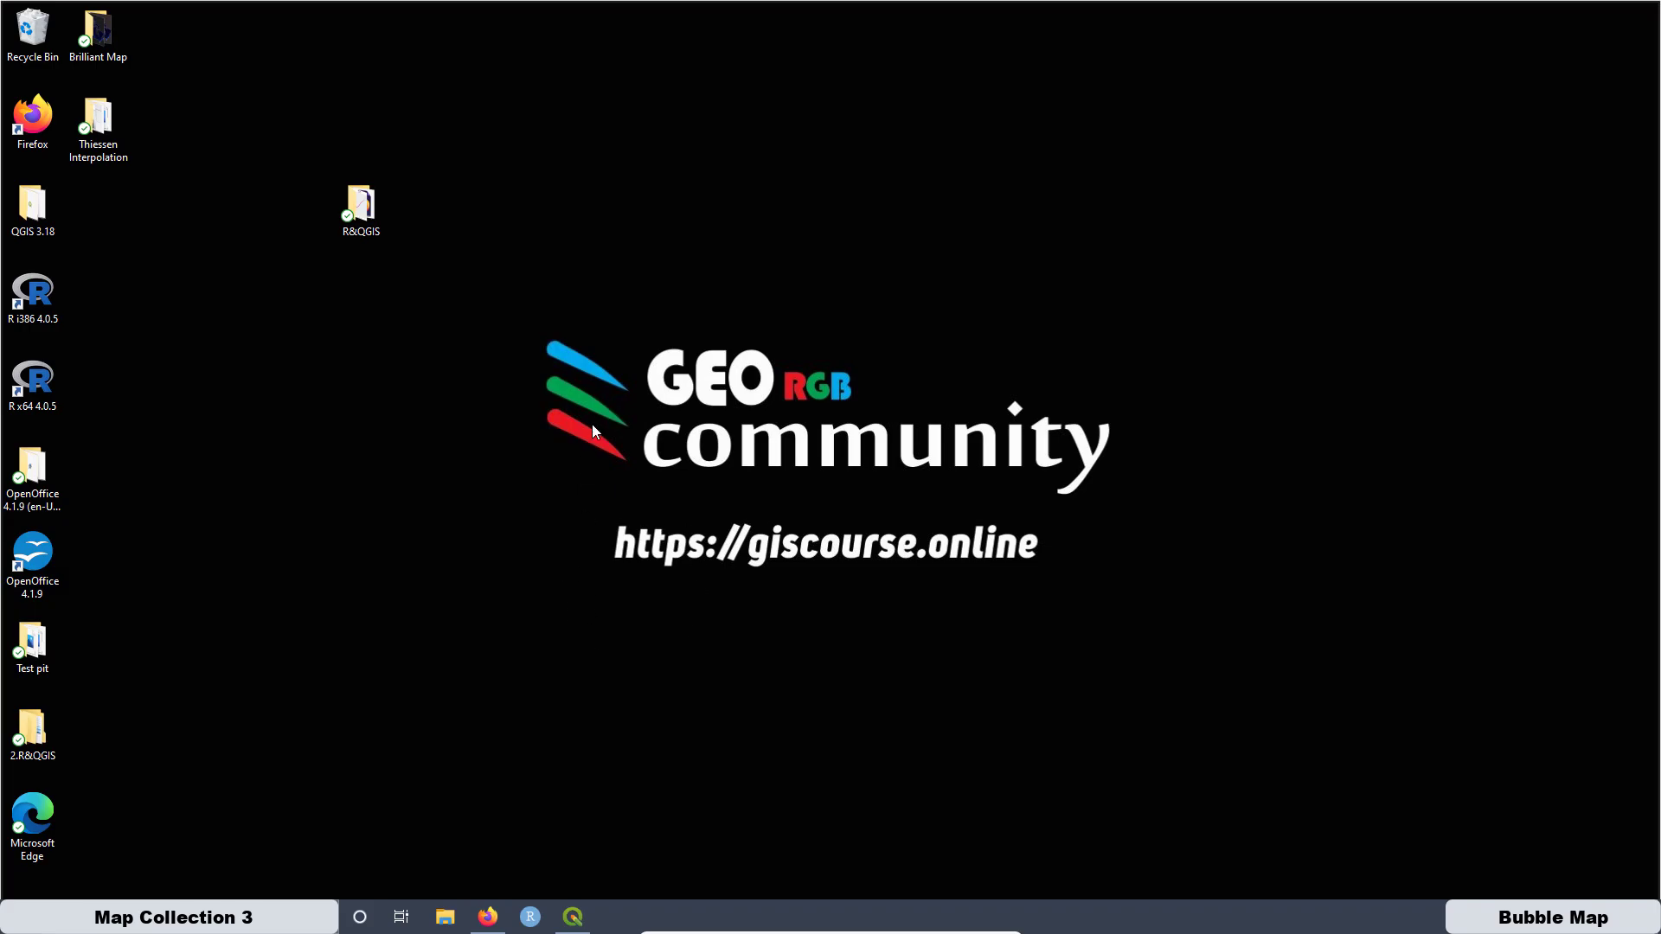
Review the Data Meuse SHP attribute table's 155 features, including zinc and lead, then close it.
{"action": "left_click", "coordinate": [573, 916]}
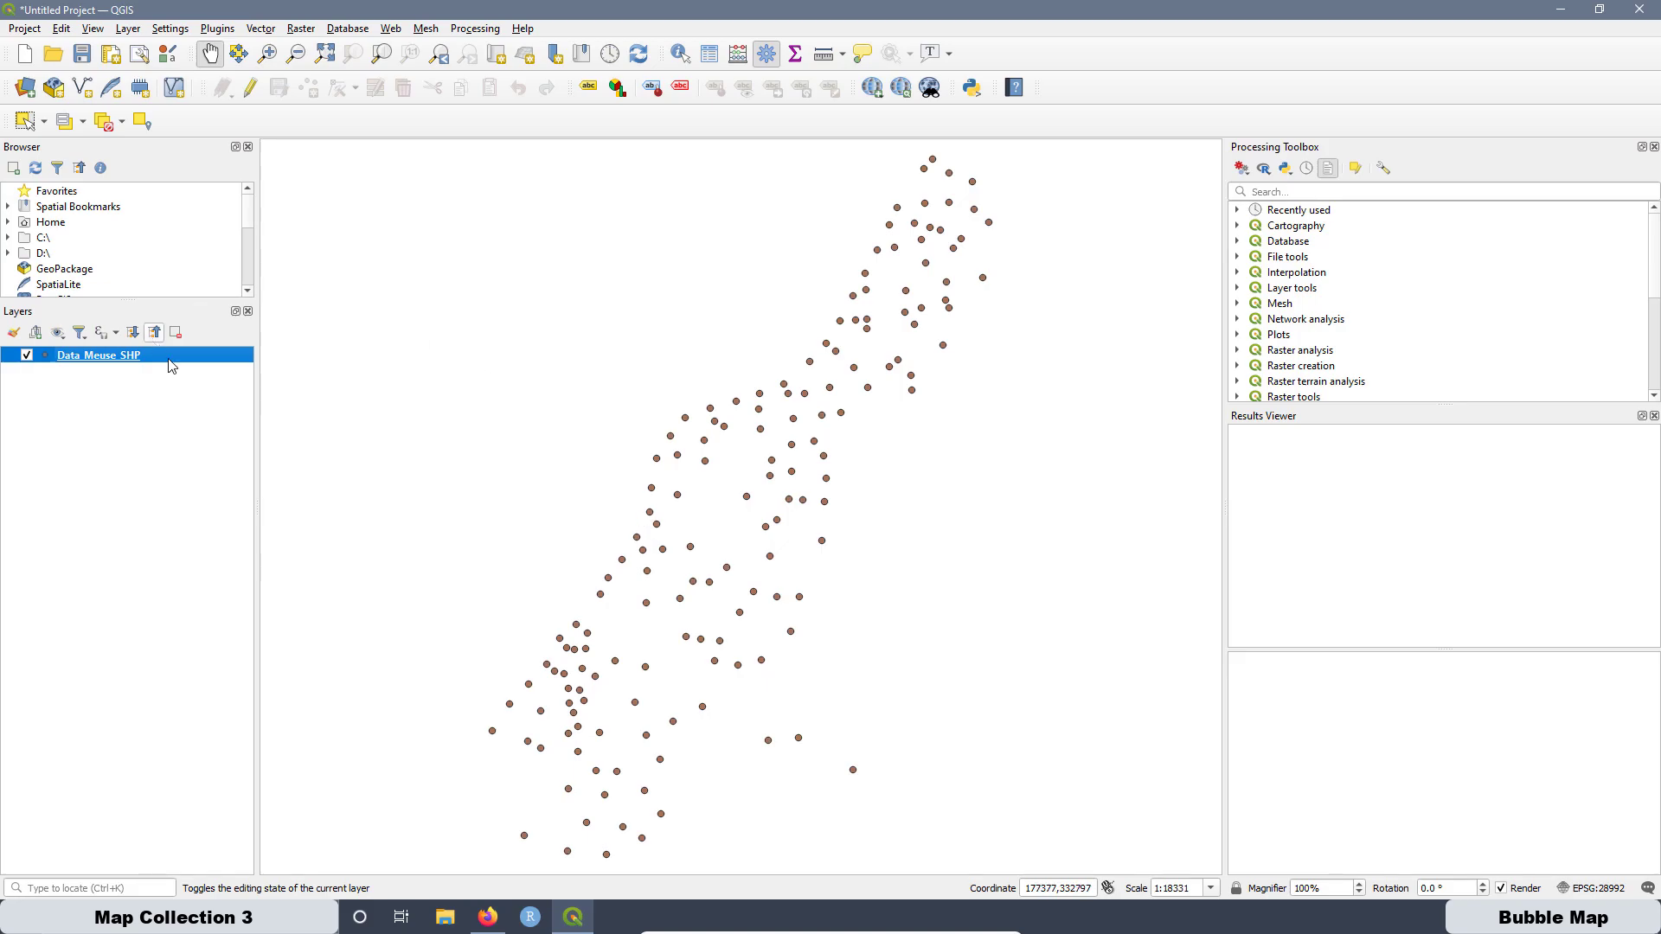
{"action": "right_click", "coordinate": [110, 364]}
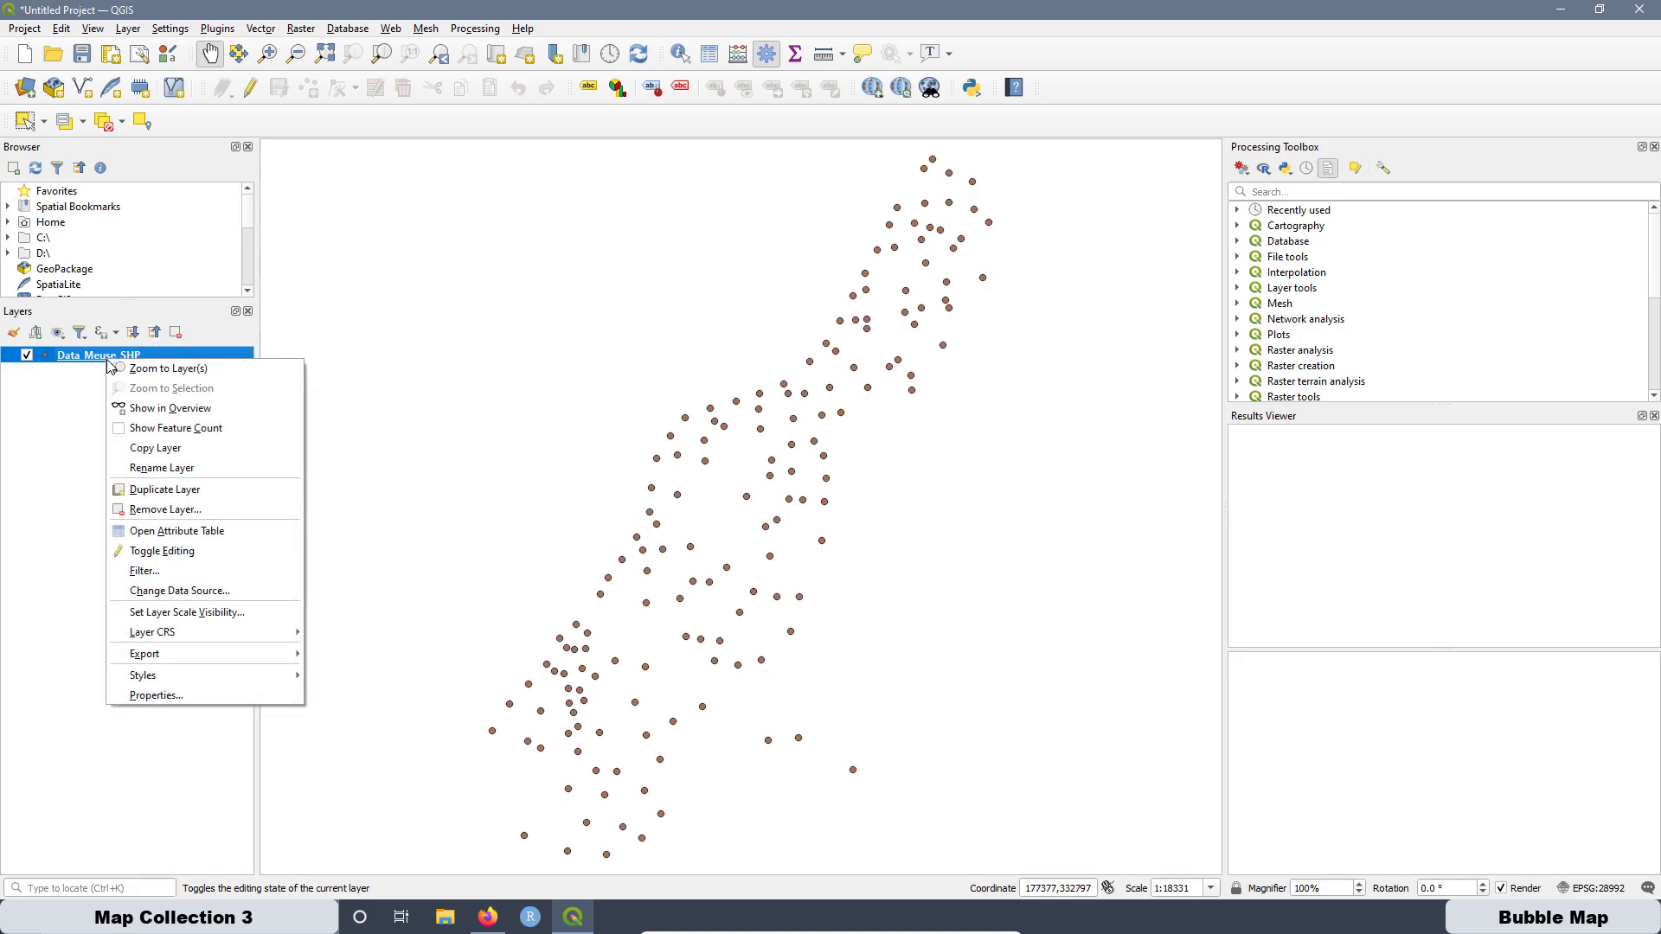
{"action": "left_click", "coordinate": [176, 538]}
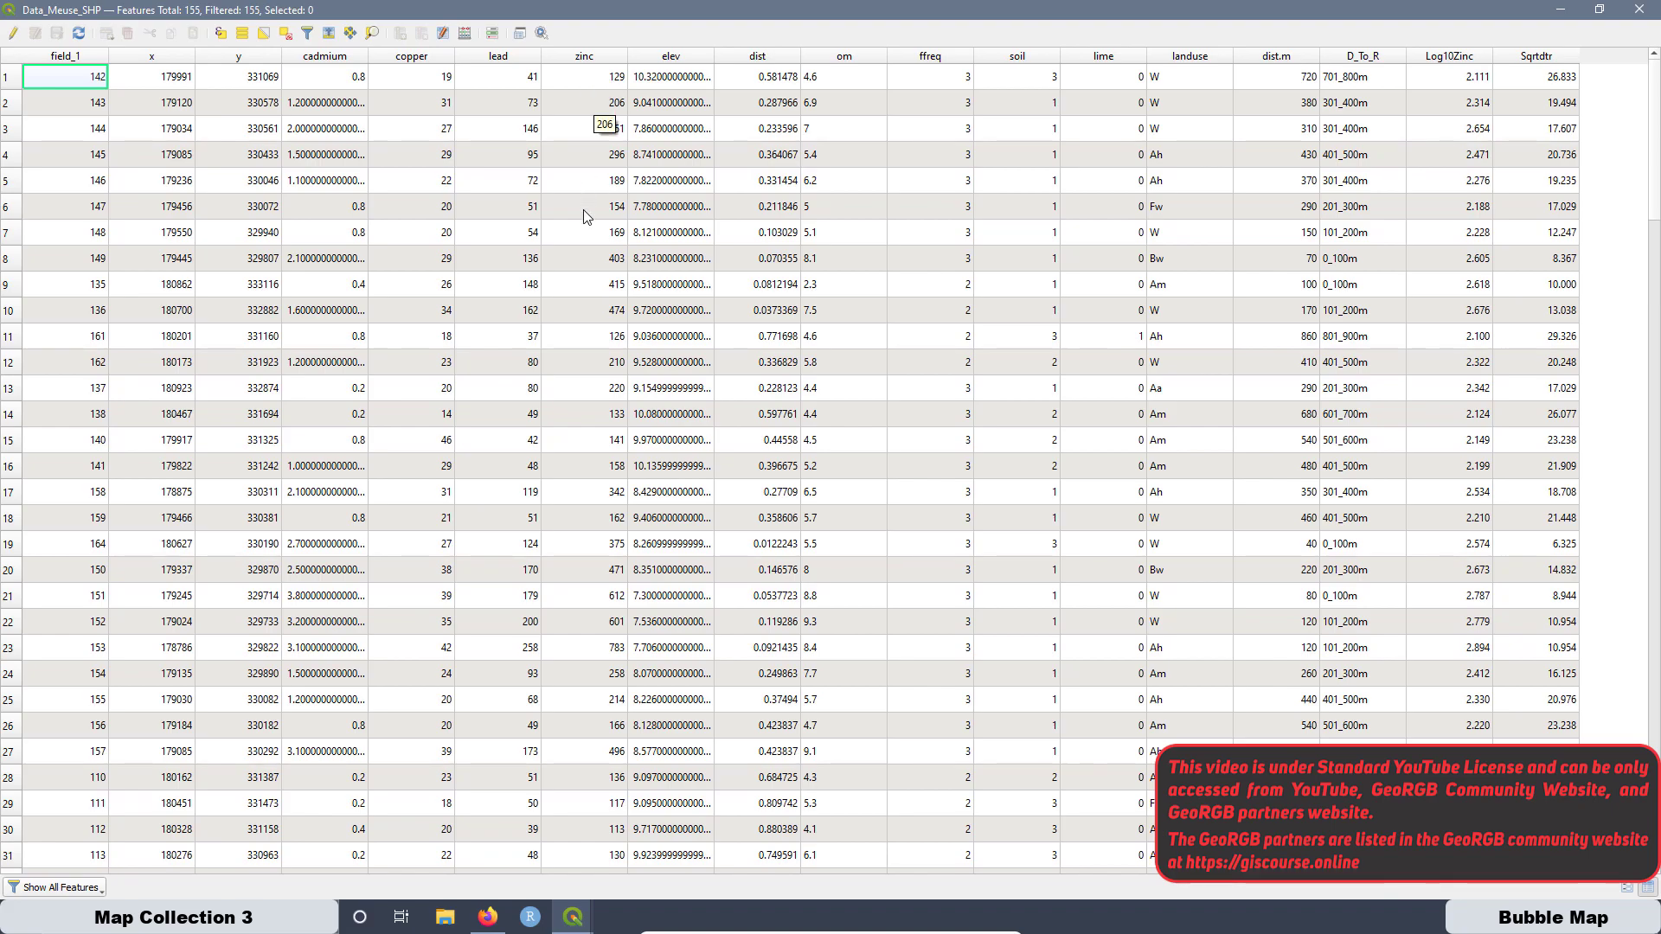
{"action": "left_click", "coordinate": [1558, 12]}
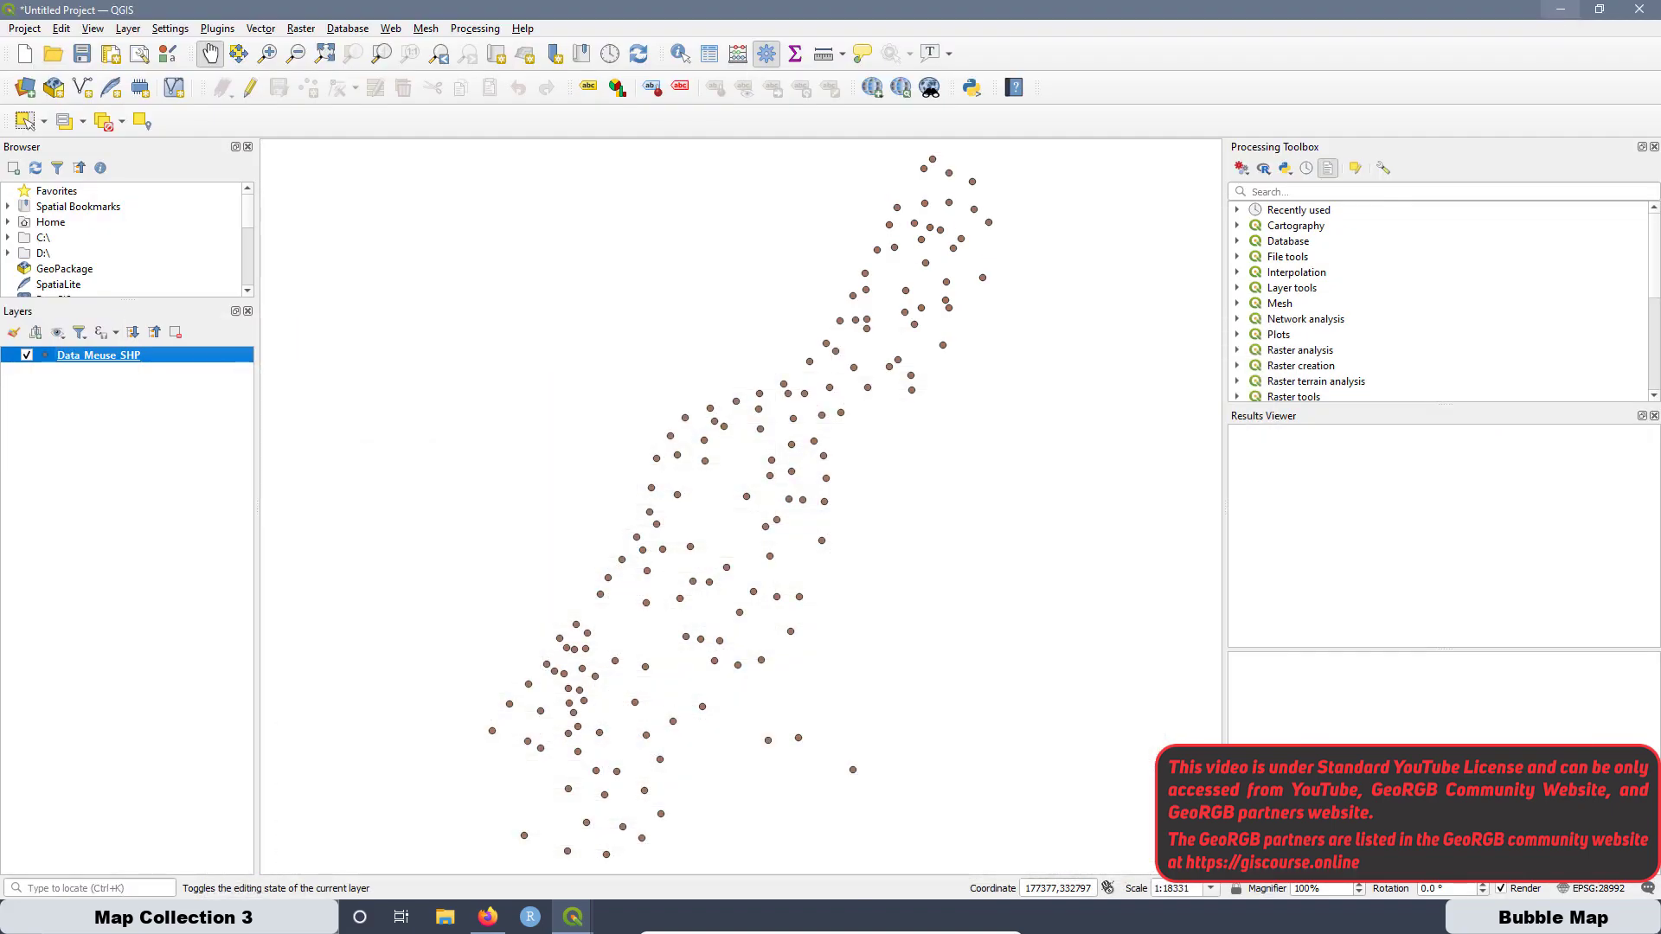
Open the Geostatistics Course for Beginners Lesson 2 Heavy Metal in Soils datasets lesson.
{"action": "left_click", "coordinate": [488, 917]}
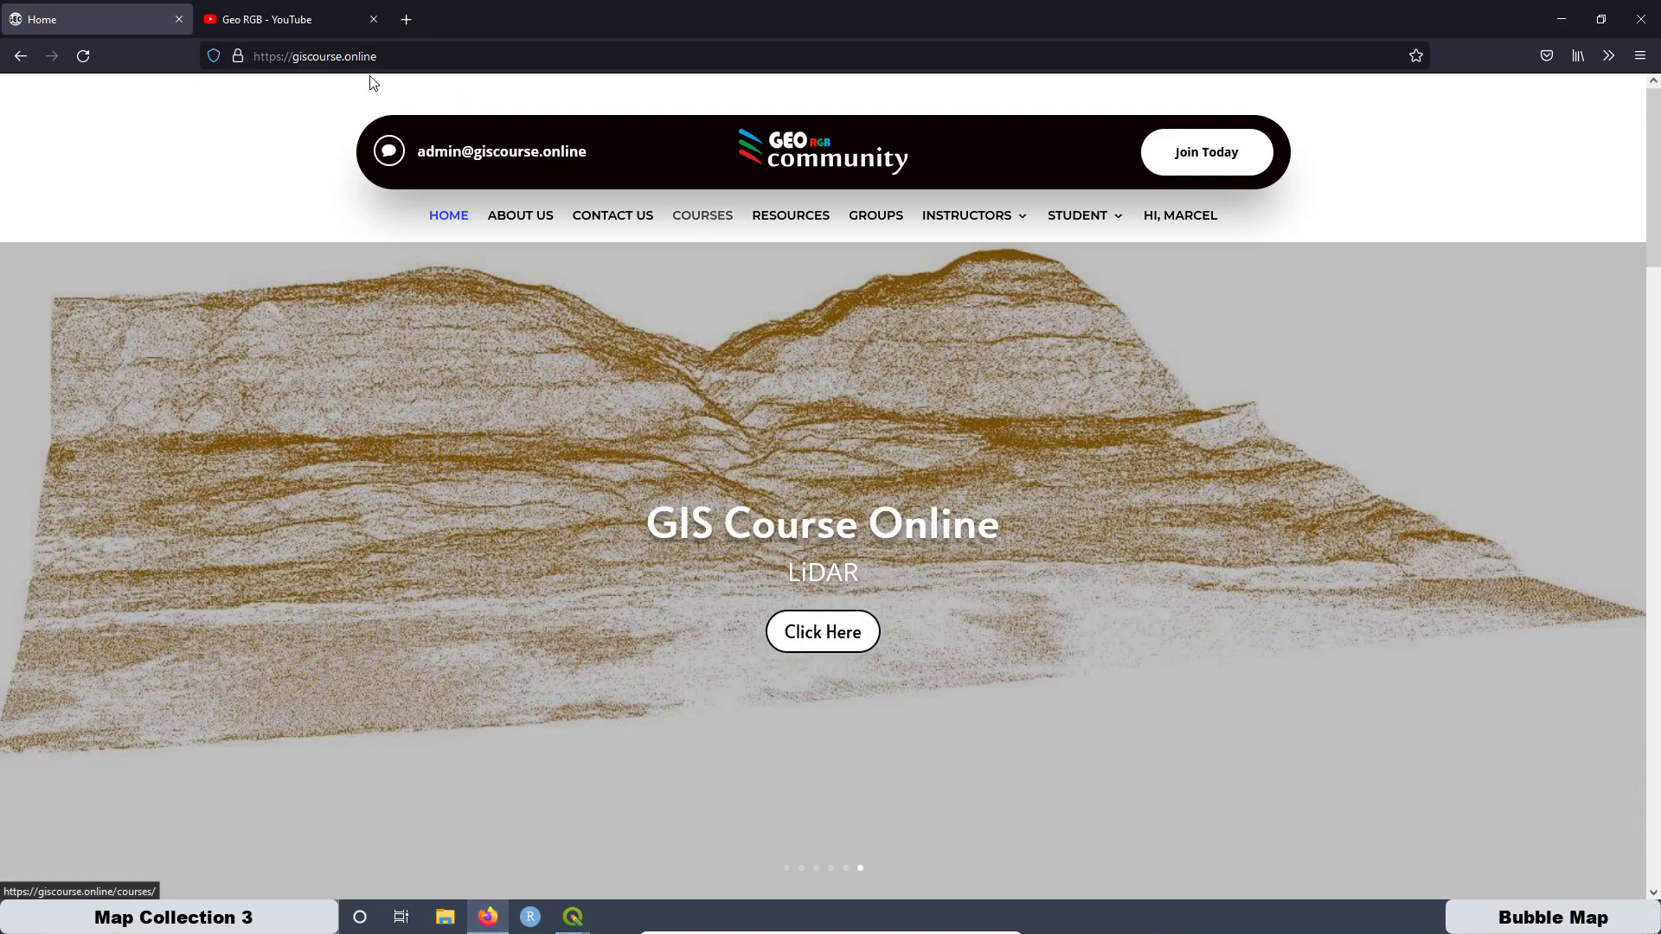
{"action": "left_click", "coordinate": [680, 220]}
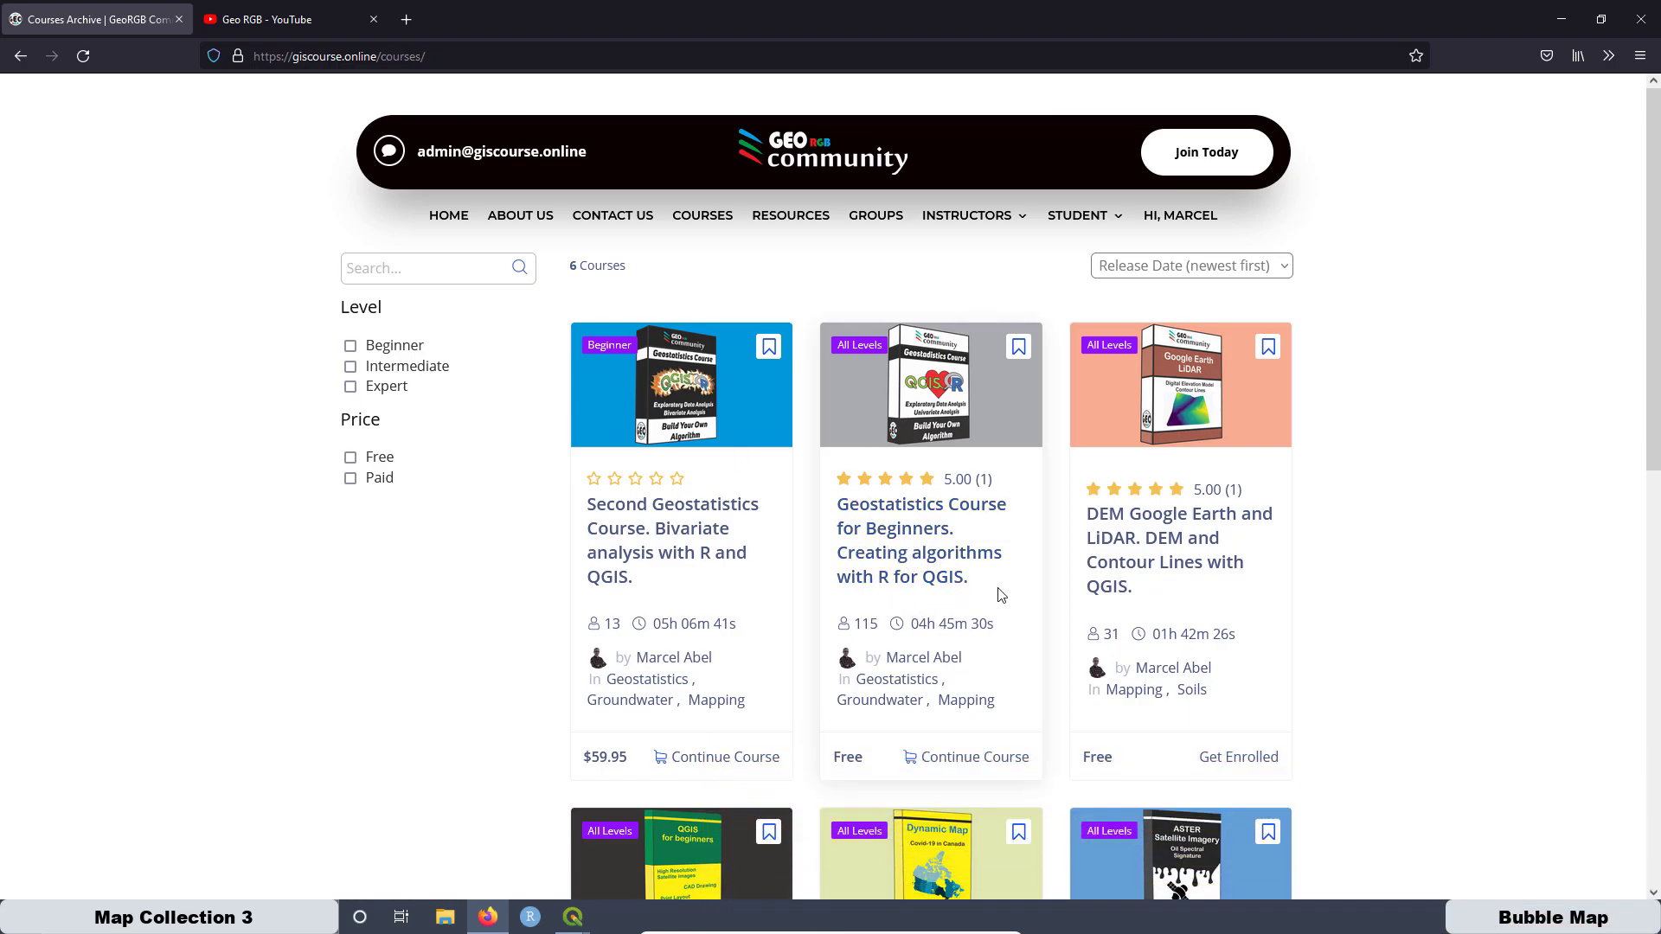
{"action": "left_click", "coordinate": [930, 393]}
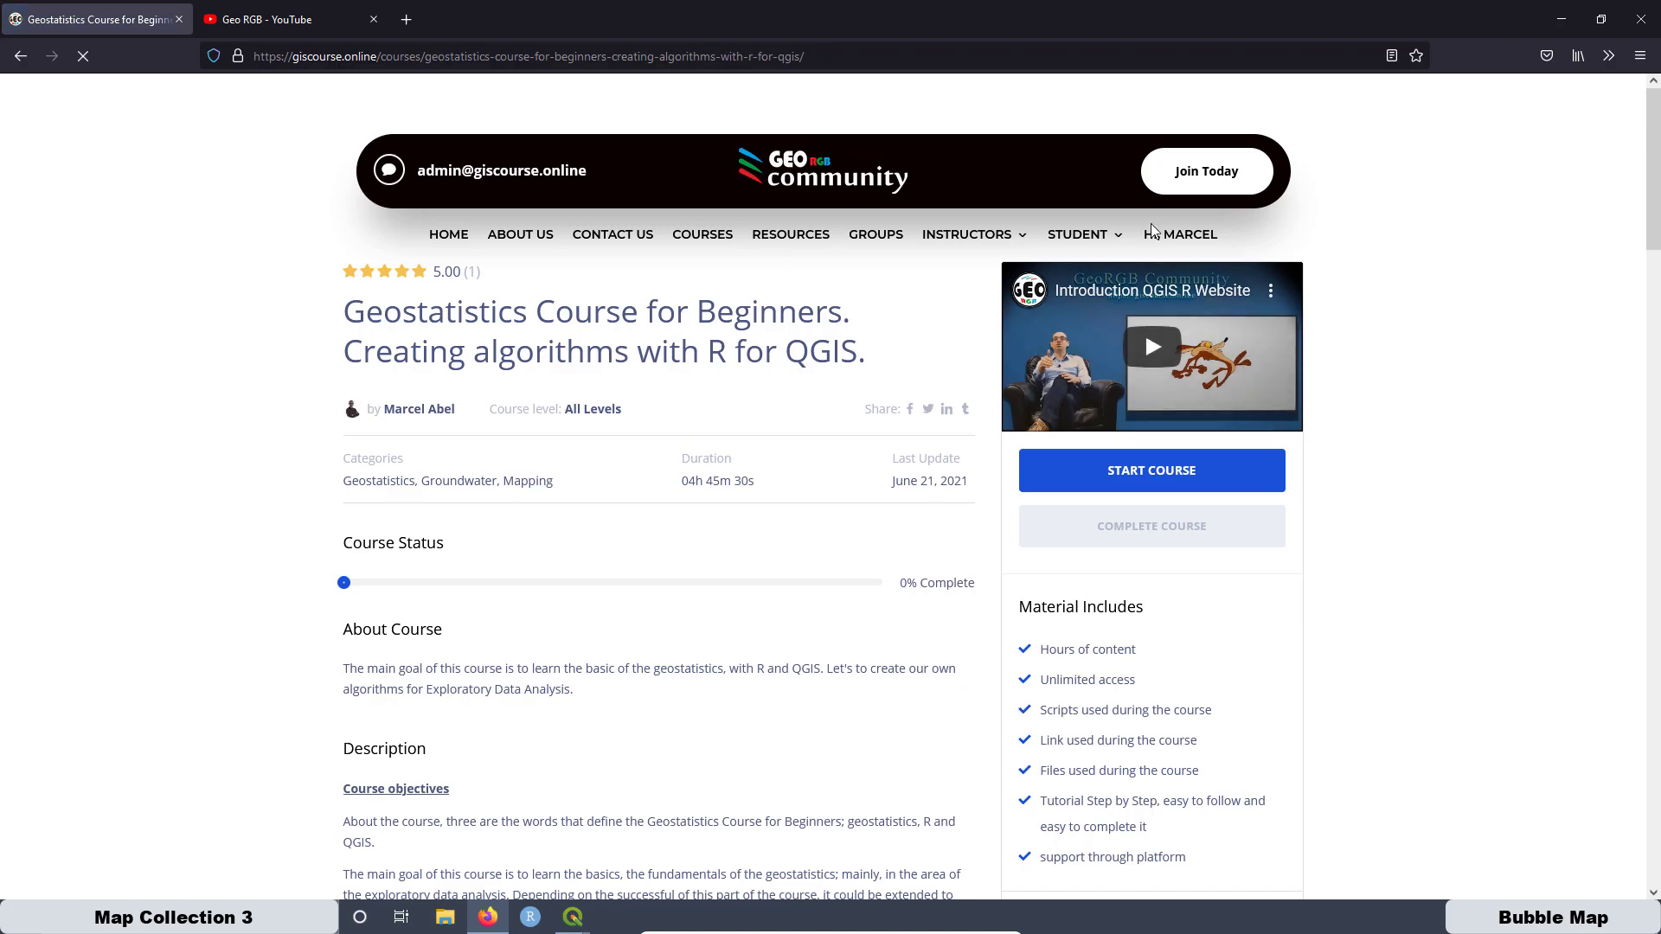
{"action": "left_click", "coordinate": [1169, 478]}
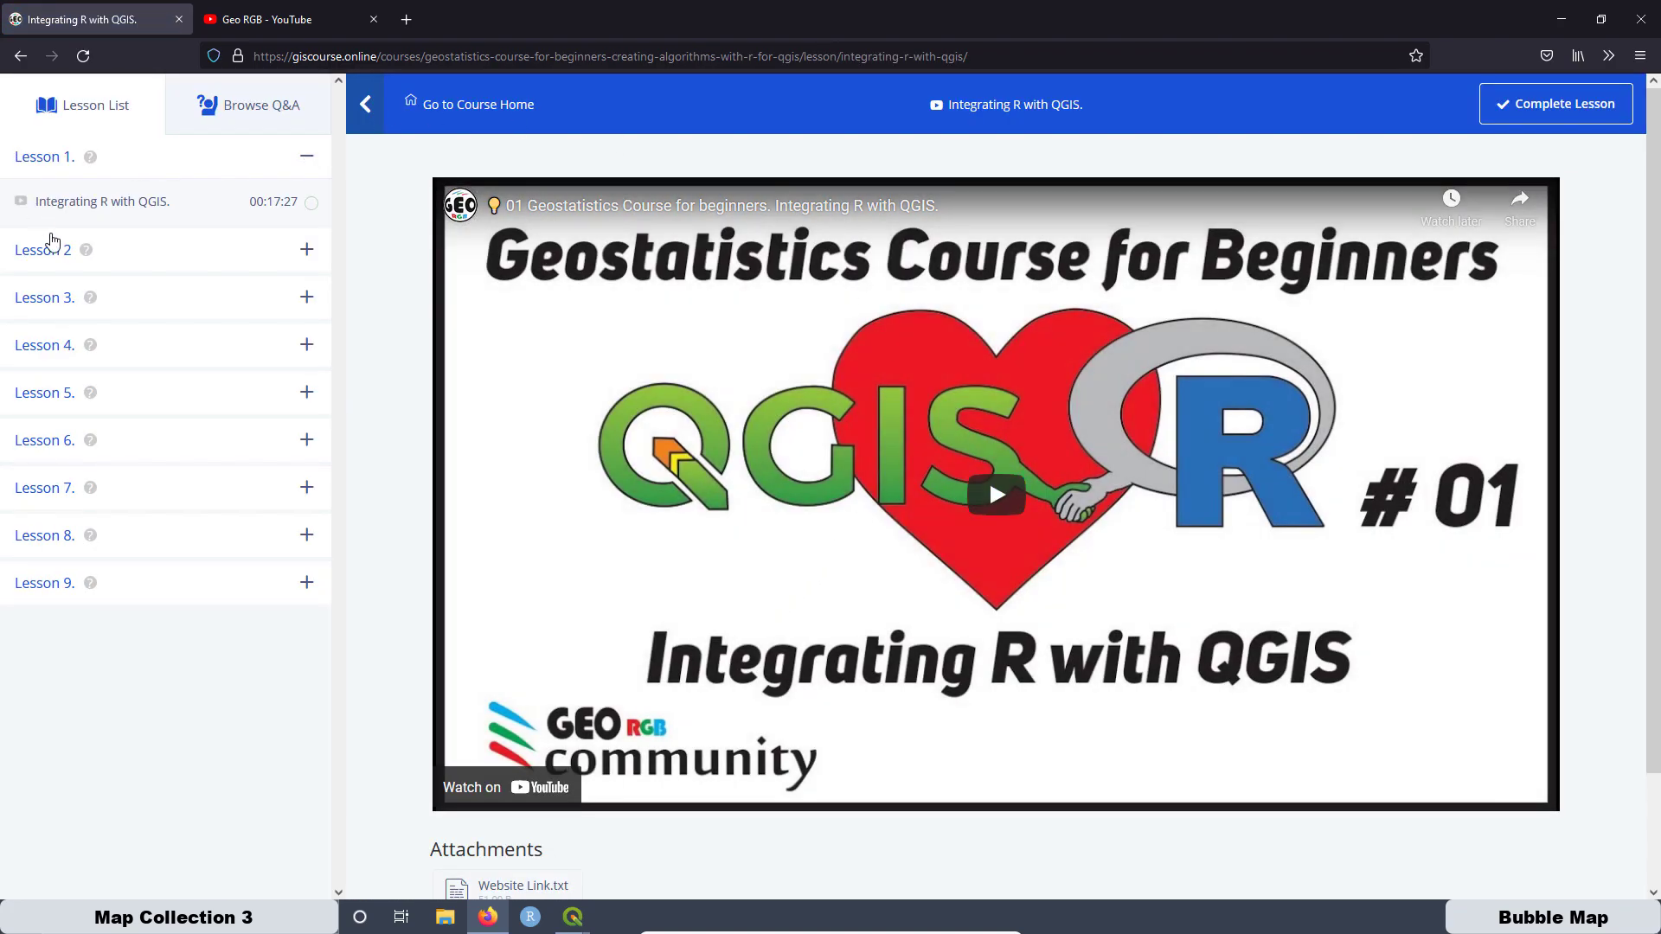
{"action": "left_click", "coordinate": [47, 253]}
{"action": "left_click", "coordinate": [90, 311]}
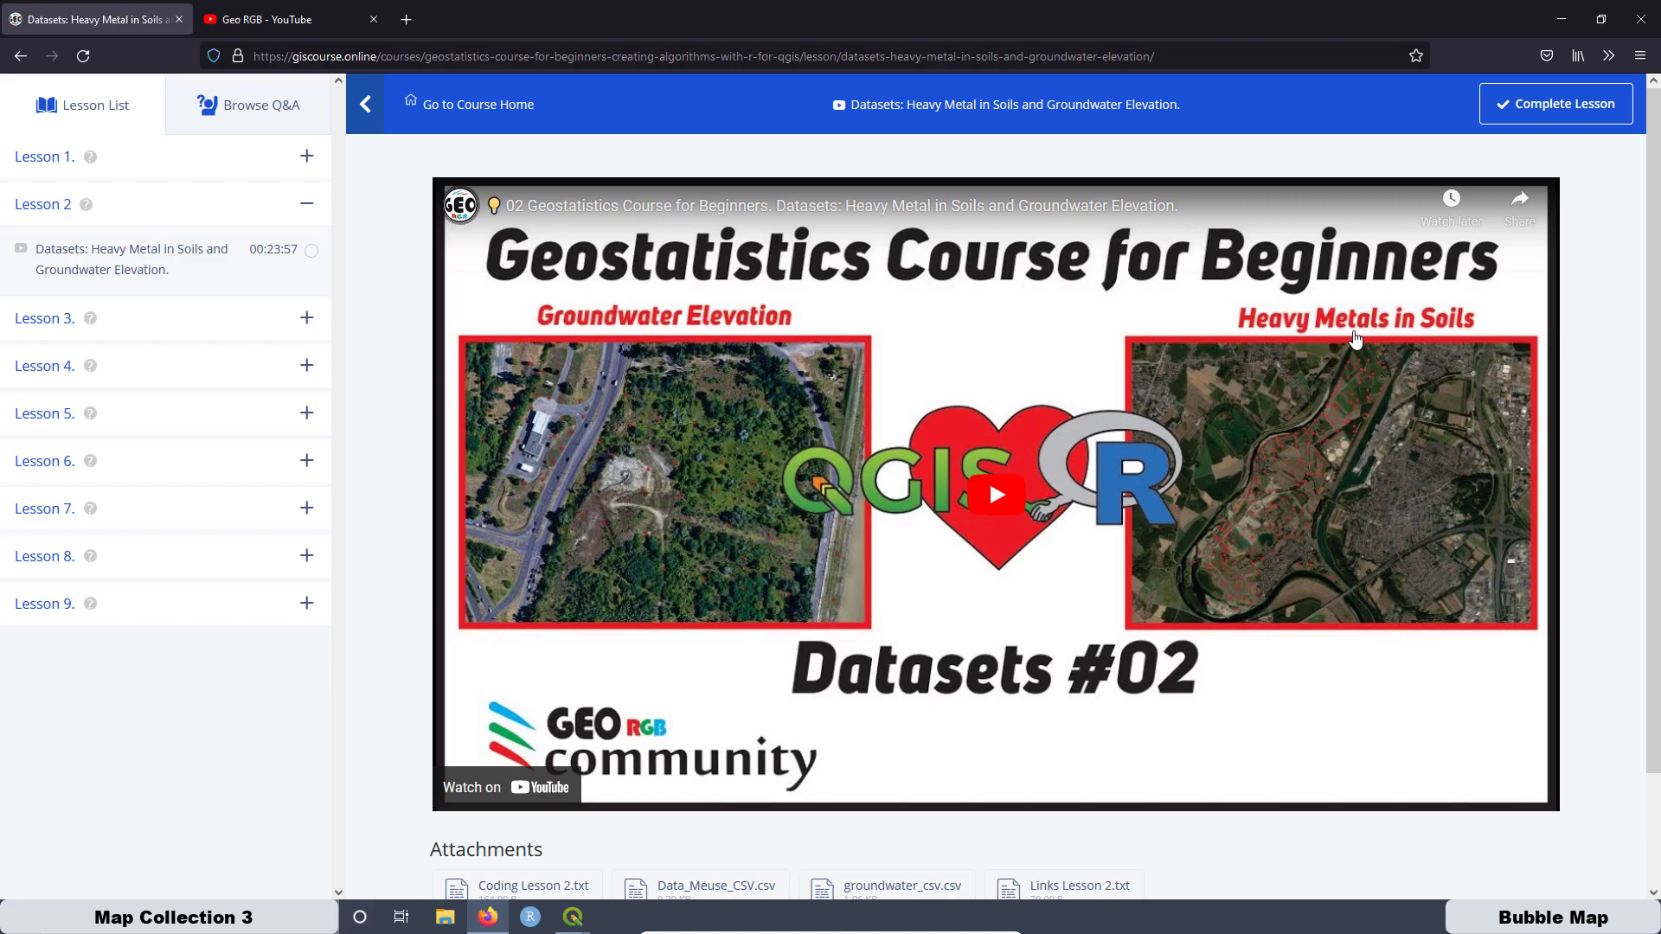
Download the Data_Meuse_CSV.csv attachment and return to the untitled QGIS project.
{"action": "scroll", "coordinate": [1298, 406], "scroll_direction": "down", "scroll_amount": 2}
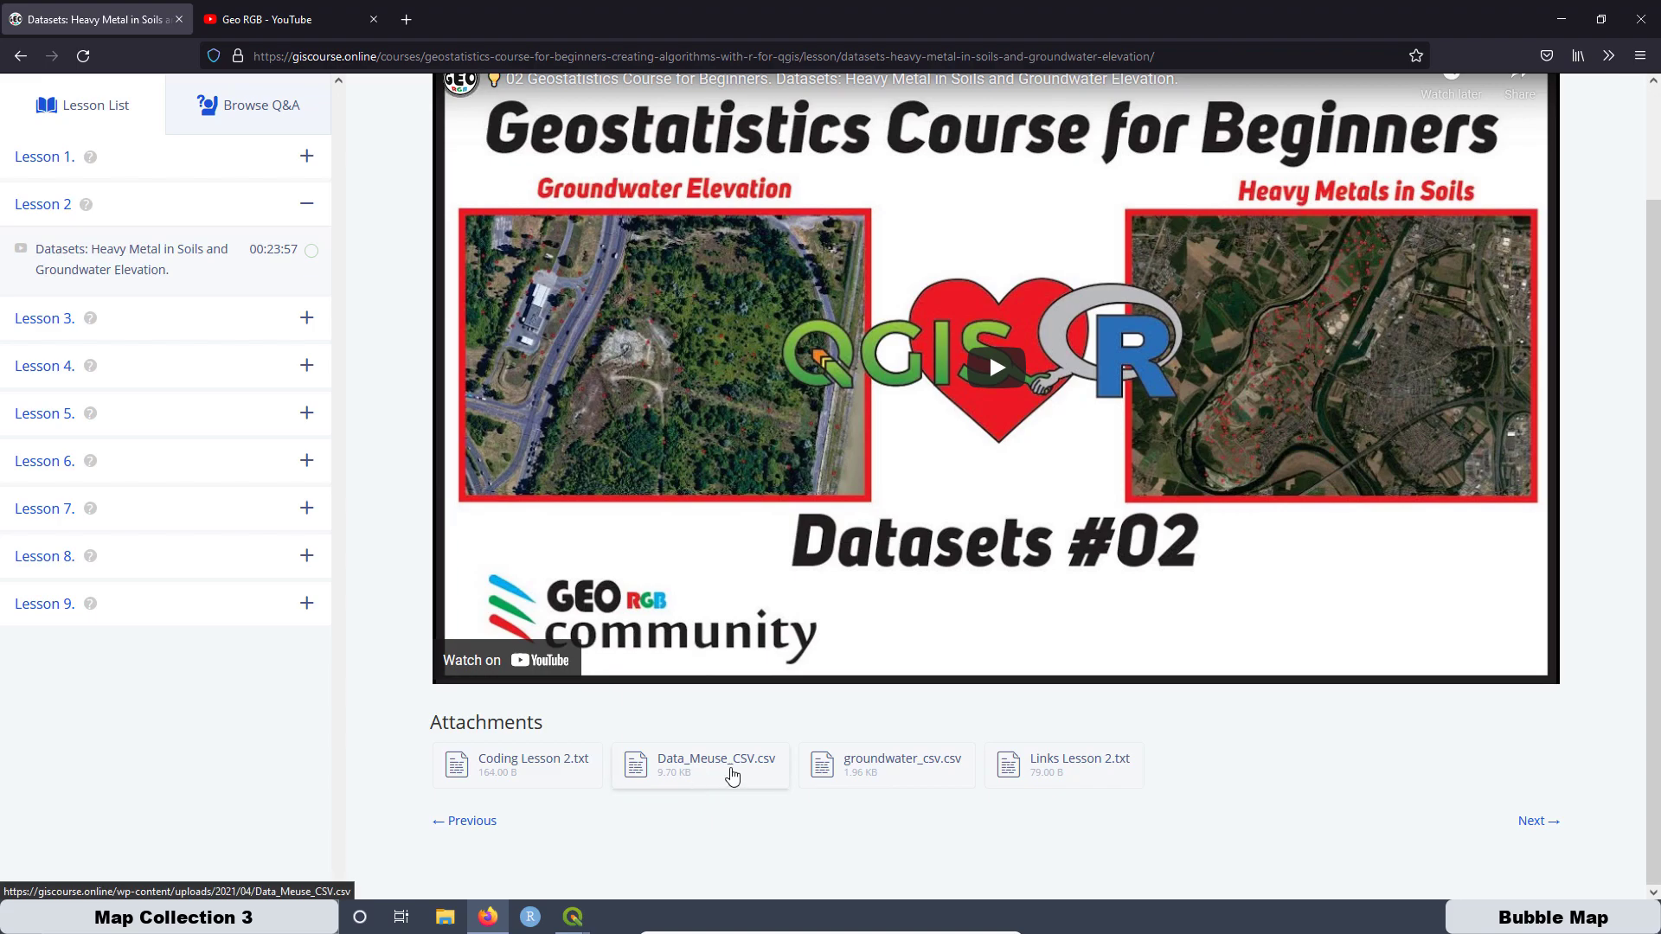
{"action": "left_click", "coordinate": [715, 769]}
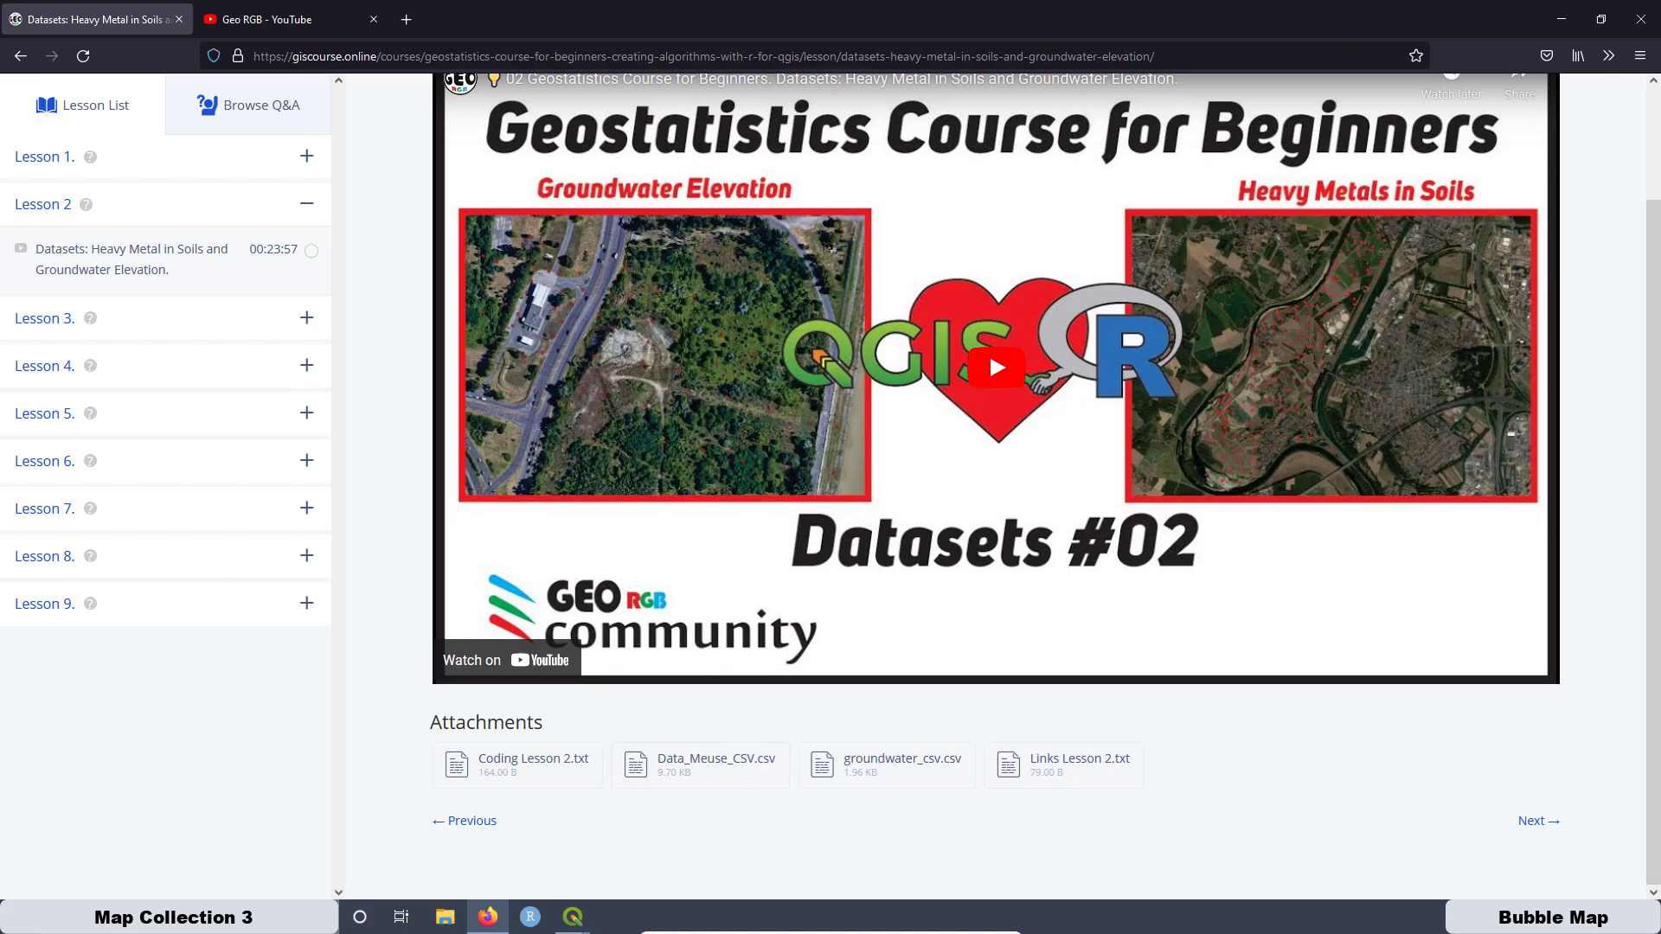
{"action": "left_click", "coordinate": [569, 928]}
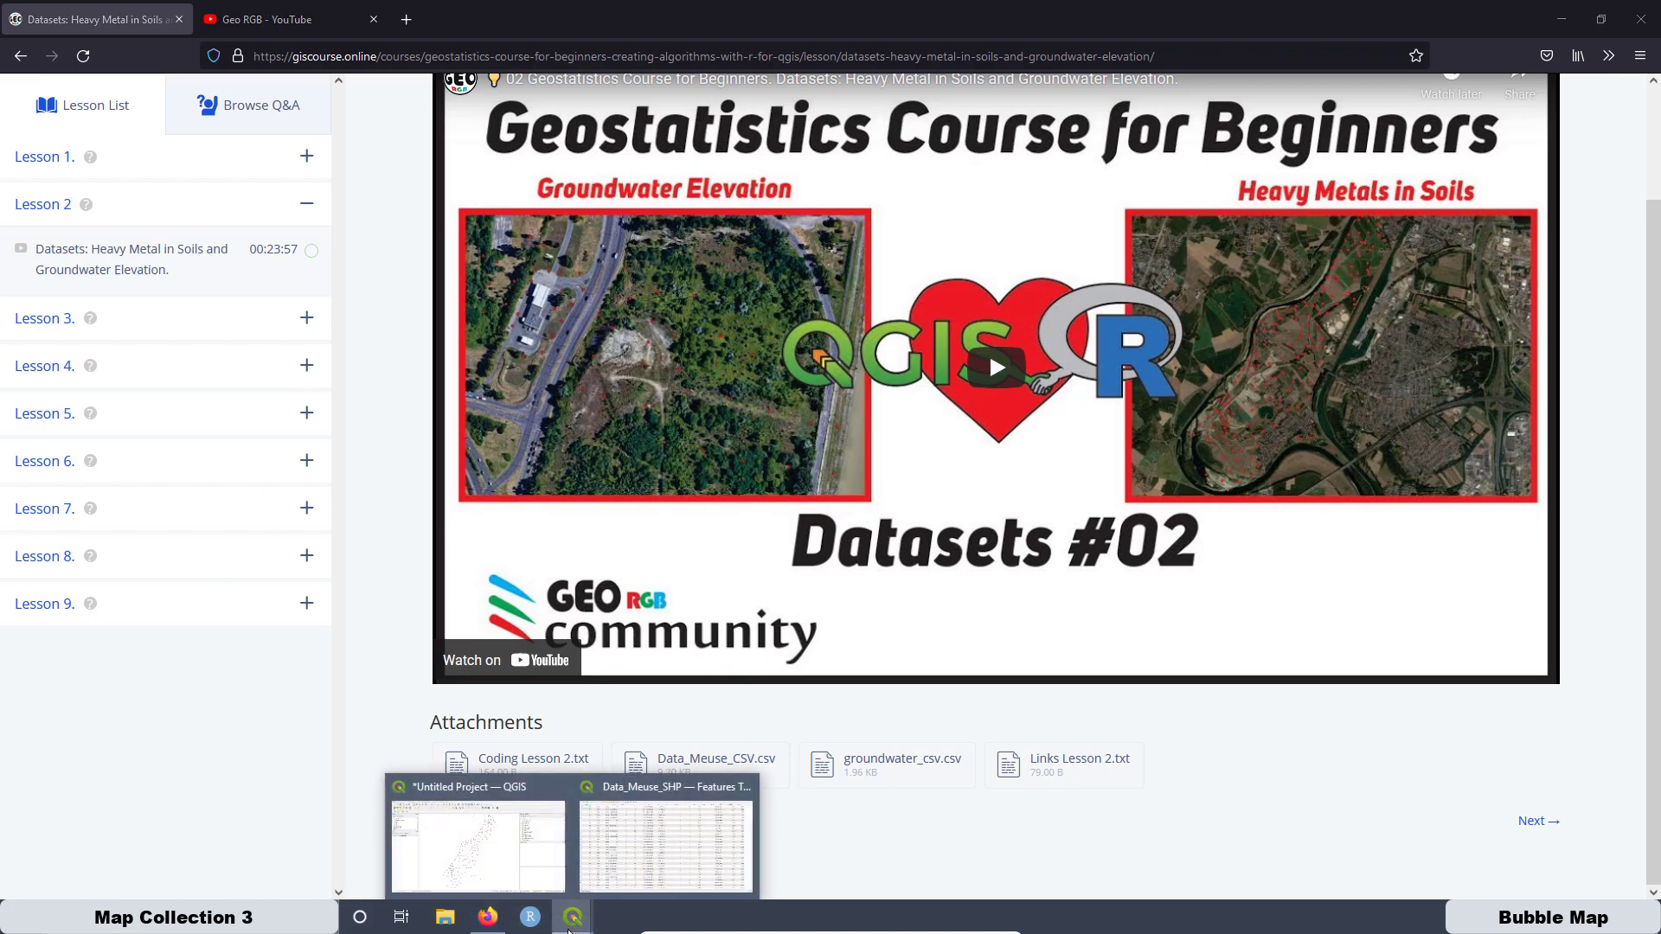
{"action": "left_click", "coordinate": [500, 791]}
Confirm in the Data_Meuse_SHP layer properties that its storage is ESRI Shapefile, then return to the browser.
{"action": "right_click", "coordinate": [123, 356]}
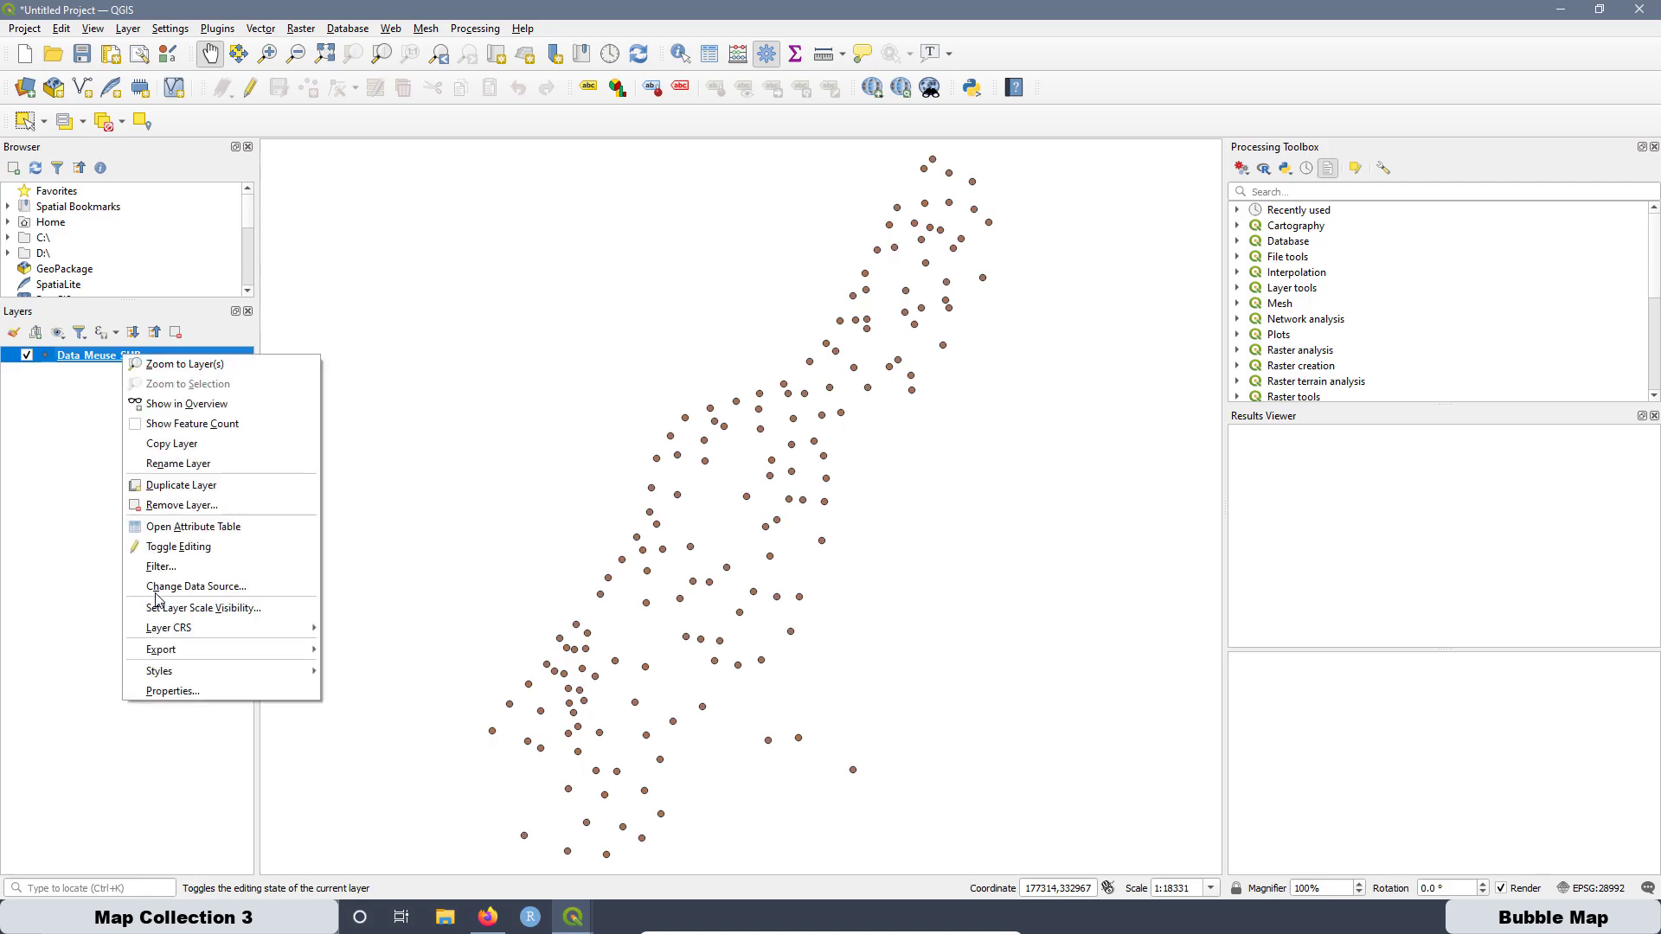
{"action": "left_click", "coordinate": [173, 692]}
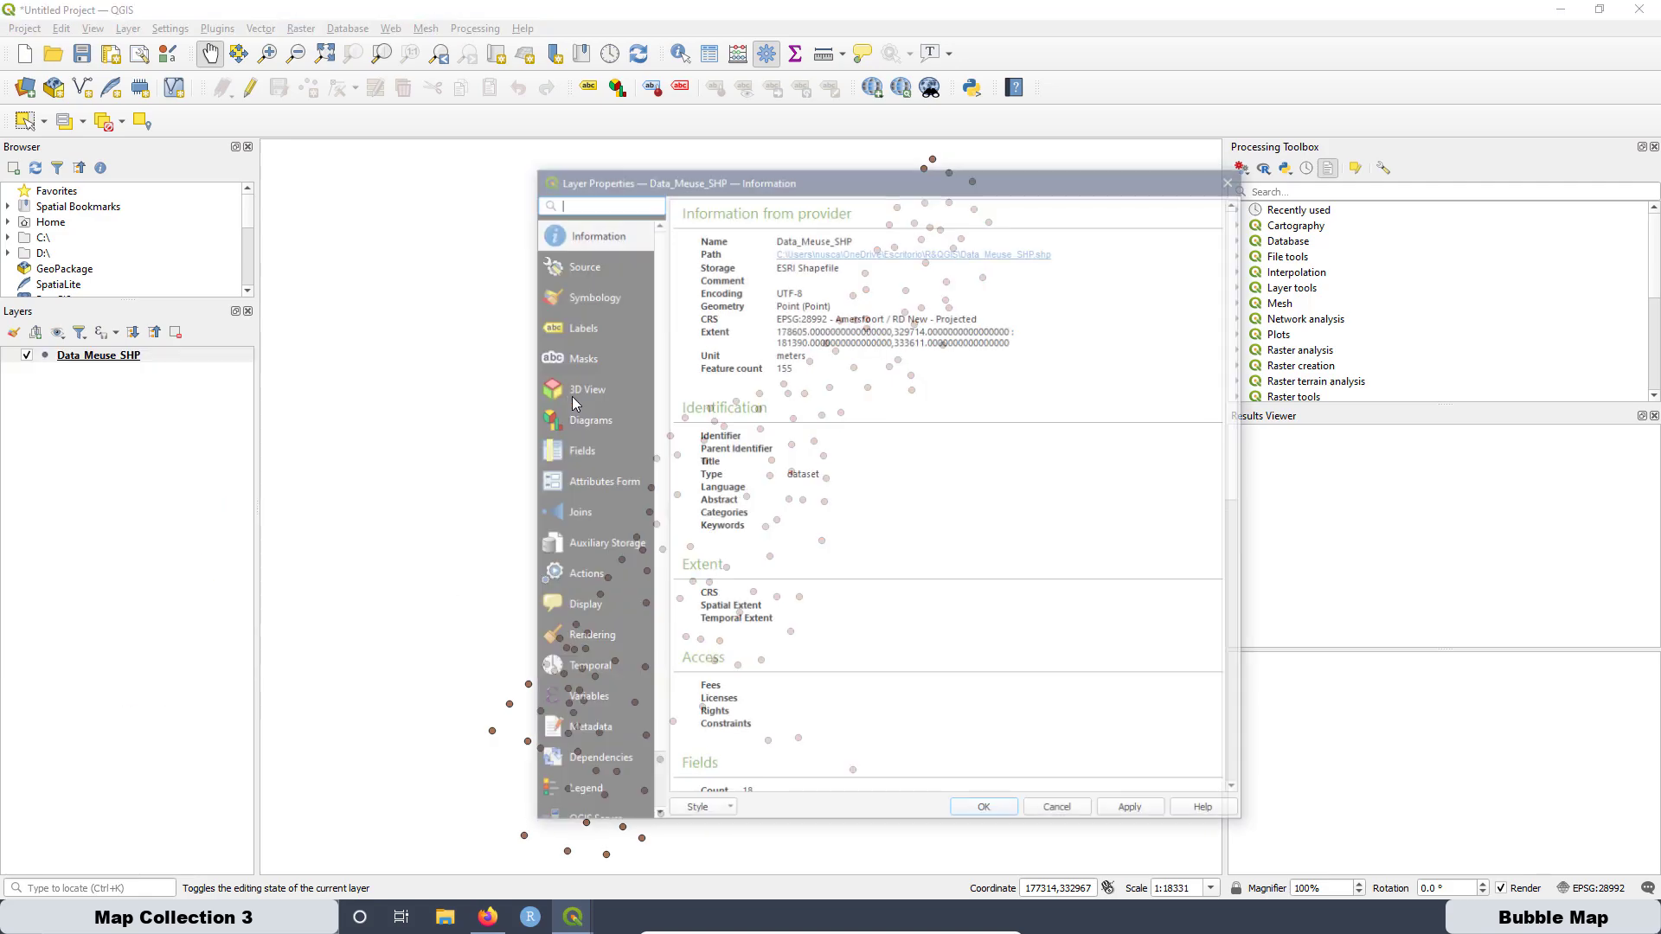
{"action": "left_click_drag", "start_coordinate": [838, 268], "coordinate": [697, 265]}
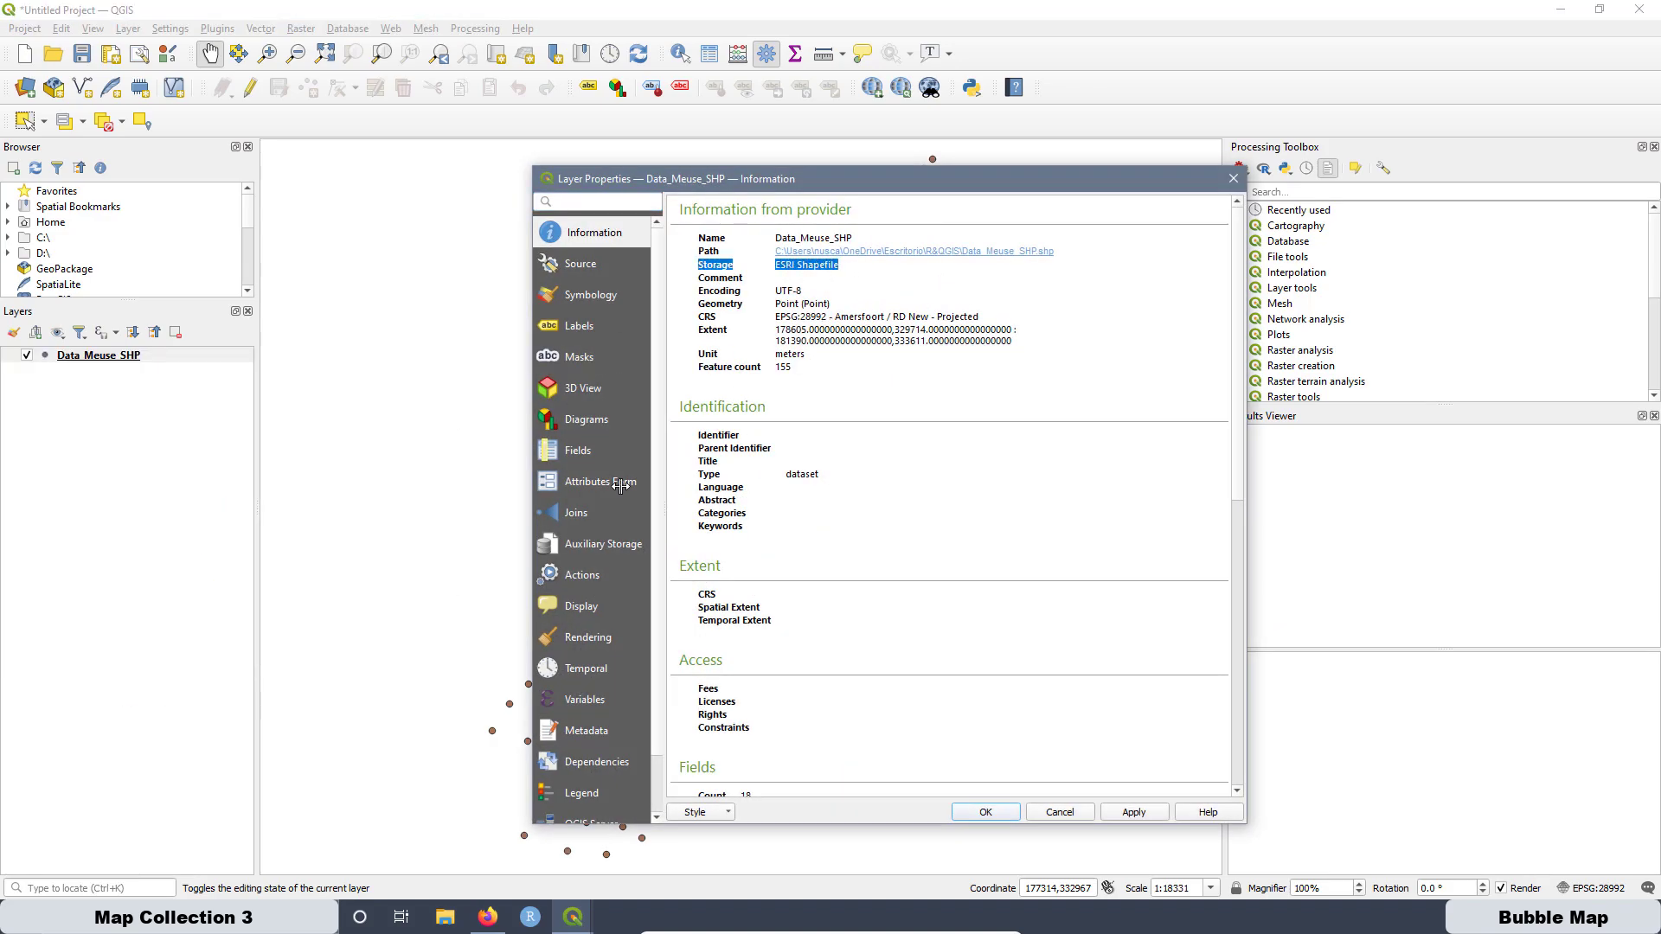
{"action": "left_click", "coordinate": [488, 917]}
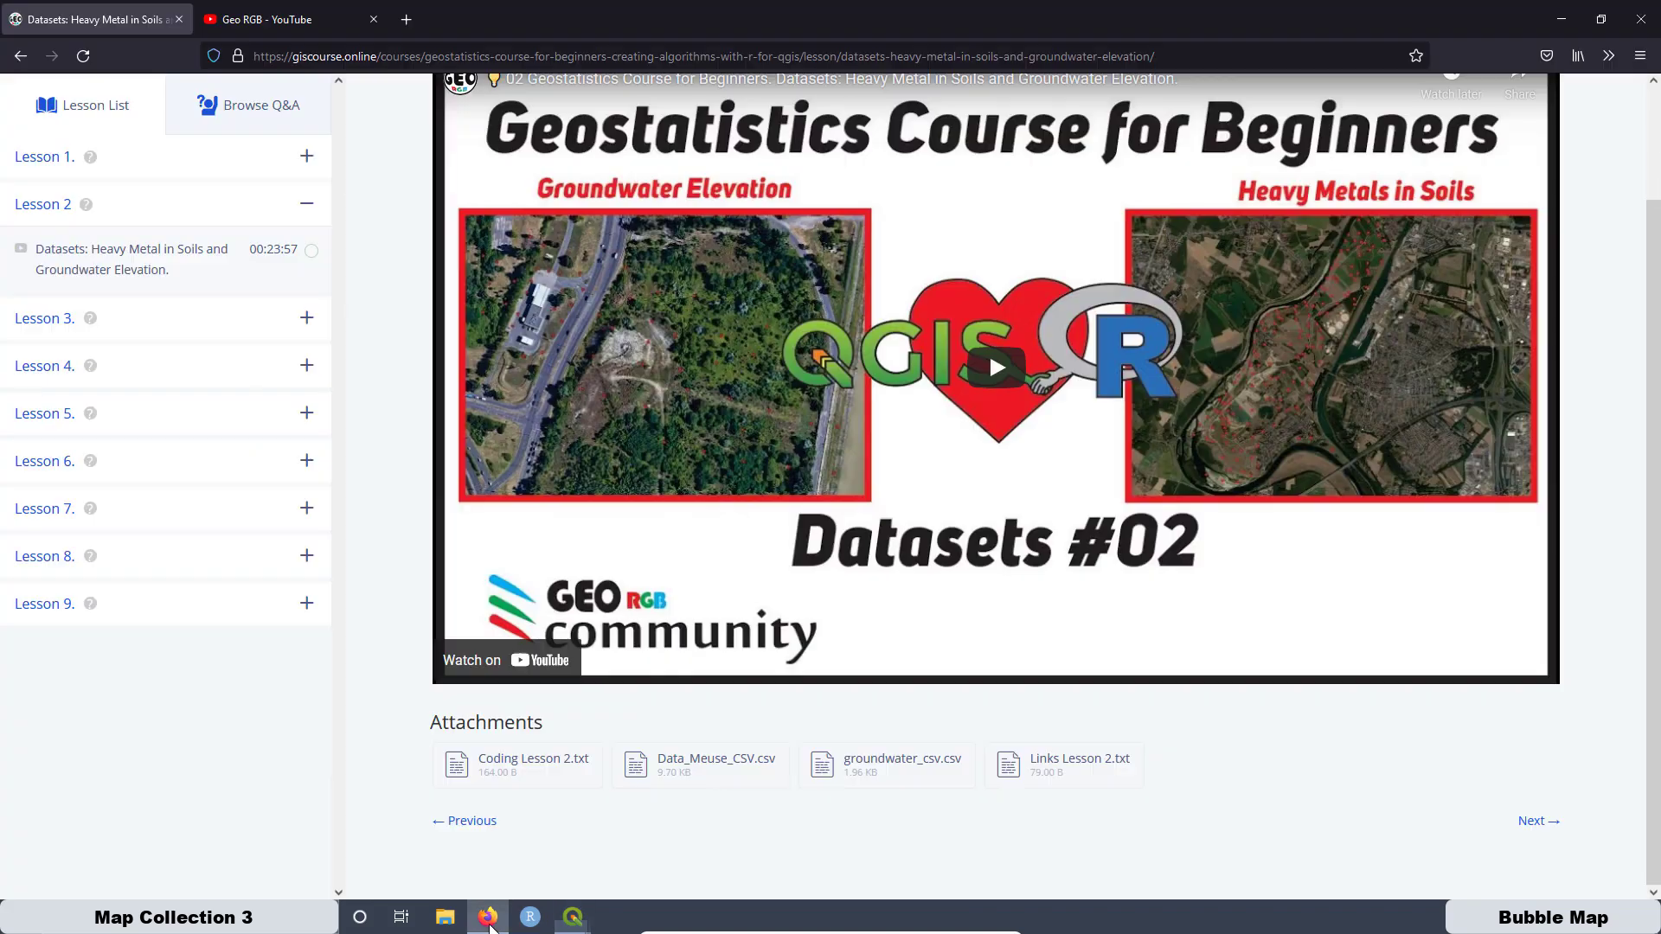
Browse the Geo RGB channel's Videos list, briefly checking the datasets lesson tab.
{"action": "left_click", "coordinate": [254, 20]}
{"action": "scroll", "coordinate": [908, 346], "scroll_direction": "up", "scroll_amount": 6}
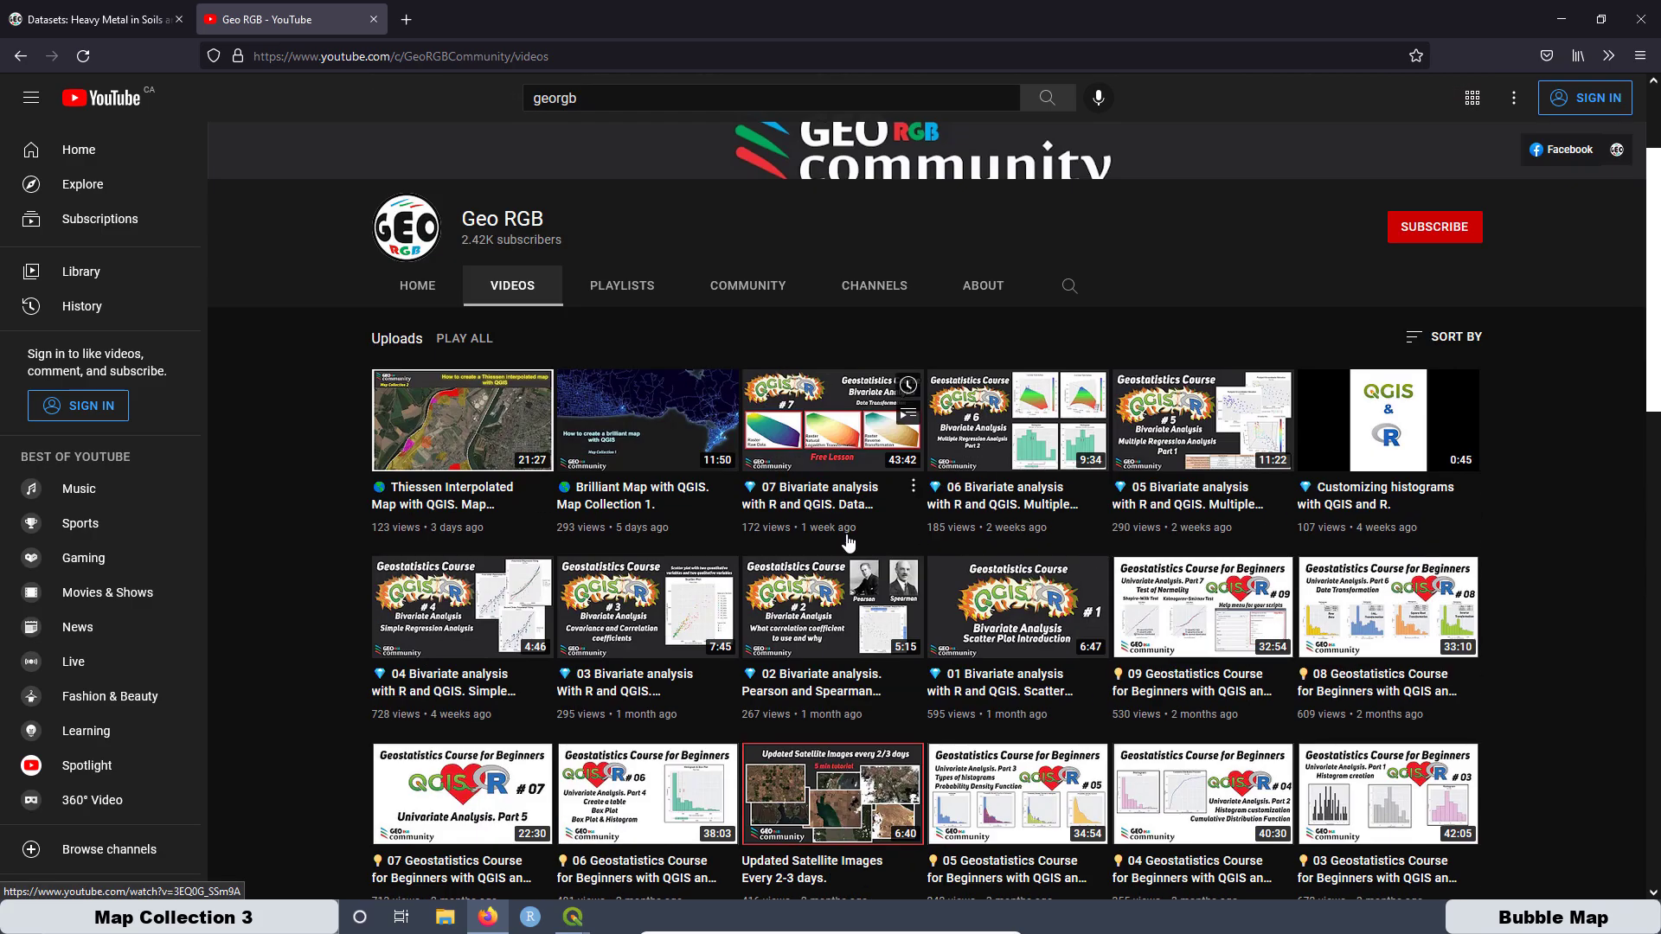
{"action": "scroll", "coordinate": [828, 381], "scroll_direction": "down", "scroll_amount": 8}
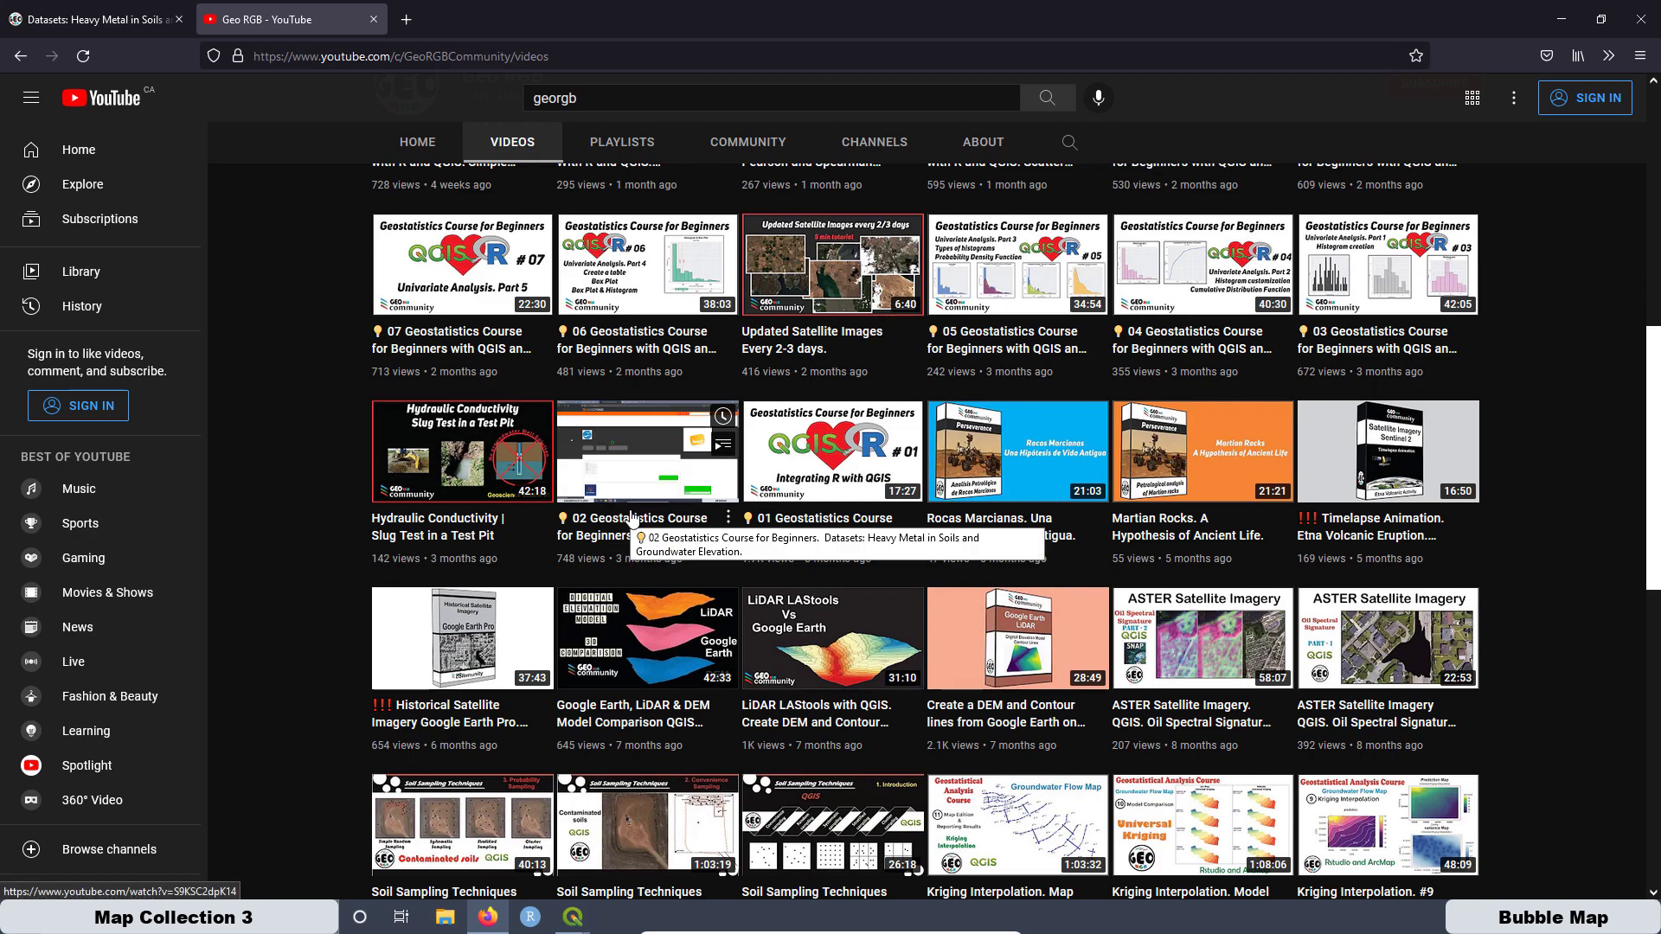
{"action": "left_click", "coordinate": [125, 24]}
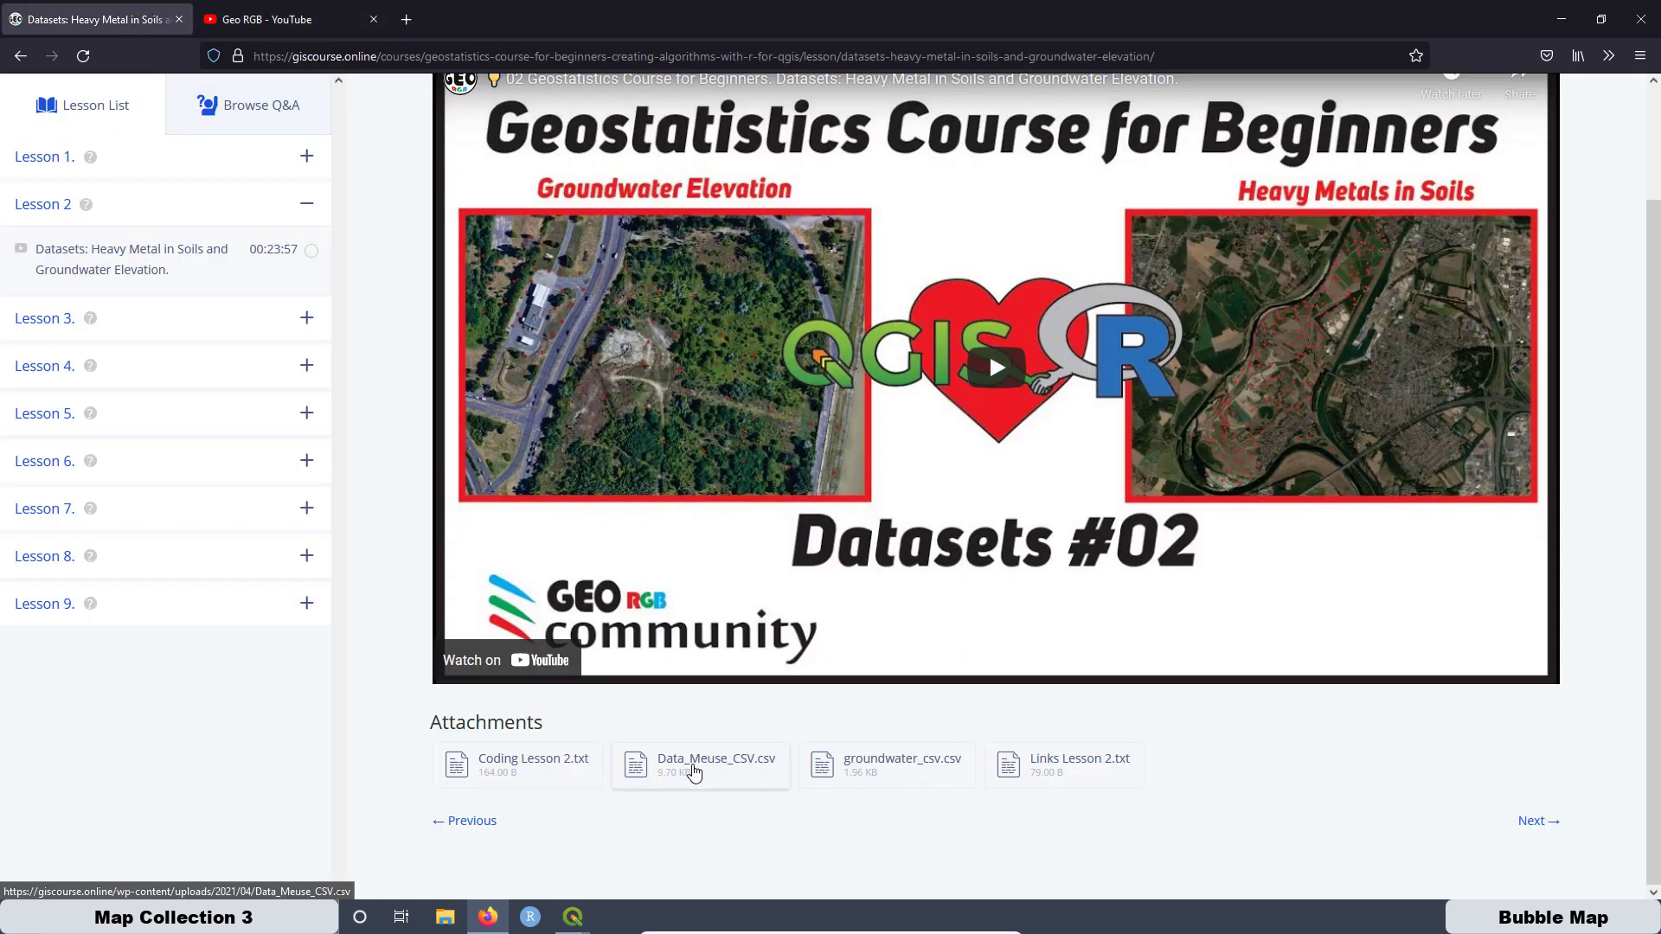
{"action": "left_click", "coordinate": [260, 19]}
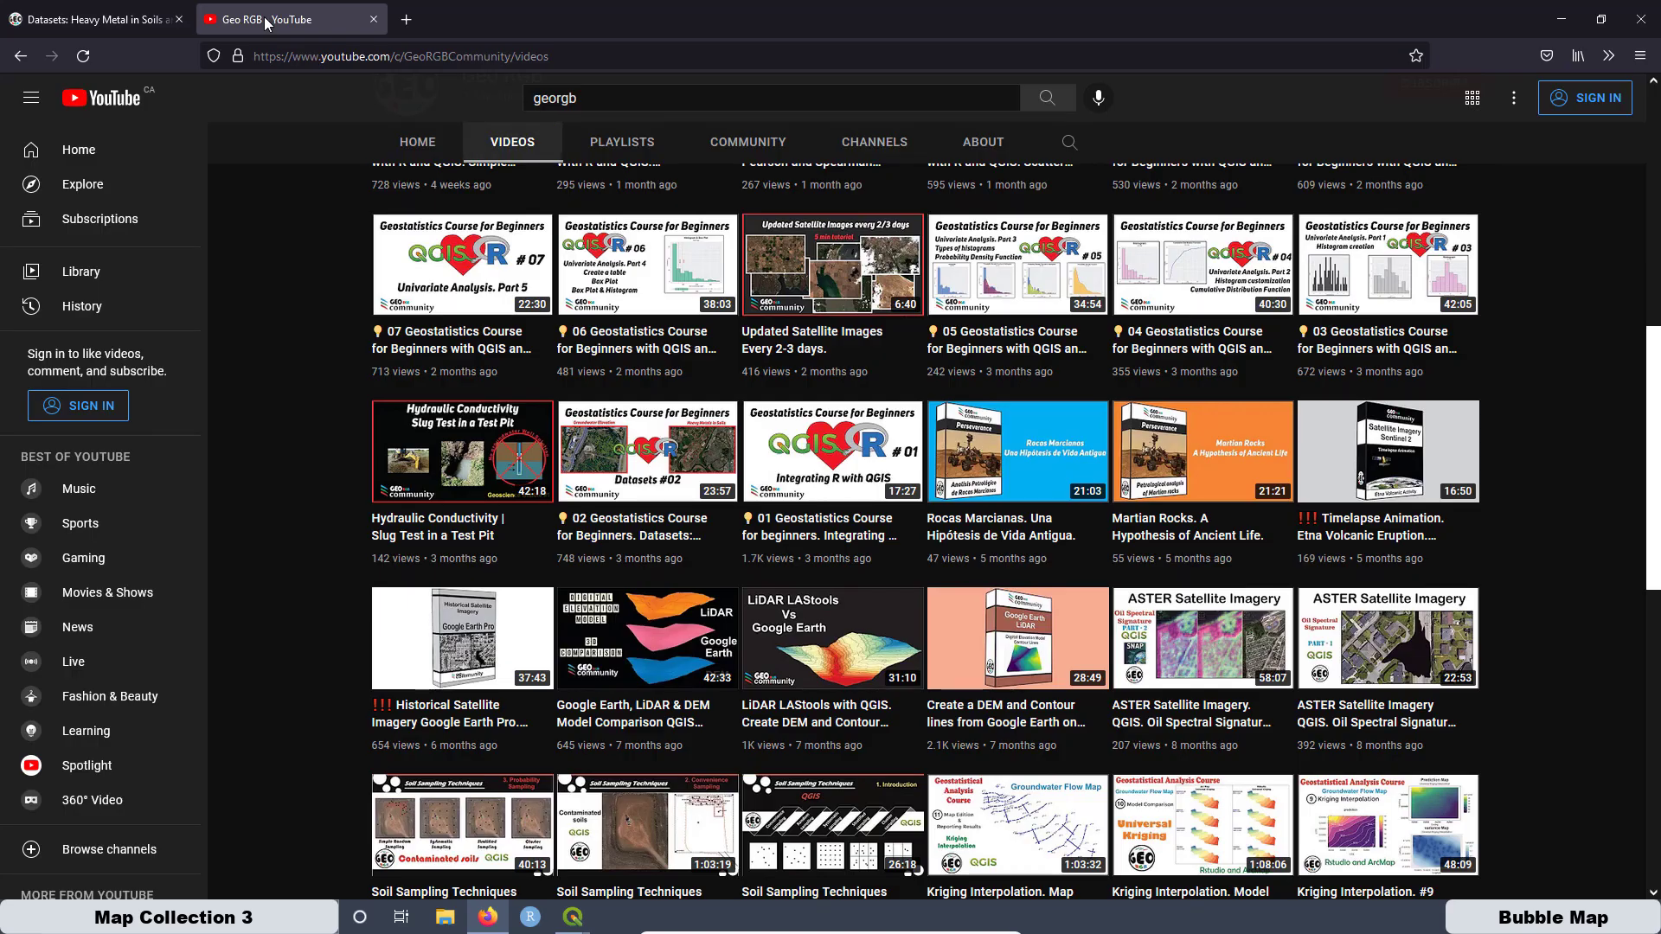
Close the layer properties and add Google Satellite imagery as a basemap layer.
{"action": "mouse_move", "coordinate": [572, 917]}
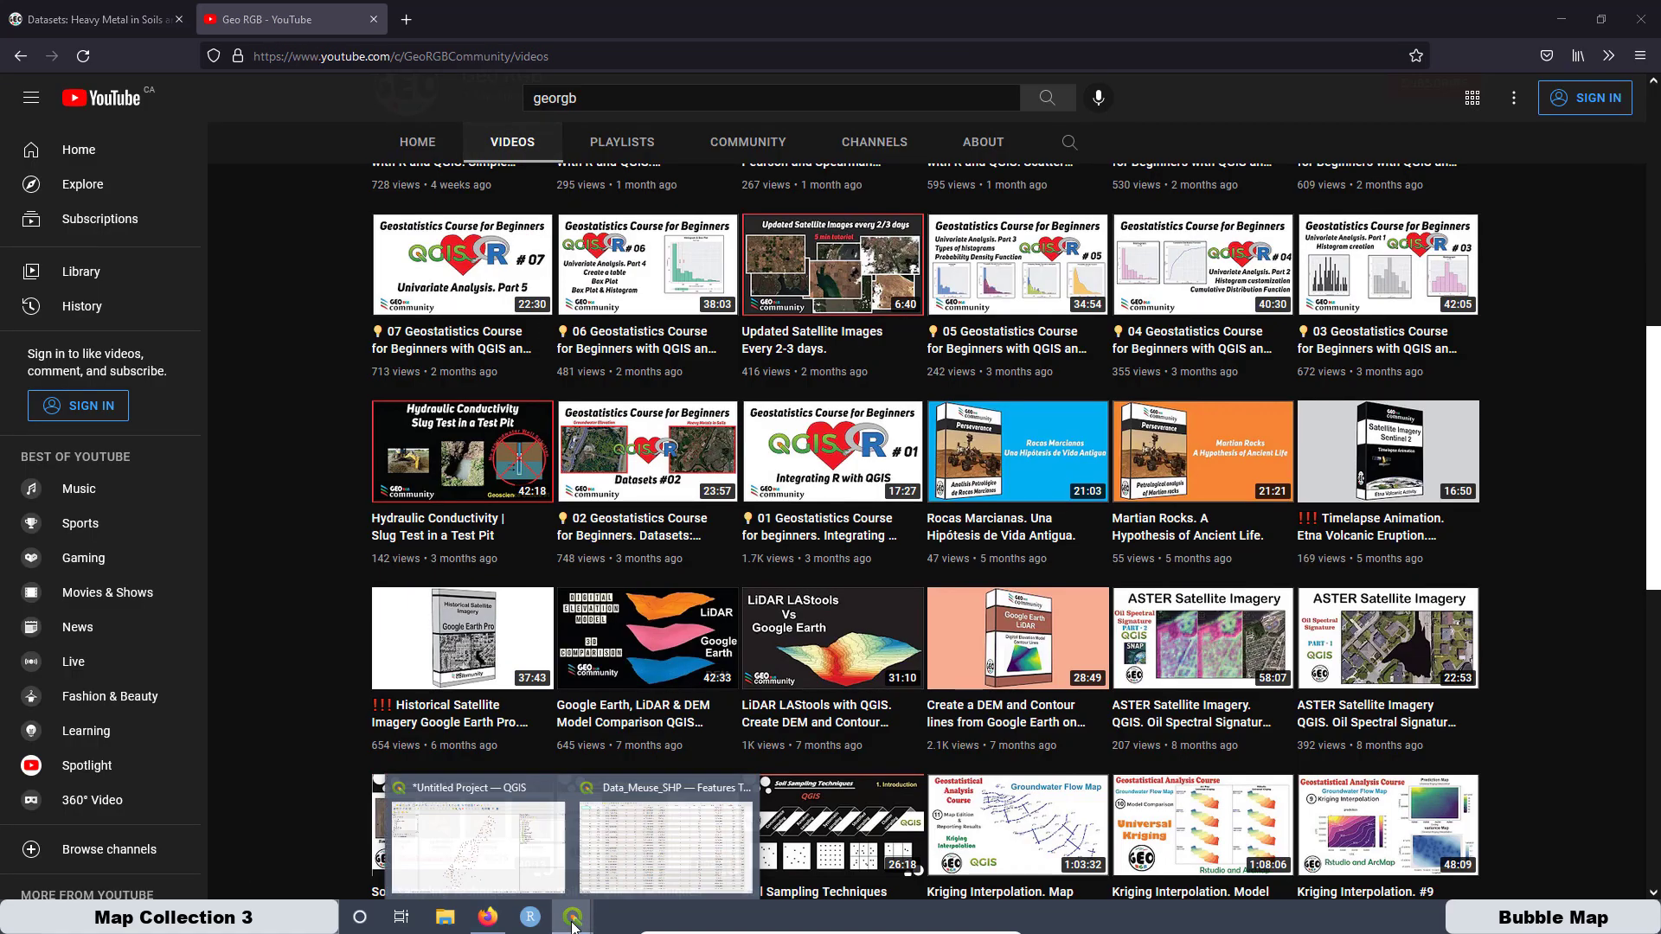
{"action": "left_click", "coordinate": [493, 782]}
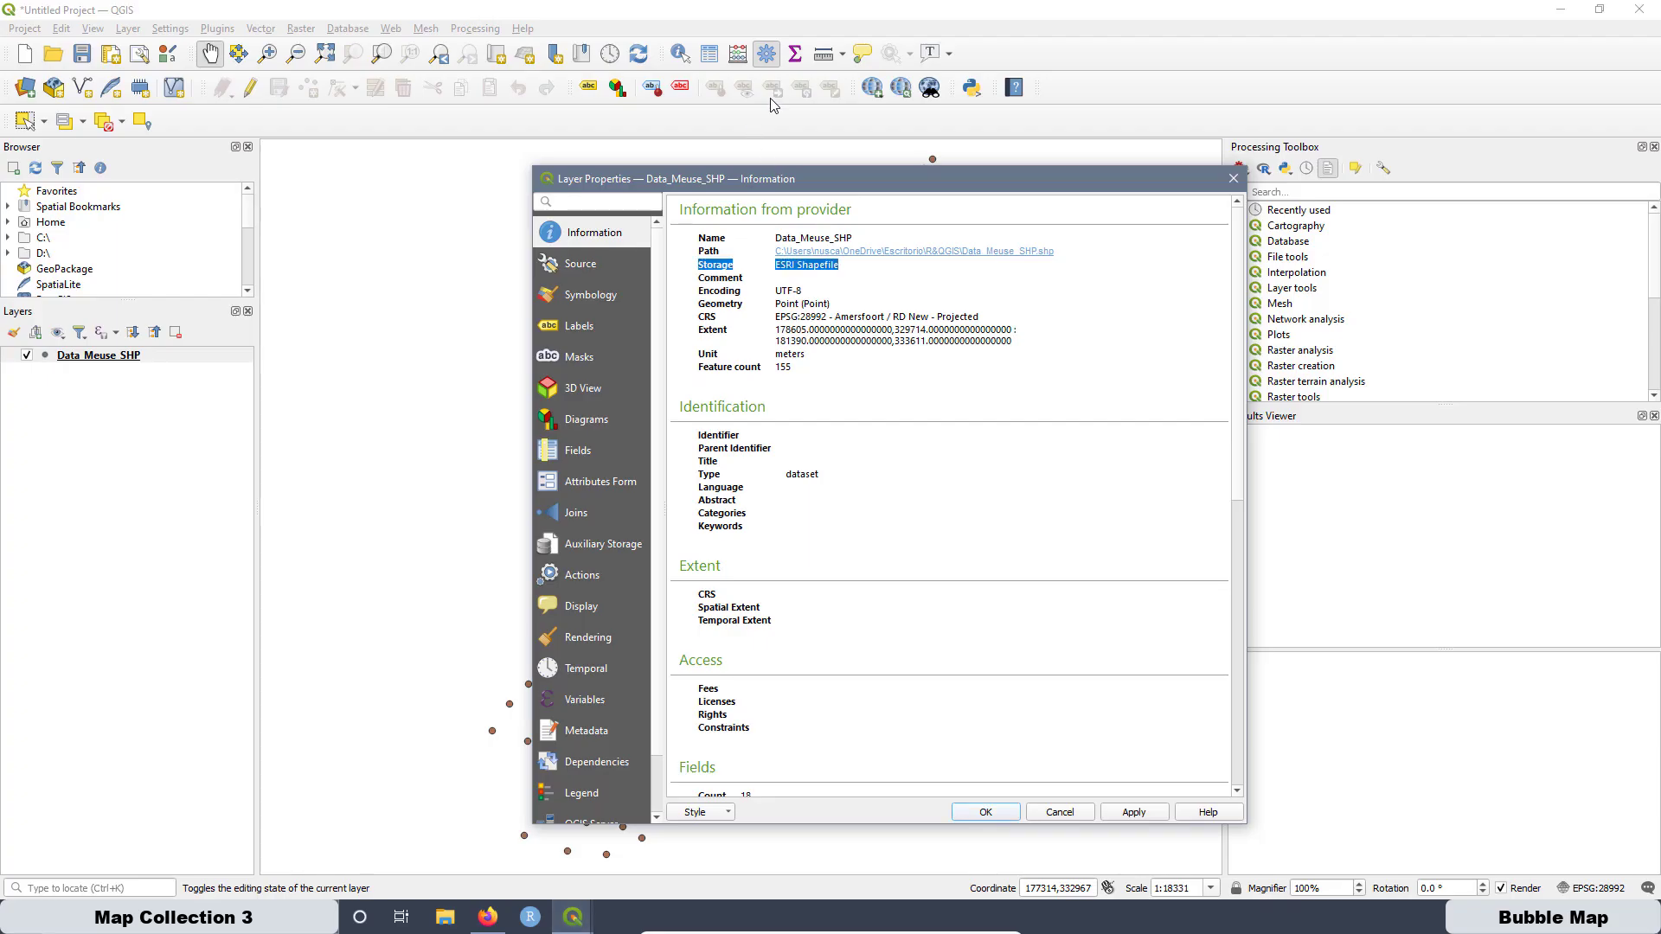
{"action": "left_click", "coordinate": [1238, 182]}
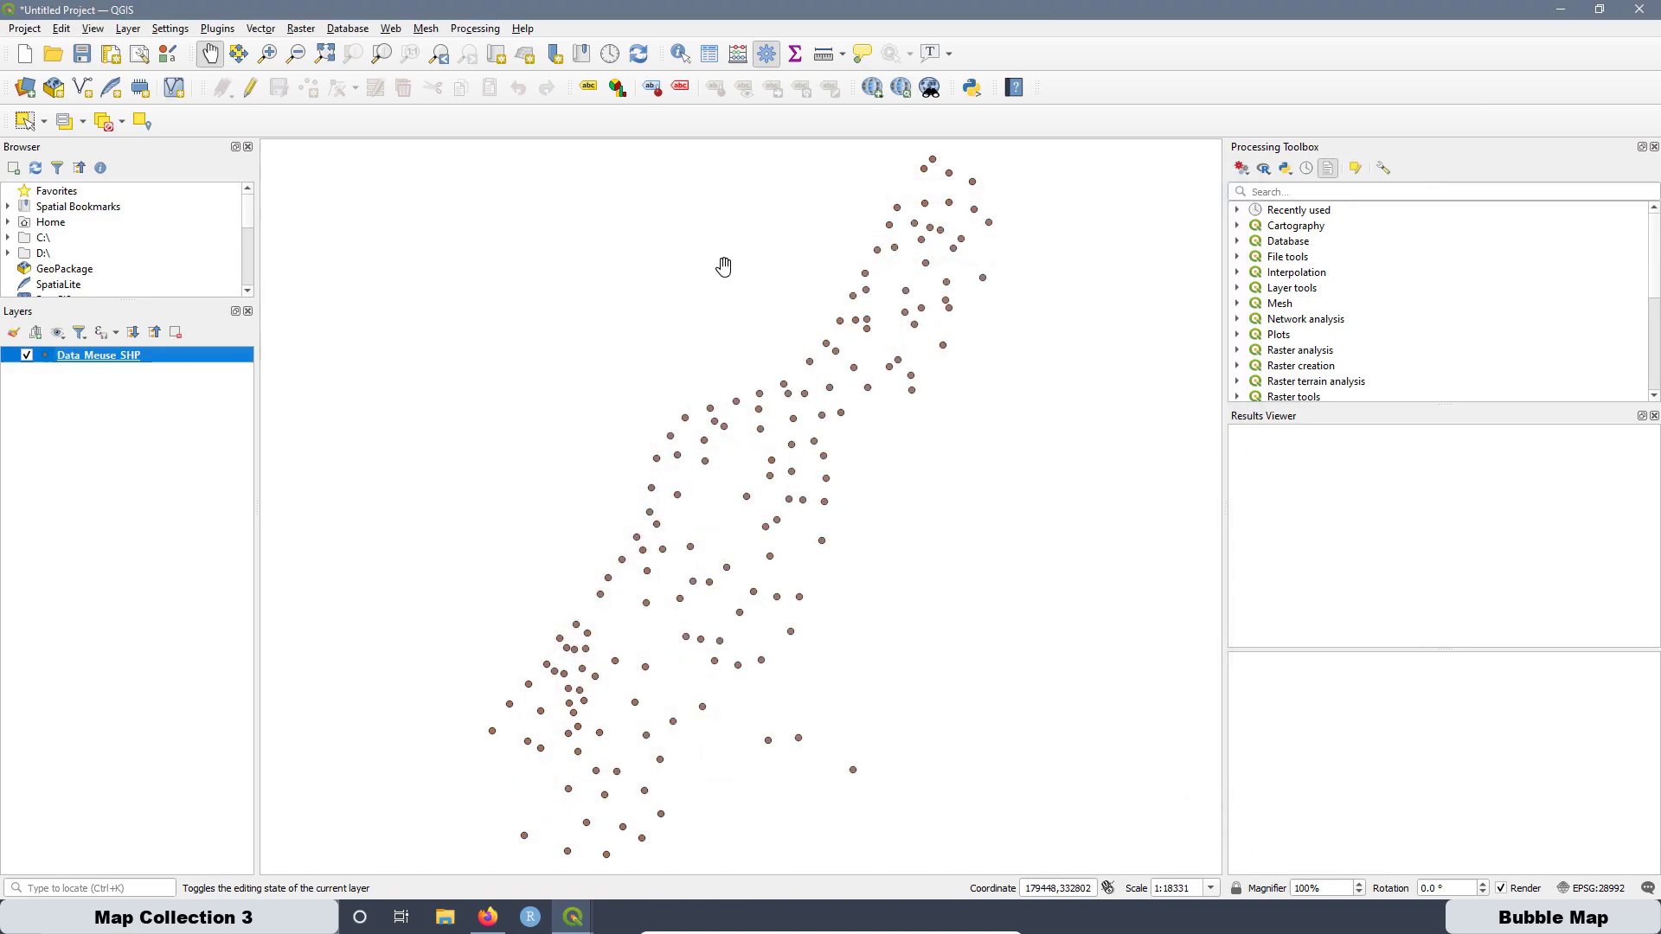
{"action": "left_click", "coordinate": [345, 32]}
{"action": "mouse_move", "coordinate": [391, 28]}
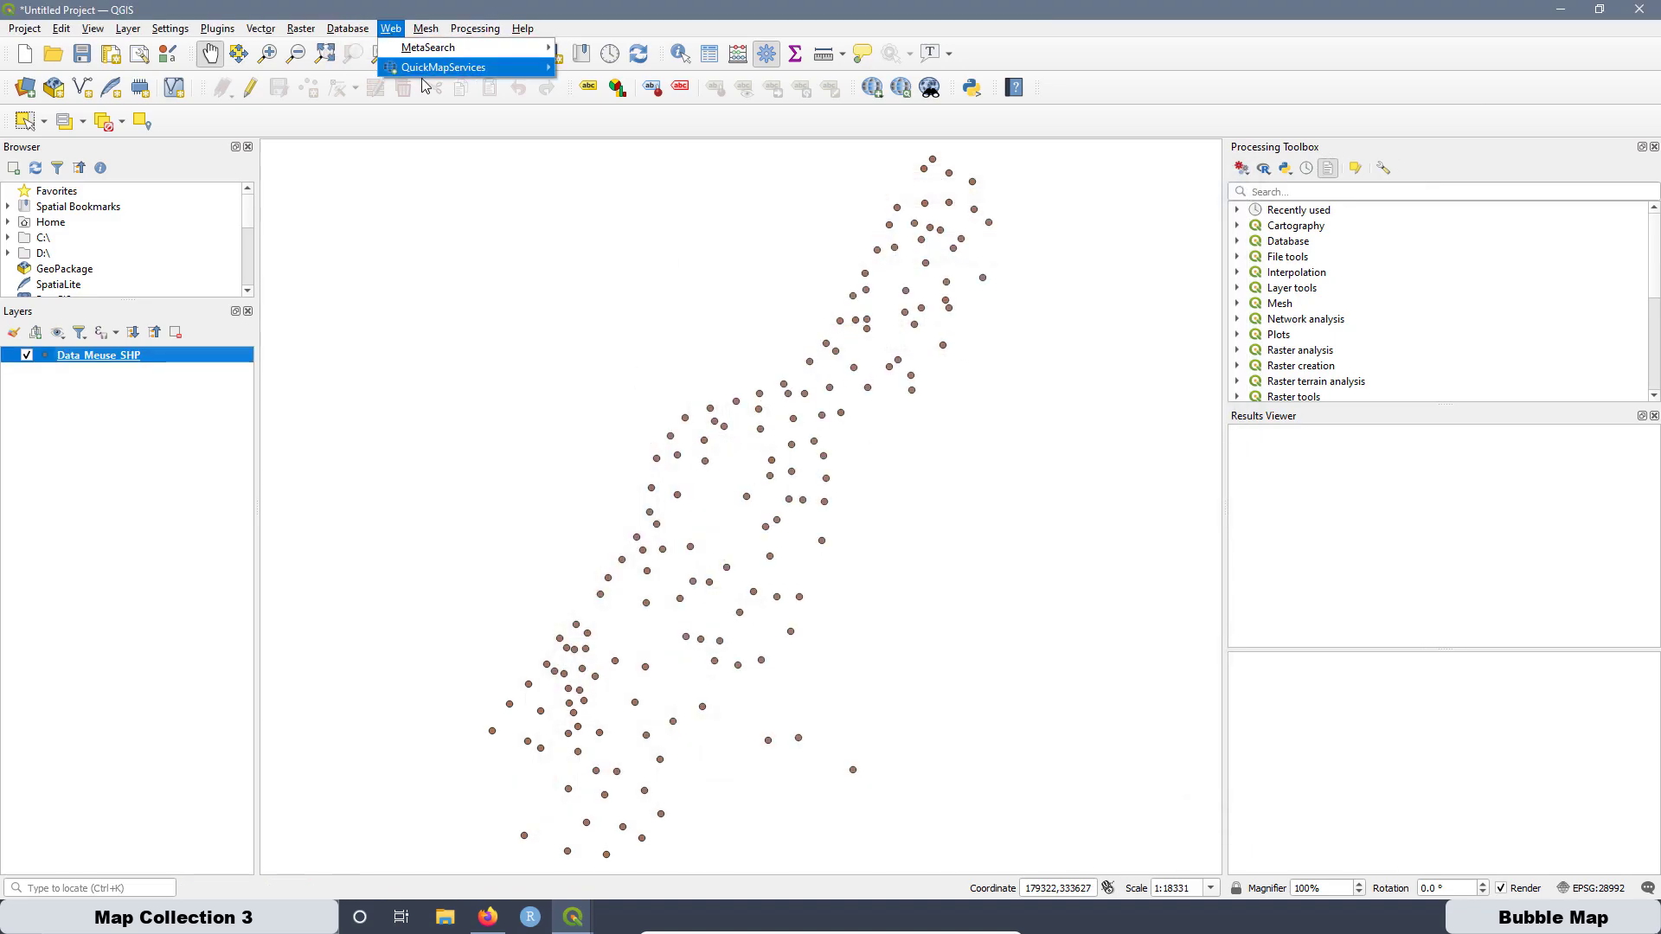
{"action": "mouse_move", "coordinate": [412, 76]}
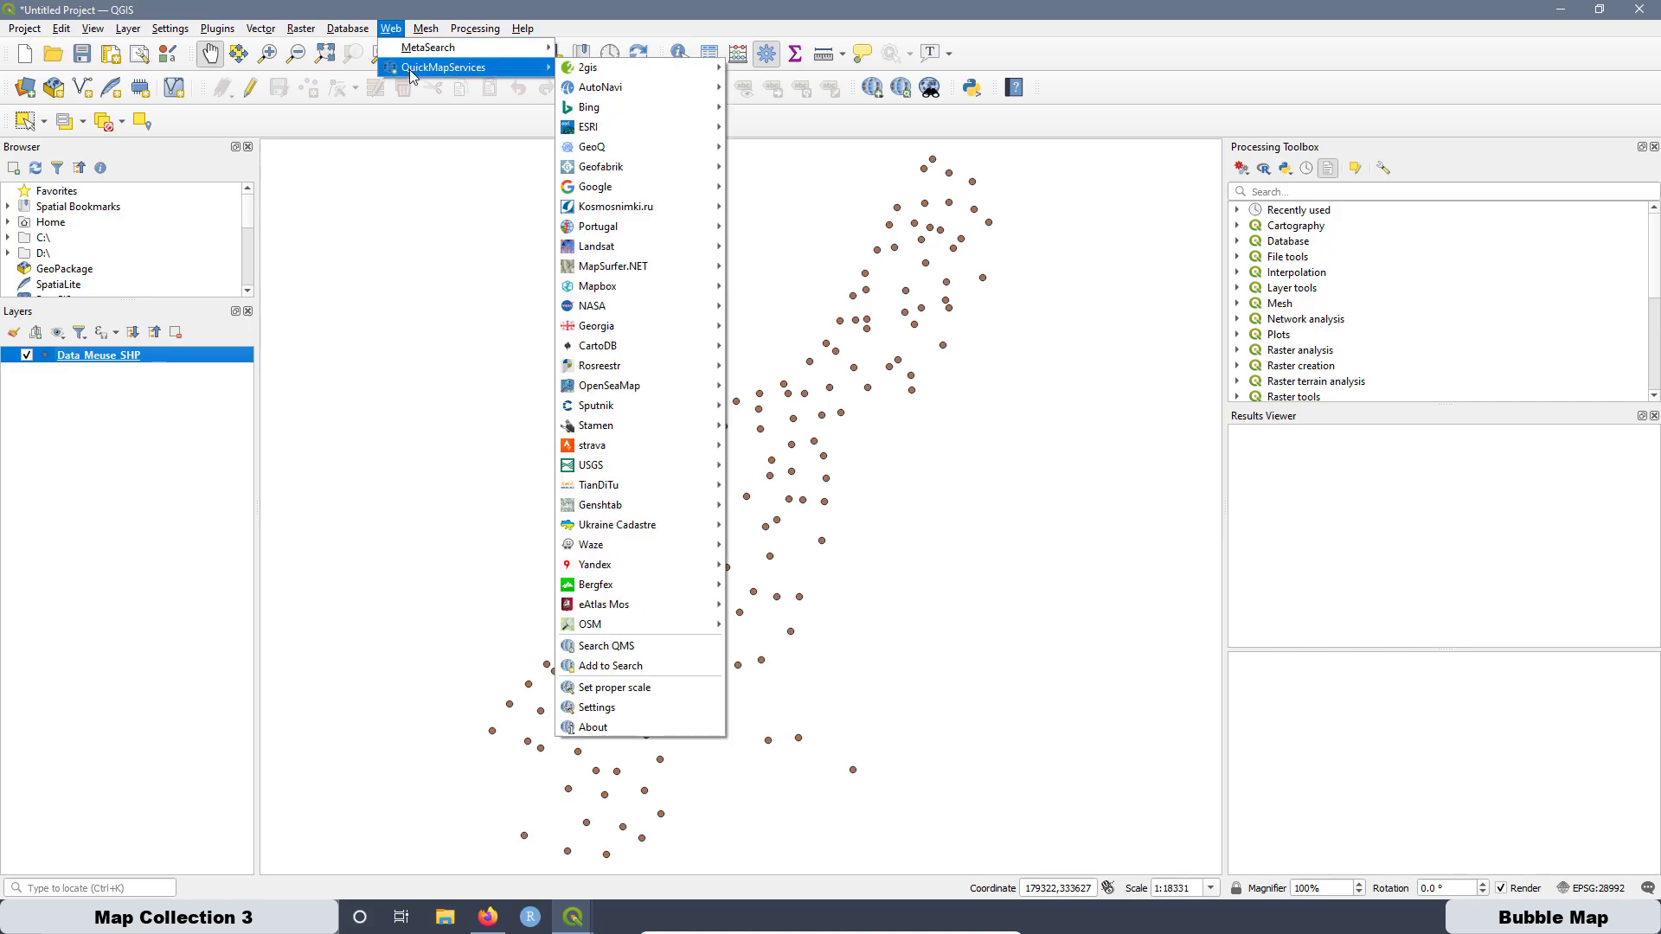
{"action": "mouse_move", "coordinate": [616, 192]}
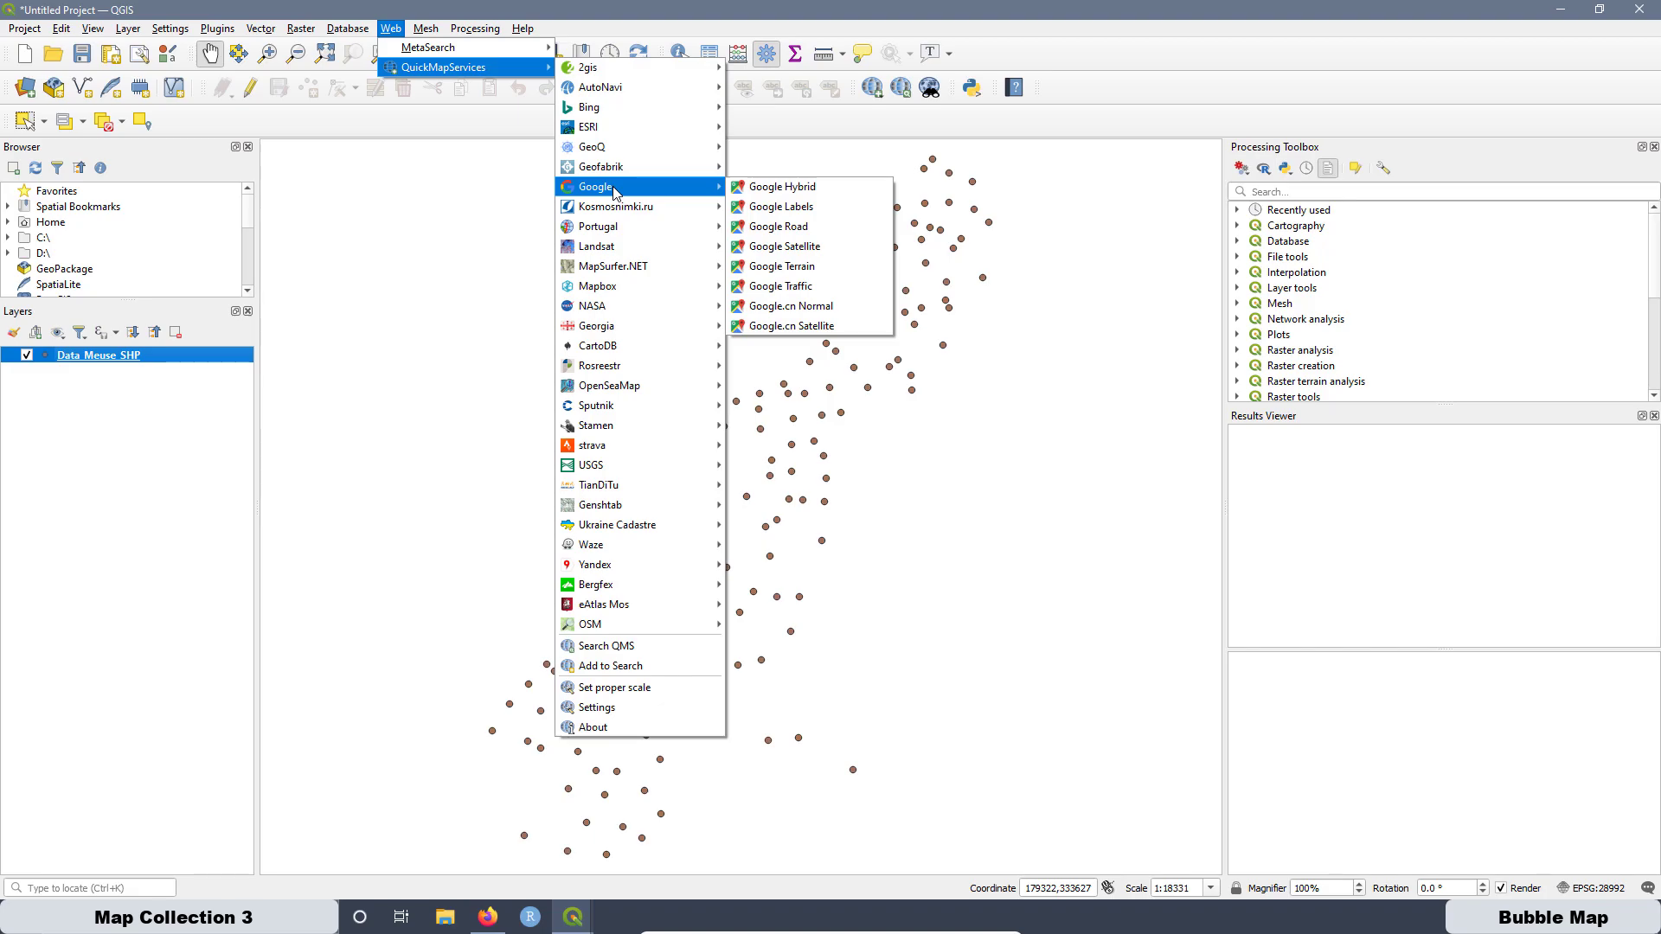
{"action": "left_click", "coordinate": [838, 245]}
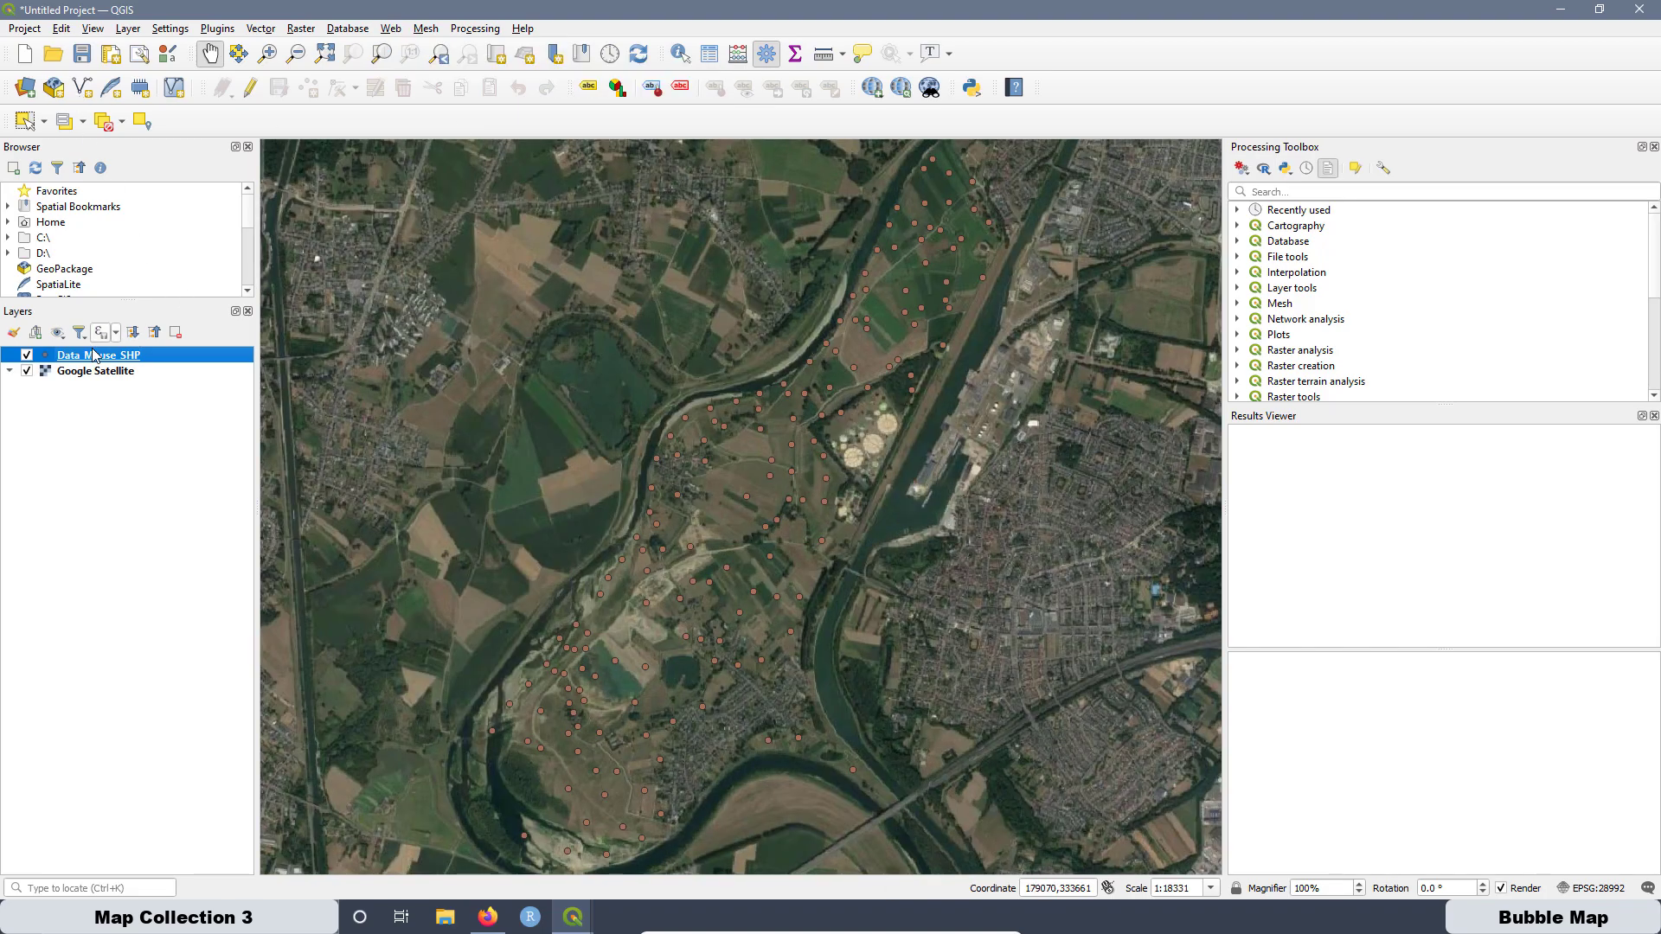
Set the Data Meuse SHP simple marker fill colour to bright green and apply it.
{"action": "right_click", "coordinate": [117, 369]}
{"action": "left_click", "coordinate": [103, 354]}
{"action": "right_click", "coordinate": [103, 357]}
{"action": "left_click", "coordinate": [175, 712]}
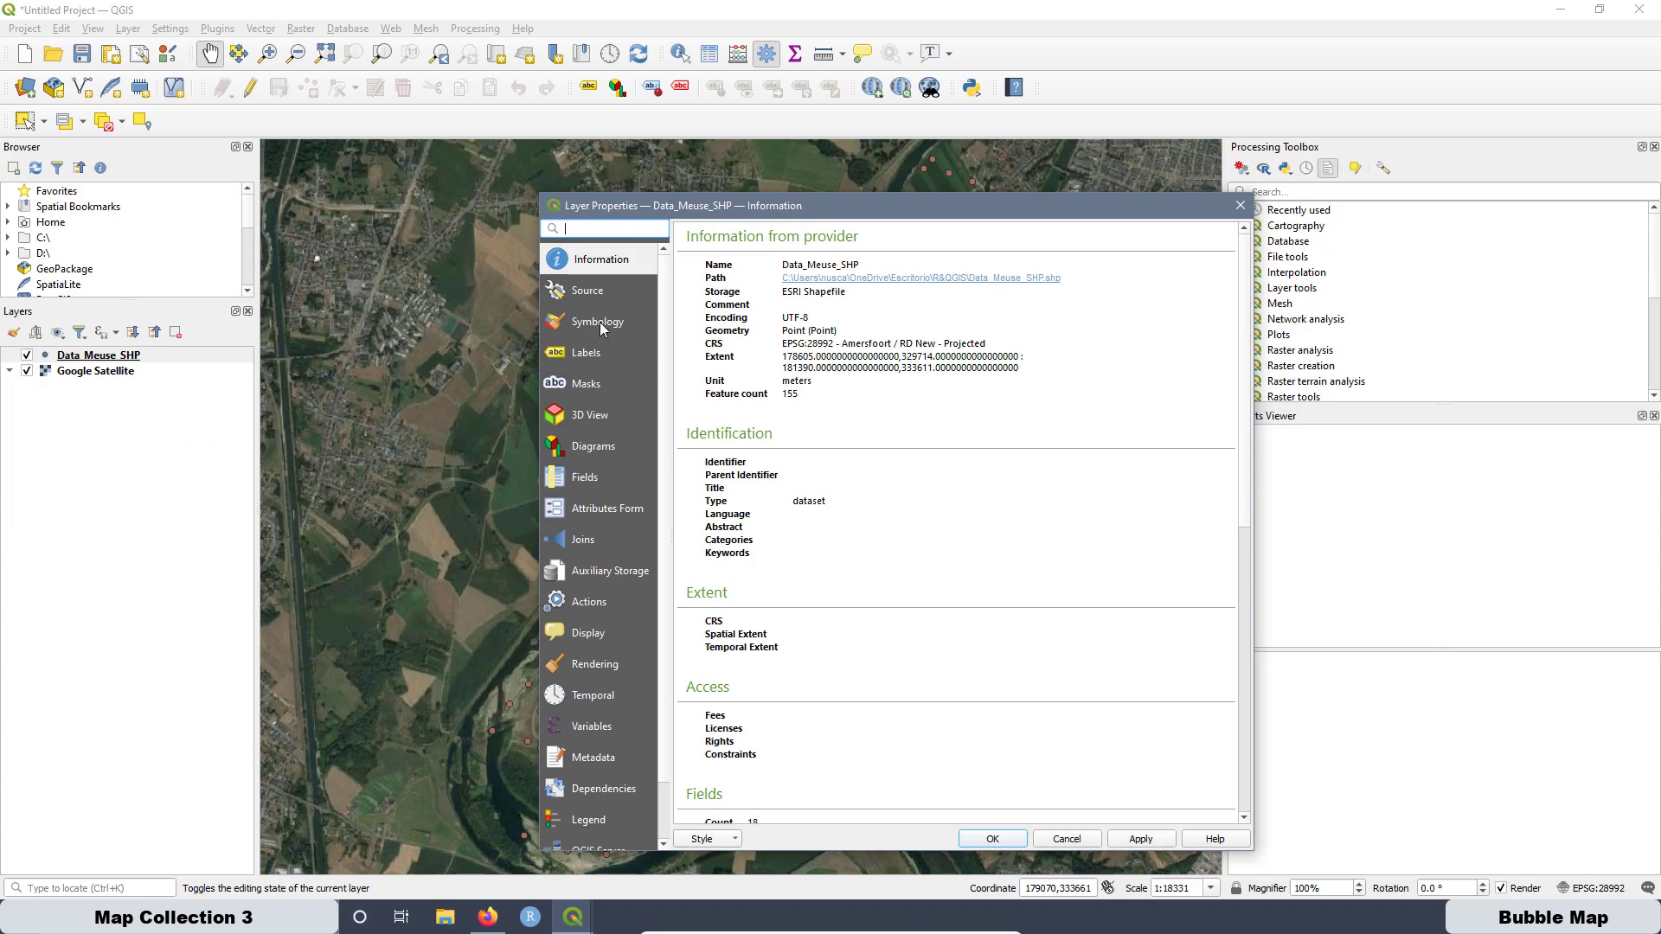
{"action": "left_click", "coordinate": [597, 319]}
{"action": "left_click", "coordinate": [861, 273]}
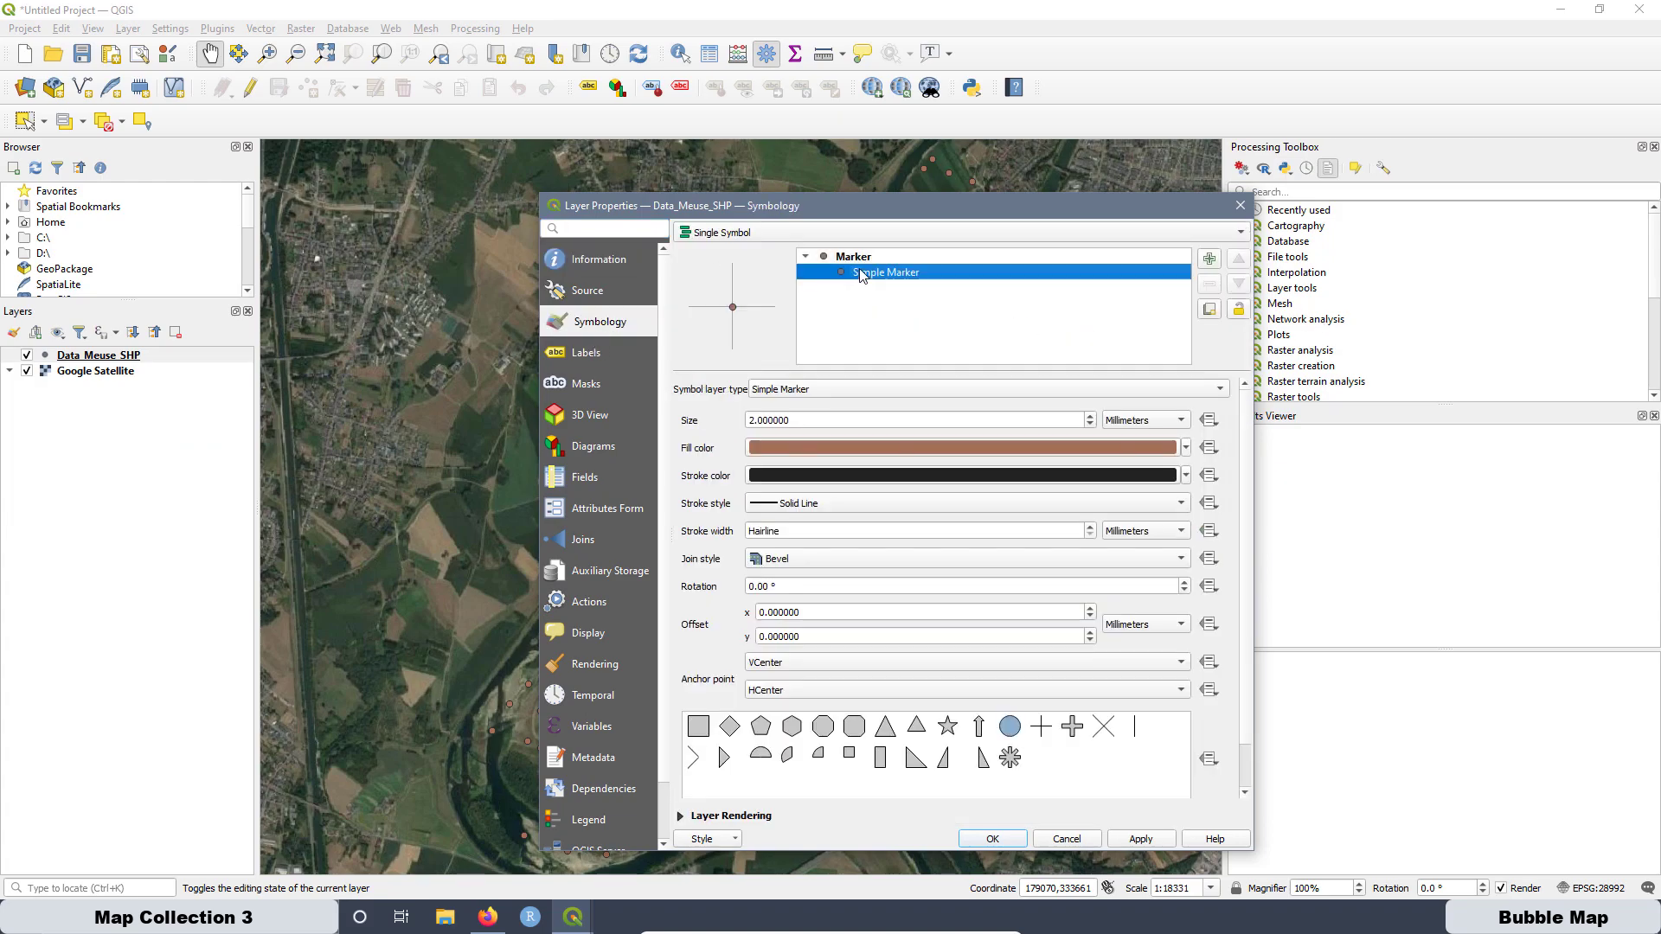
{"action": "left_click", "coordinate": [1185, 448]}
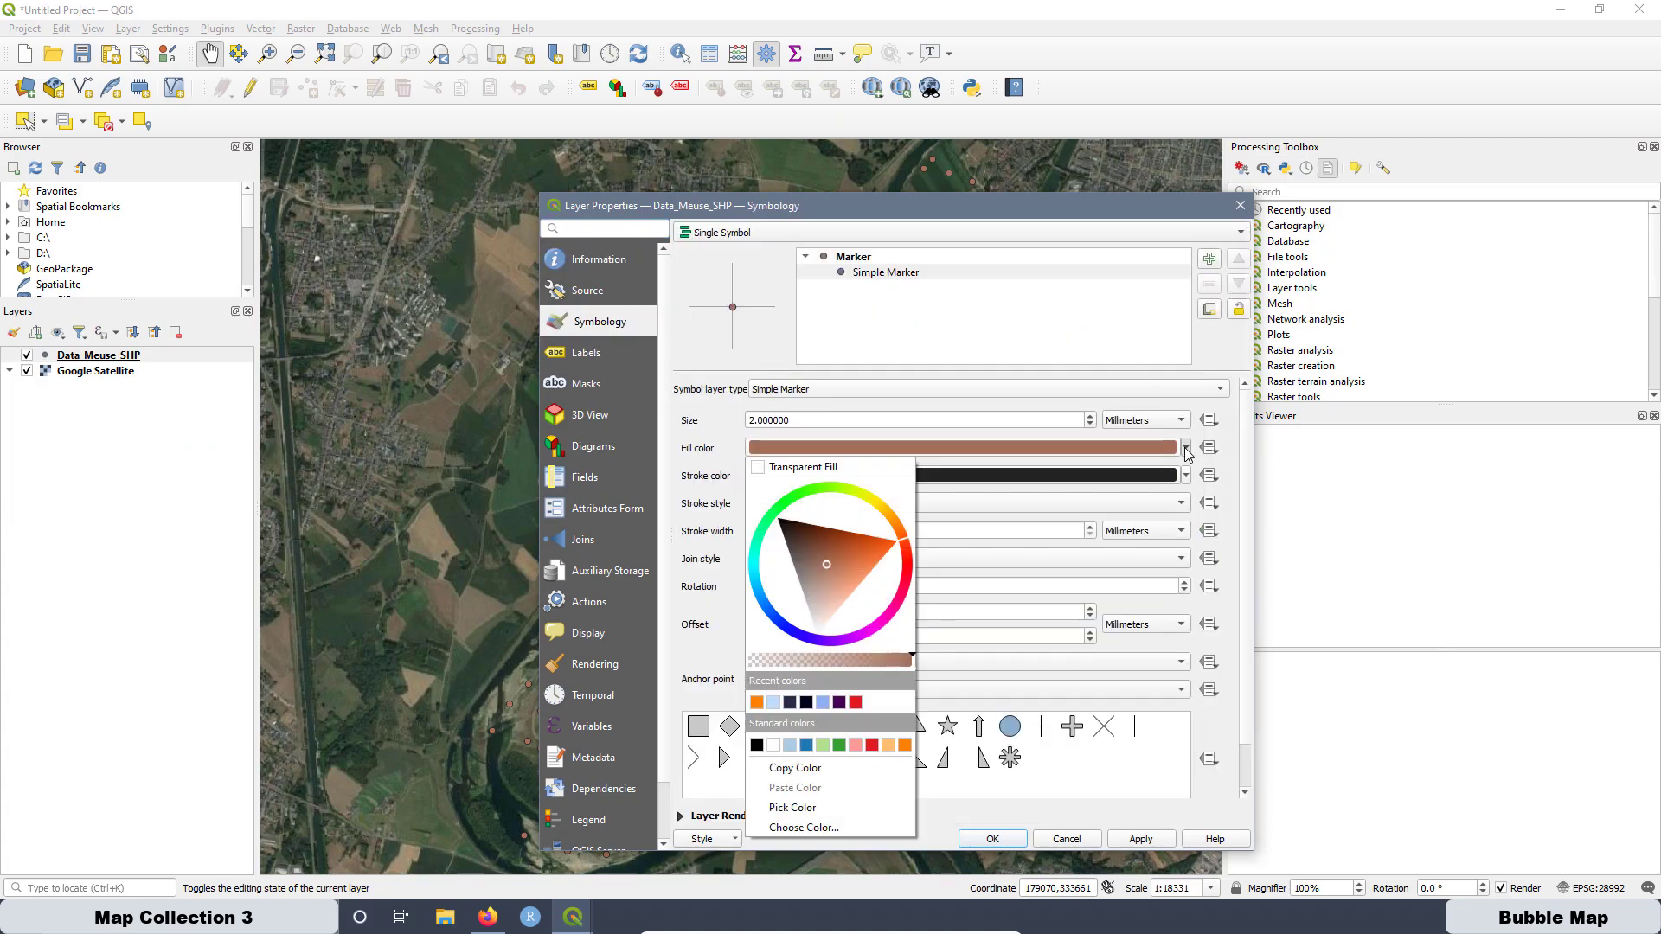
{"action": "left_click", "coordinate": [780, 511]}
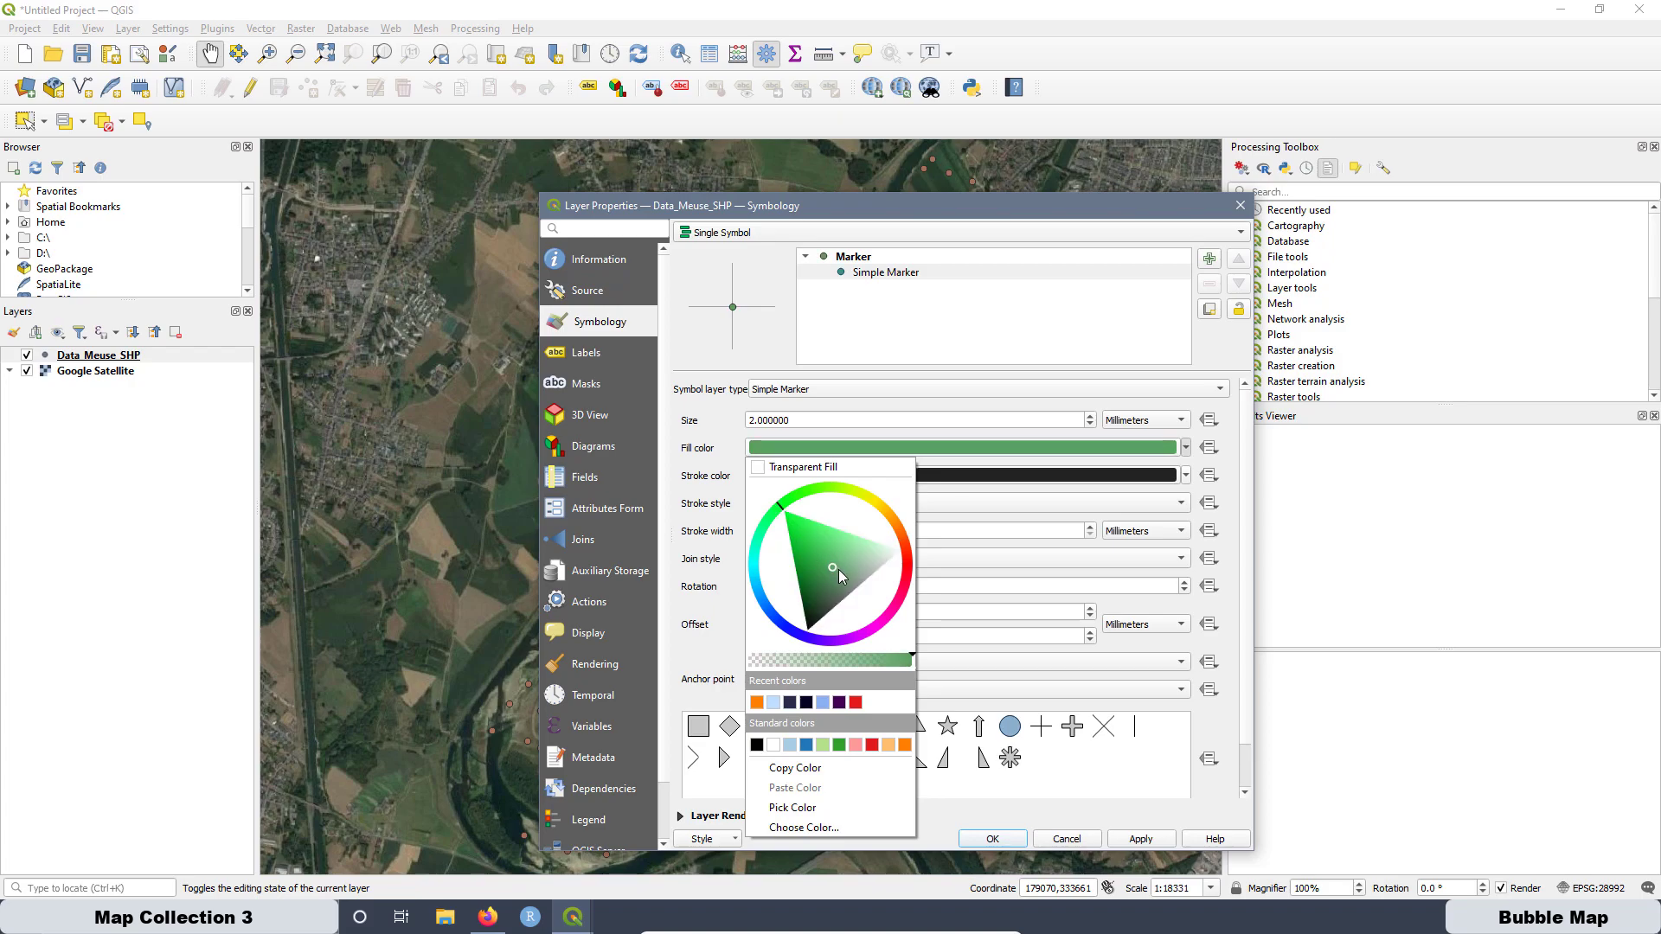
{"action": "left_click_drag", "start_coordinate": [828, 567], "coordinate": [772, 516]}
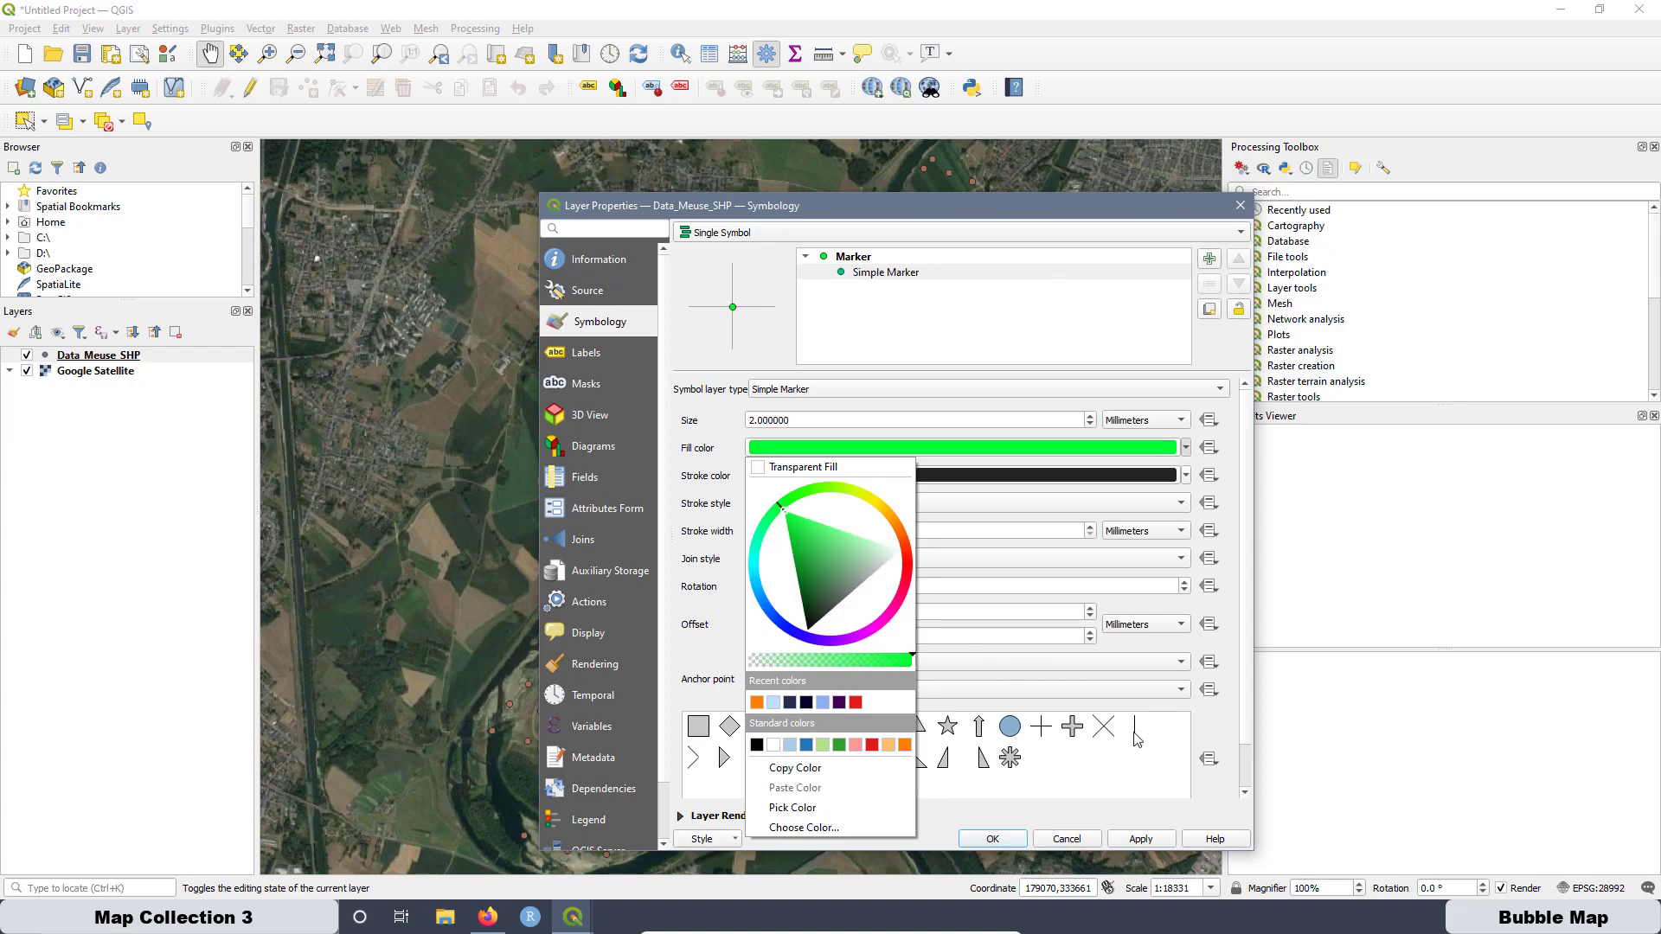
{"action": "left_click", "coordinate": [1138, 841]}
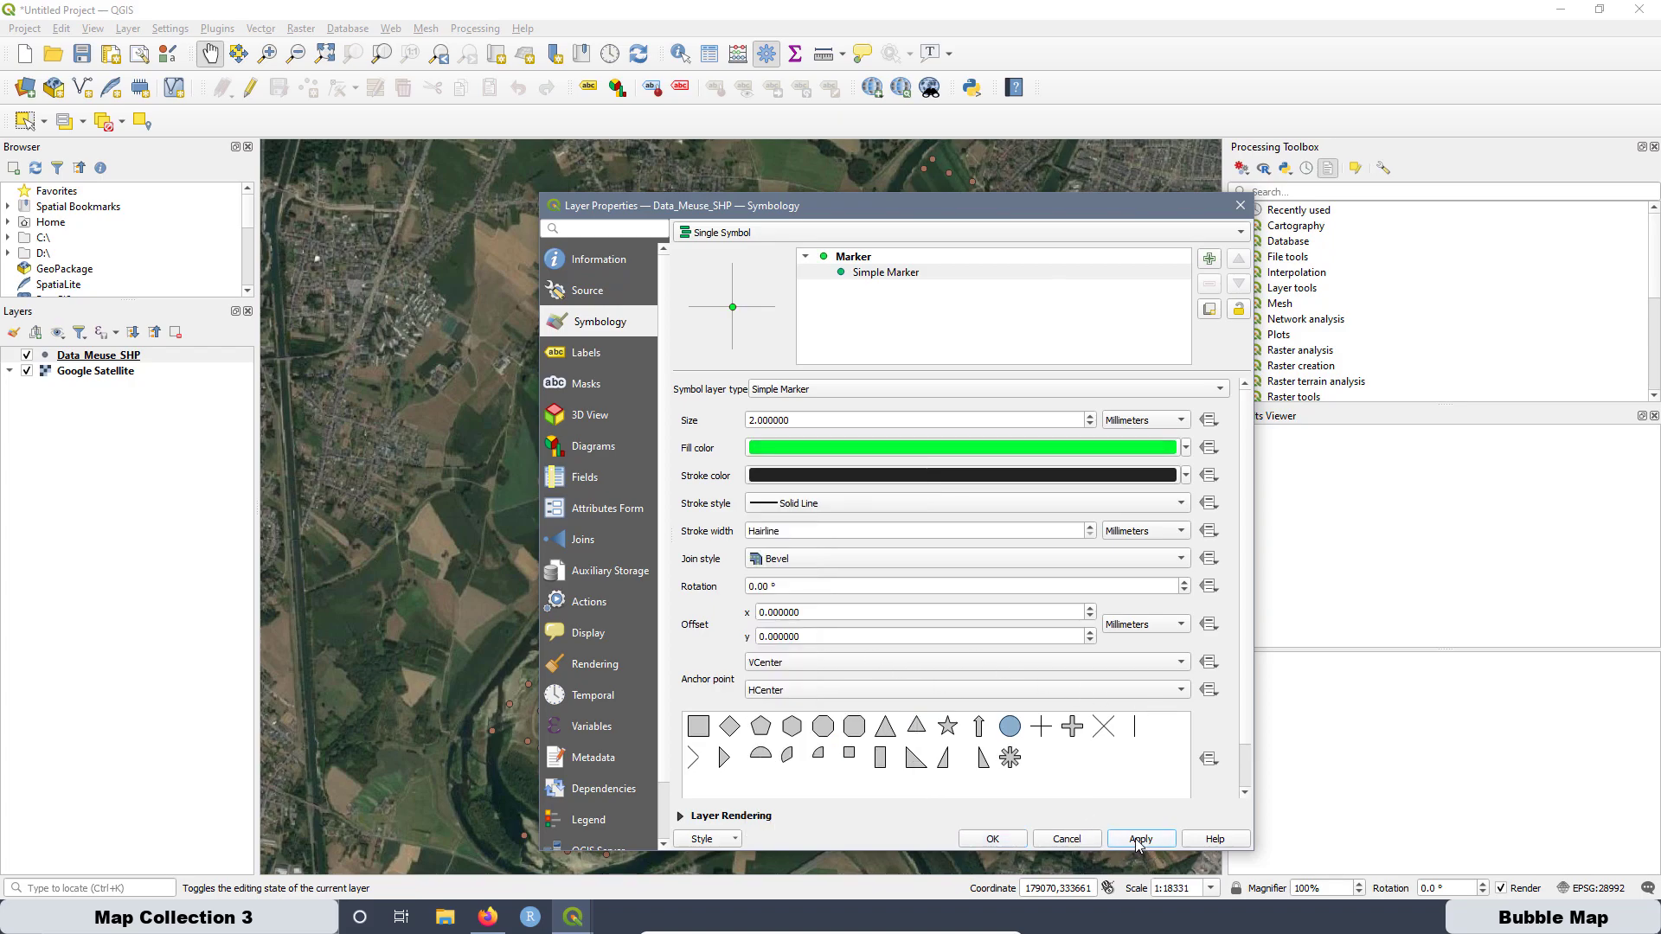
{"action": "left_click", "coordinate": [992, 839]}
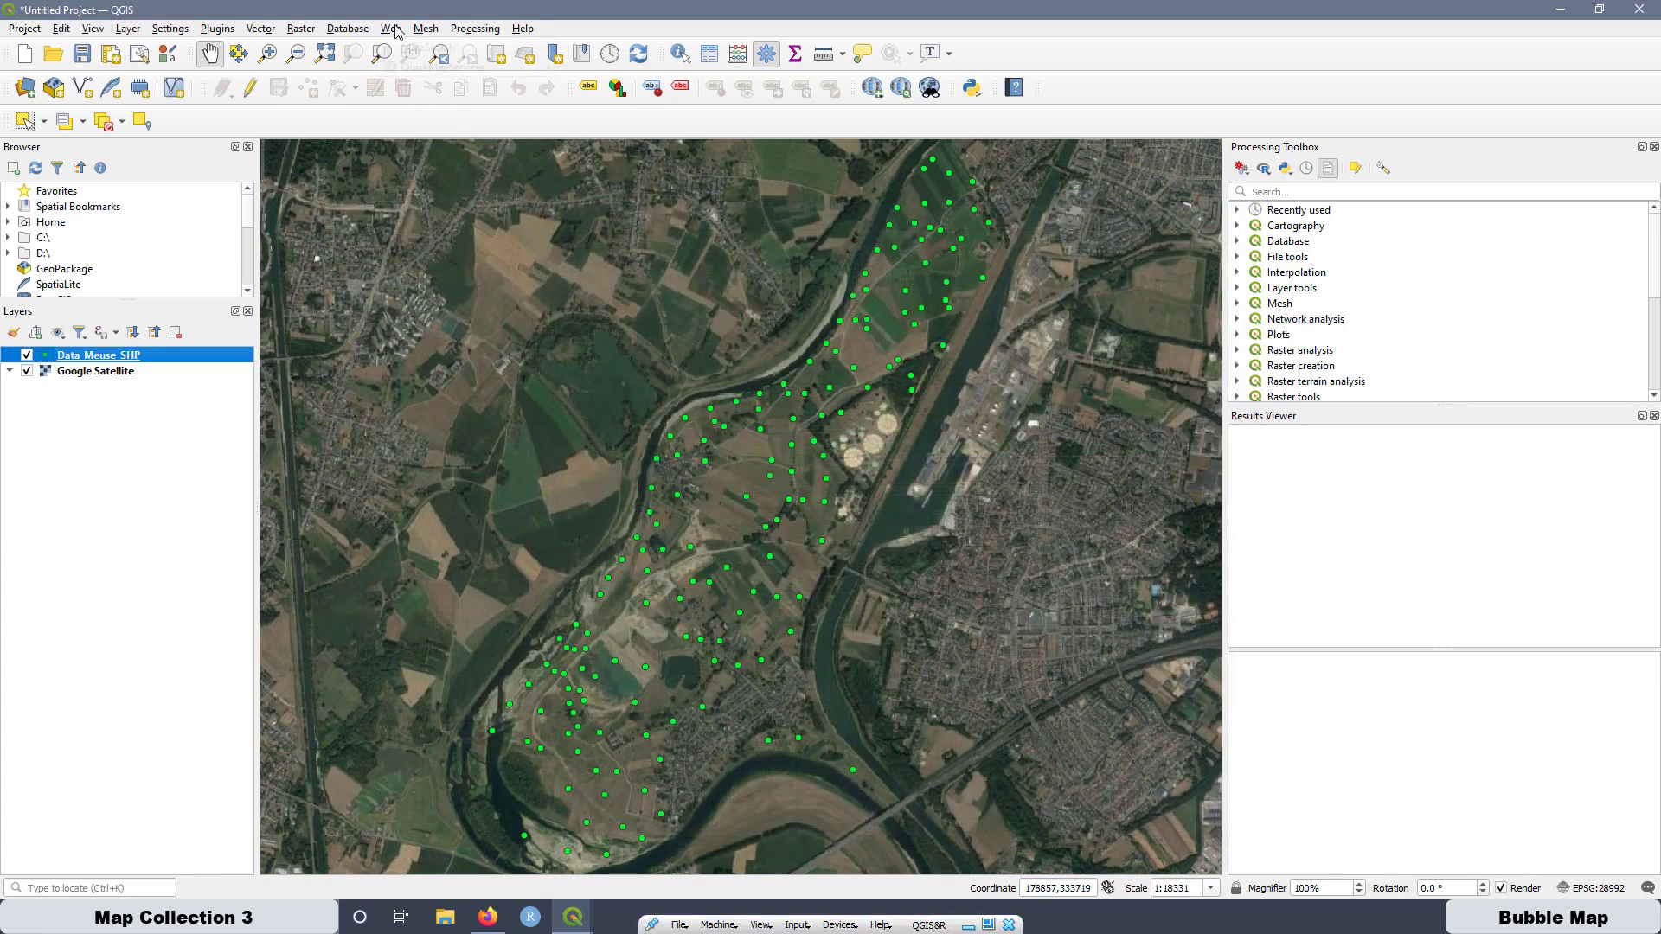
{"action": "left_click", "coordinate": [391, 28]}
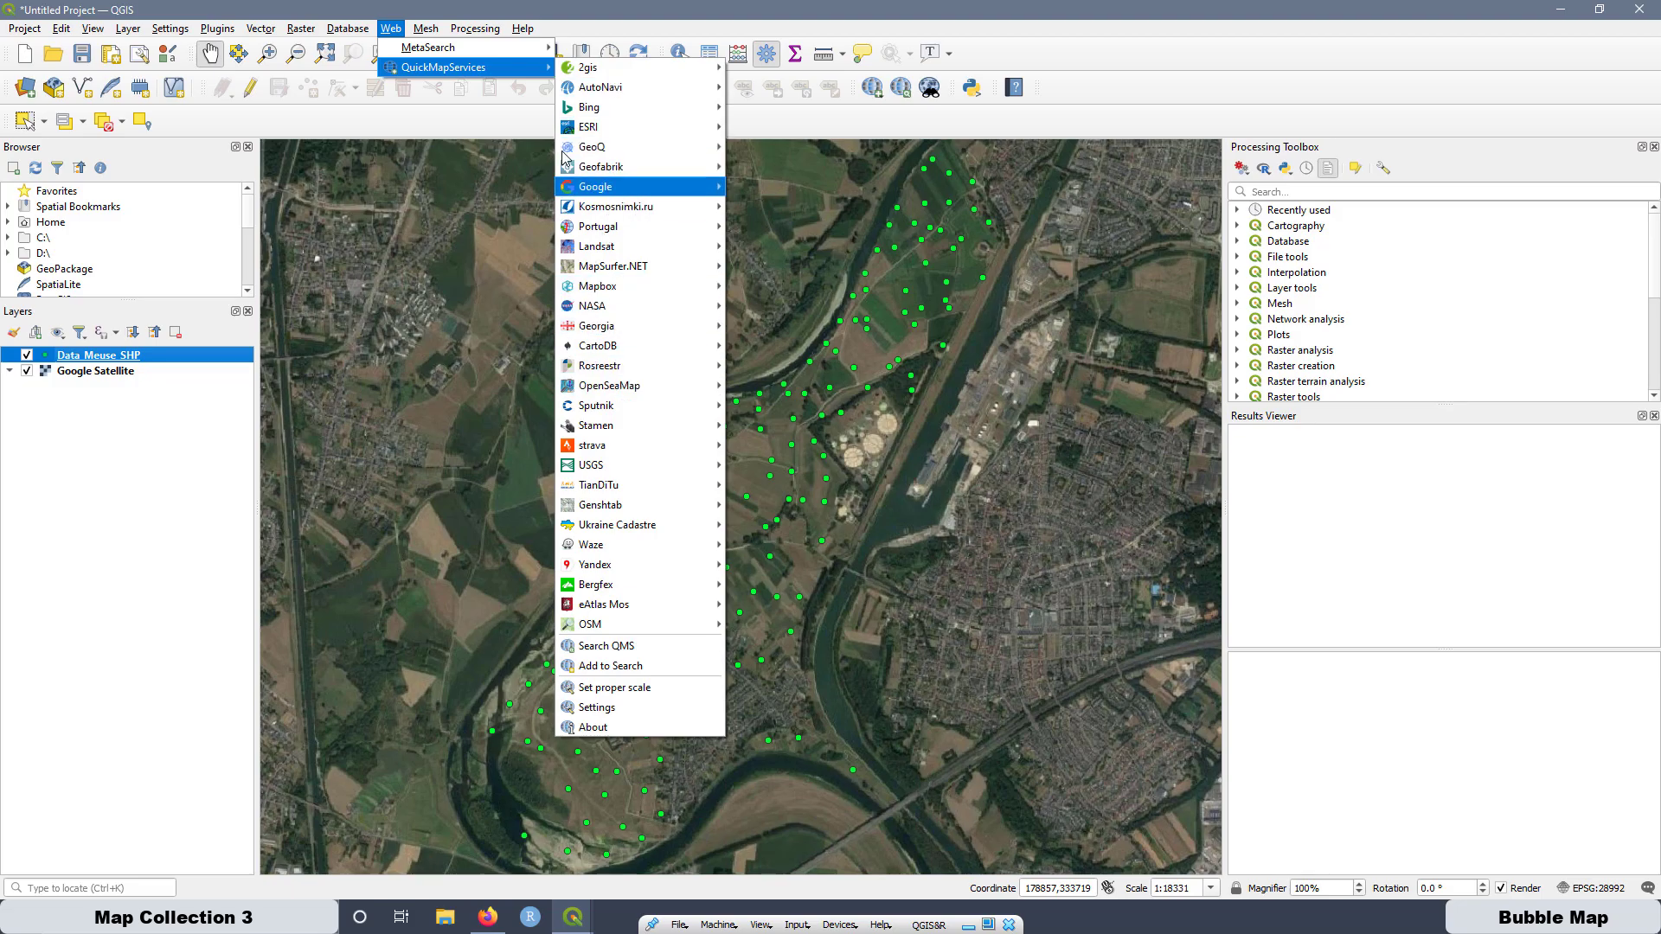
{"action": "mouse_move", "coordinate": [564, 152]}
{"action": "left_click", "coordinate": [488, 917]}
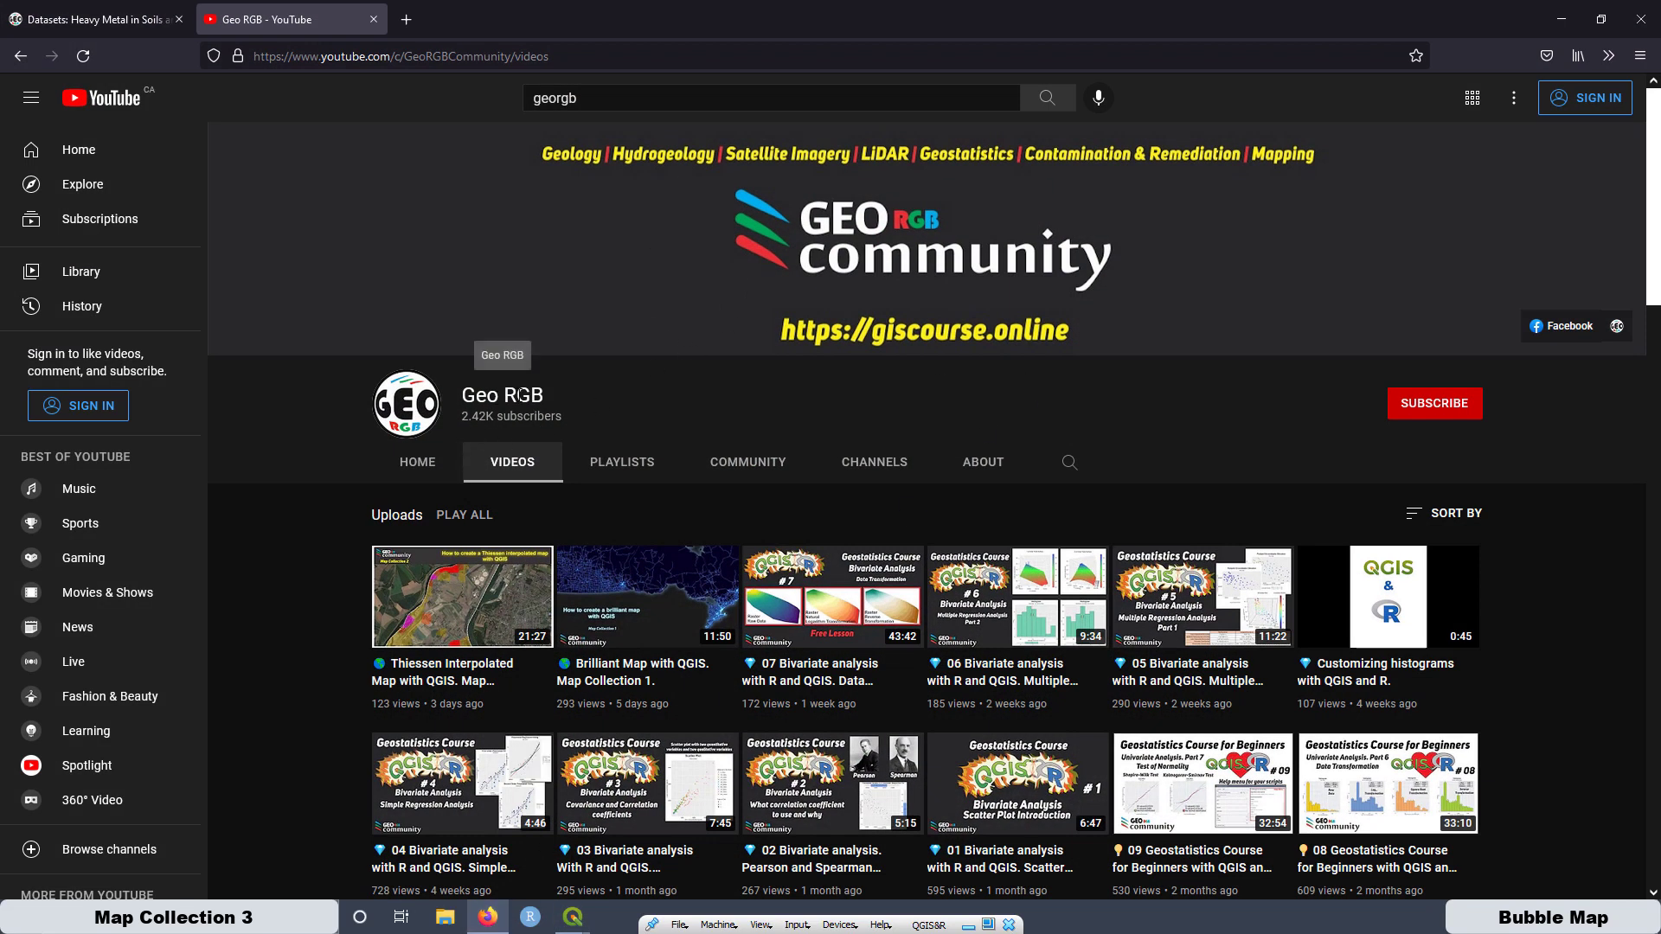
{"action": "scroll", "coordinate": [870, 456], "scroll_direction": "down", "scroll_amount": 20}
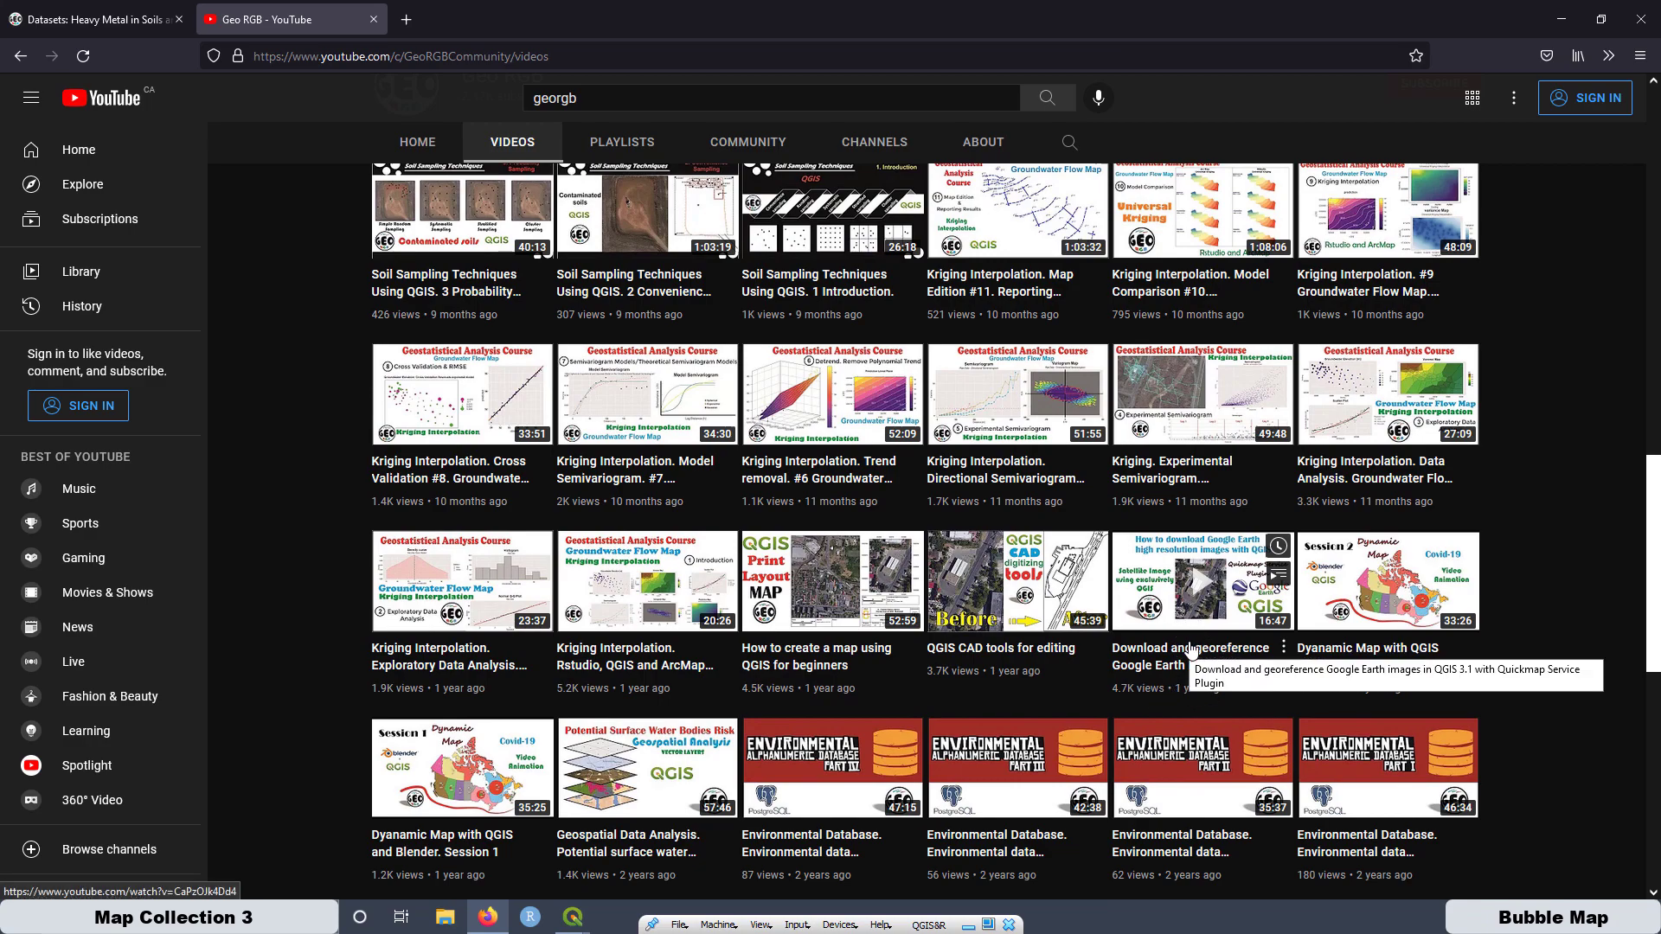
{"action": "left_click", "coordinate": [1564, 14]}
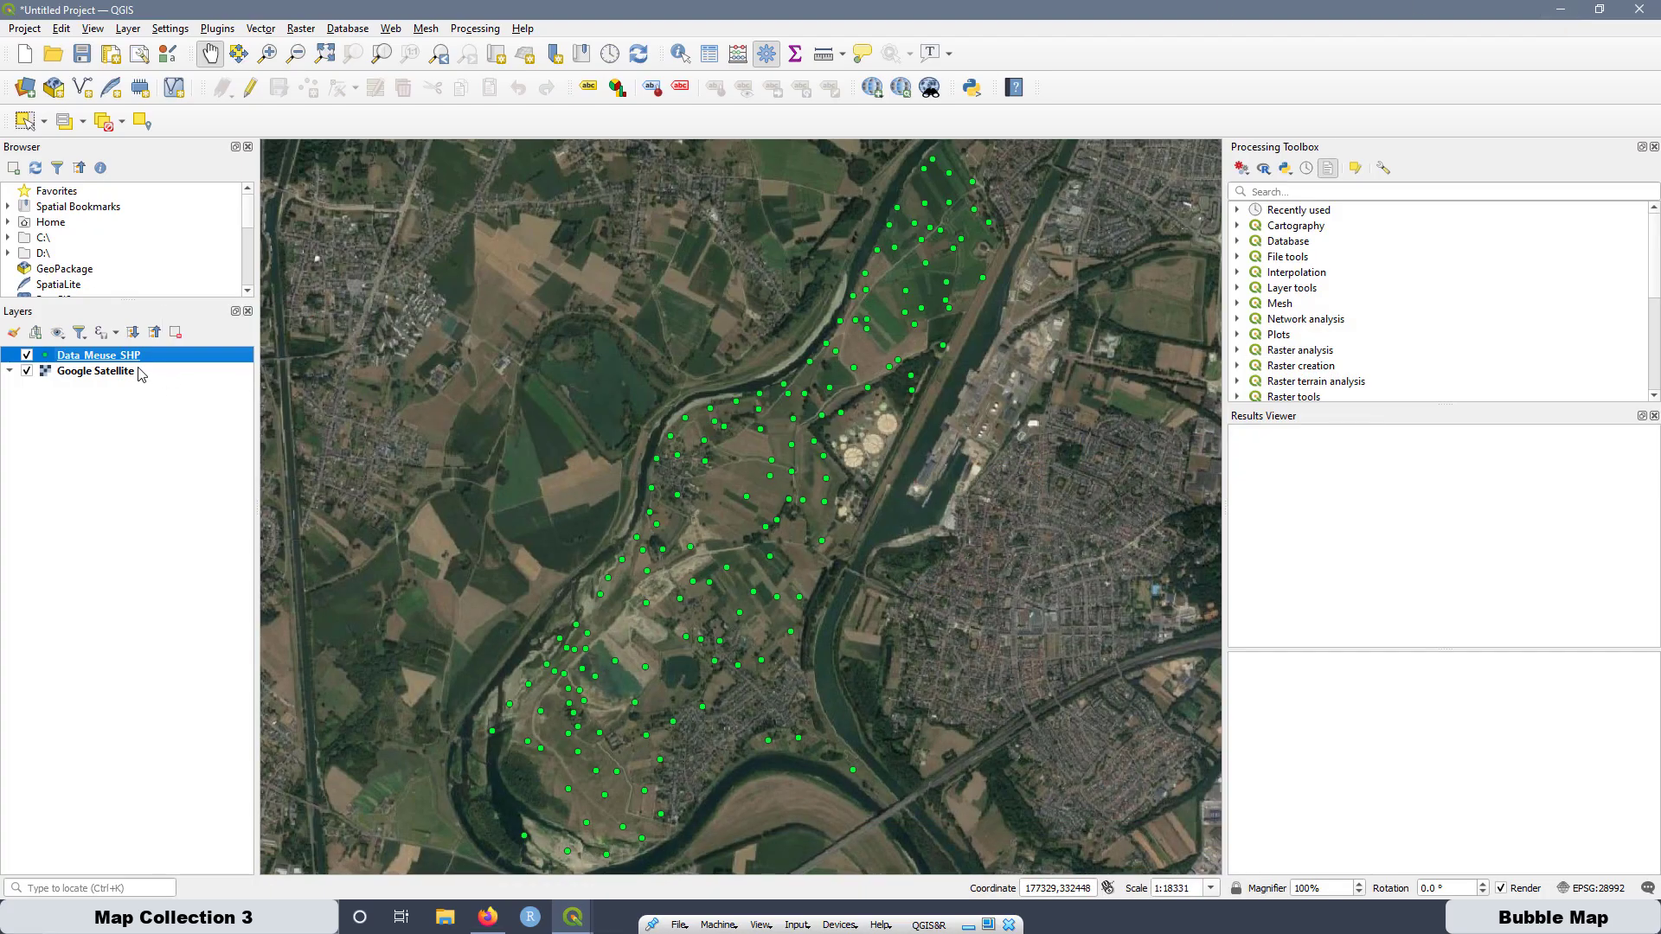
Set the Data Meuse SHP marker symbol opacity to 50% and apply it.
{"action": "right_click", "coordinate": [113, 362]}
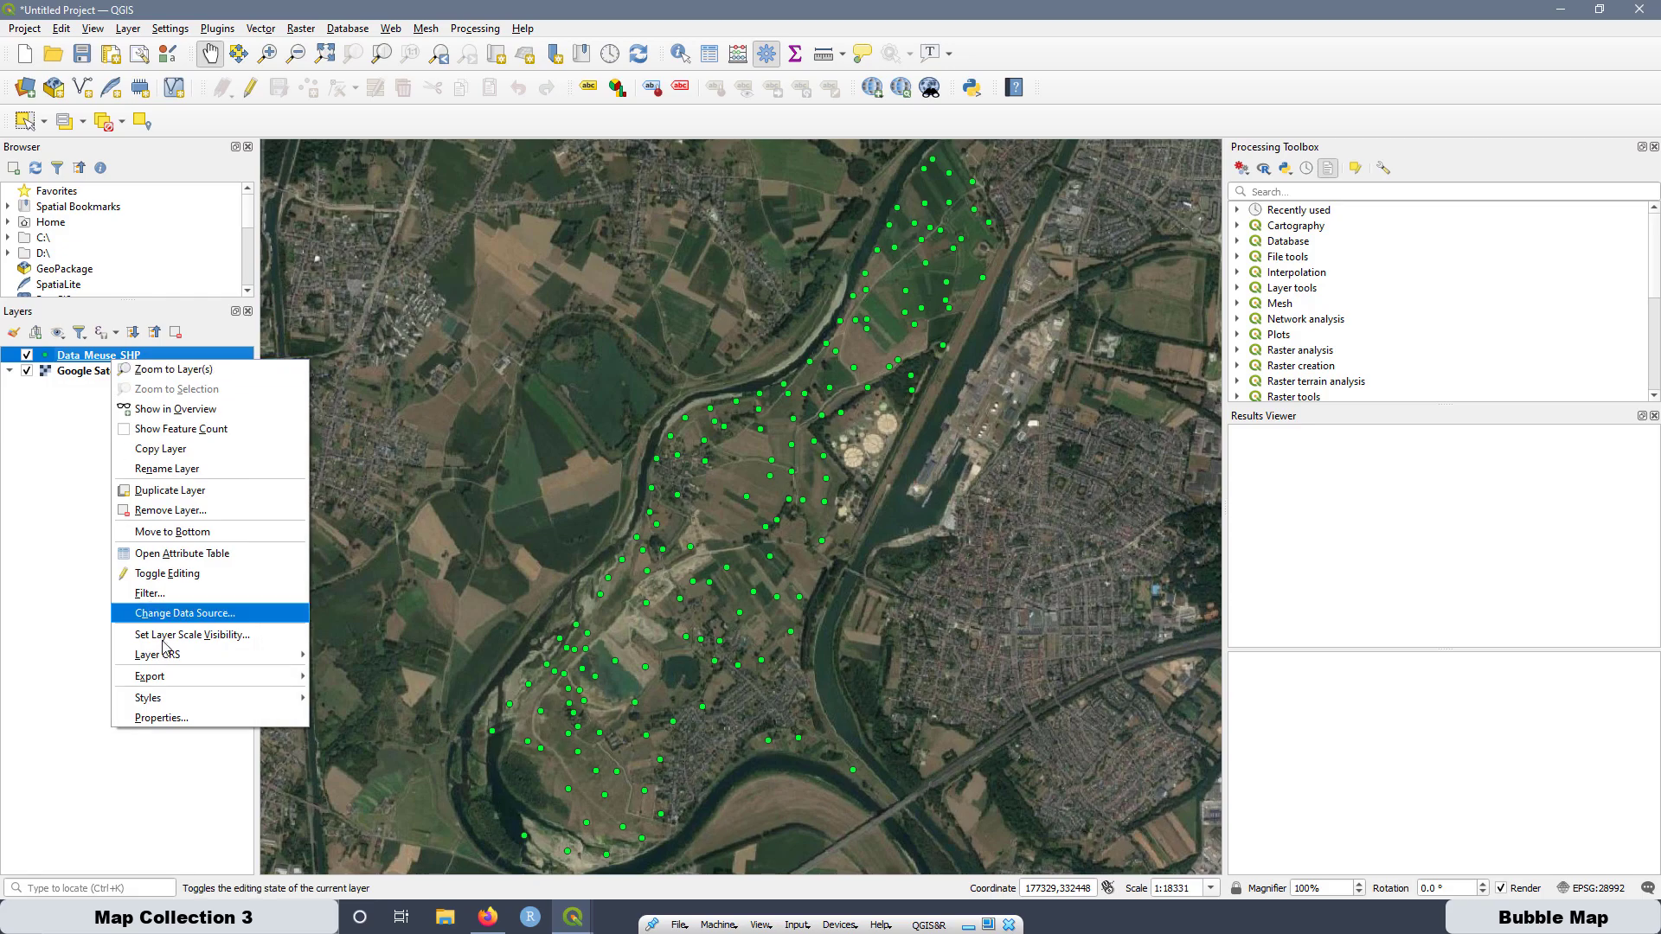
{"action": "left_click", "coordinate": [160, 723]}
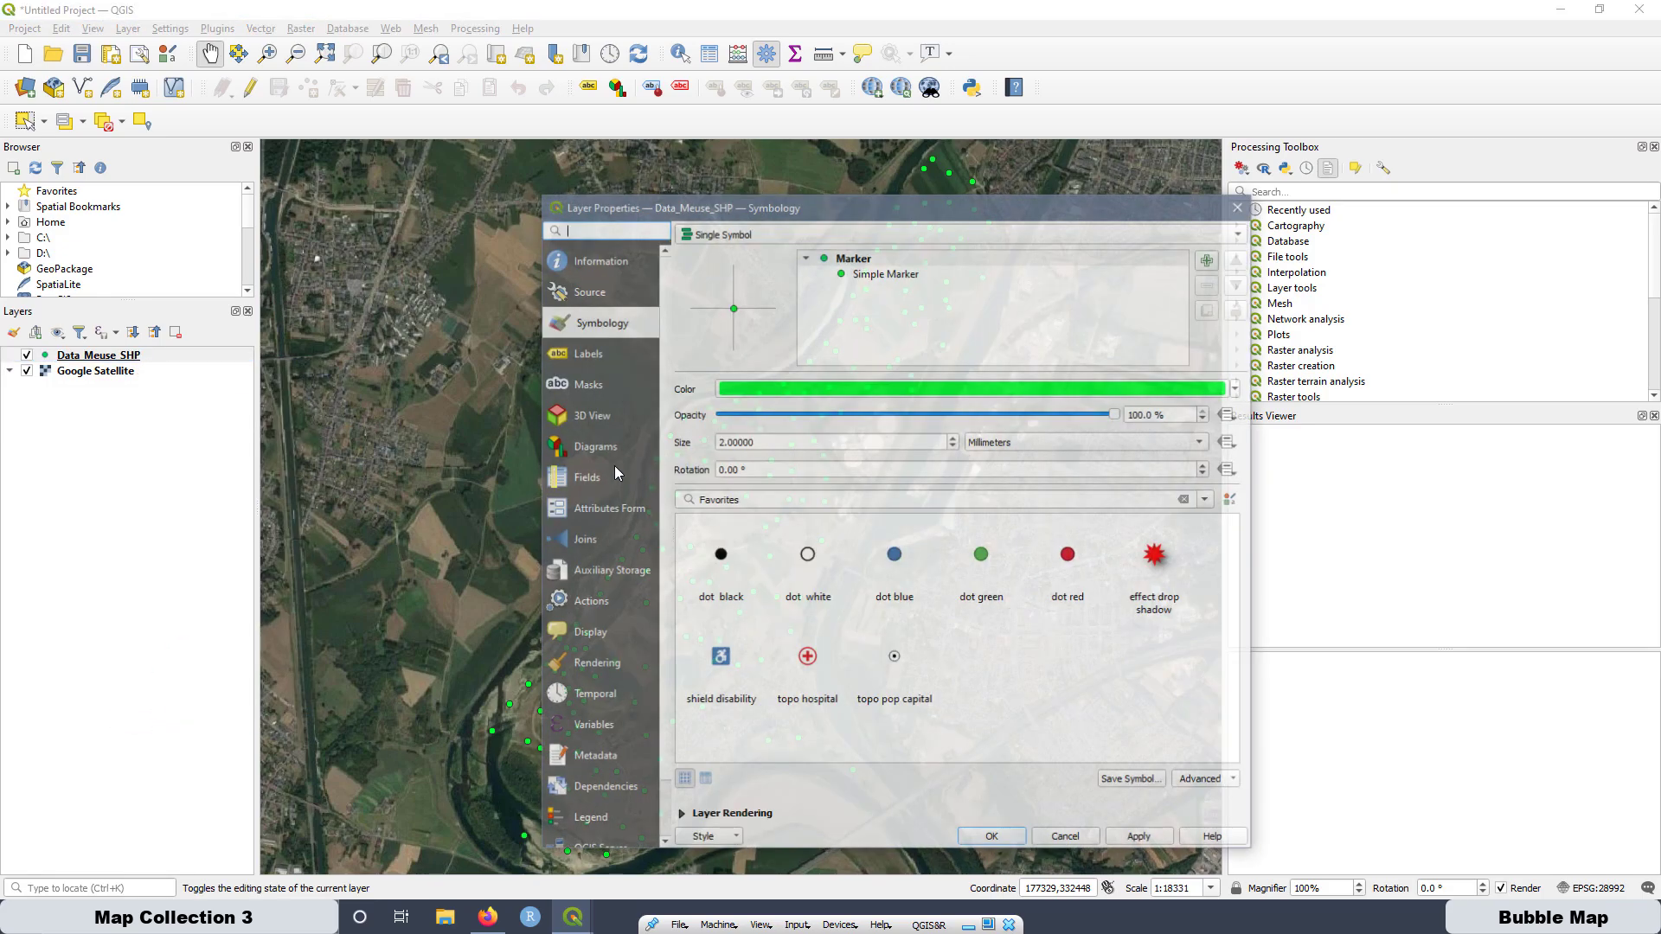
{"action": "left_click_drag", "start_coordinate": [839, 209], "coordinate": [655, 186]}
{"action": "left_click", "coordinate": [678, 235]}
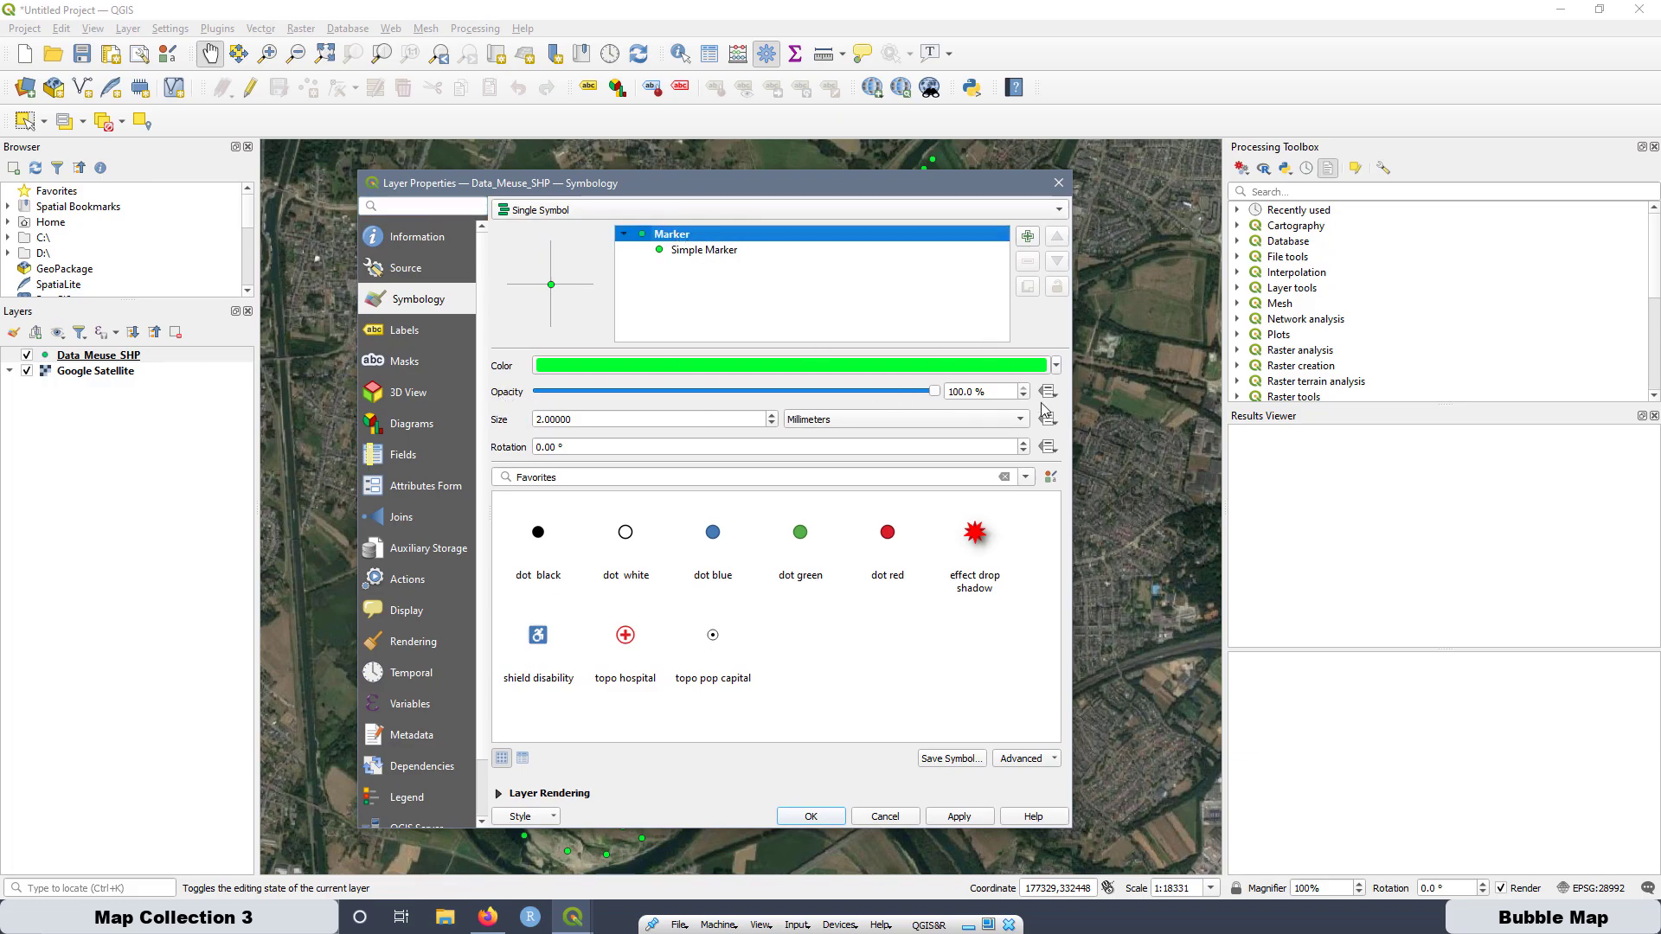
{"action": "left_click", "coordinate": [988, 394]}
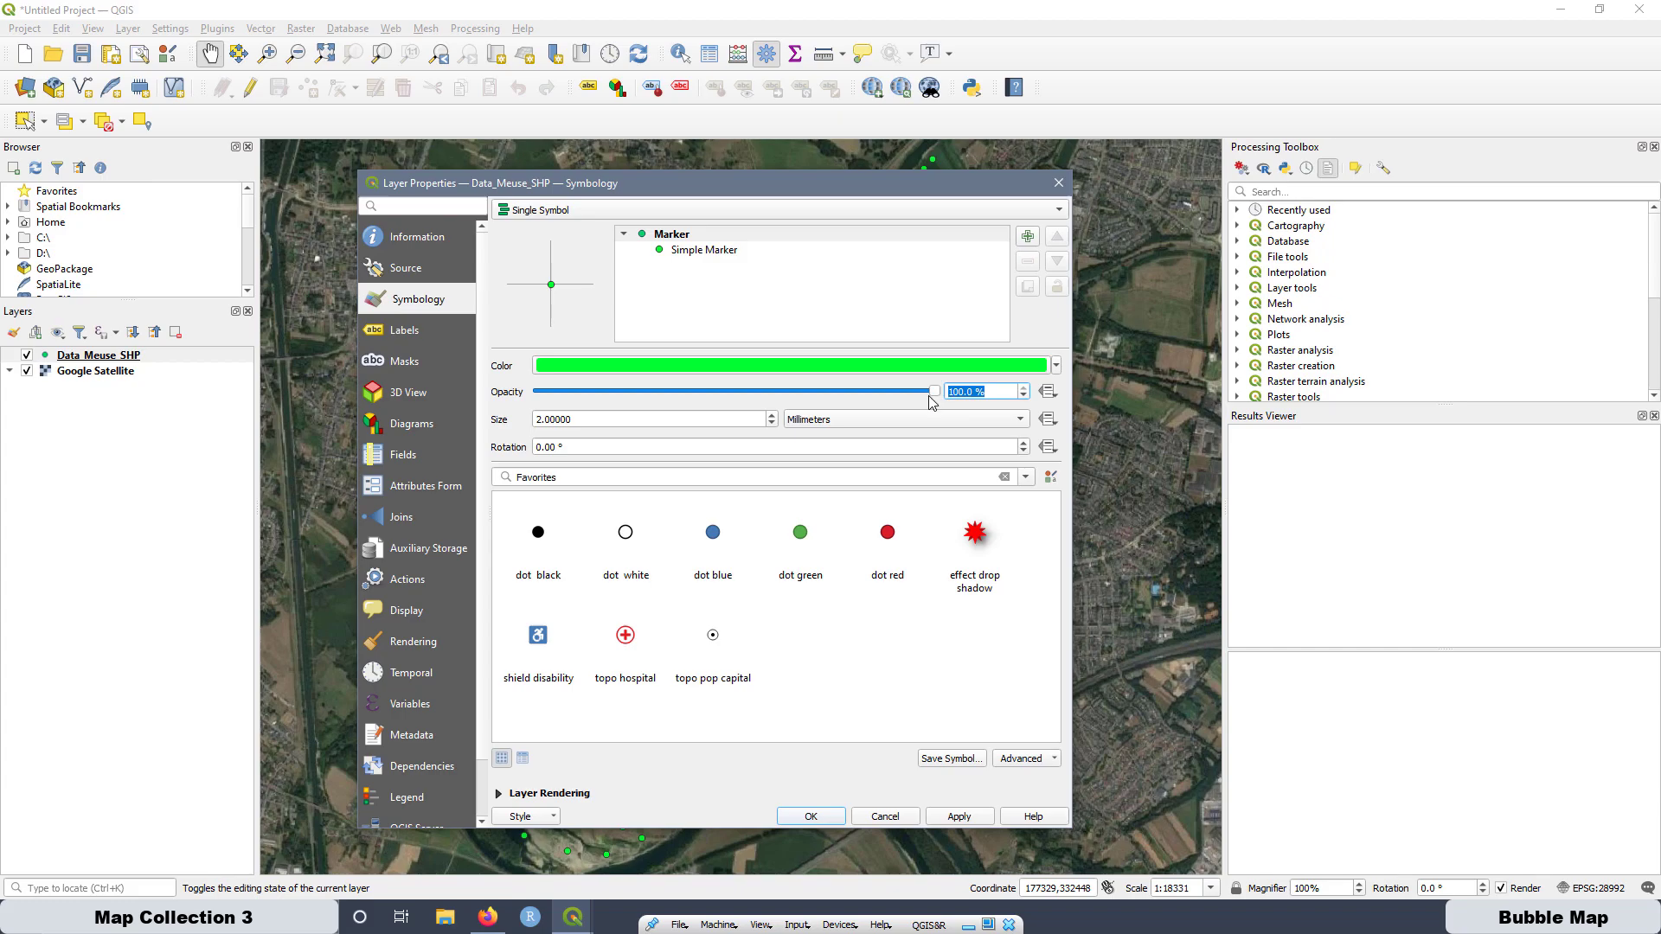
{"action": "type", "text": "50"}
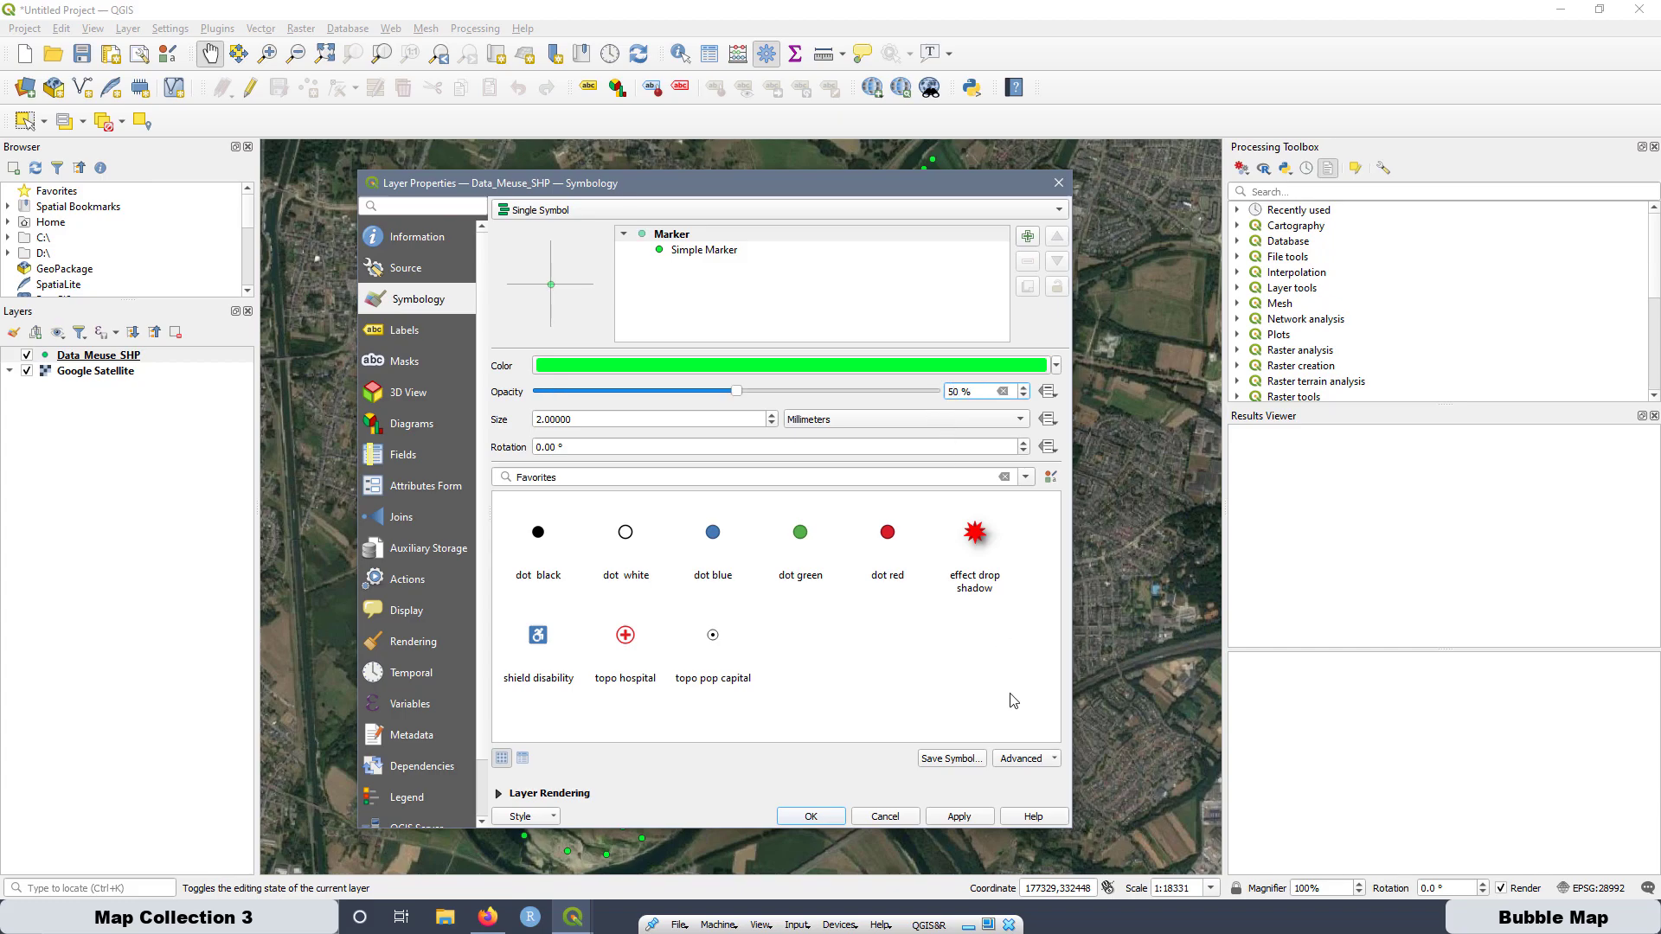
{"action": "left_click", "coordinate": [946, 815]}
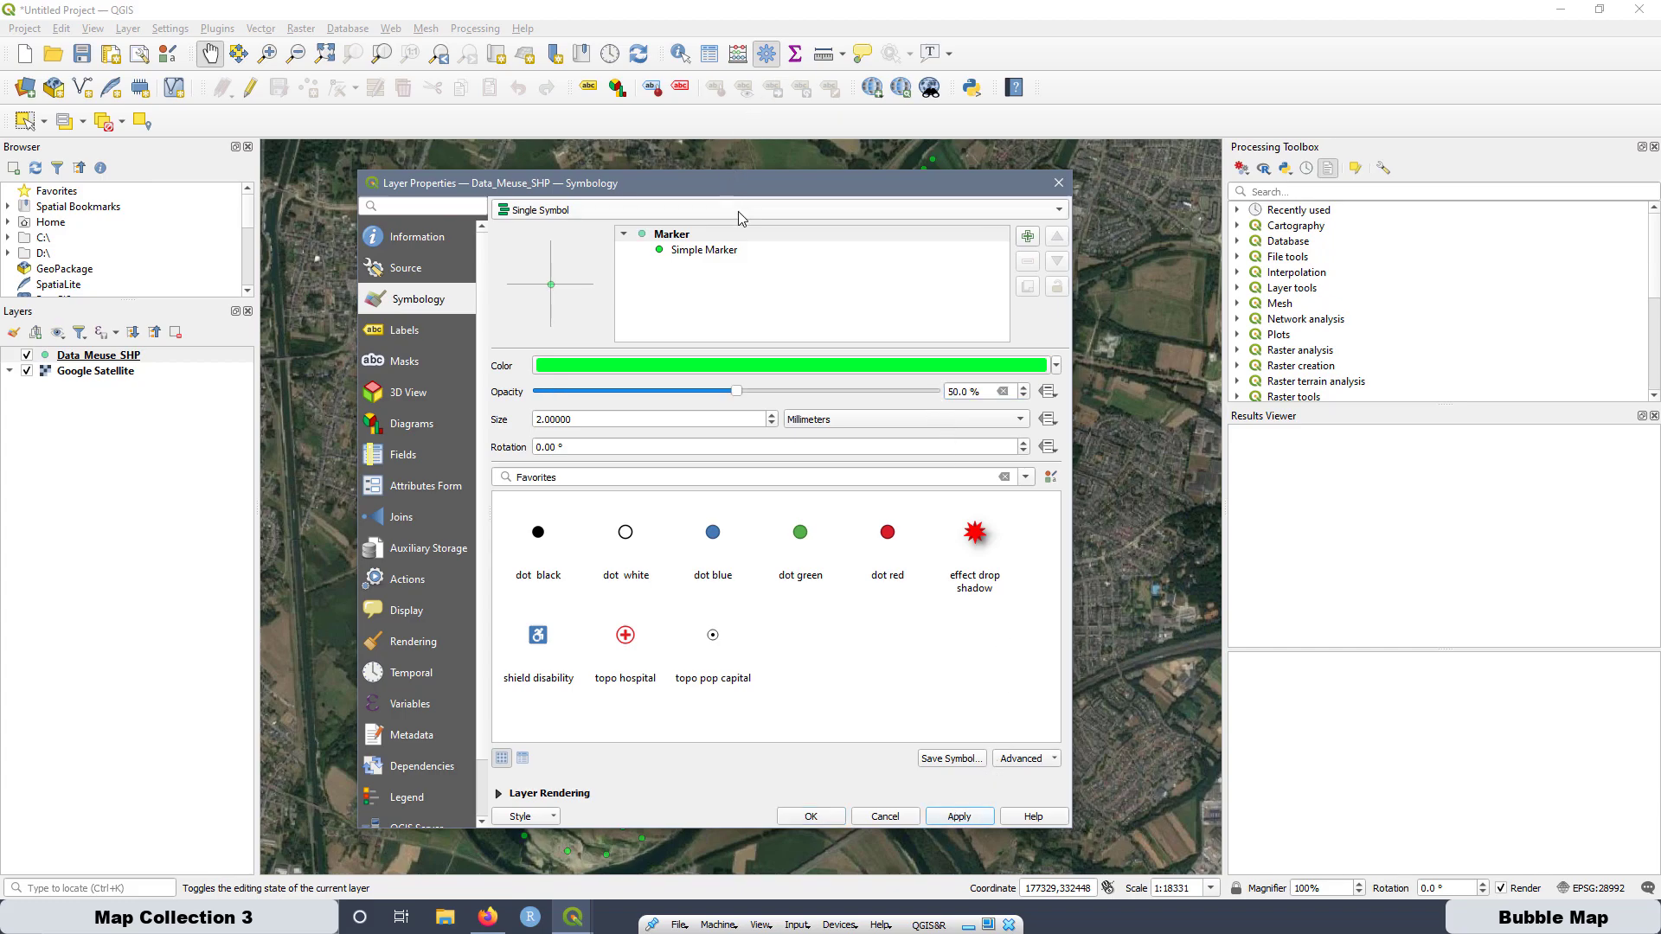
{"action": "left_click_drag", "start_coordinate": [739, 186], "coordinate": [855, 133]}
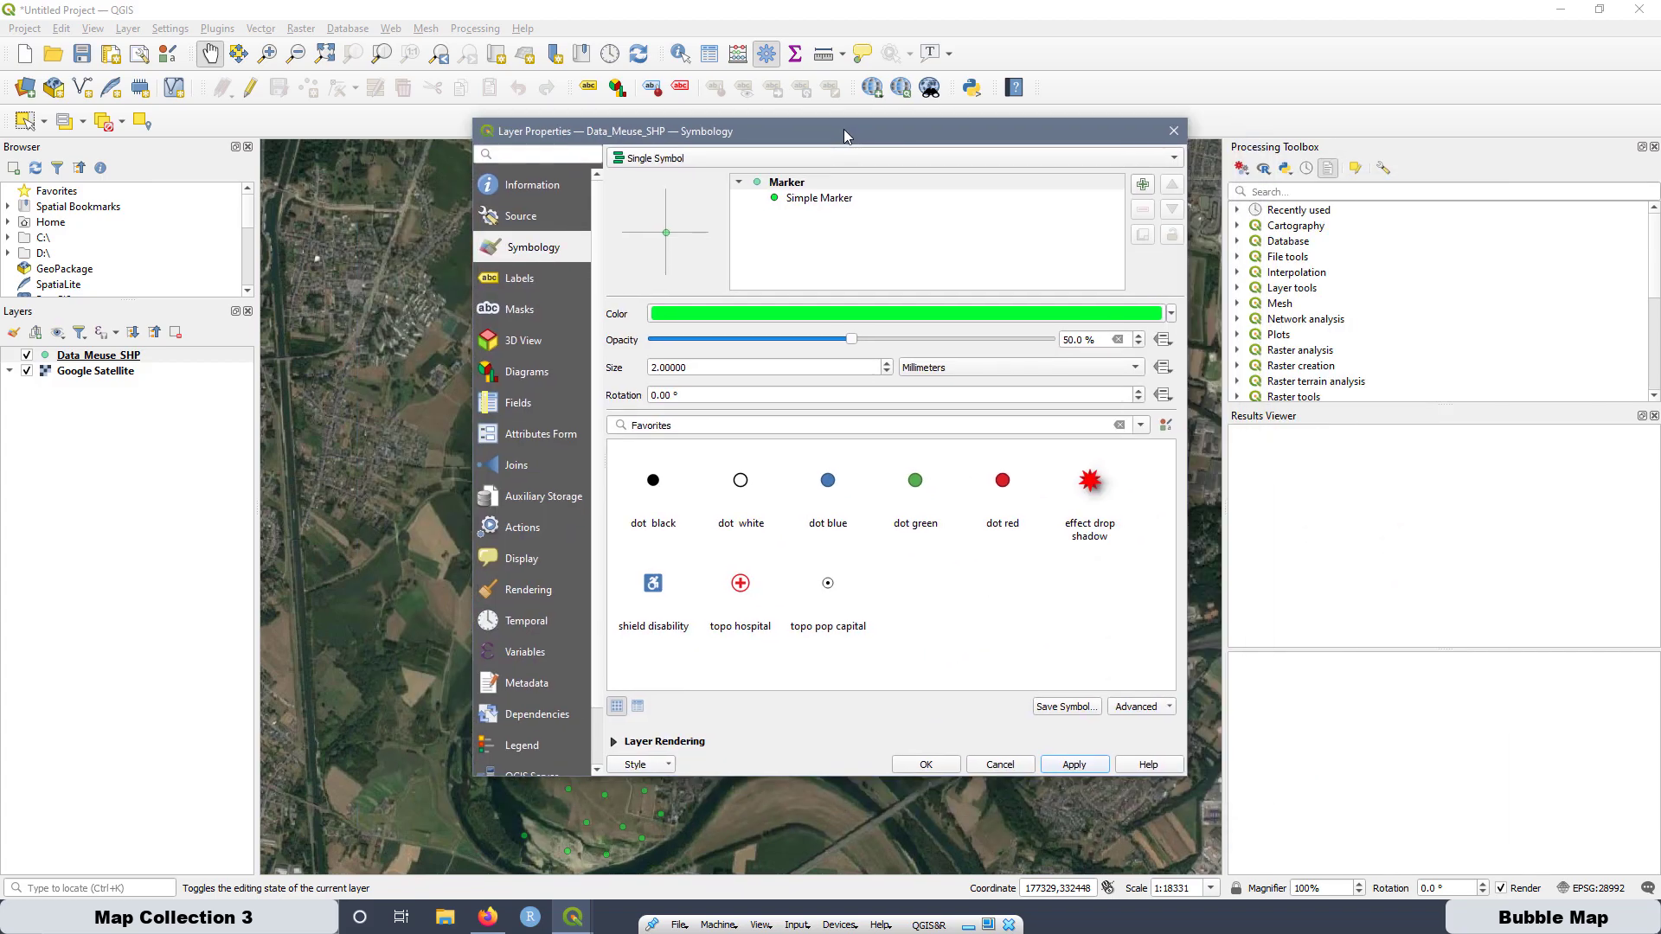
Open the Symbol size assistant from the Simple Marker's Size data-defined override.
{"action": "left_click", "coordinate": [821, 199]}
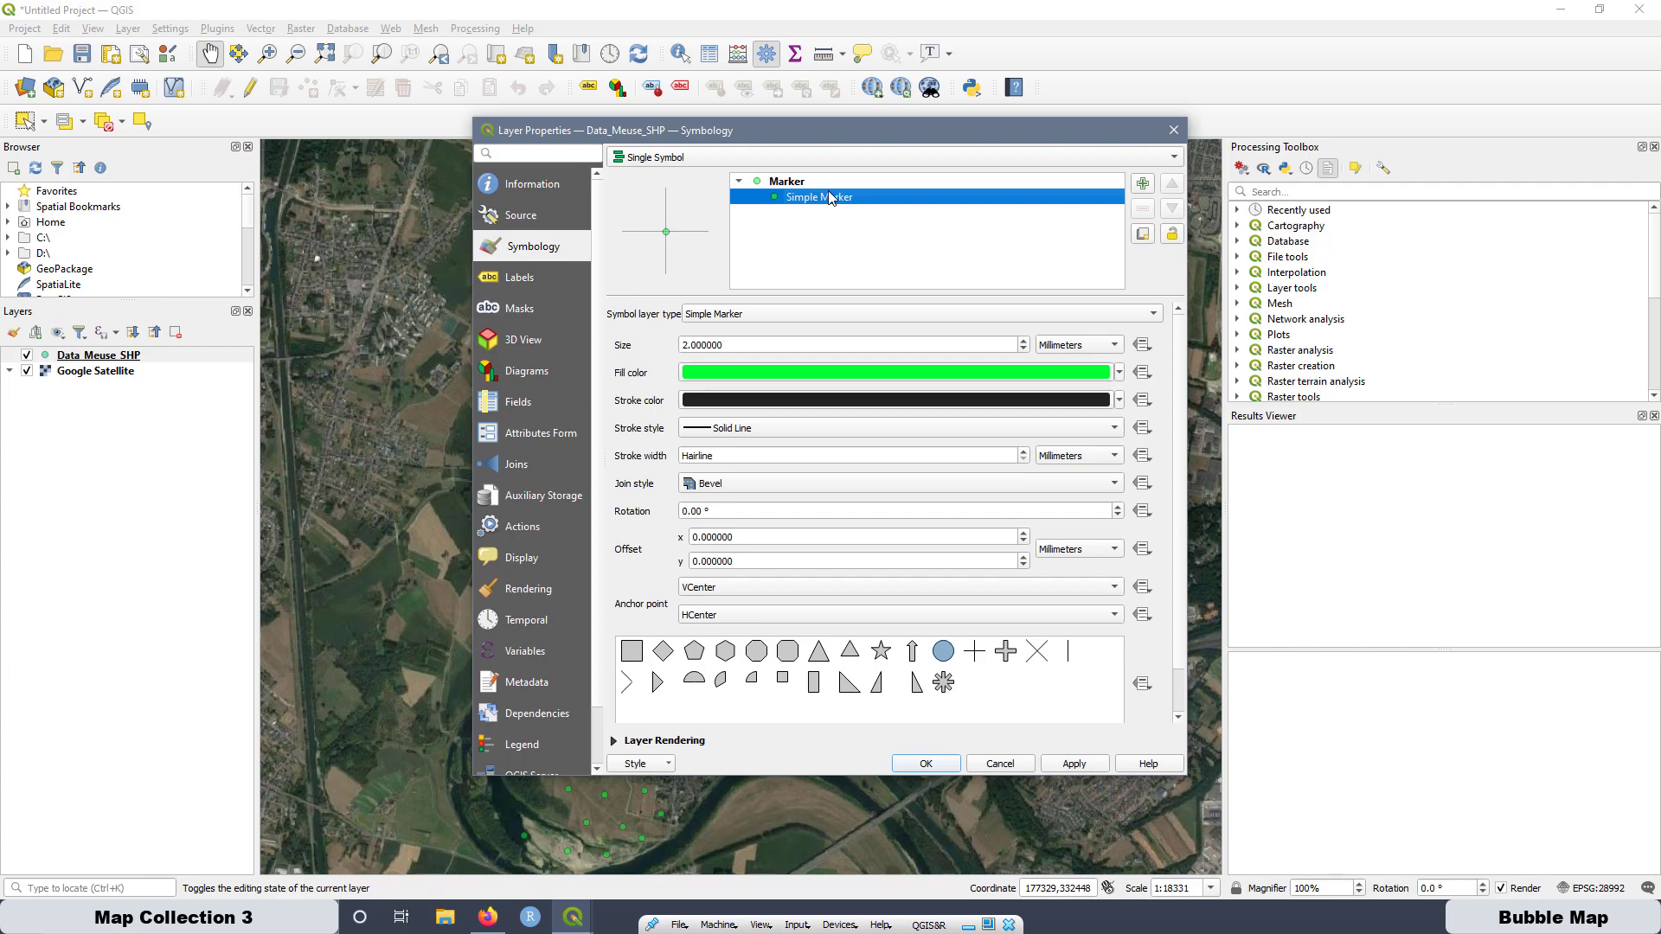
{"action": "left_click", "coordinate": [1142, 346]}
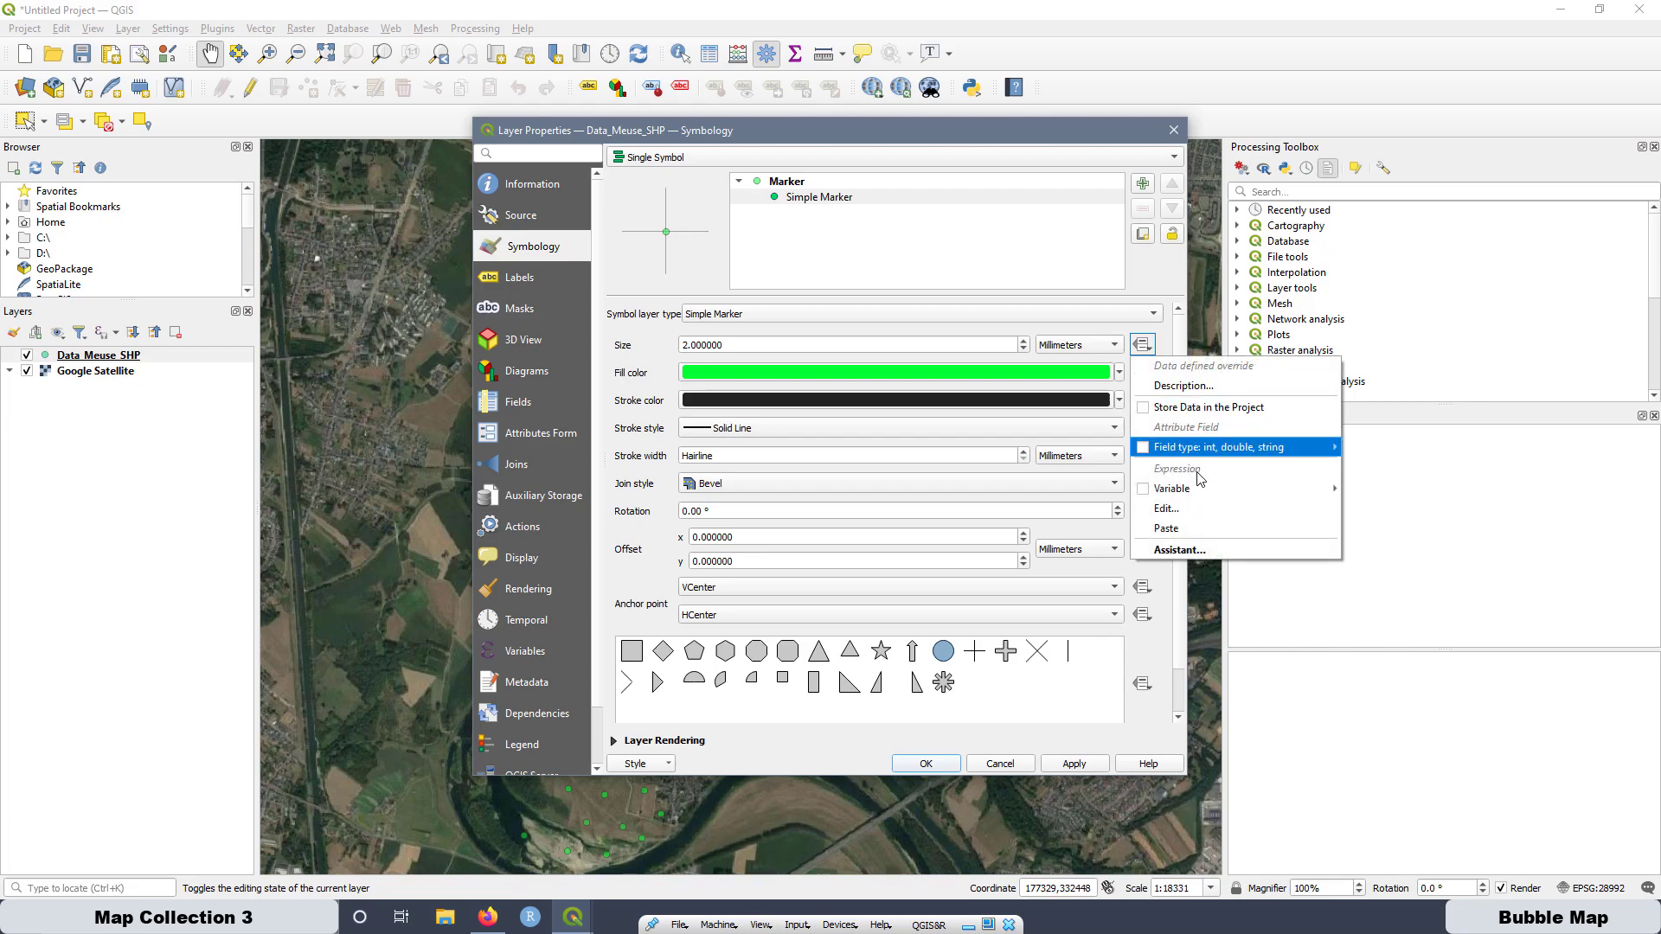
{"action": "left_click", "coordinate": [1201, 550]}
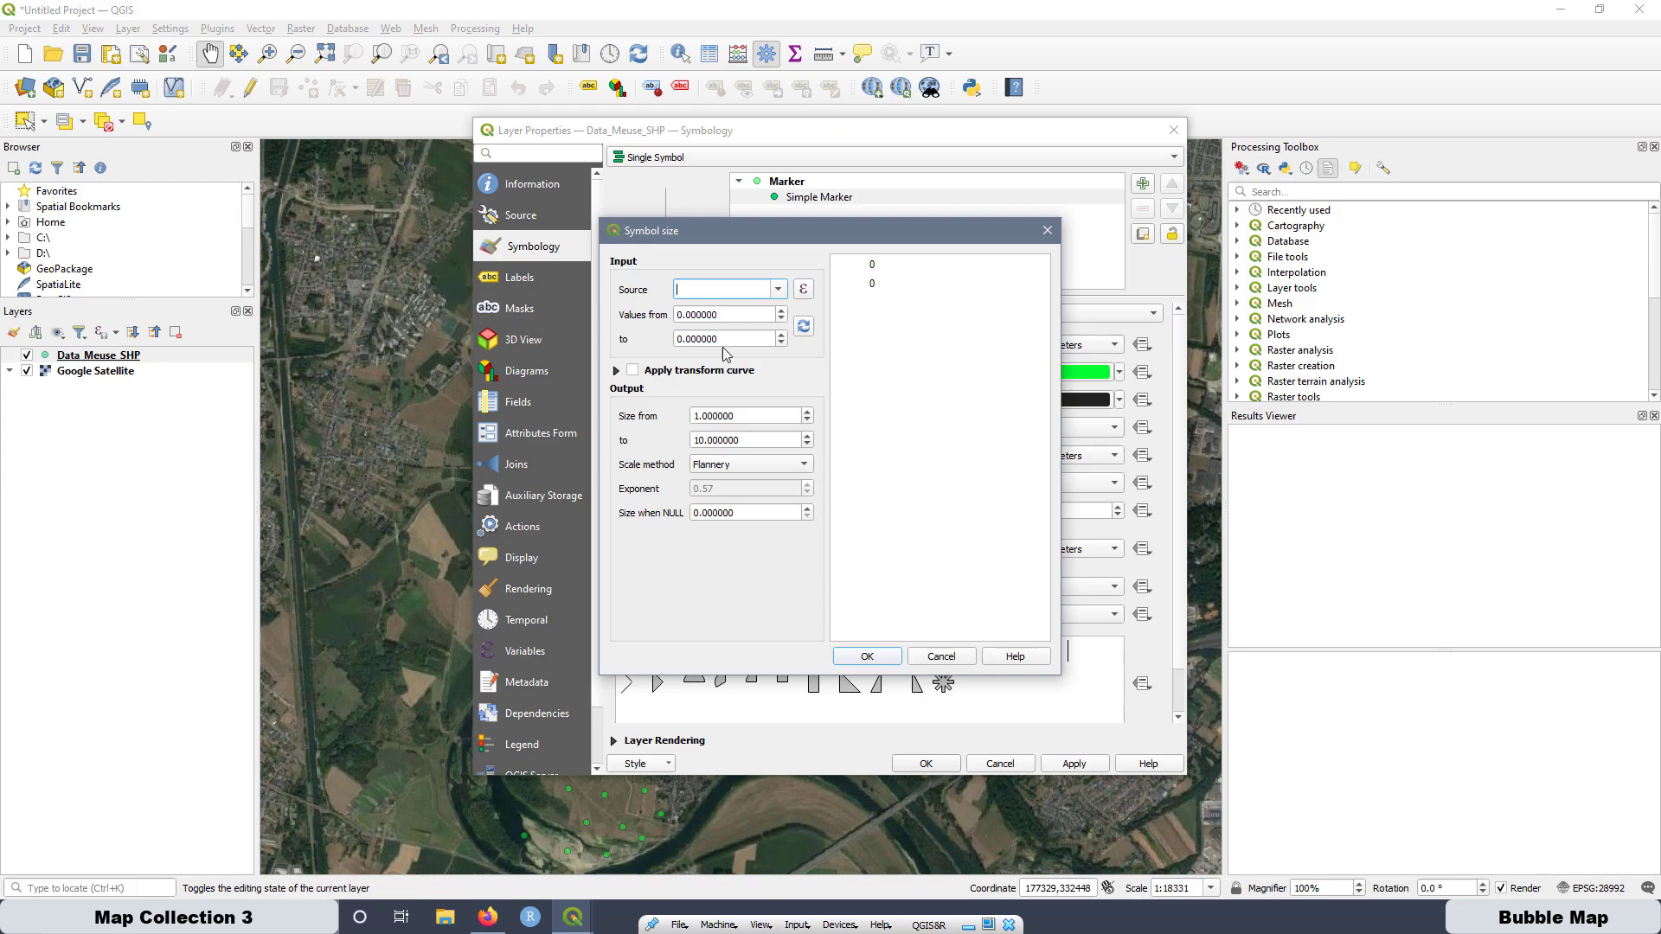
Set the size source to zinc, fetch its 113–1839 range, keeping sizes 1 to 10.
{"action": "left_click", "coordinate": [803, 326]}
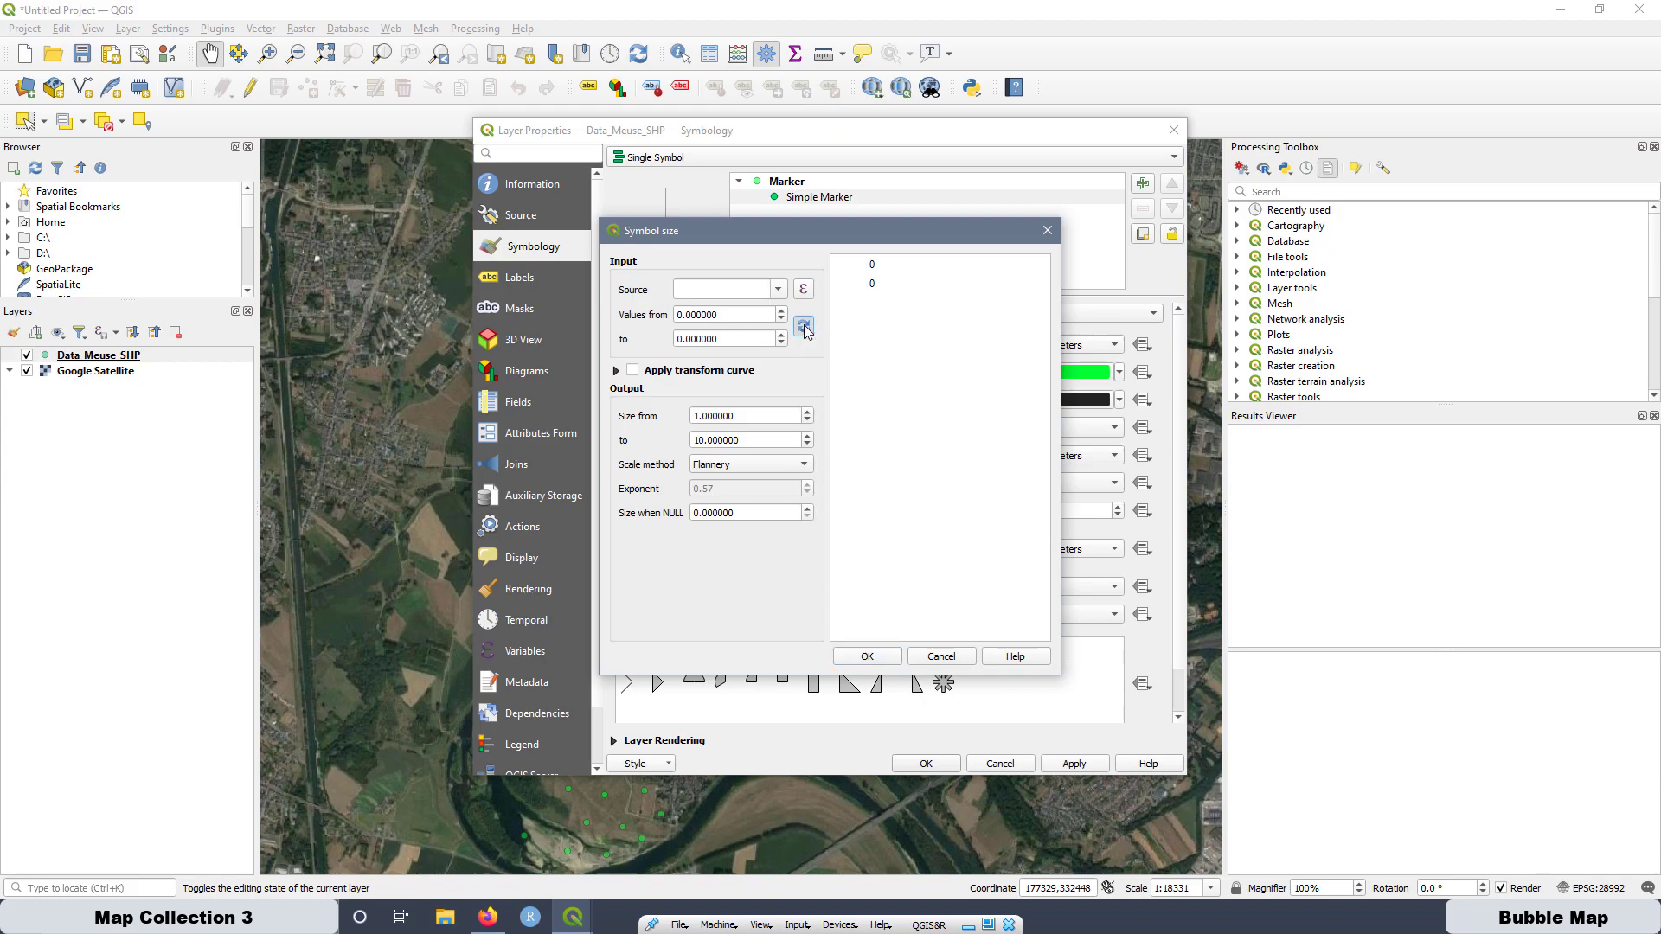
{"action": "left_click", "coordinate": [778, 290]}
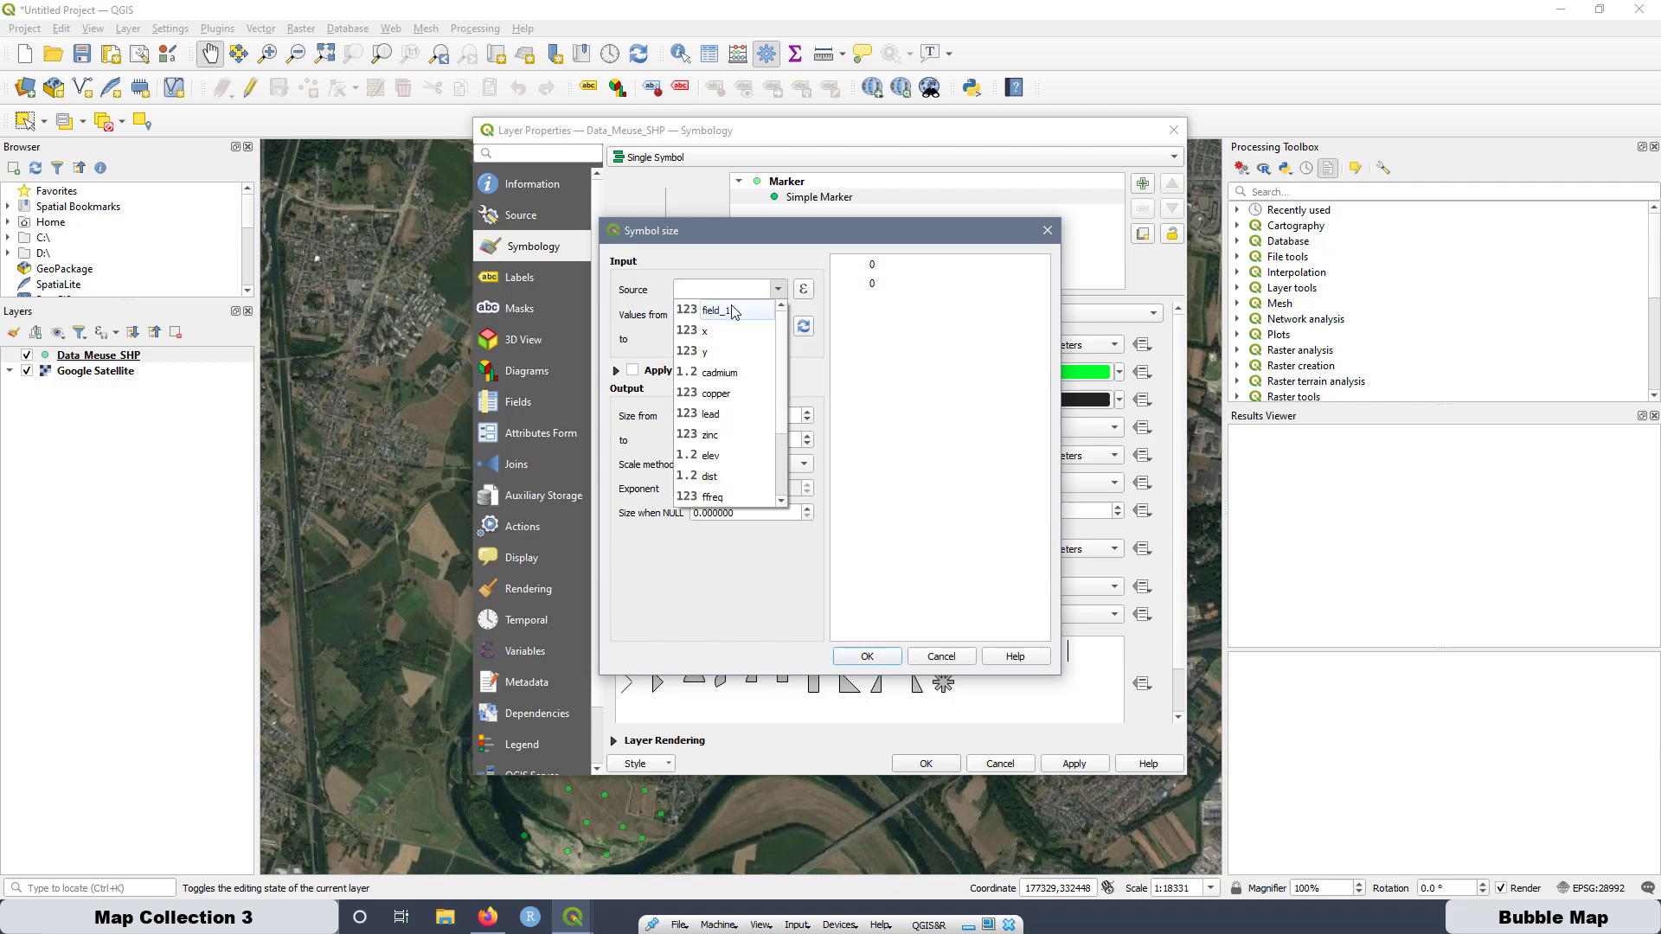
{"action": "left_click", "coordinate": [711, 434]}
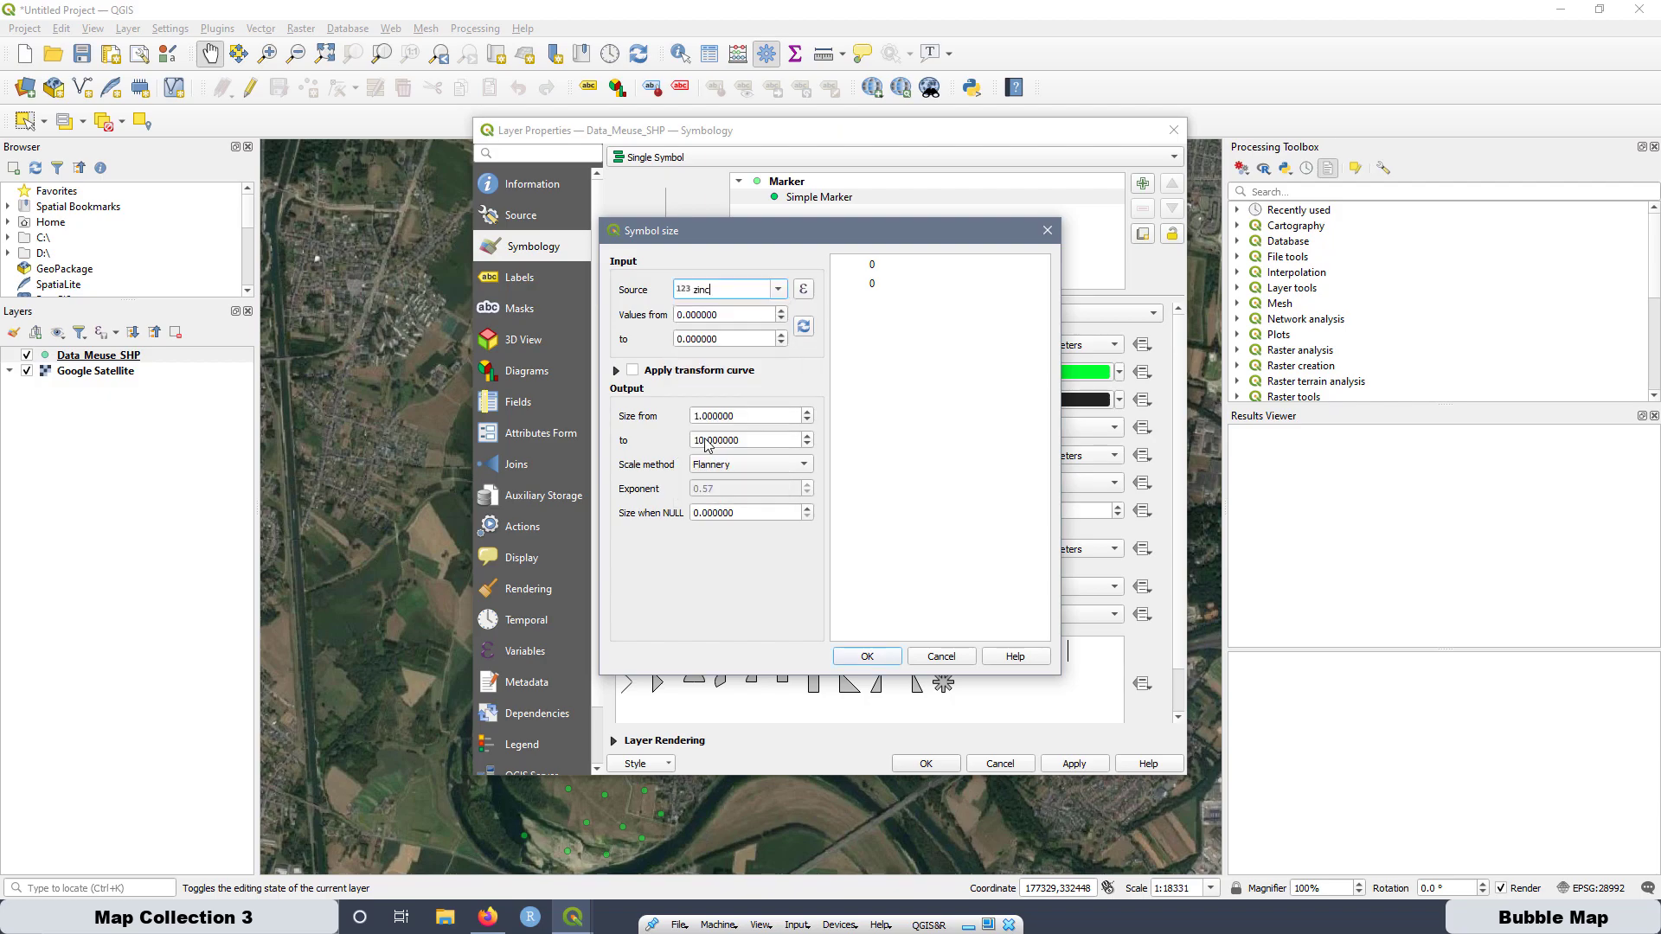
{"action": "left_click", "coordinate": [803, 326]}
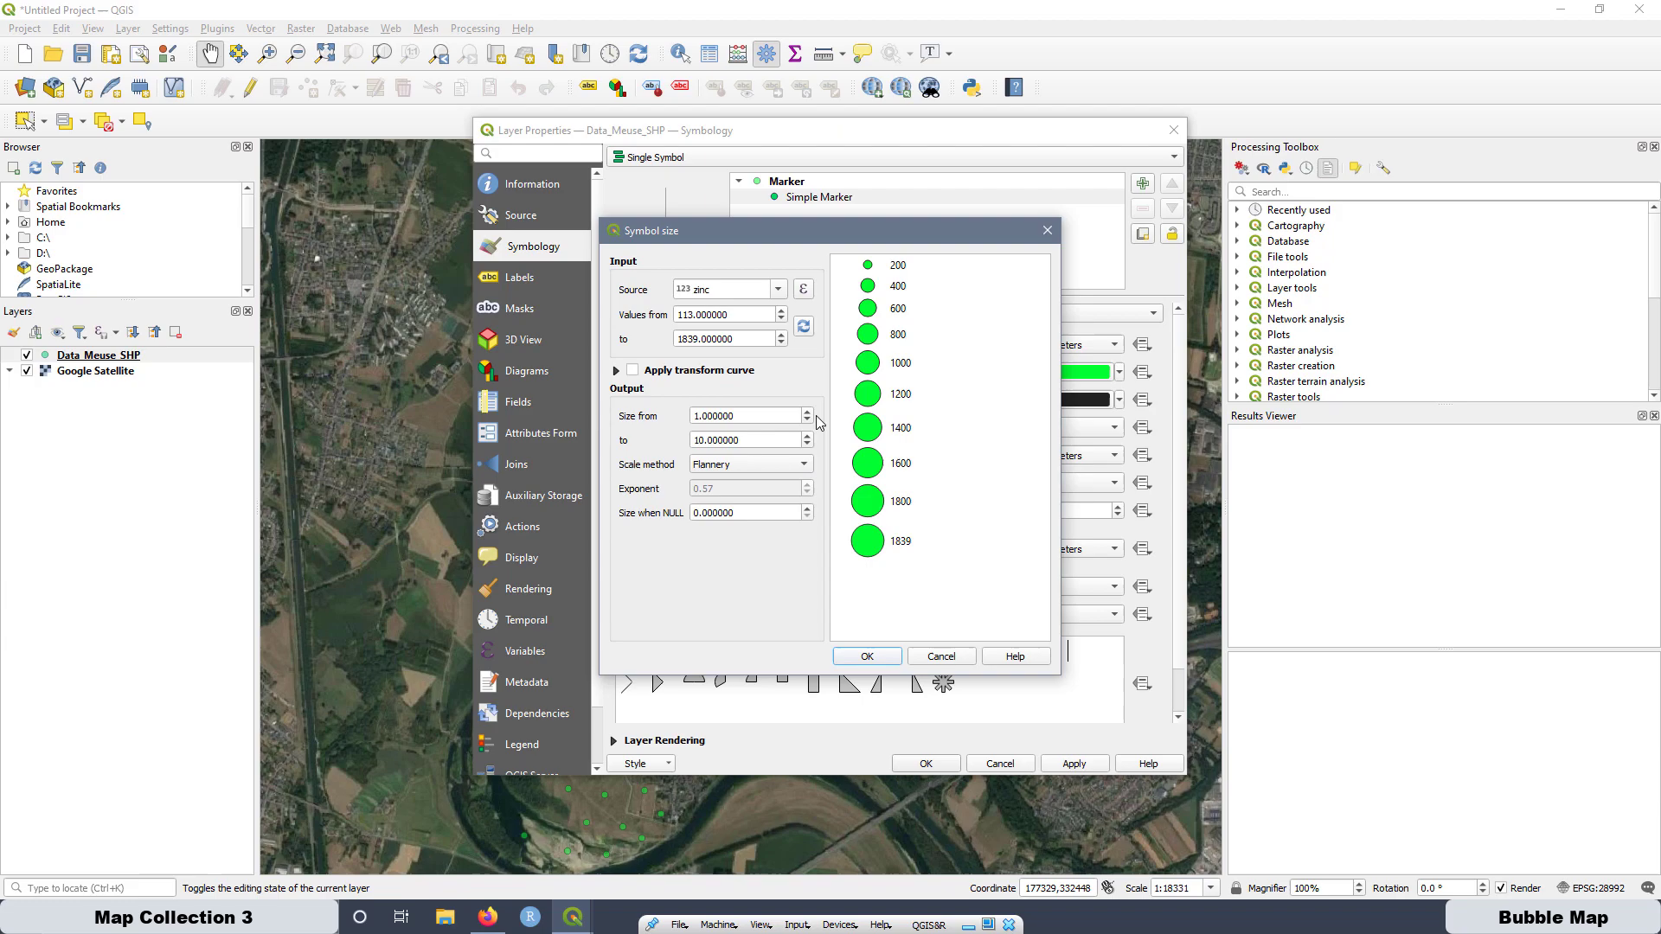
{"action": "left_click", "coordinate": [807, 412]}
{"action": "left_click", "coordinate": [807, 412]}
{"action": "left_click", "coordinate": [807, 412]}
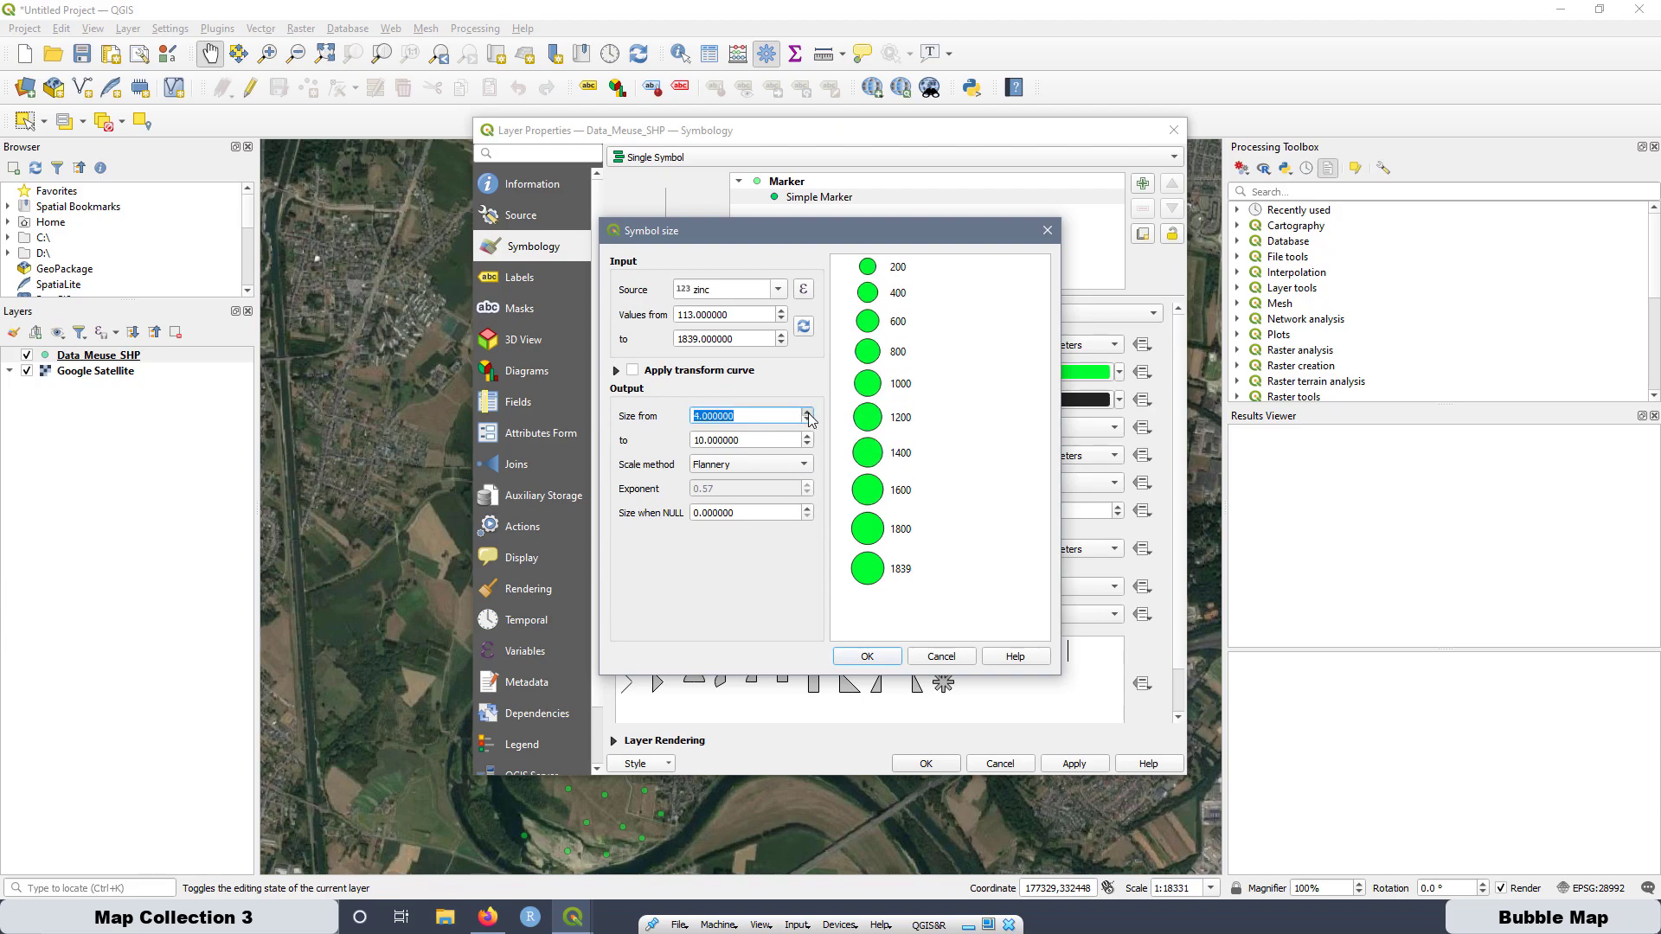
{"action": "left_click", "coordinate": [807, 412]}
{"action": "left_click", "coordinate": [807, 420]}
{"action": "left_click", "coordinate": [807, 420]}
{"action": "left_click", "coordinate": [807, 420]}
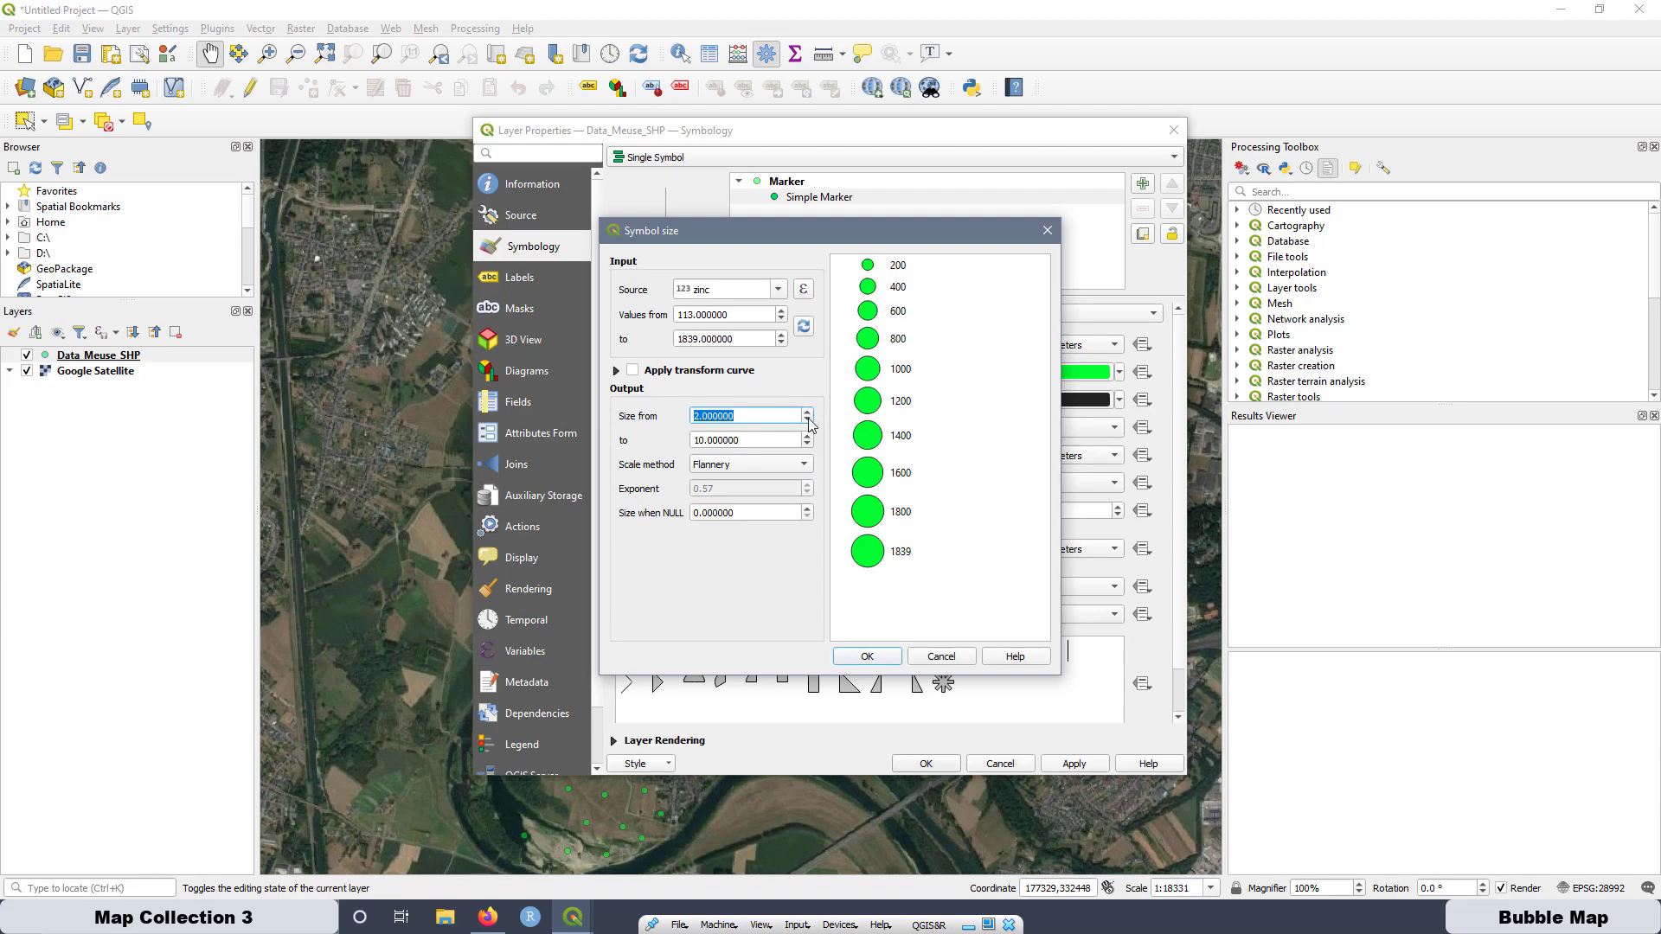
{"action": "left_click", "coordinate": [807, 420]}
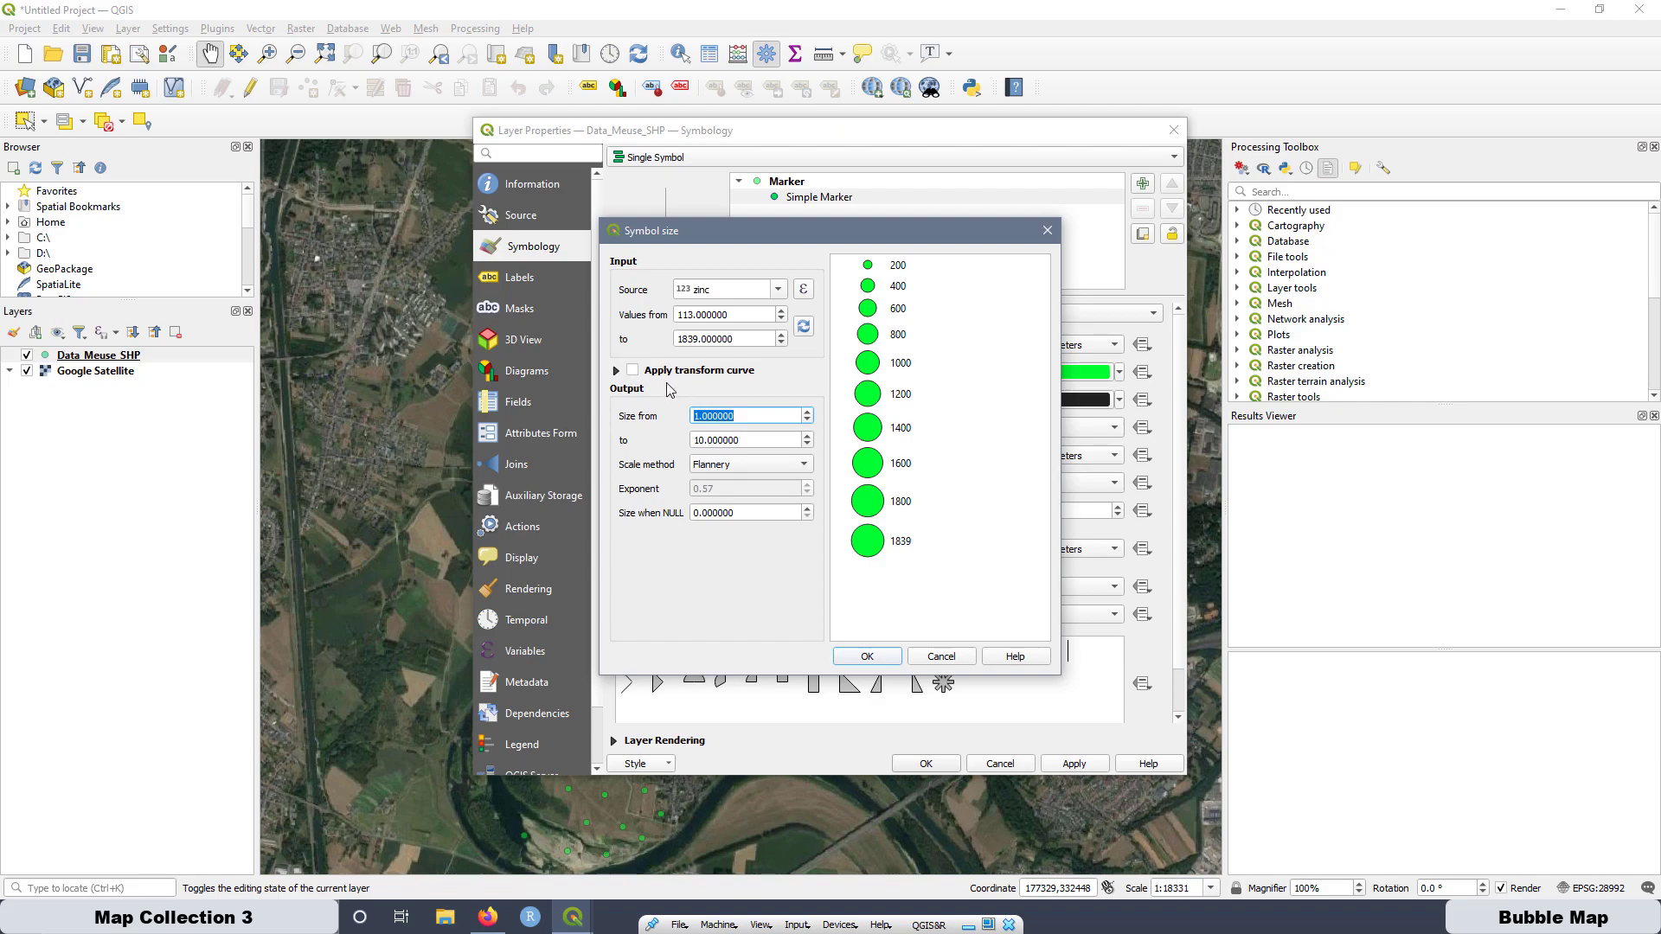
Leave the transform curve off, keep Flannery scaling, and confirm the size assistant.
{"action": "left_click", "coordinate": [632, 370]}
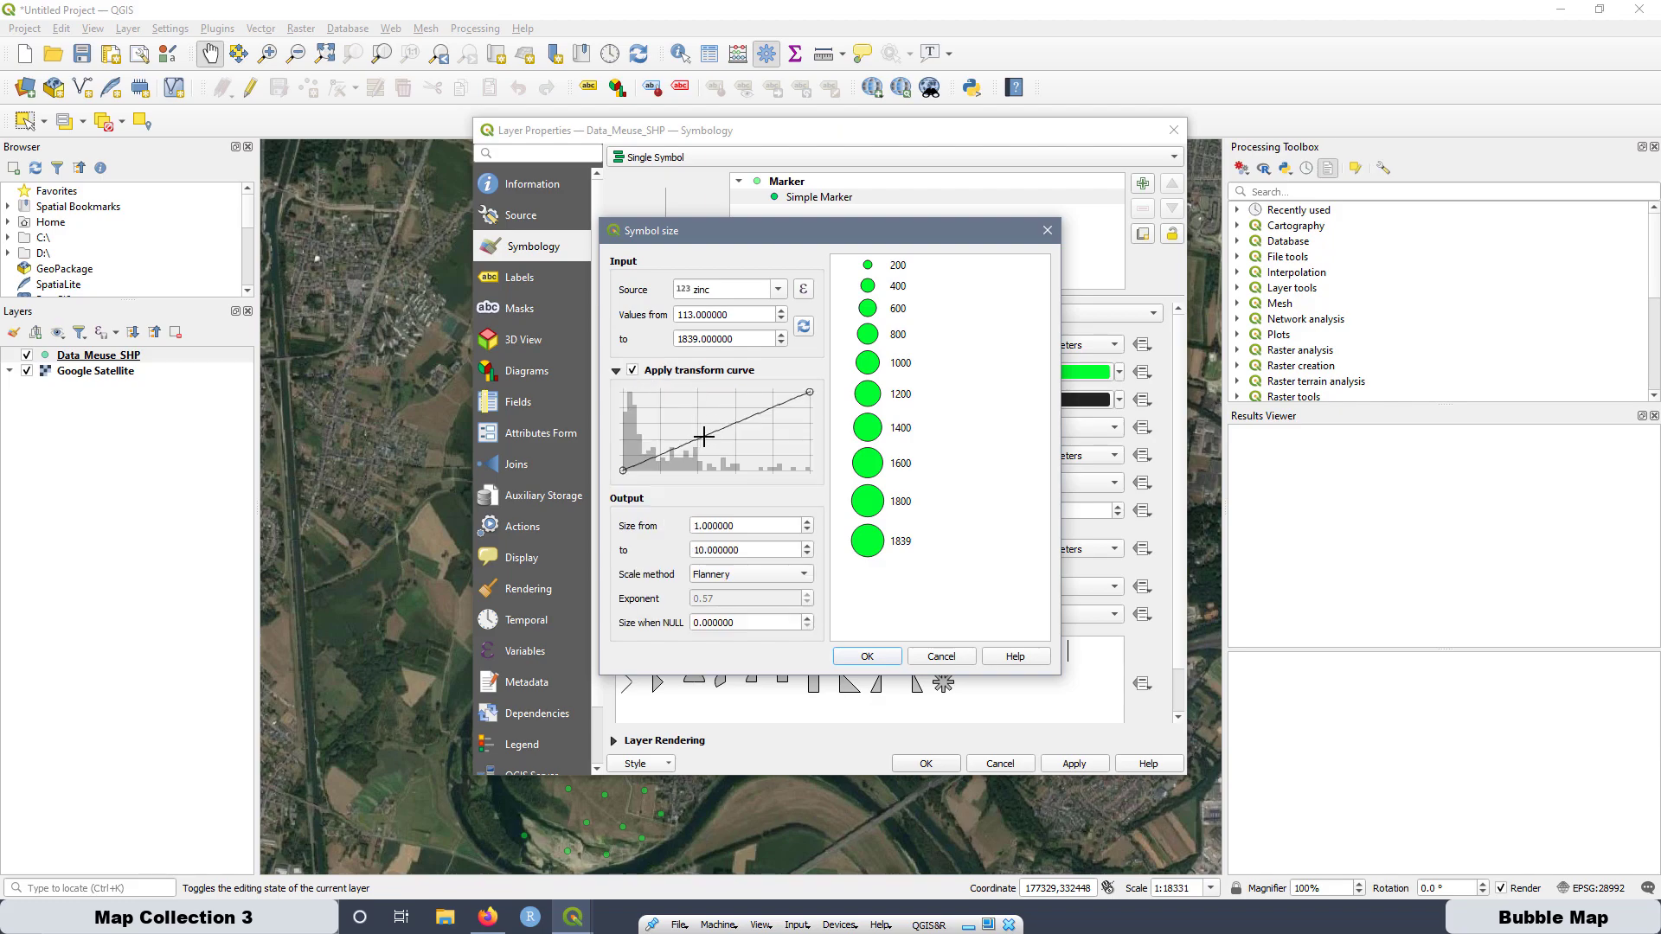
{"action": "mouse_move", "coordinate": [705, 437]}
{"action": "left_mouse_down"}
{"action": "mouse_move", "coordinate": [680, 411]}
{"action": "mouse_move", "coordinate": [715, 437]}
{"action": "left_mouse_up"}
{"action": "left_click", "coordinate": [633, 371]}
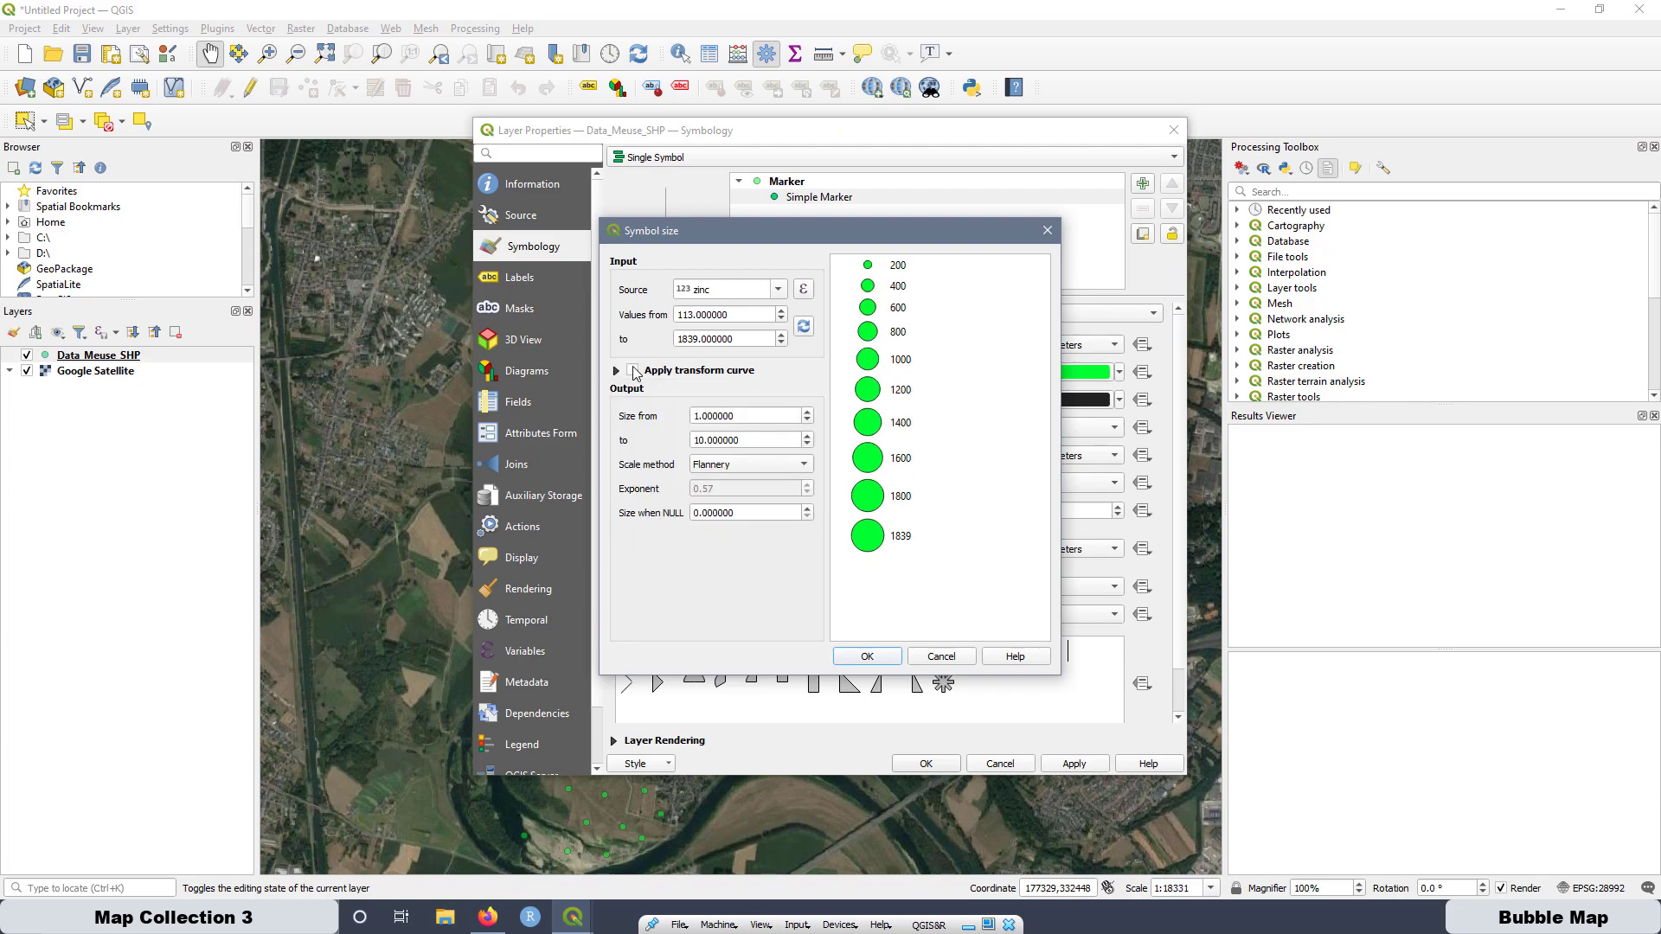
{"action": "left_click", "coordinate": [737, 471]}
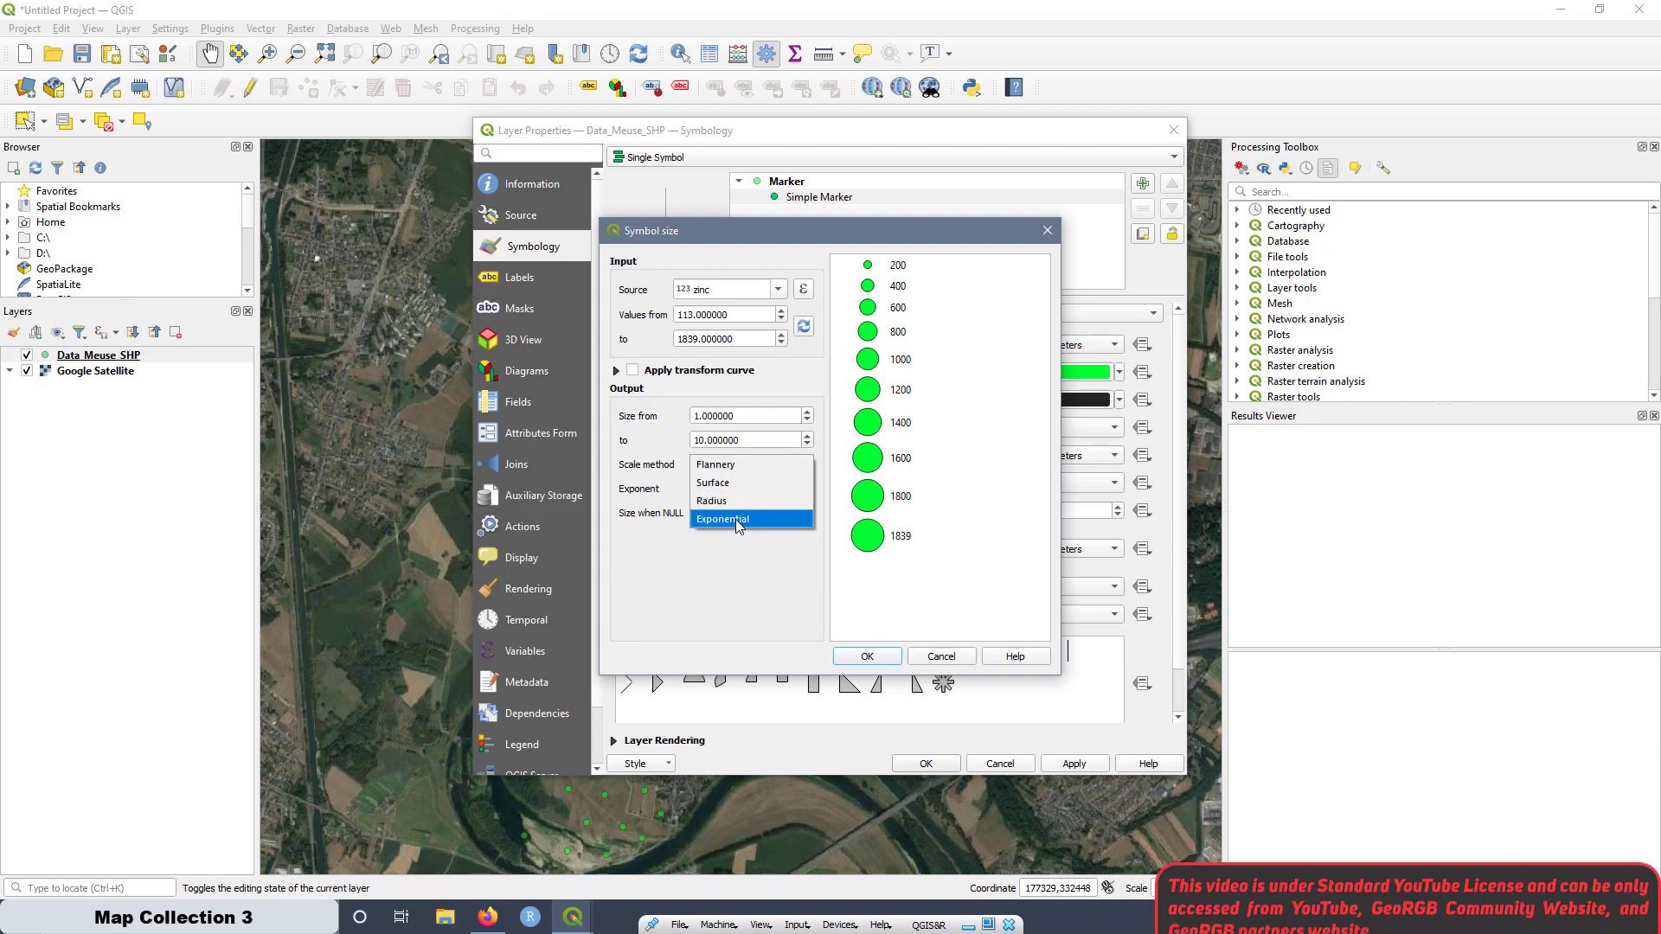
{"action": "left_click", "coordinate": [668, 593]}
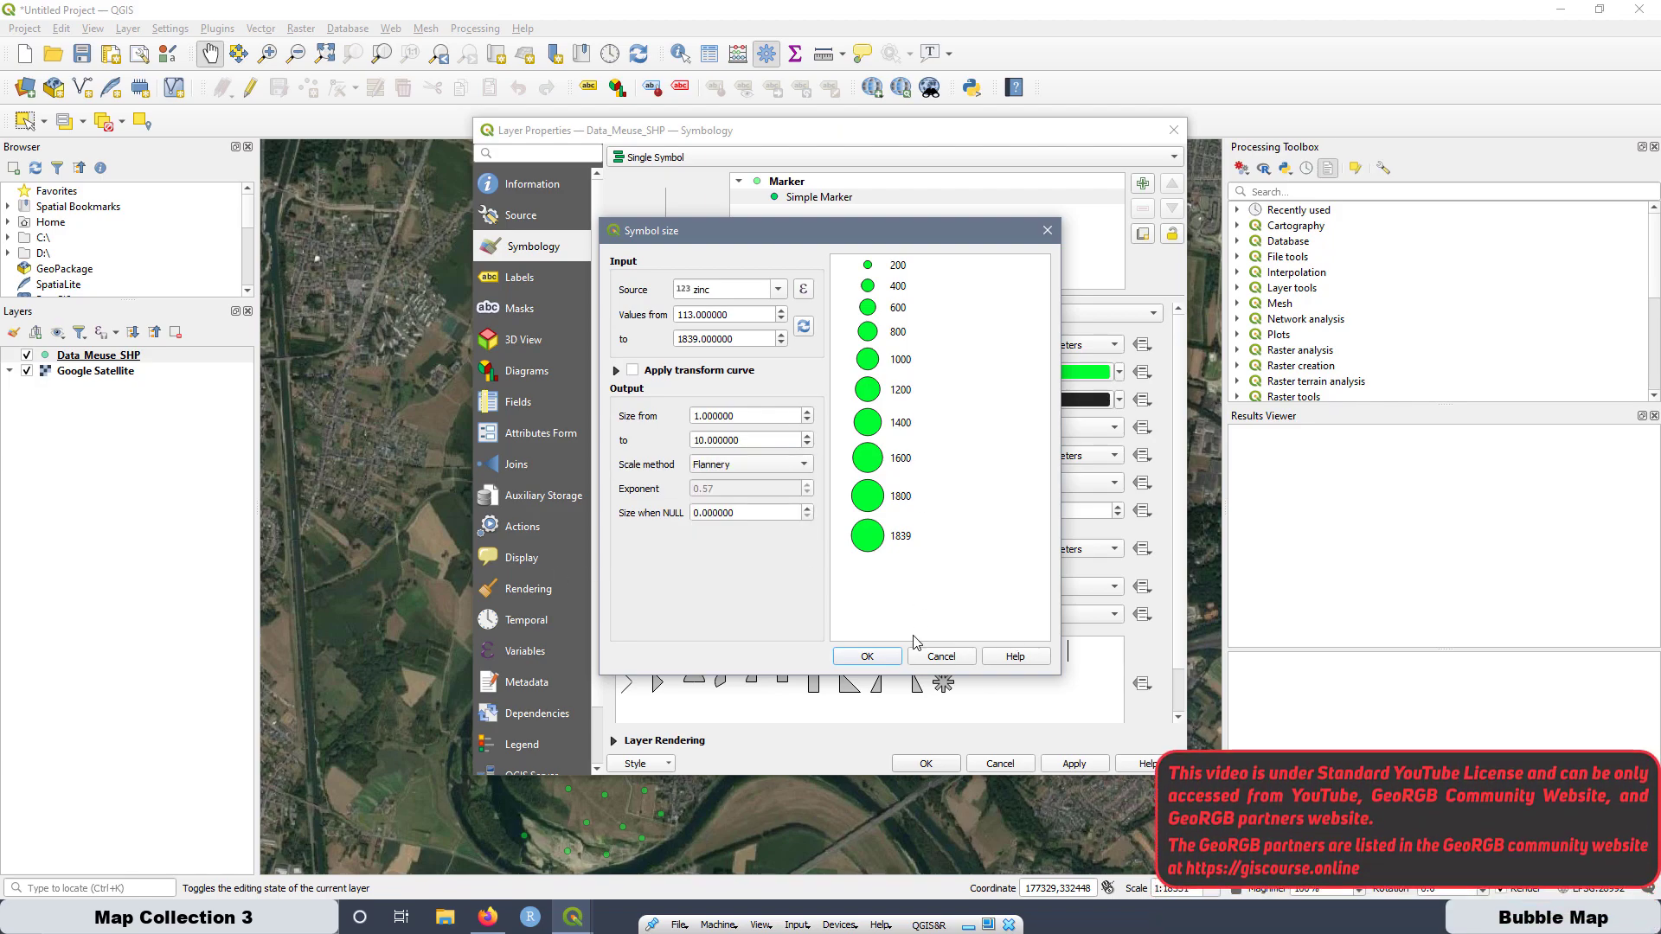
{"action": "left_click", "coordinate": [868, 656]}
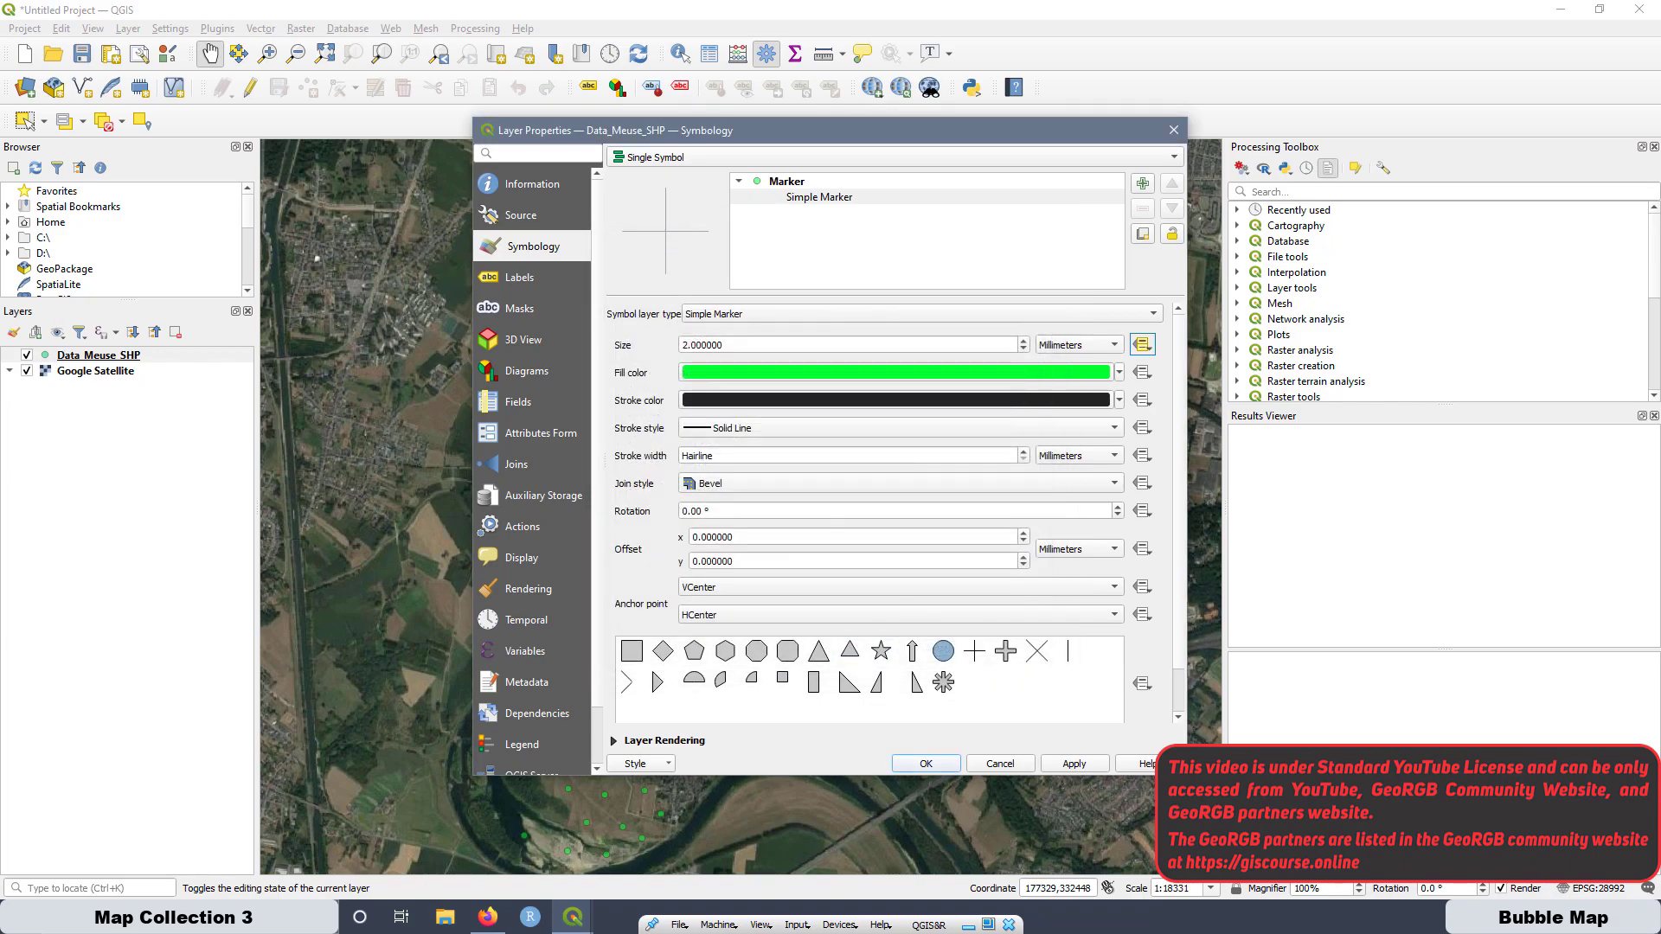
Close properties to view the zinc bubble map, then reopen the Data Meuse SHP properties.
{"action": "left_click", "coordinate": [925, 764]}
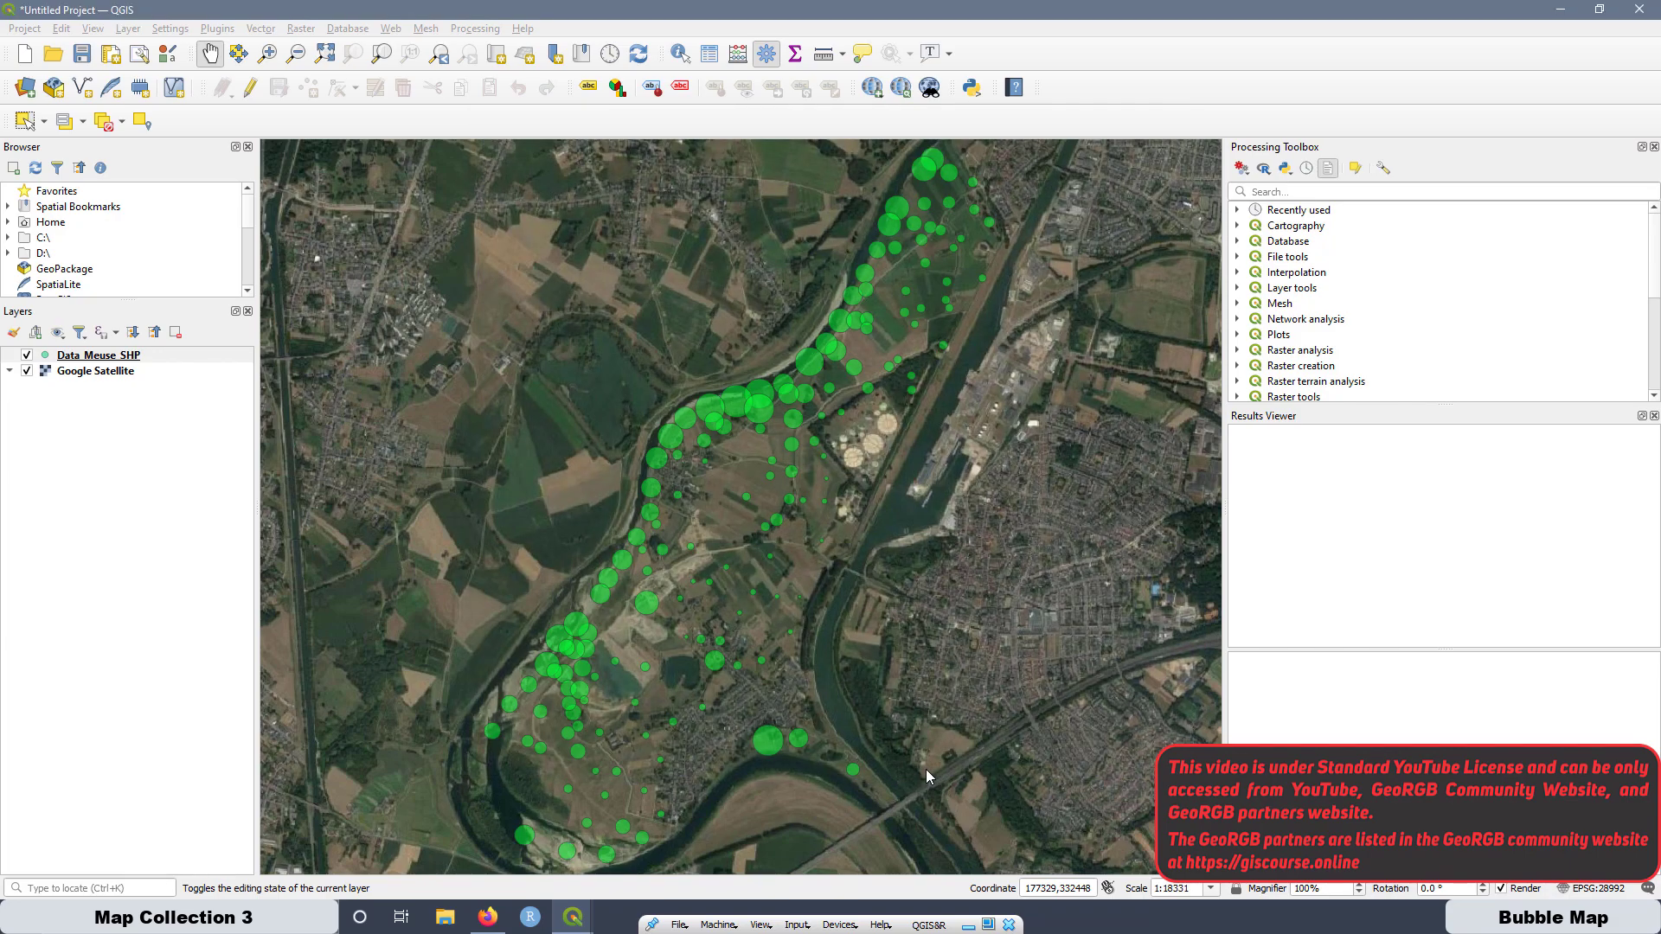
{"action": "scroll", "coordinate": [678, 419], "scroll_direction": "up", "scroll_amount": 2}
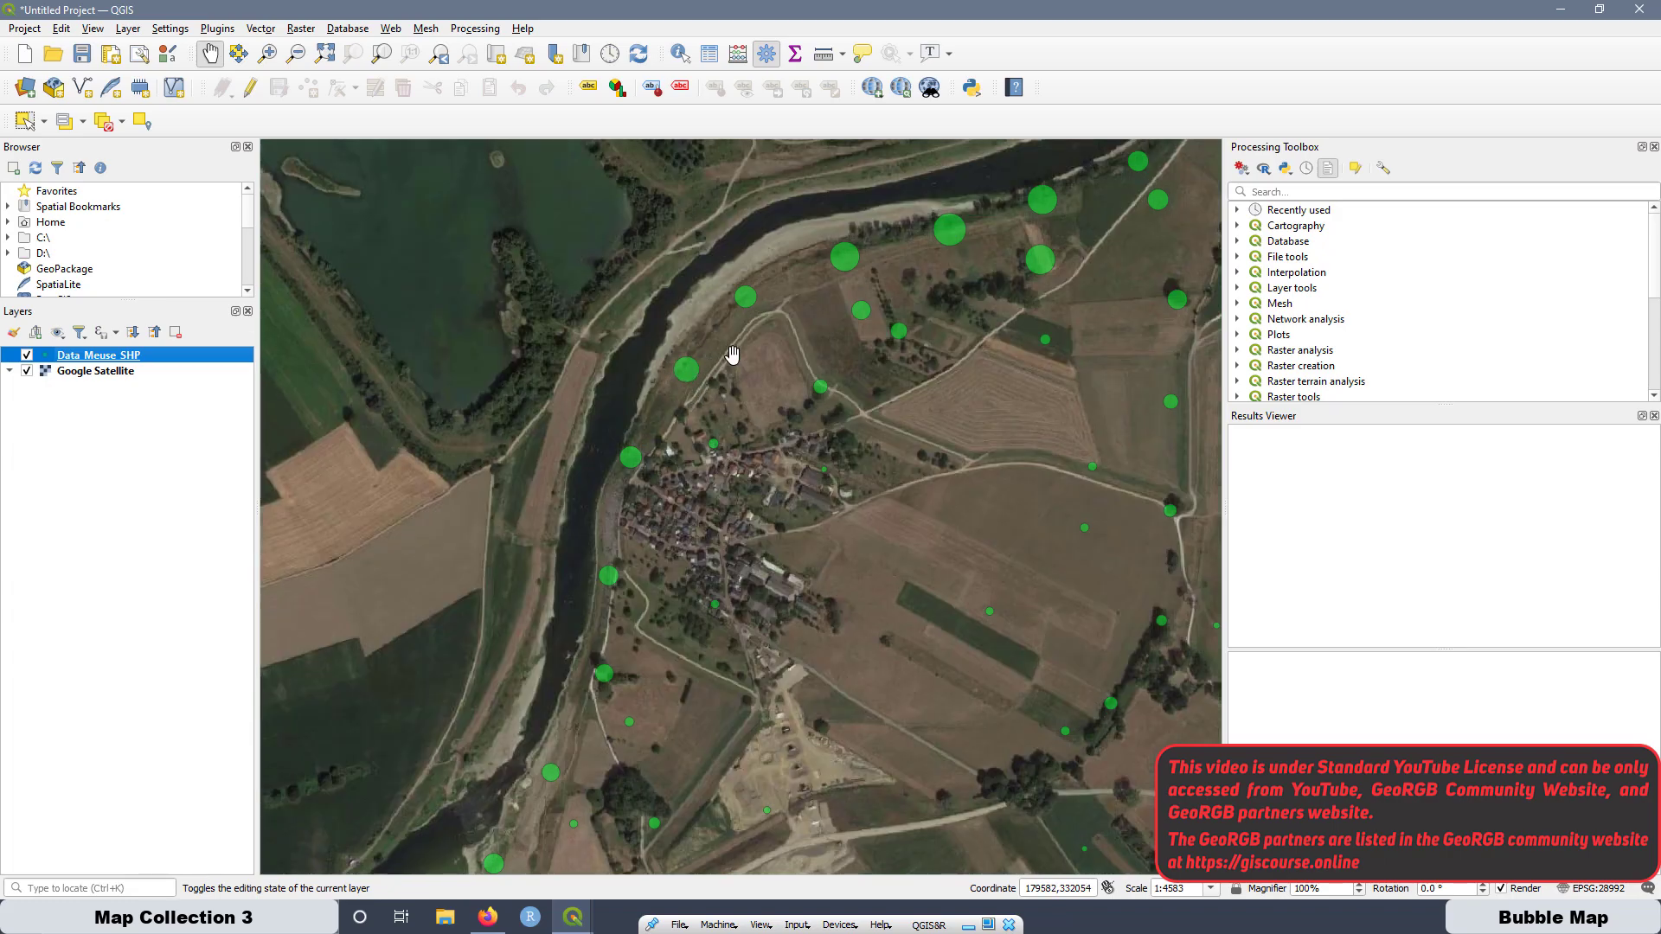
{"action": "right_click", "coordinate": [124, 361]}
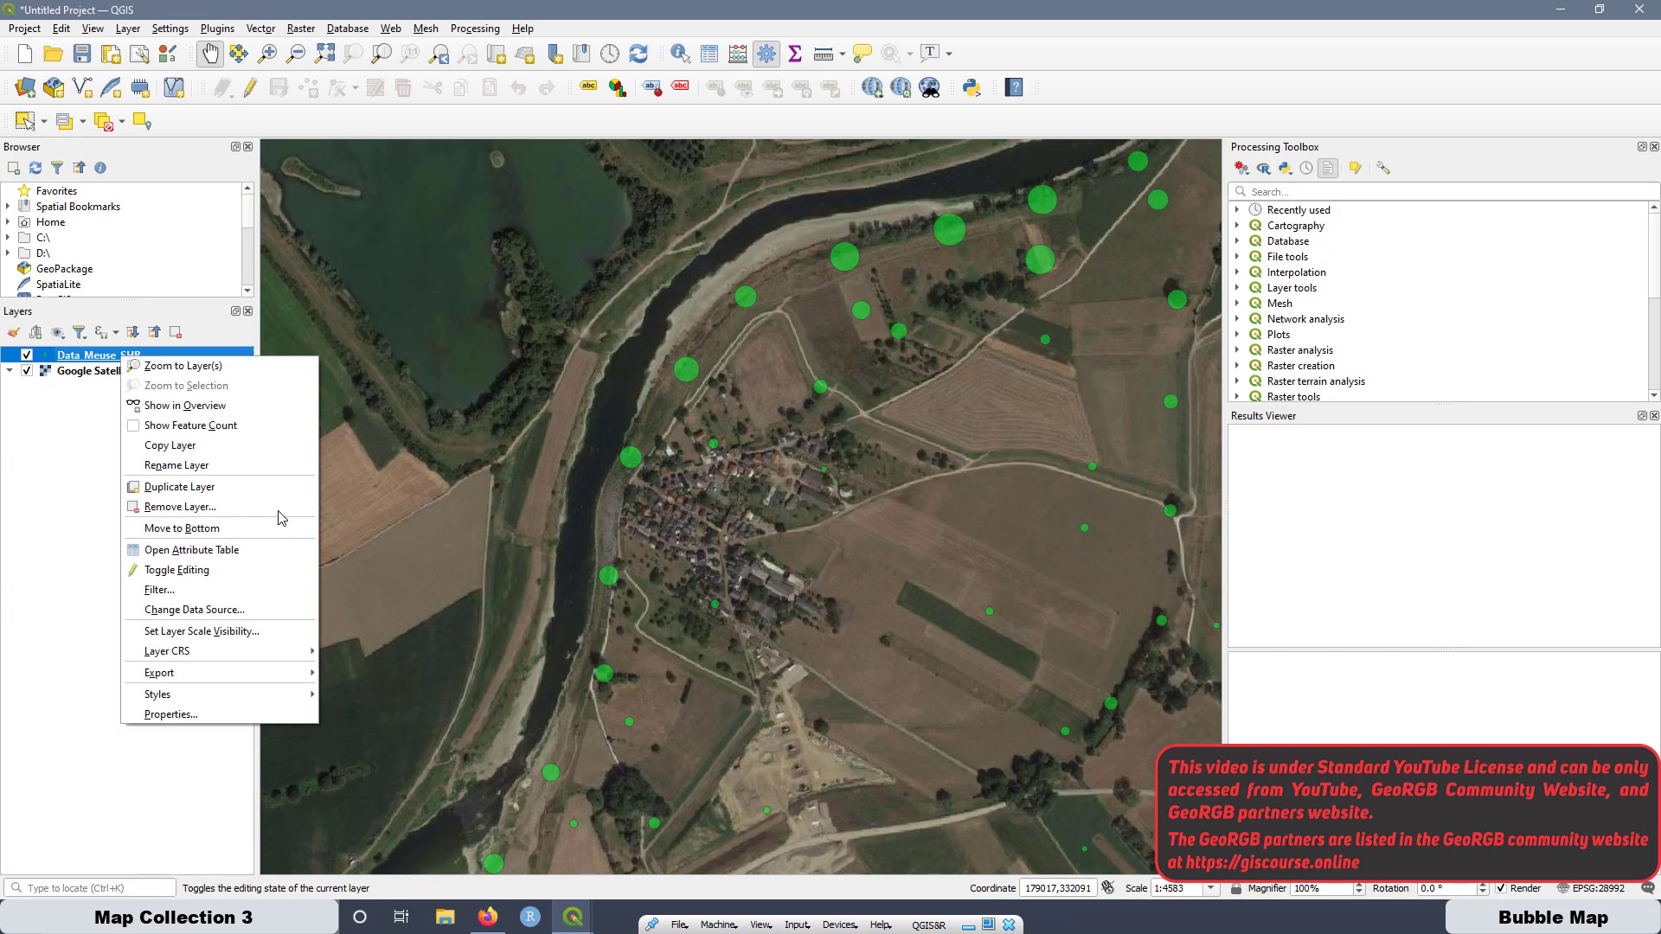
{"action": "left_click", "coordinate": [184, 724]}
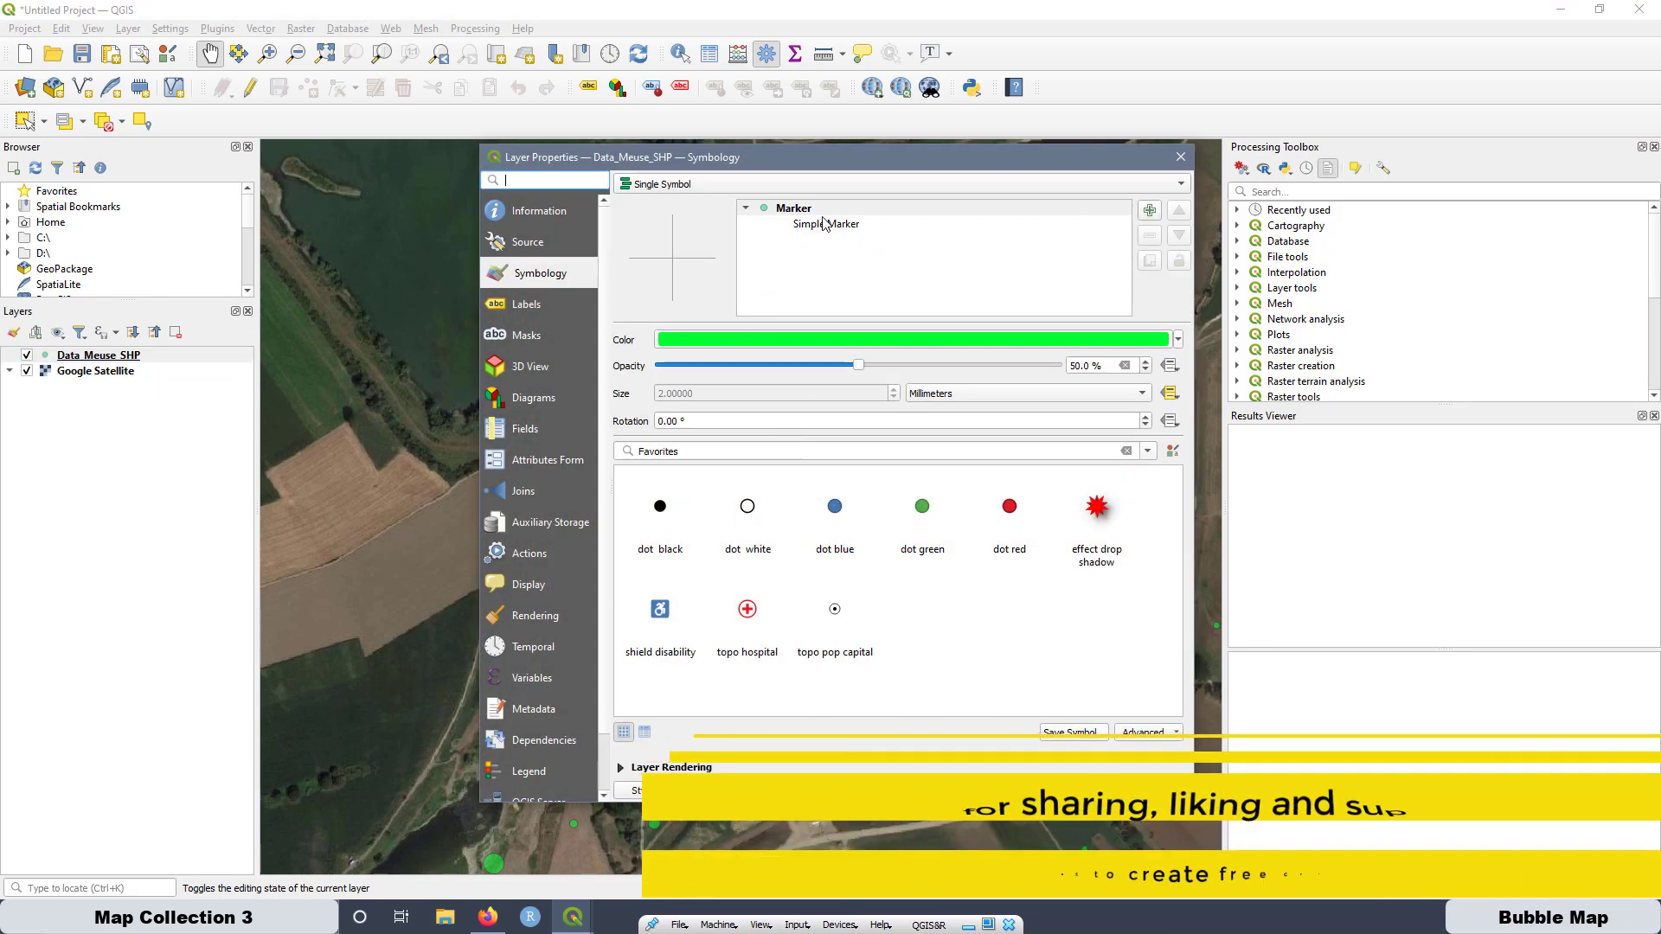
Set the Simple Marker stroke colour to white and stroke width to 0.5 mm, then apply.
{"action": "left_click", "coordinate": [824, 225]}
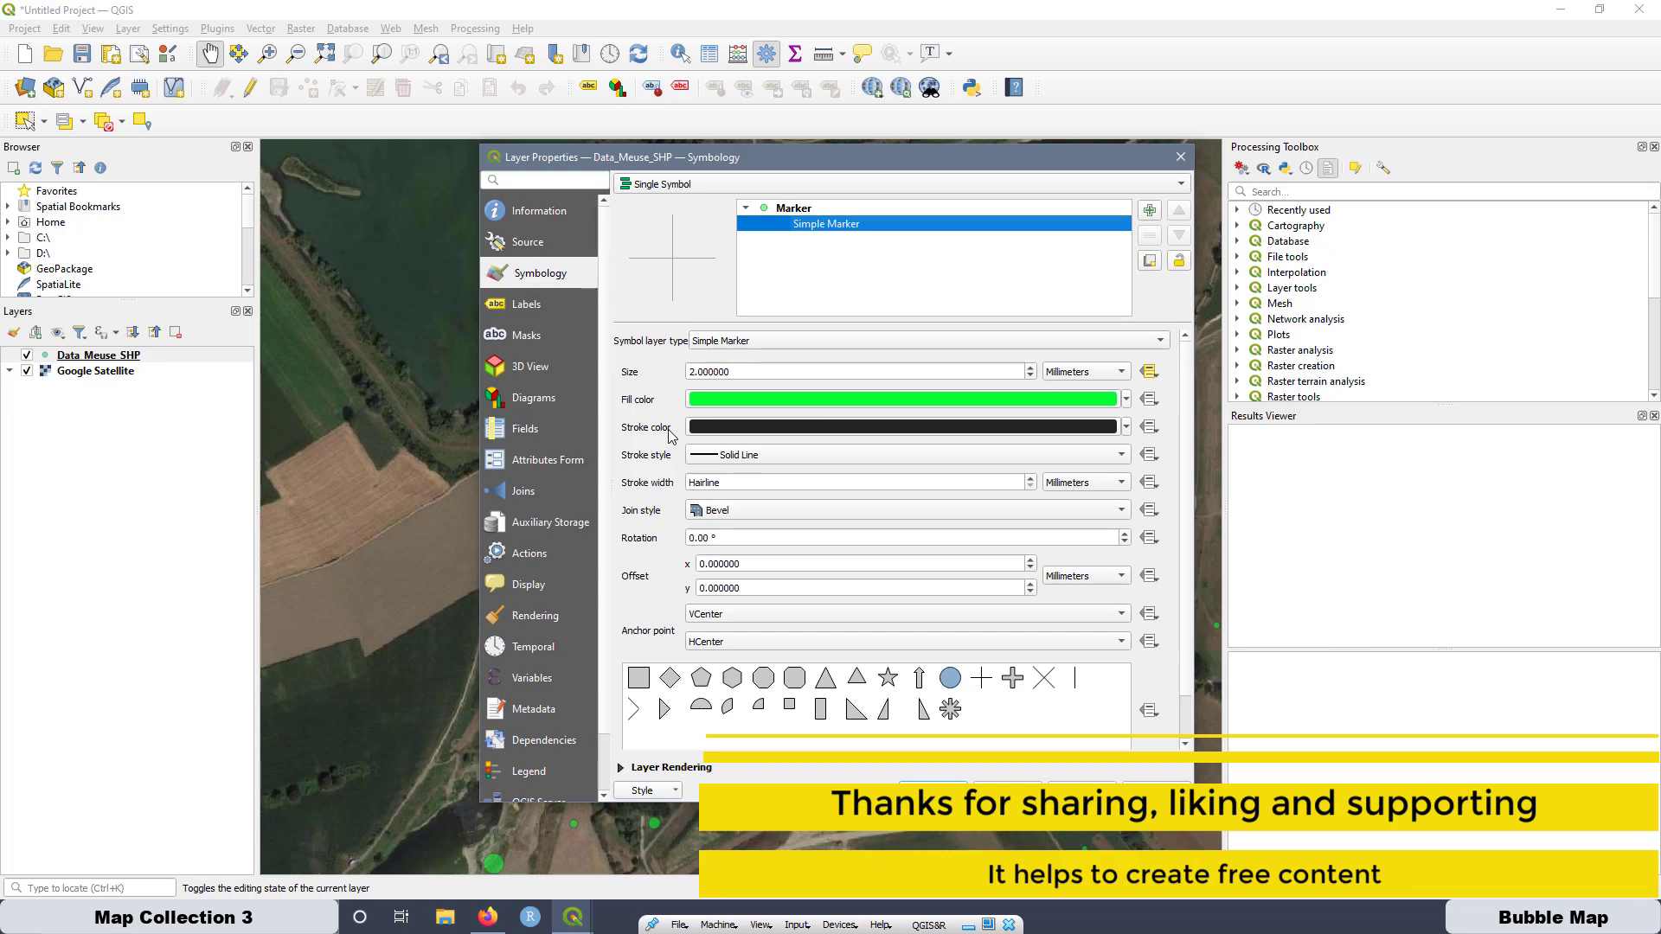
{"action": "left_click", "coordinate": [1126, 429]}
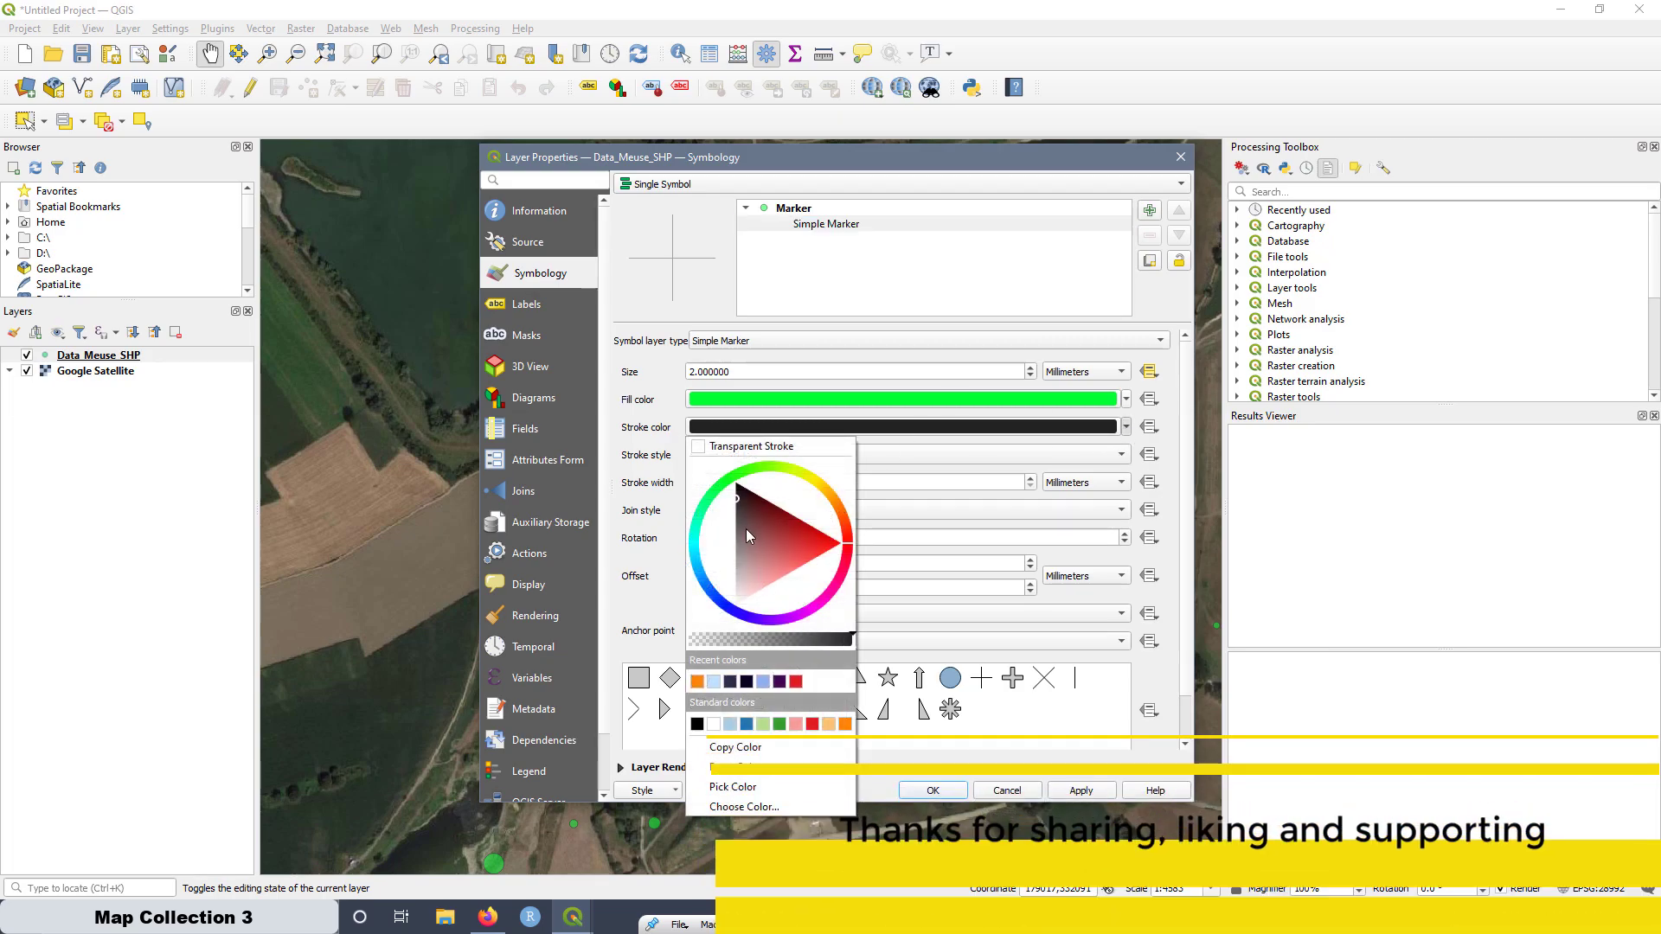
{"action": "left_click", "coordinate": [744, 526]}
{"action": "left_click_drag", "start_coordinate": [742, 527], "coordinate": [725, 627]}
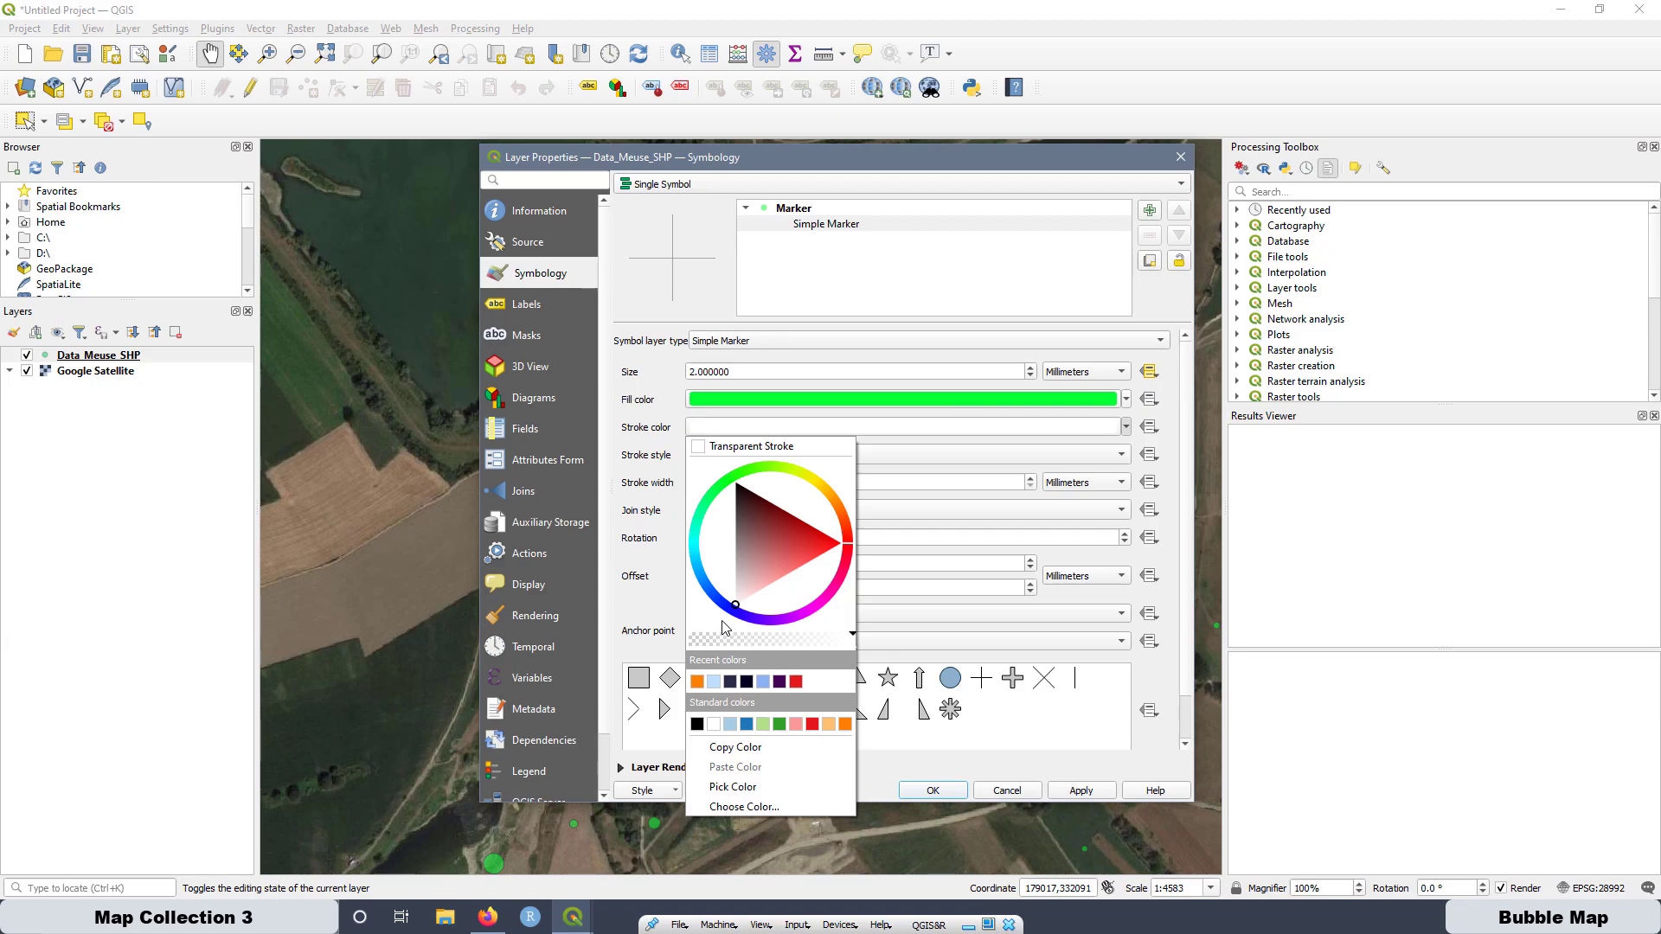
{"action": "left_click", "coordinate": [1049, 436]}
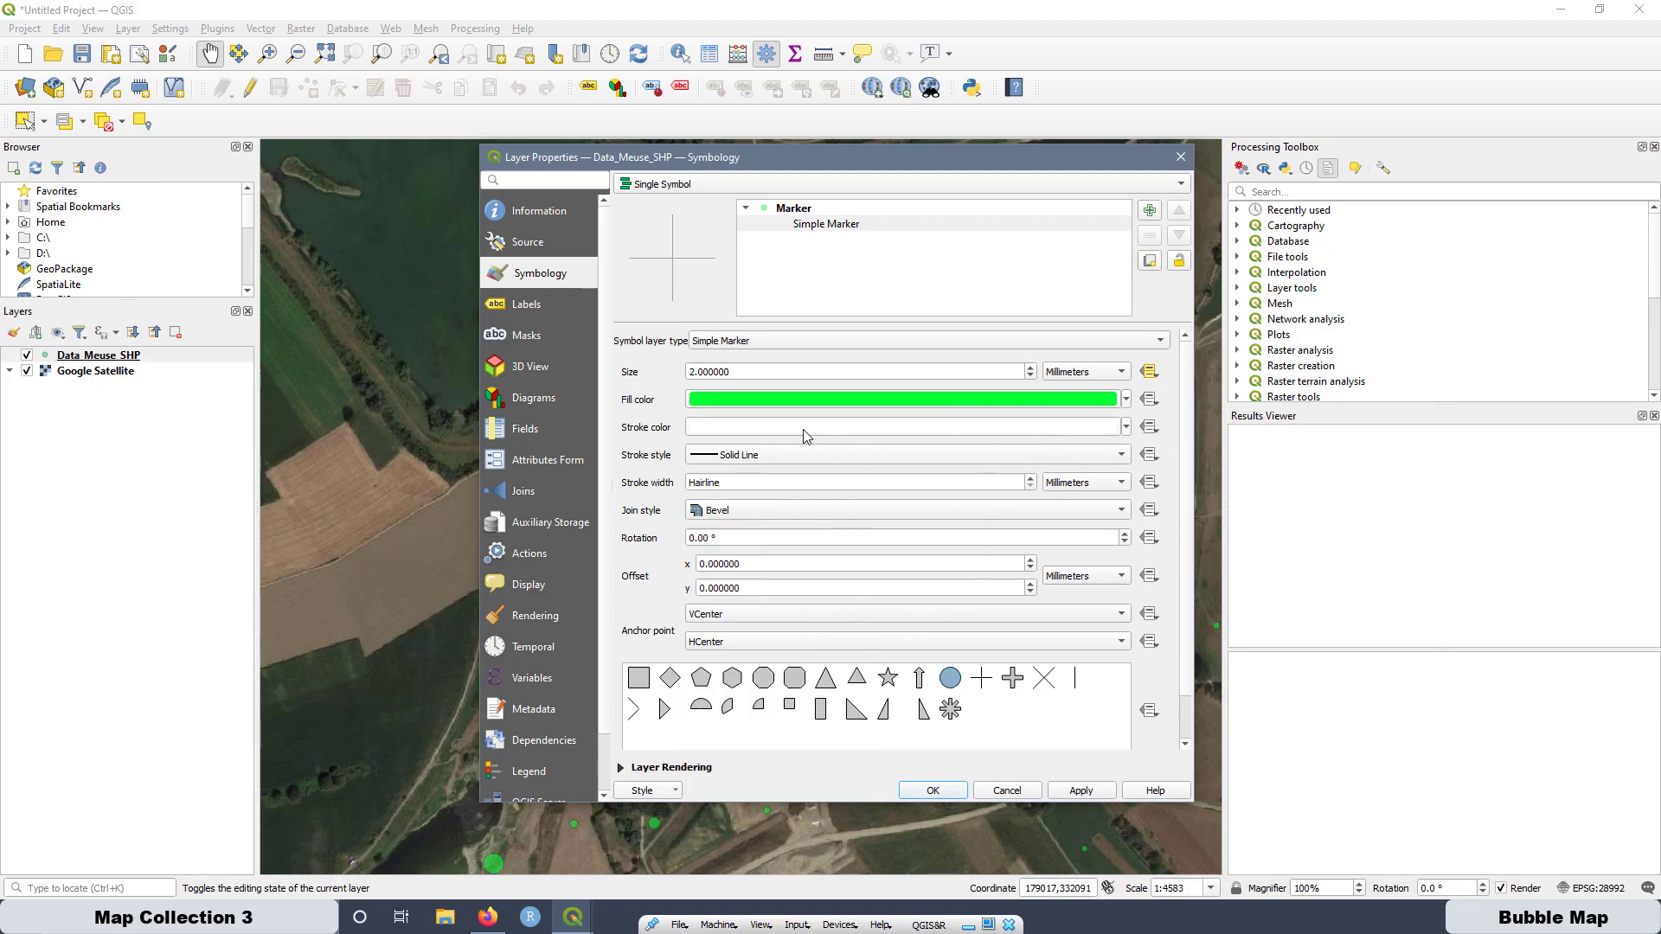
{"action": "left_click", "coordinate": [1030, 480]}
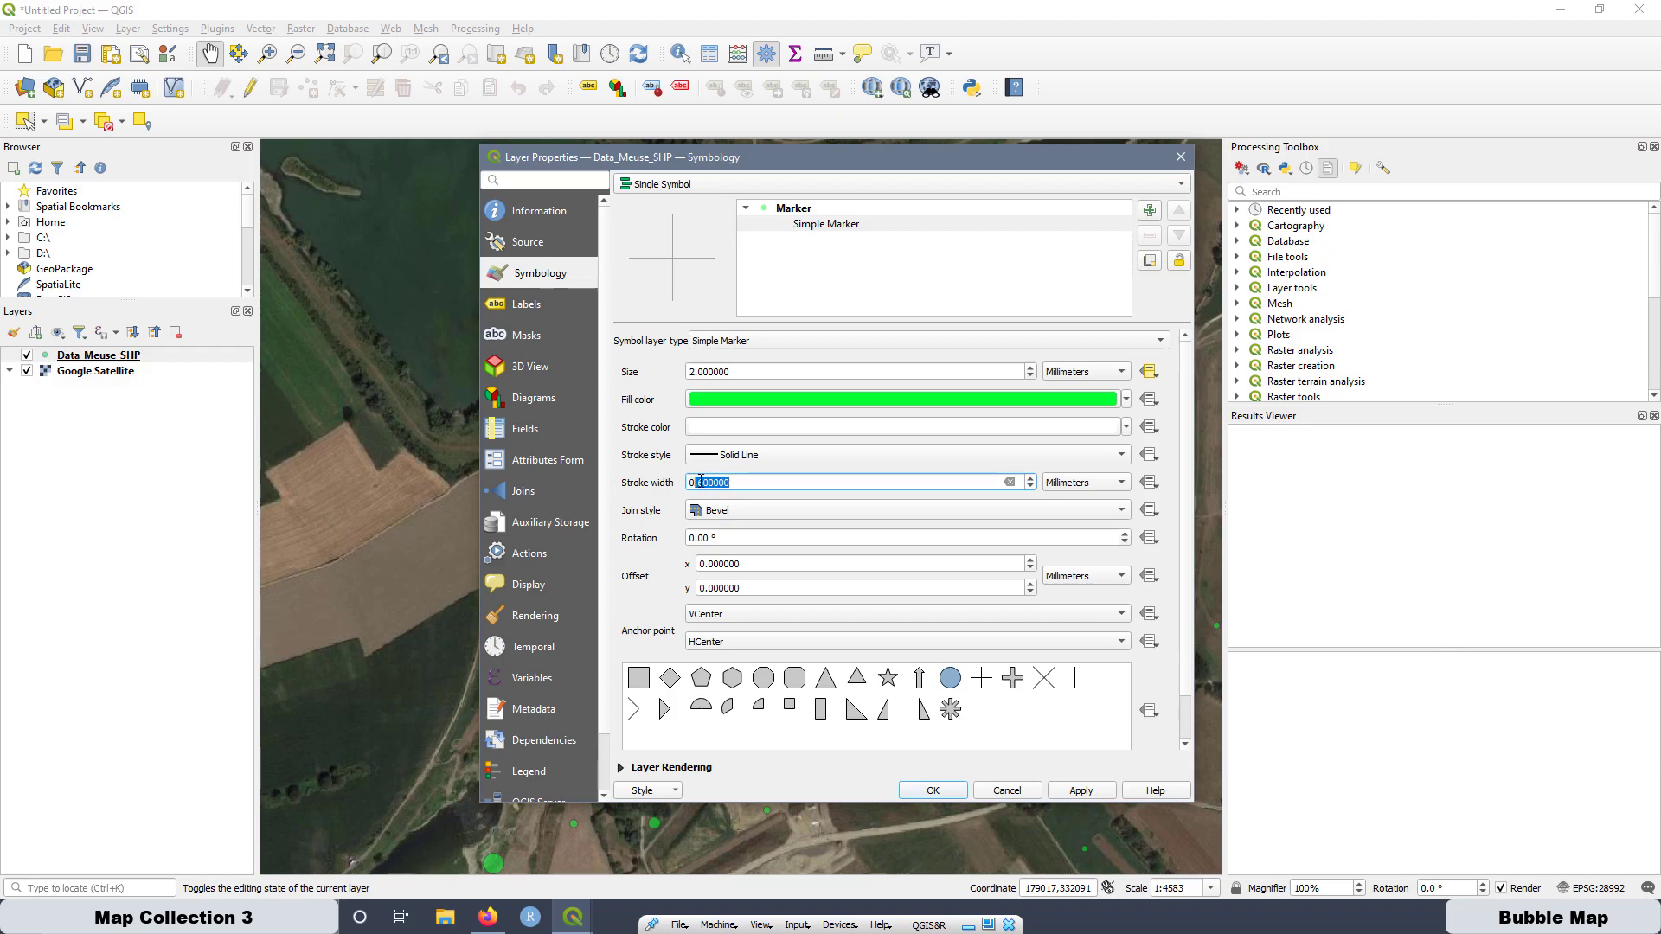
{"action": "left_click_drag", "start_coordinate": [702, 479], "coordinate": [687, 481]}
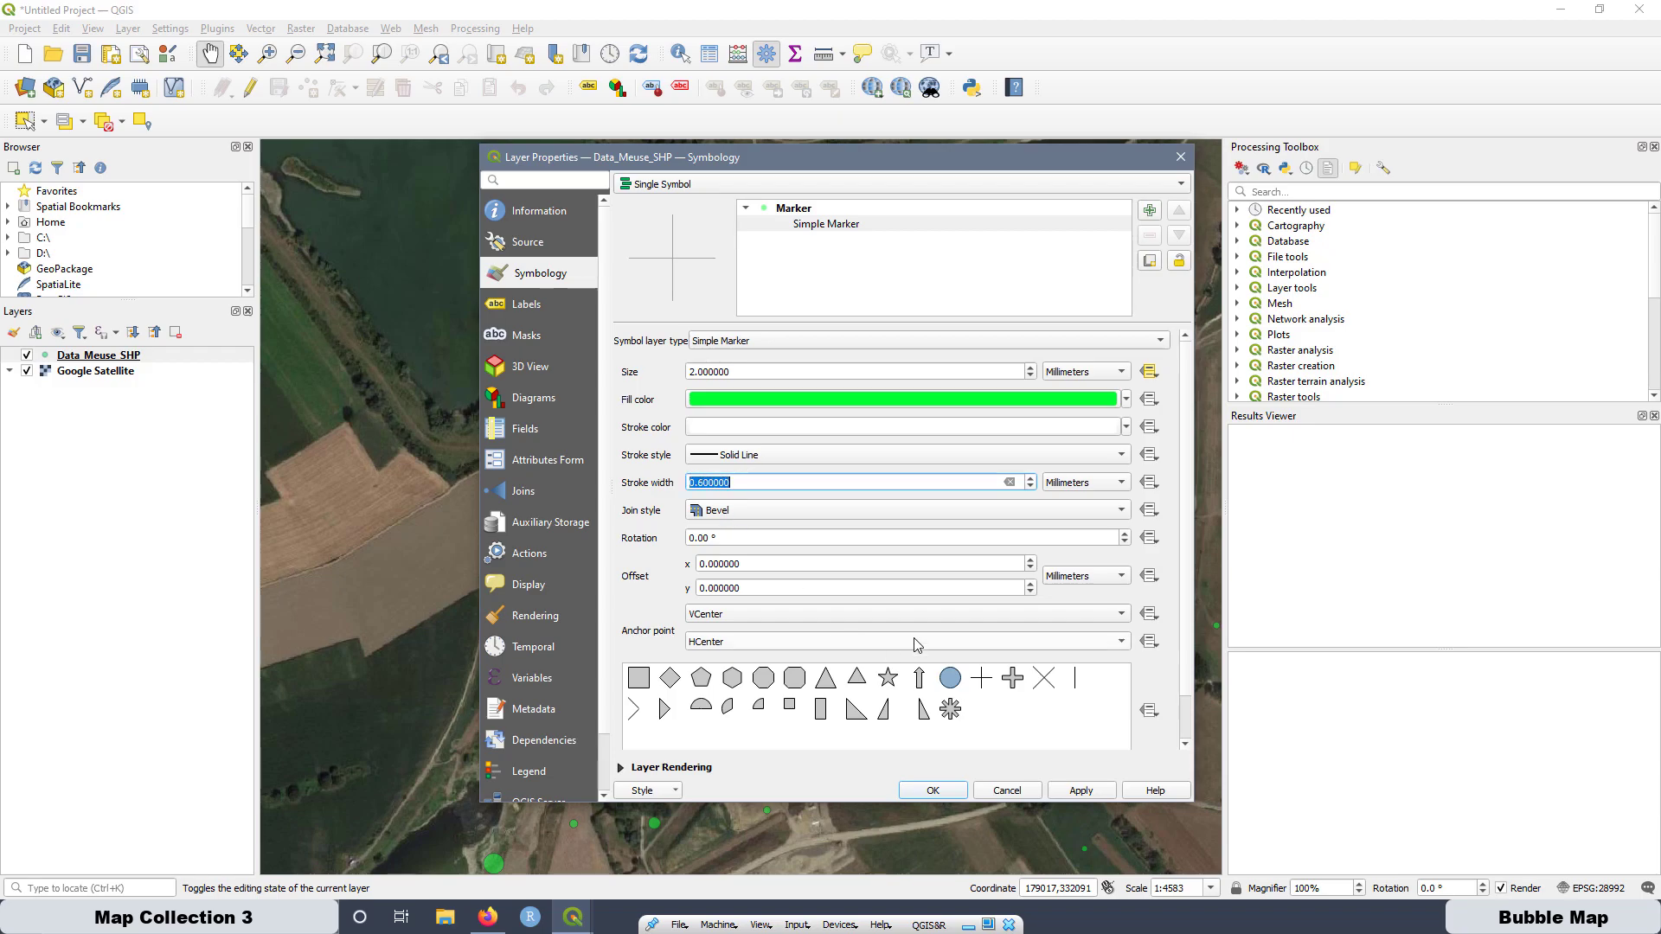
{"action": "type", "text": "0.5"}
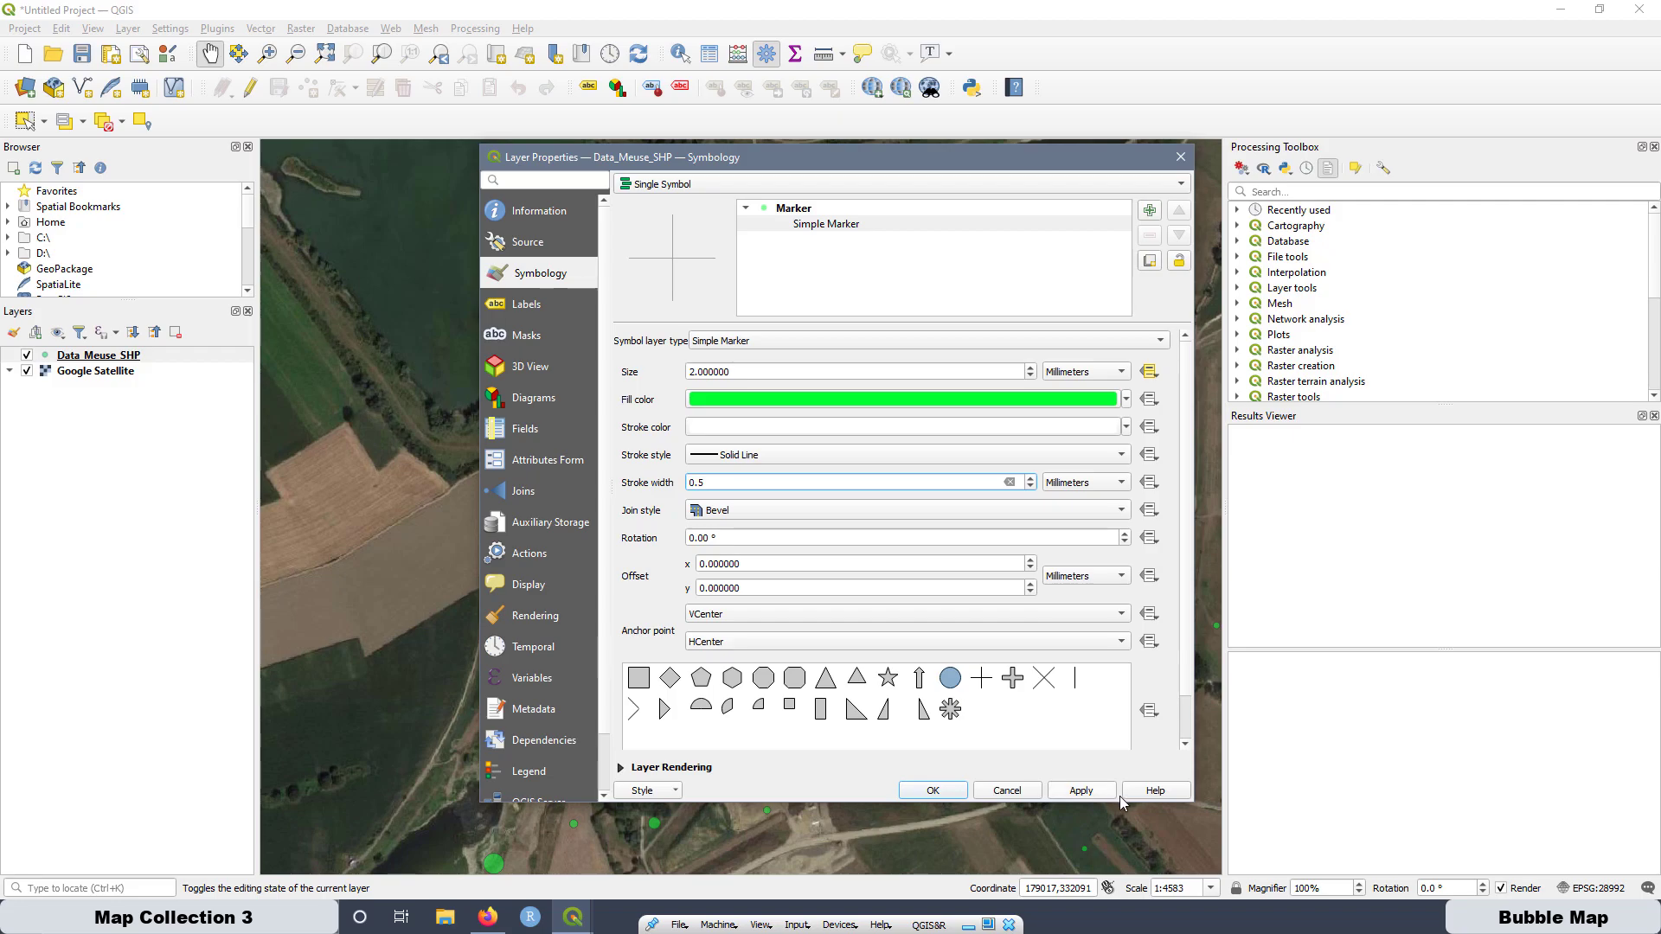
{"action": "left_click", "coordinate": [1083, 791]}
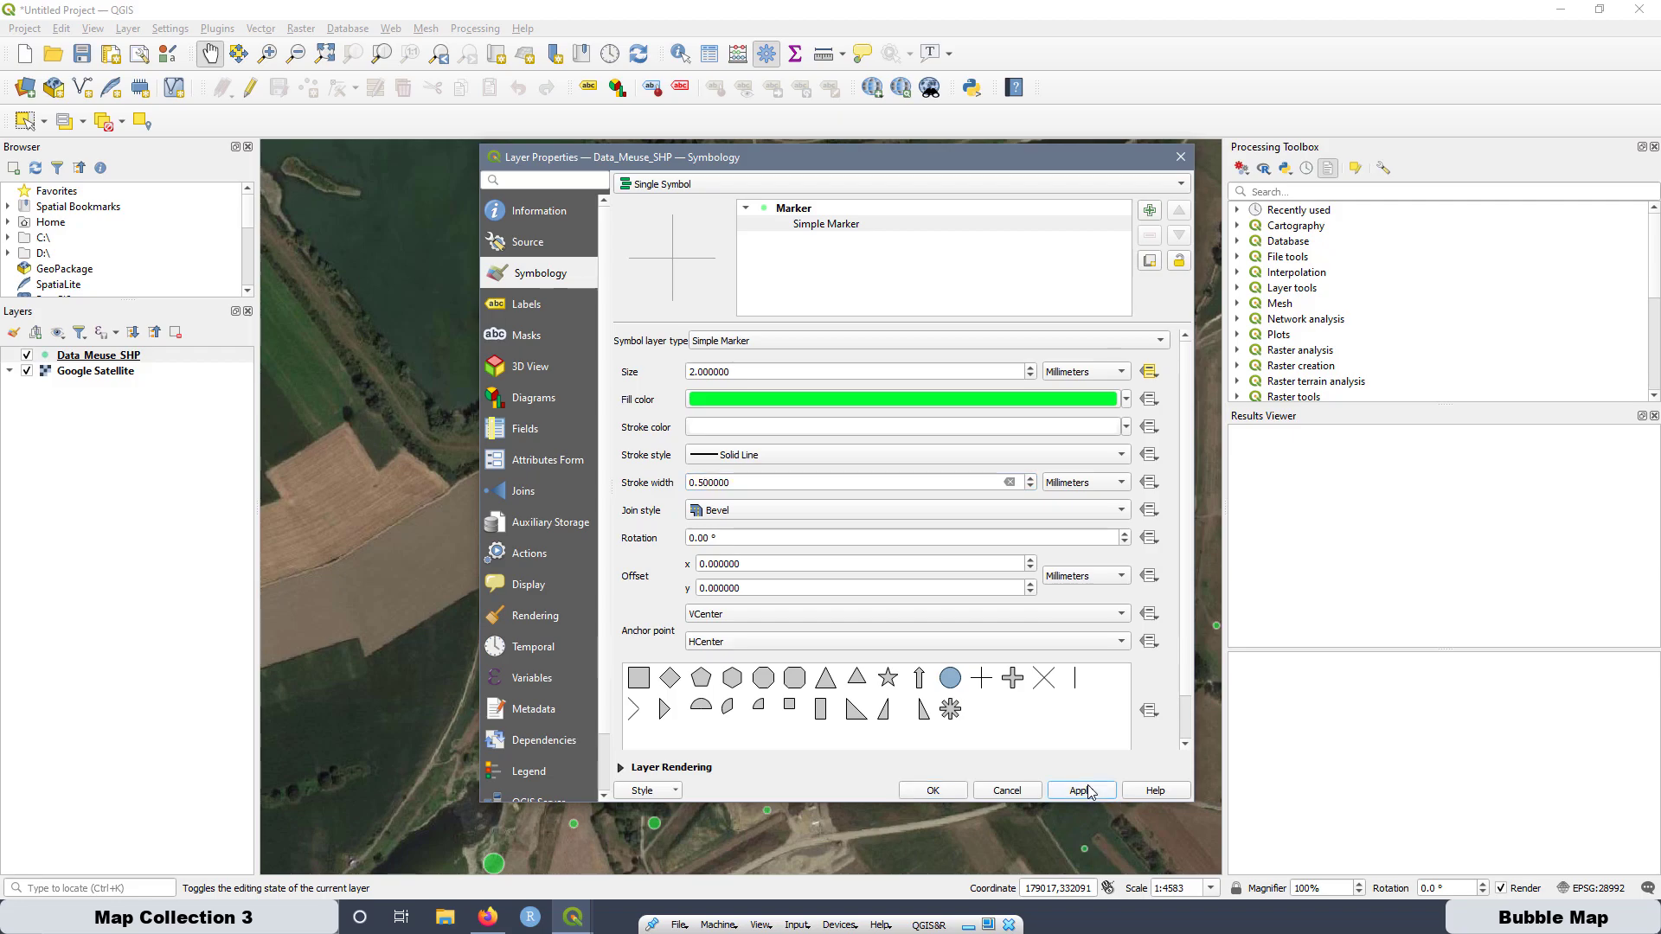
{"action": "left_click", "coordinate": [933, 790]}
{"action": "scroll", "coordinate": [606, 411], "scroll_direction": "down", "scroll_amount": 2}
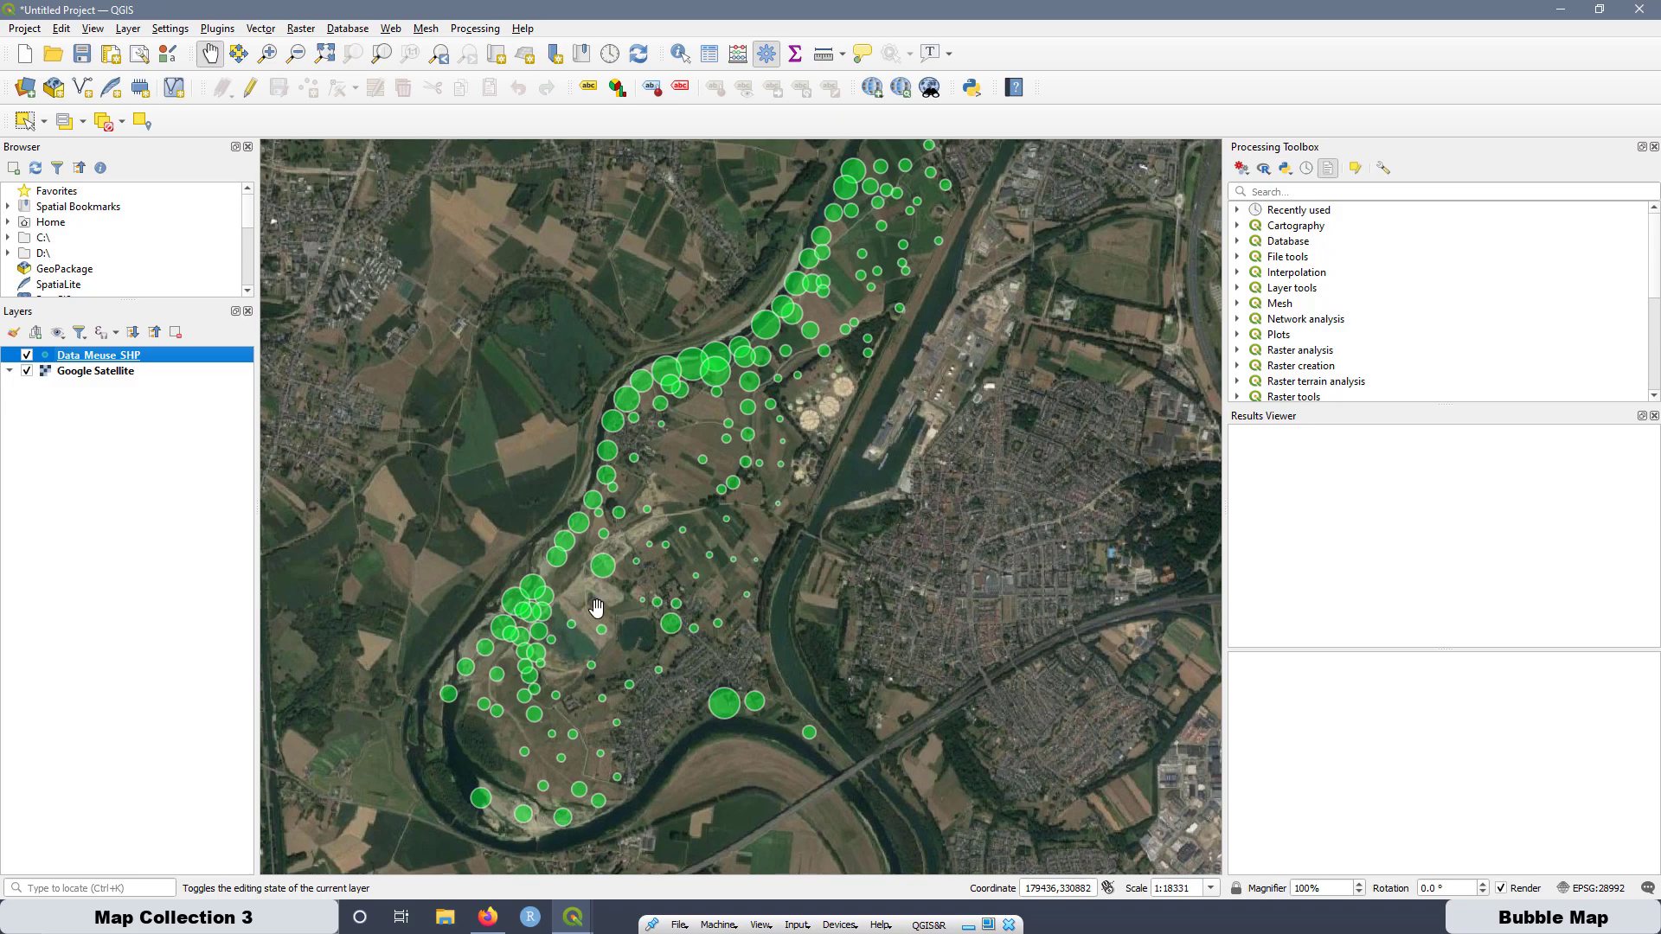
Select the Data Meuse SHP layer and open its Properties to reach the Symbology page.
{"action": "left_click", "coordinate": [165, 529]}
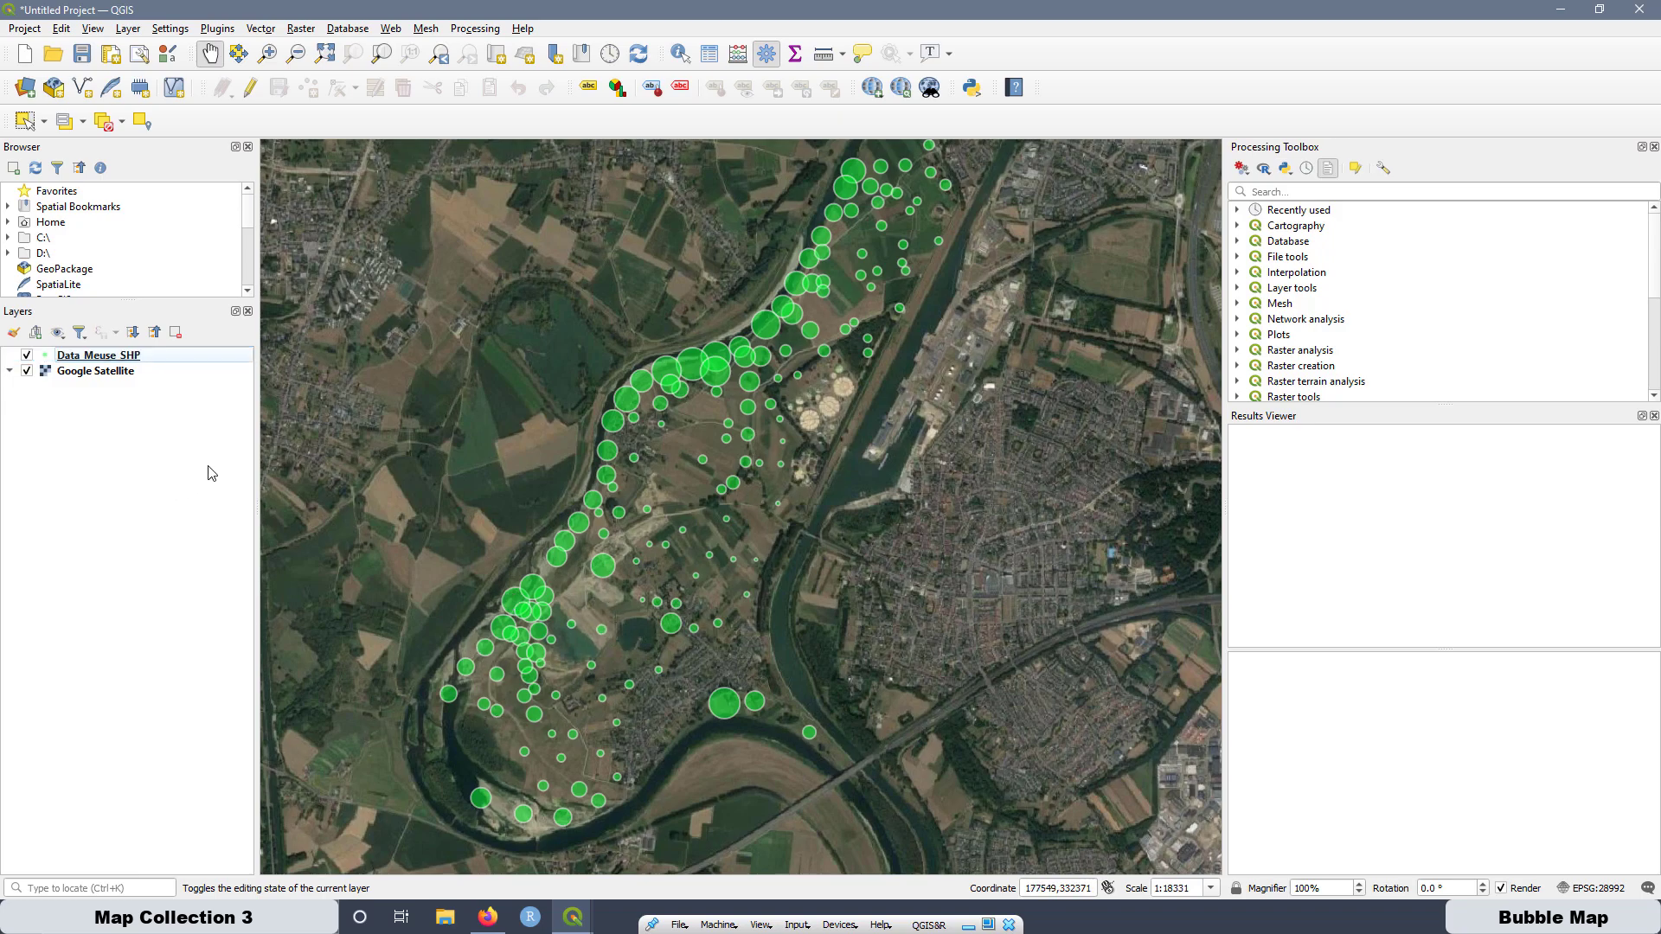
{"action": "left_click", "coordinate": [120, 357]}
{"action": "right_click", "coordinate": [120, 360]}
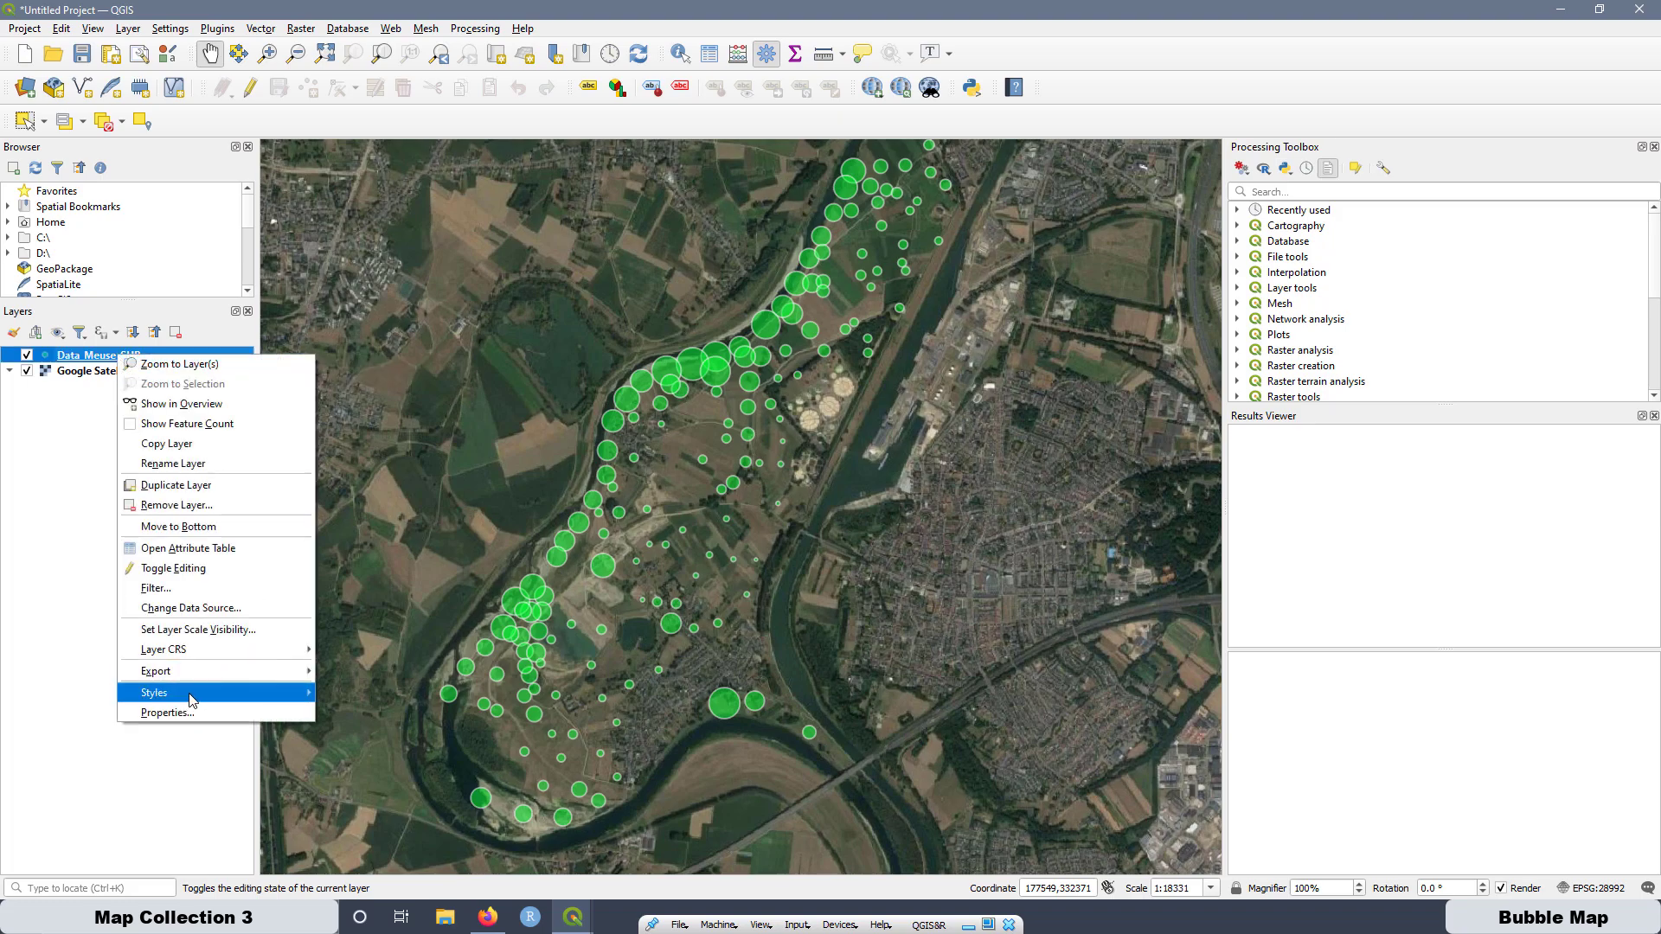
{"action": "left_click", "coordinate": [162, 712]}
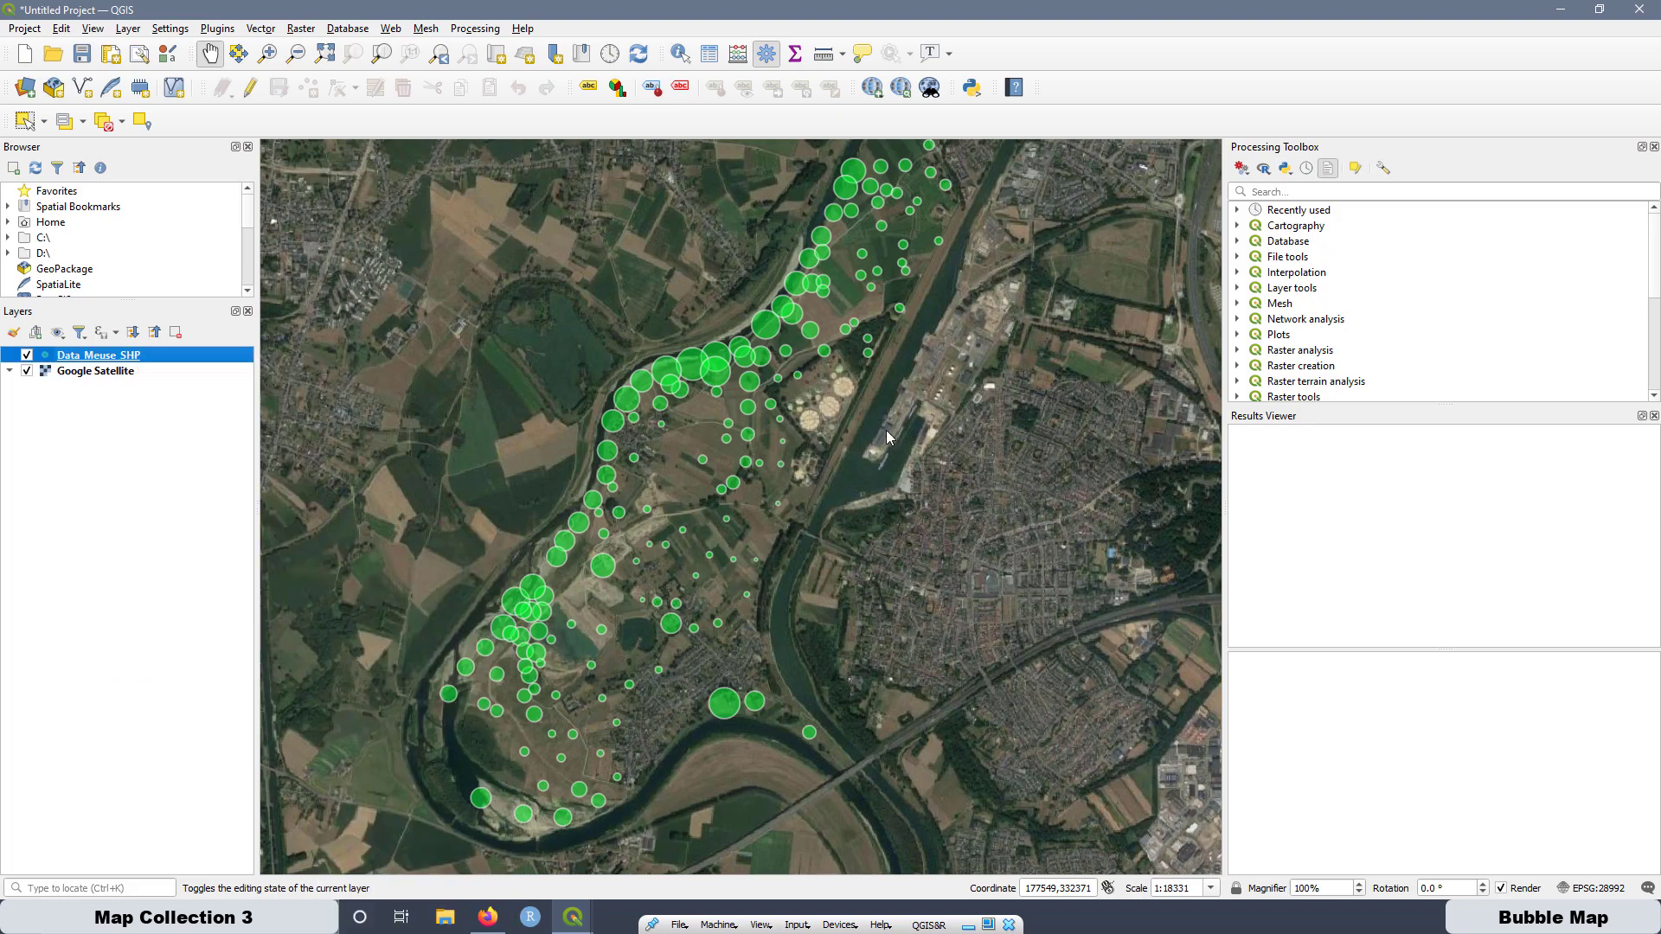
Set the marker's Data-defined Size Legend to Separated legend items after briefly previewing Collapsed.
{"action": "left_click", "coordinate": [809, 243]}
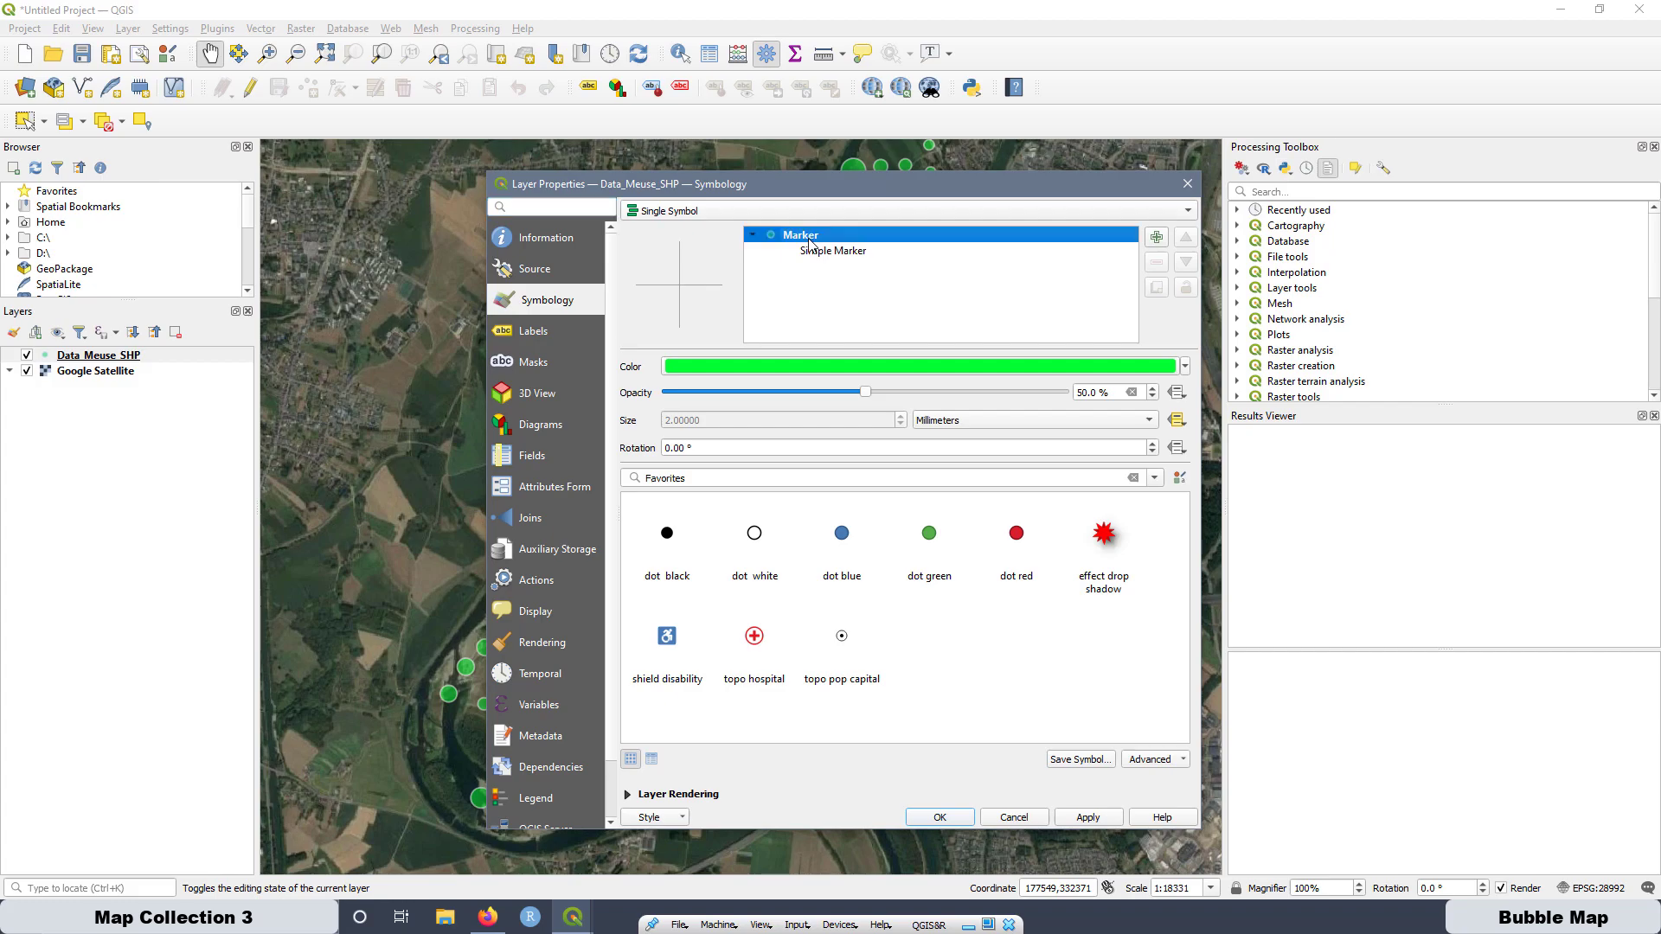
{"action": "left_click", "coordinate": [1149, 761]}
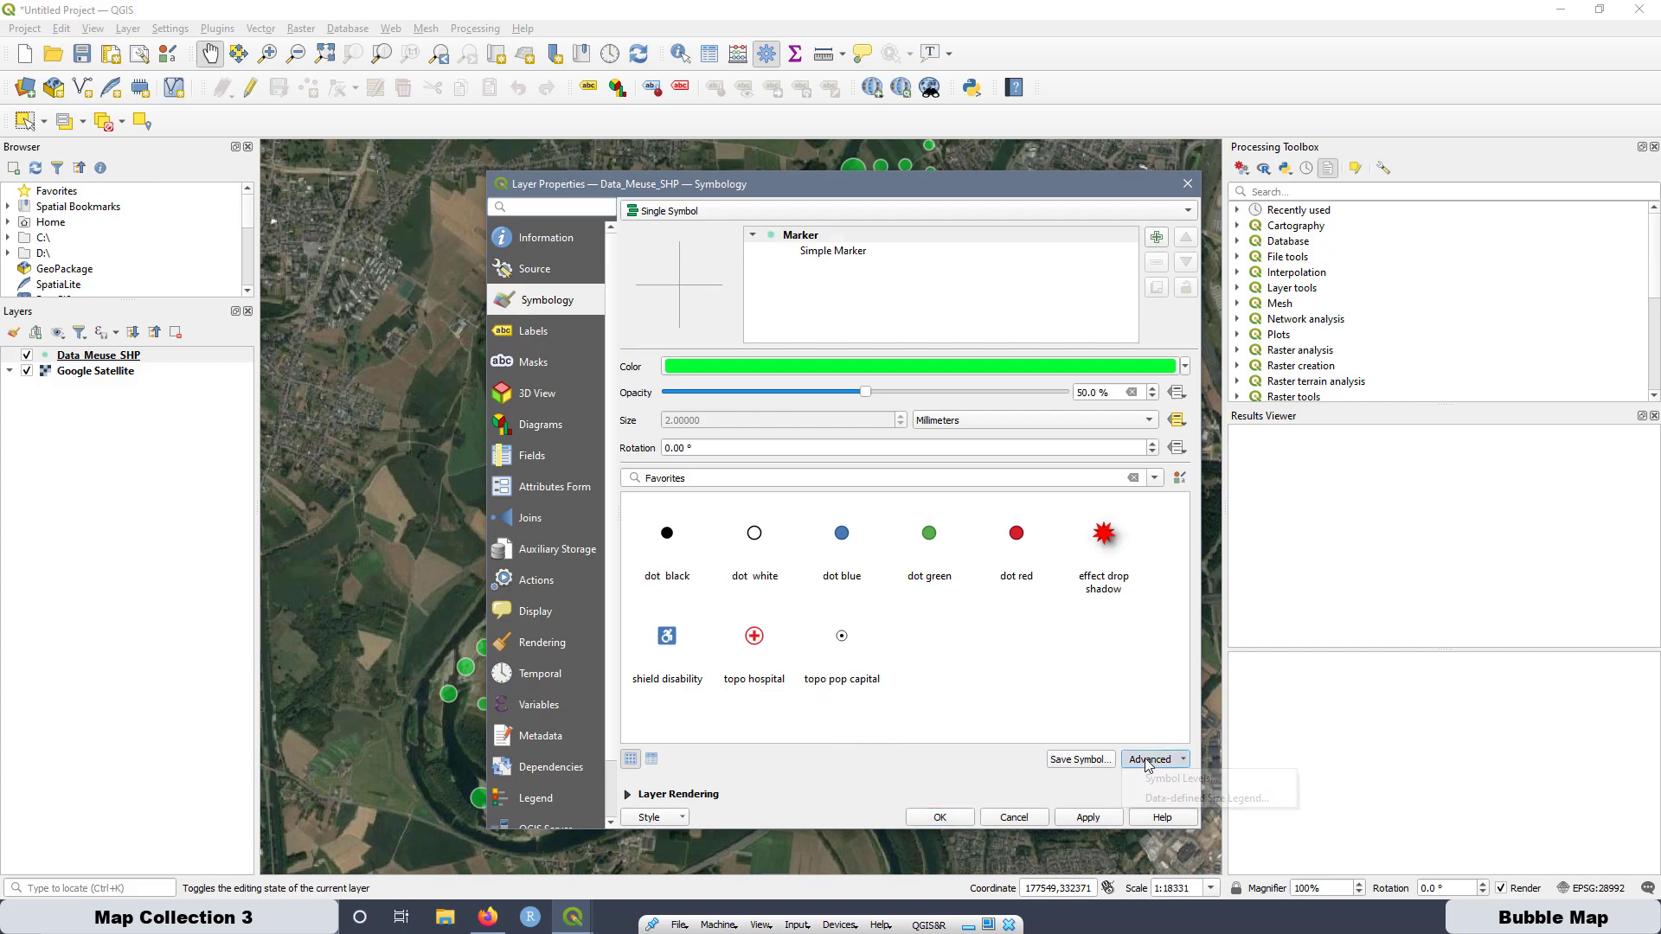
{"action": "left_click", "coordinate": [1177, 800]}
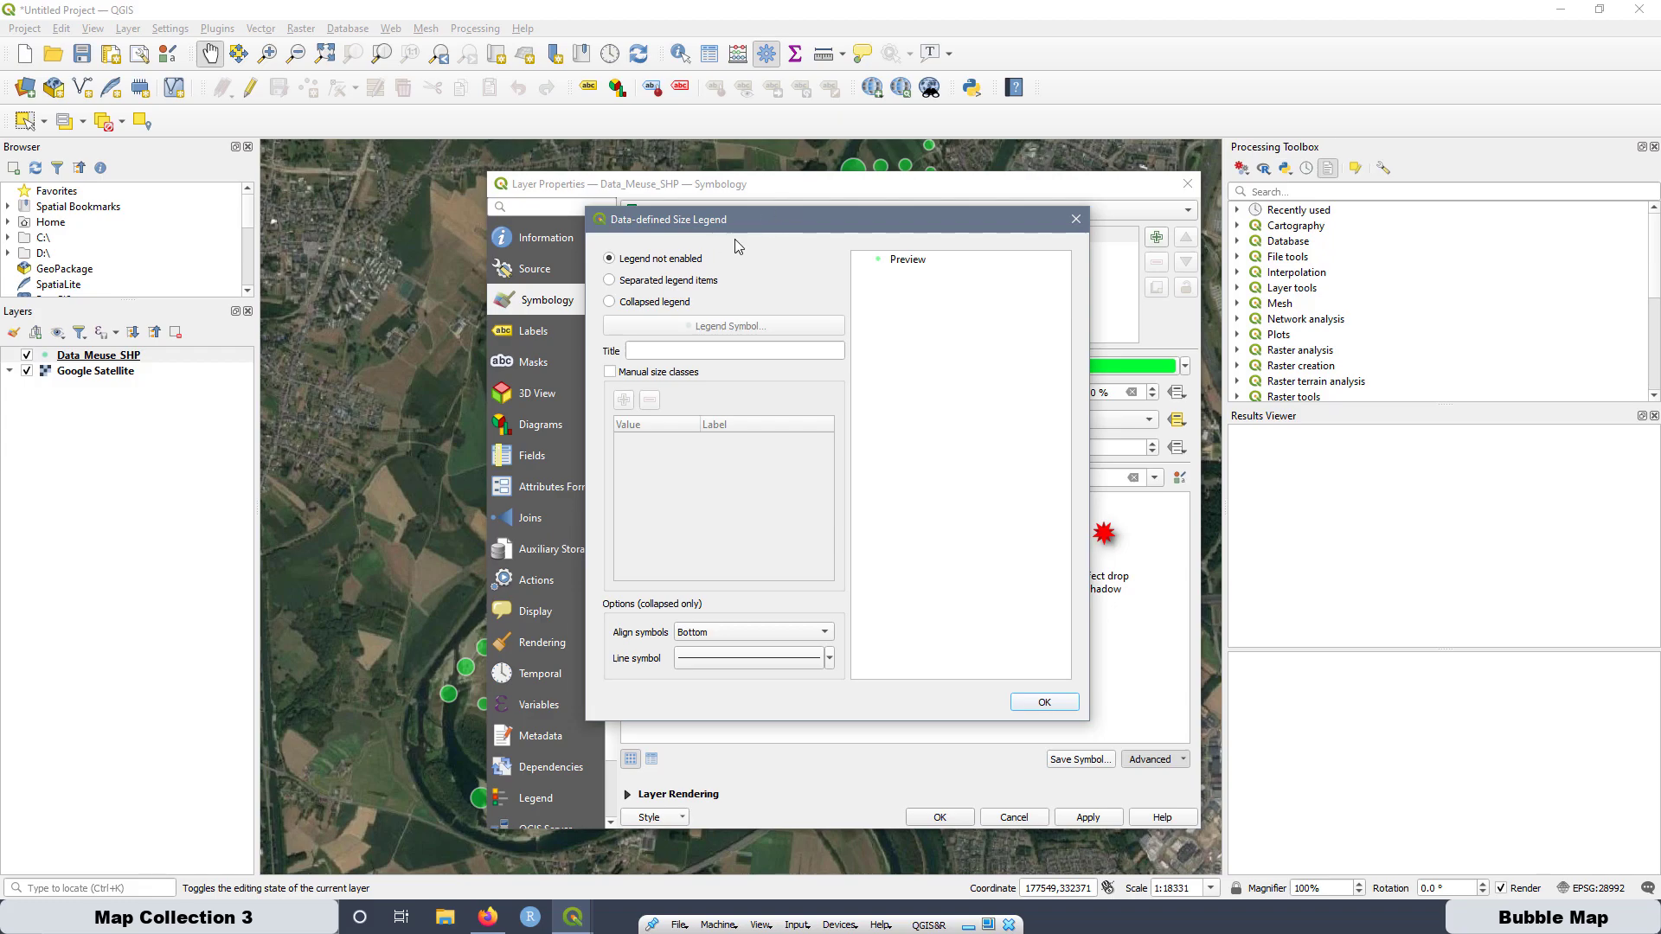
{"action": "left_click", "coordinate": [609, 282]}
{"action": "left_click", "coordinate": [610, 301]}
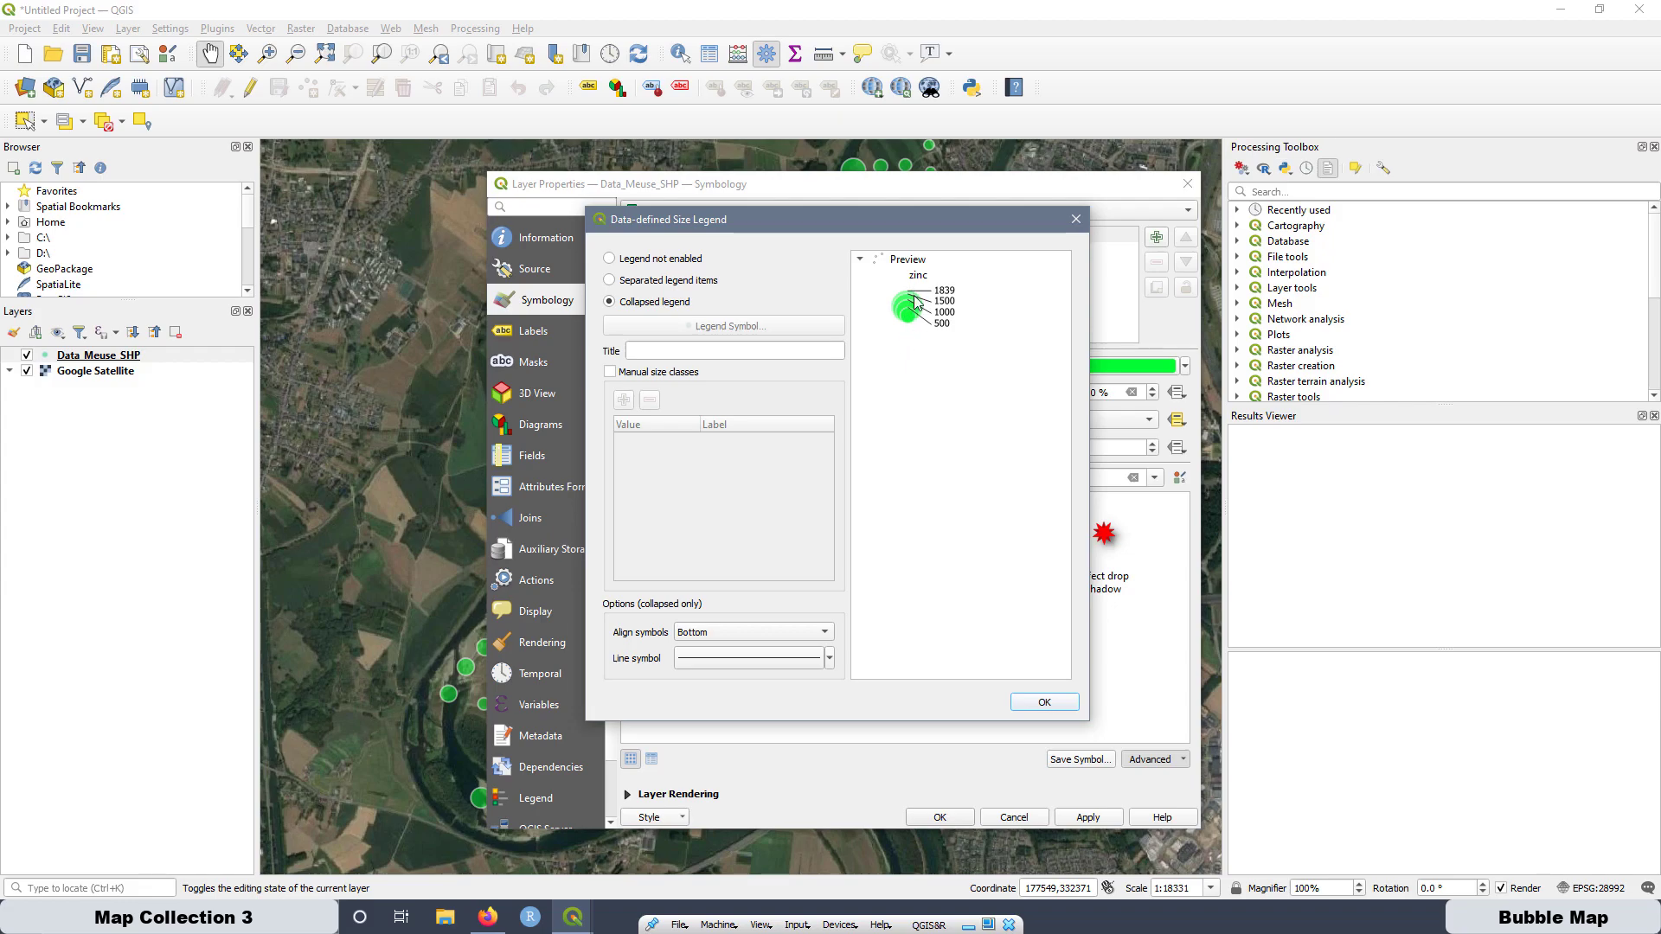
{"action": "left_click", "coordinate": [610, 280]}
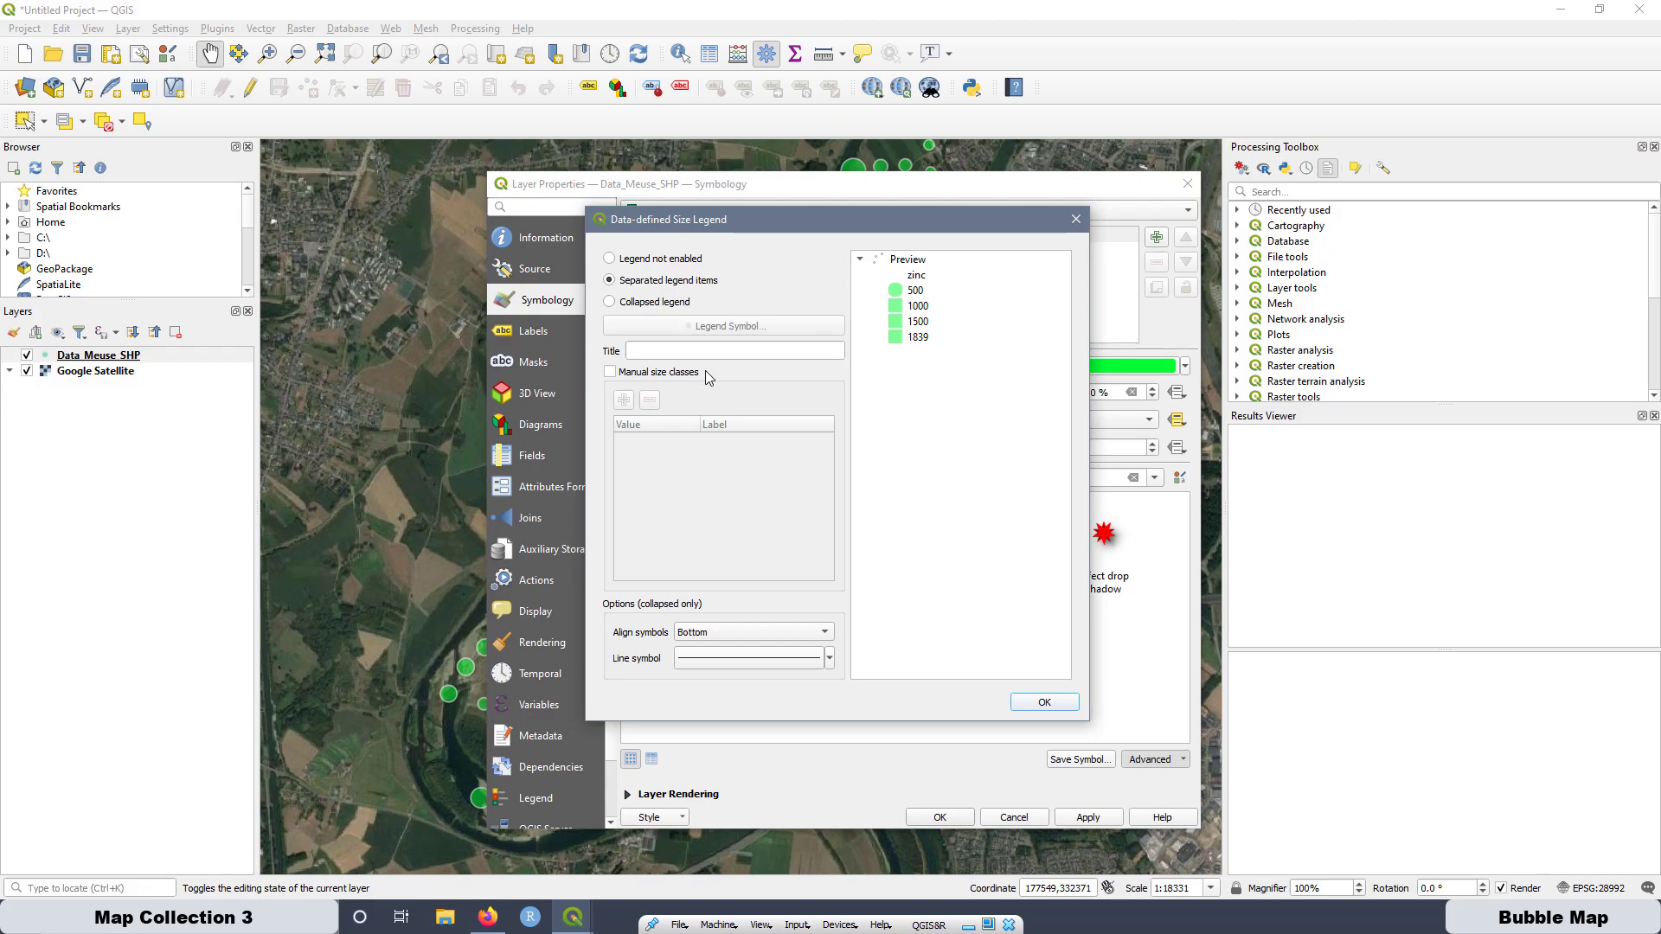
Switch the size legend to manual size classes and add classes 300 and 600.
{"action": "left_click", "coordinate": [609, 371]}
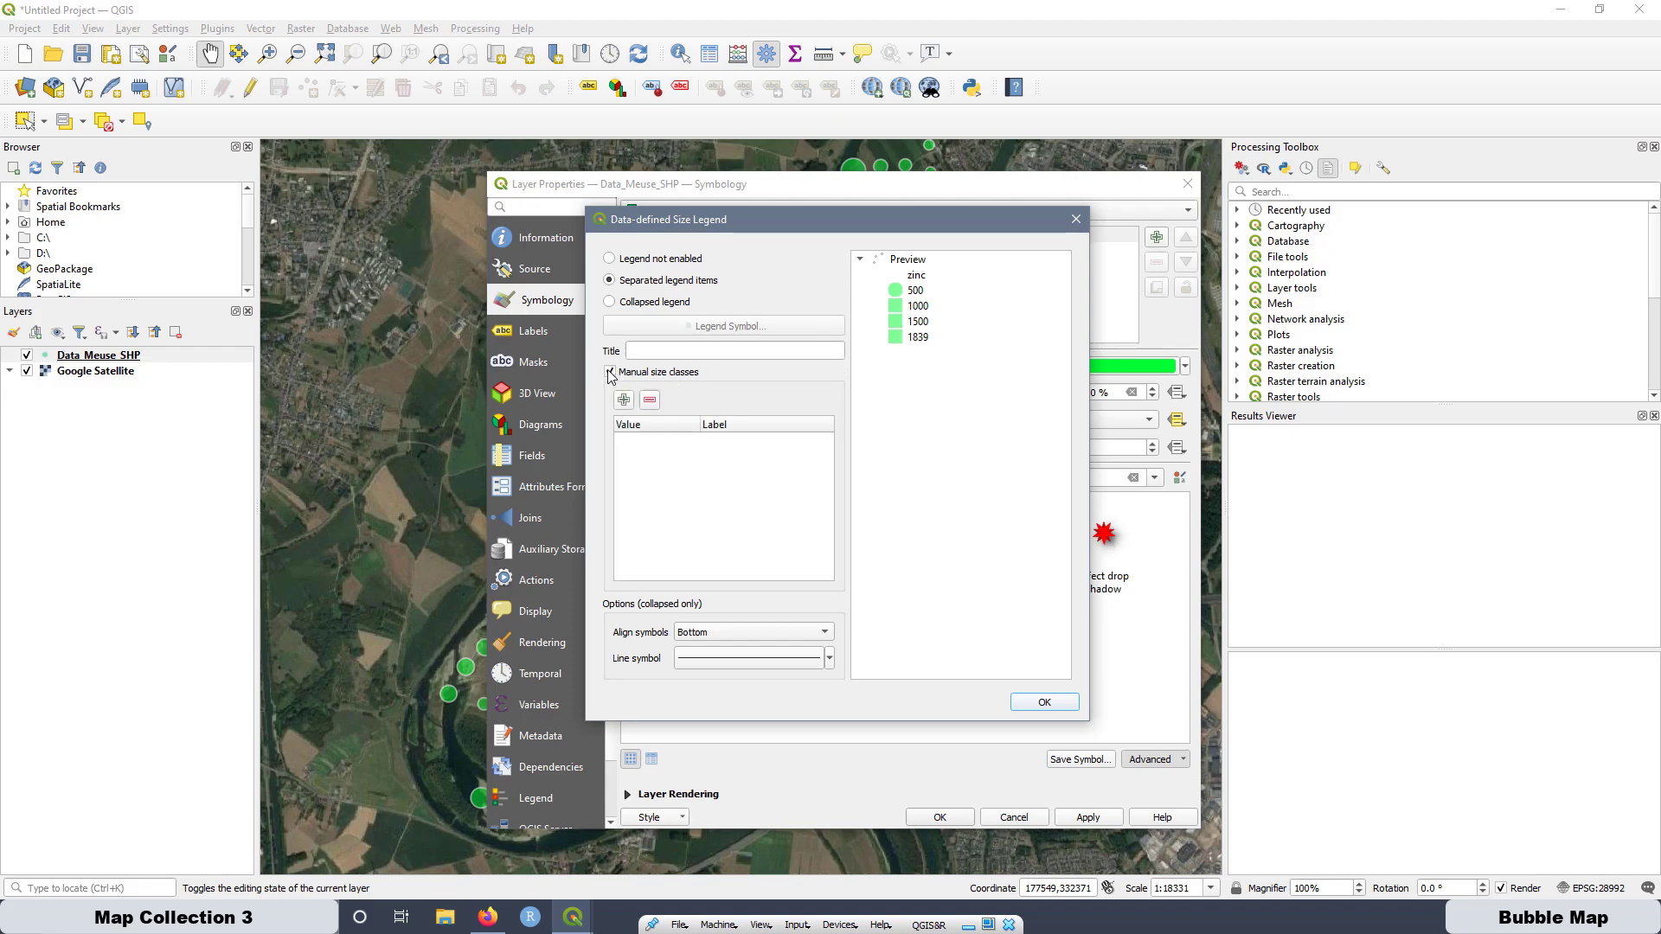
{"action": "left_click", "coordinate": [624, 400]}
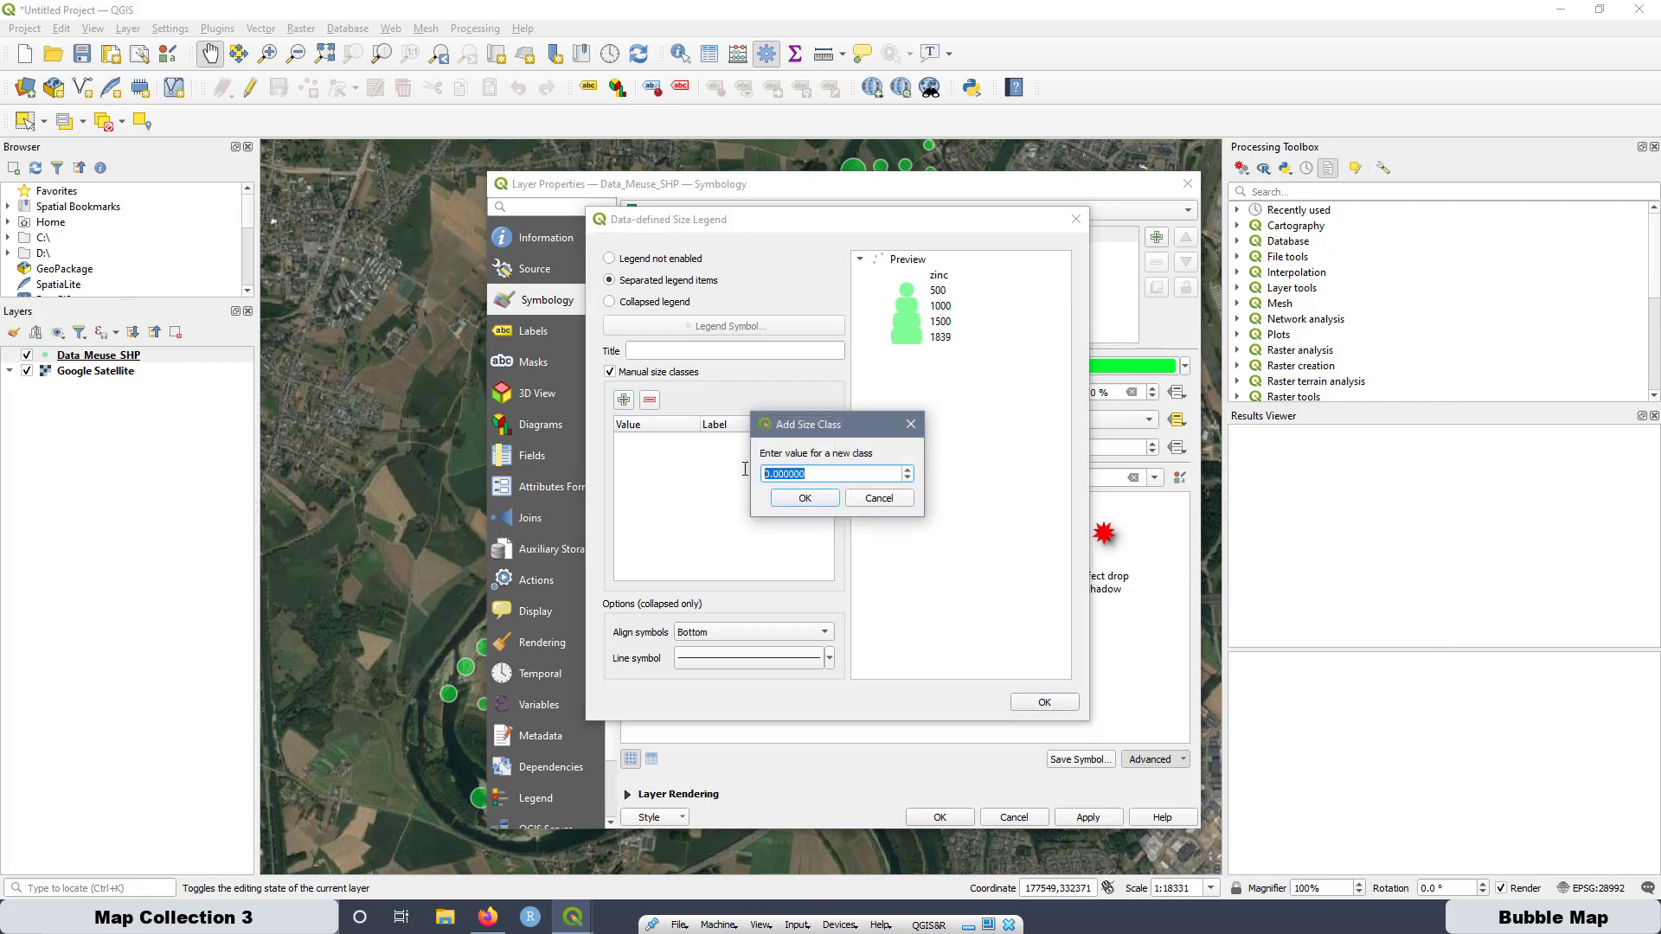
{"action": "type", "text": "3"}
{"action": "left_click", "coordinate": [790, 504]}
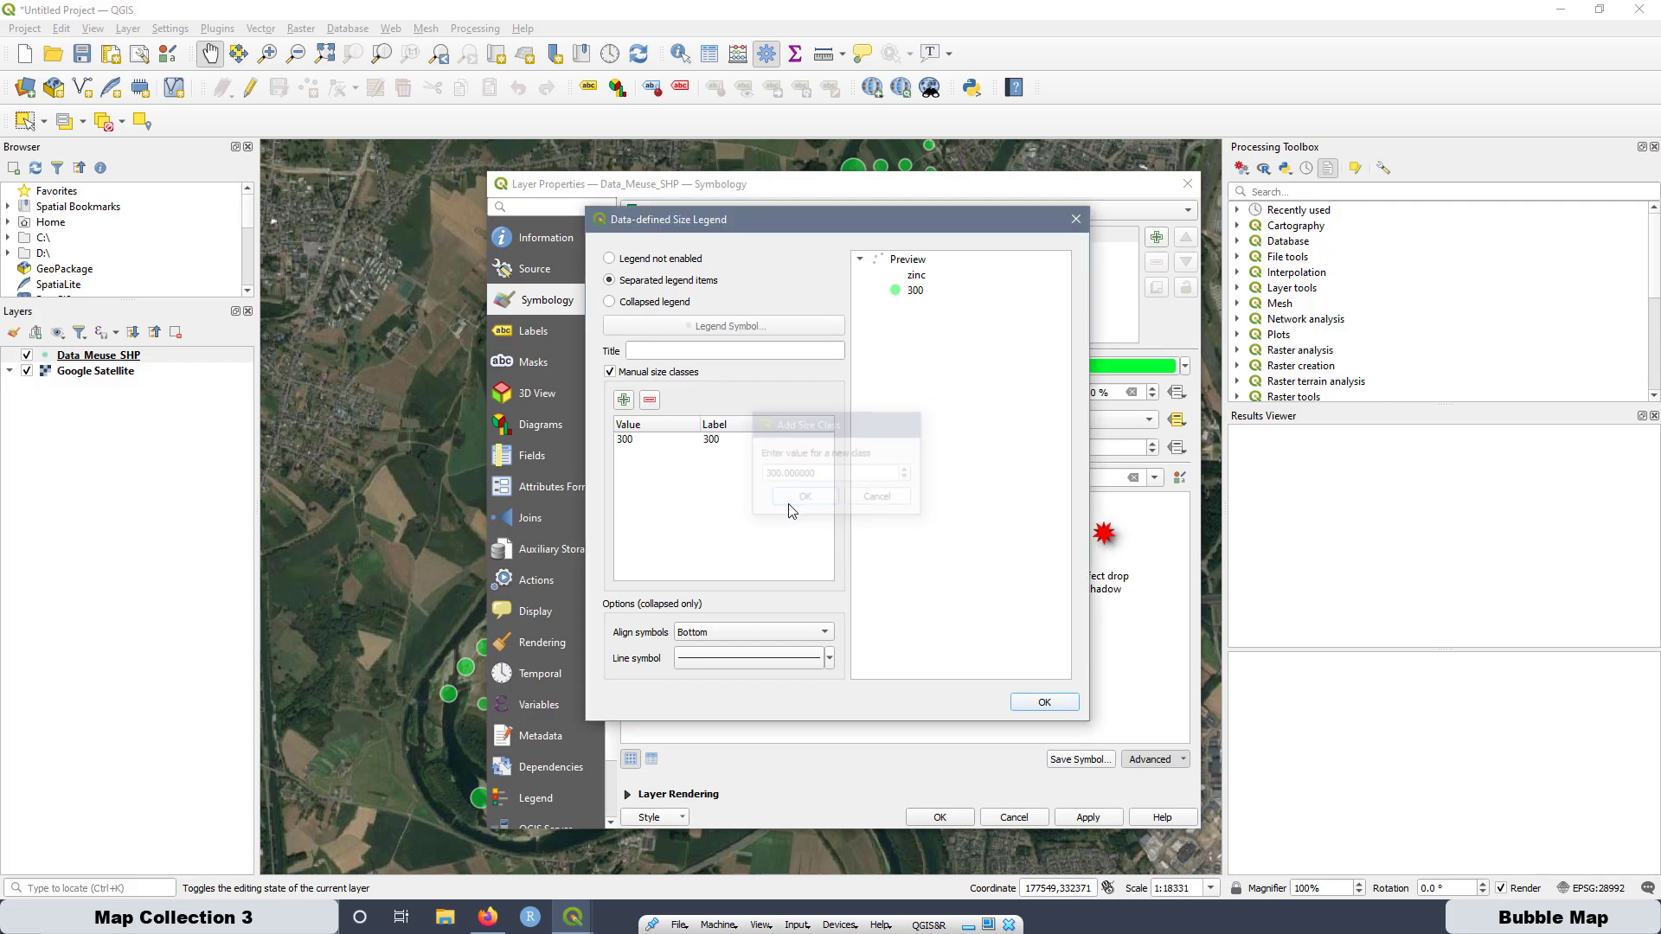
{"action": "left_click", "coordinate": [624, 400]}
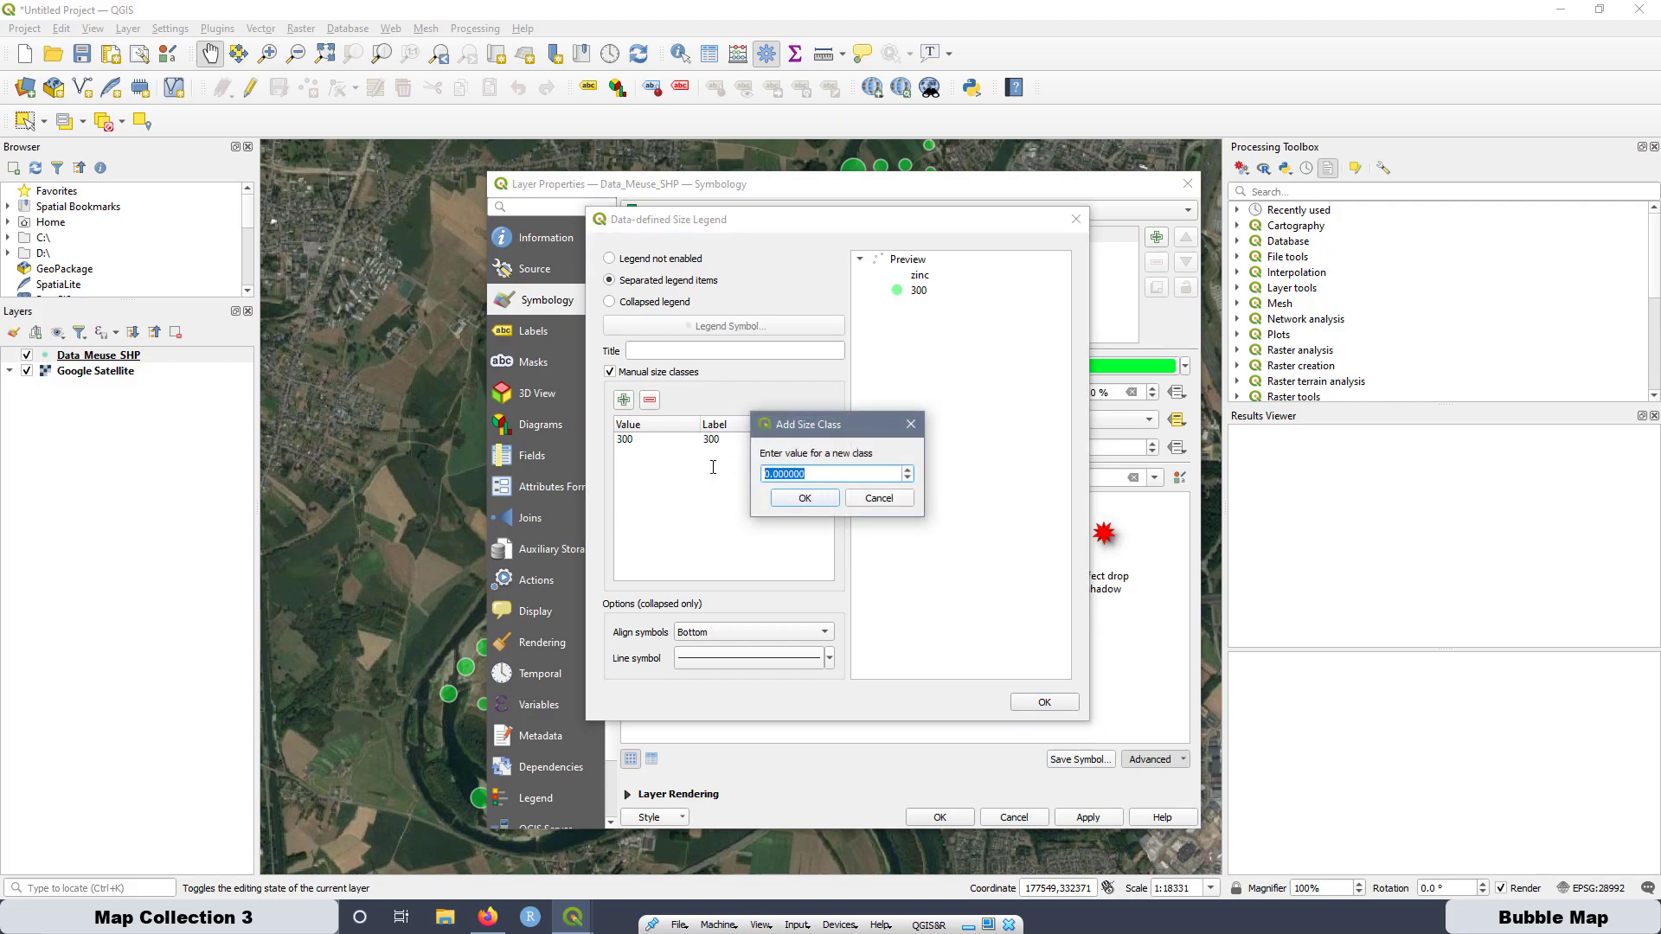
{"action": "type", "text": "60"}
{"action": "left_click", "coordinate": [804, 497]}
Add size classes 900, 1200, 1500 and 1800 and confirm the size legend settings.
{"action": "left_click", "coordinate": [624, 400]}
{"action": "type", "text": "900"}
{"action": "left_click", "coordinate": [805, 497]}
{"action": "left_click", "coordinate": [623, 400]}
{"action": "type", "text": "1200"}
{"action": "left_click", "coordinate": [805, 497]}
{"action": "left_click", "coordinate": [624, 400]}
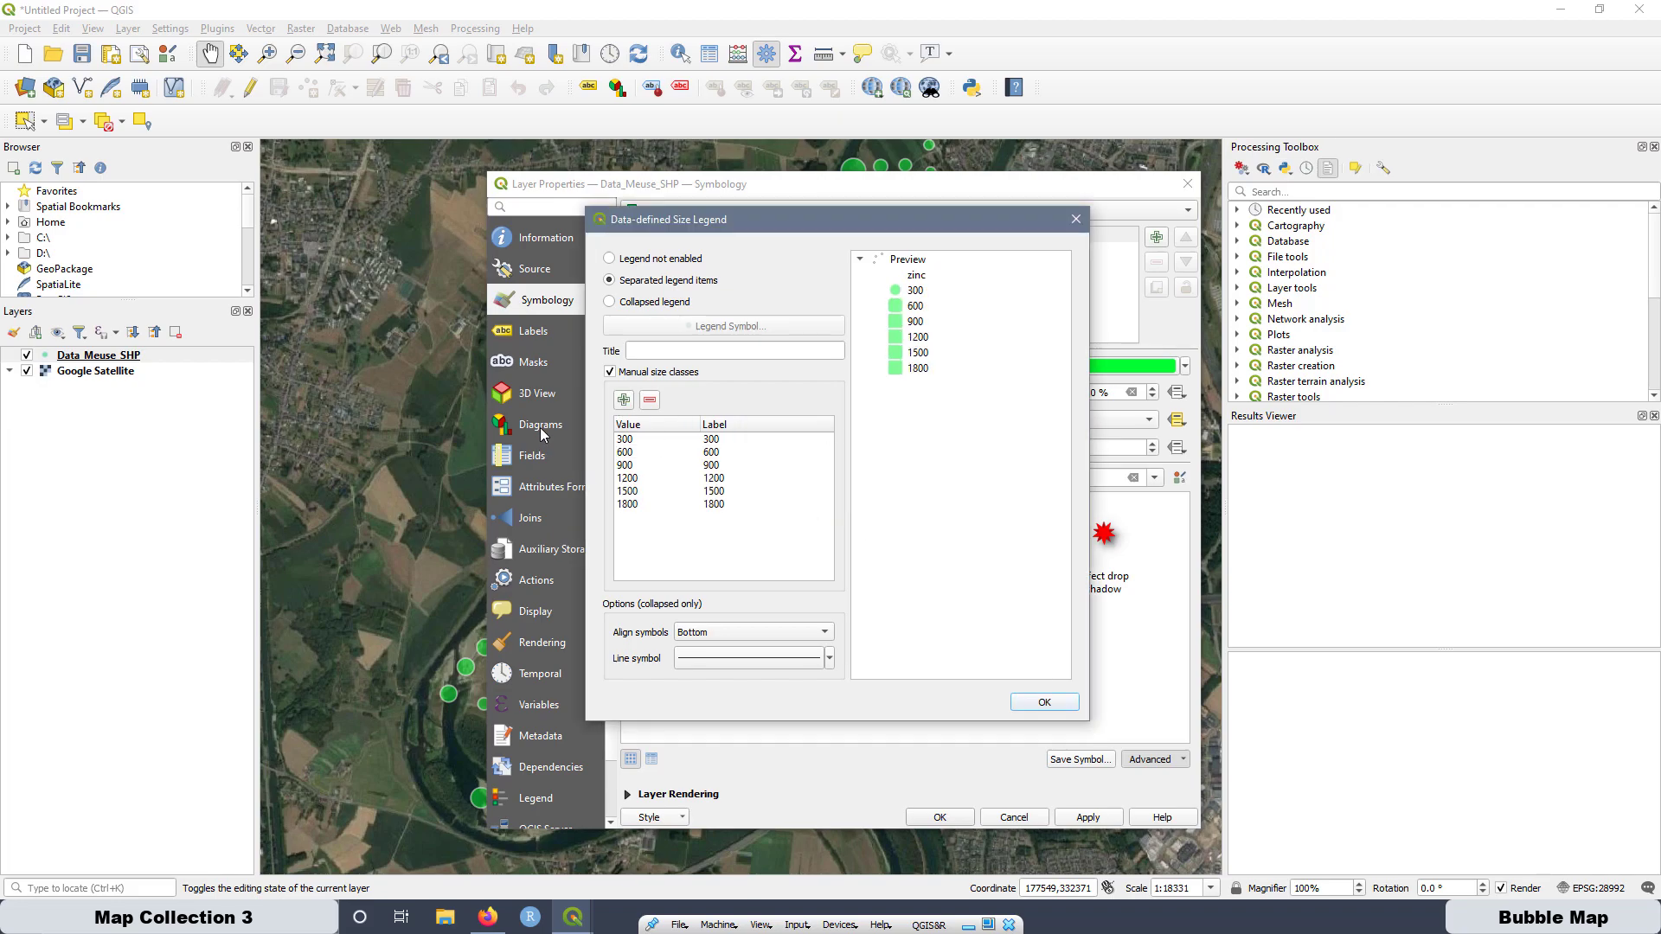
{"action": "left_click", "coordinate": [1049, 701]}
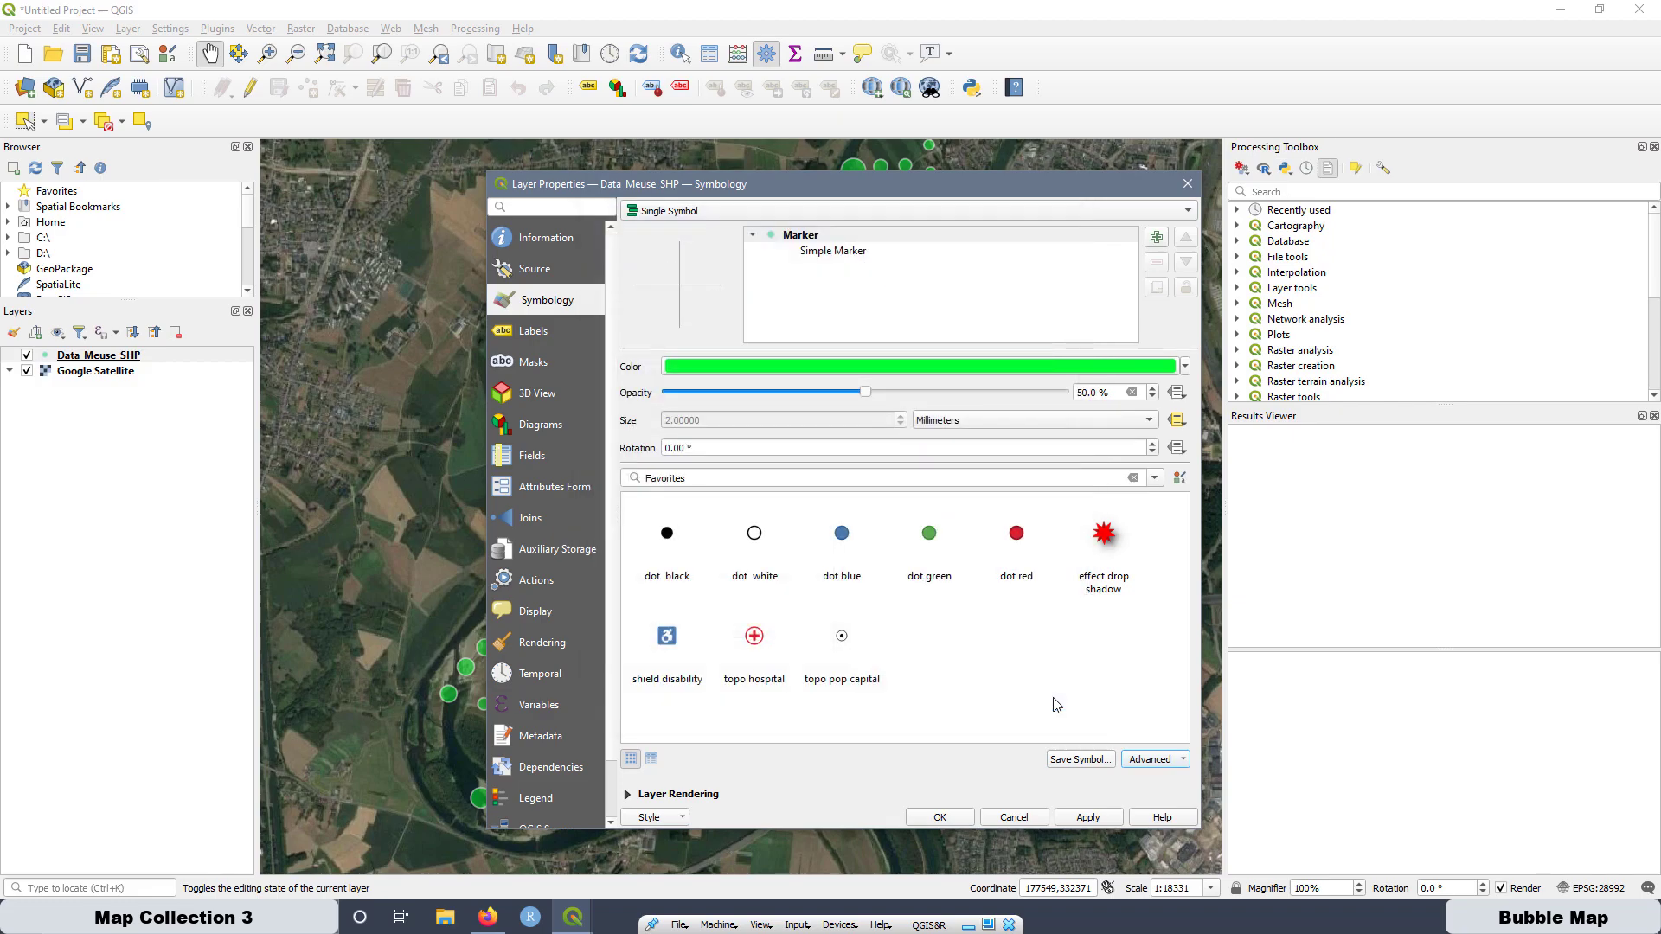
Apply the size legend, close the layer properties and create a new print layout titled '1'.
{"action": "left_click", "coordinate": [1085, 821]}
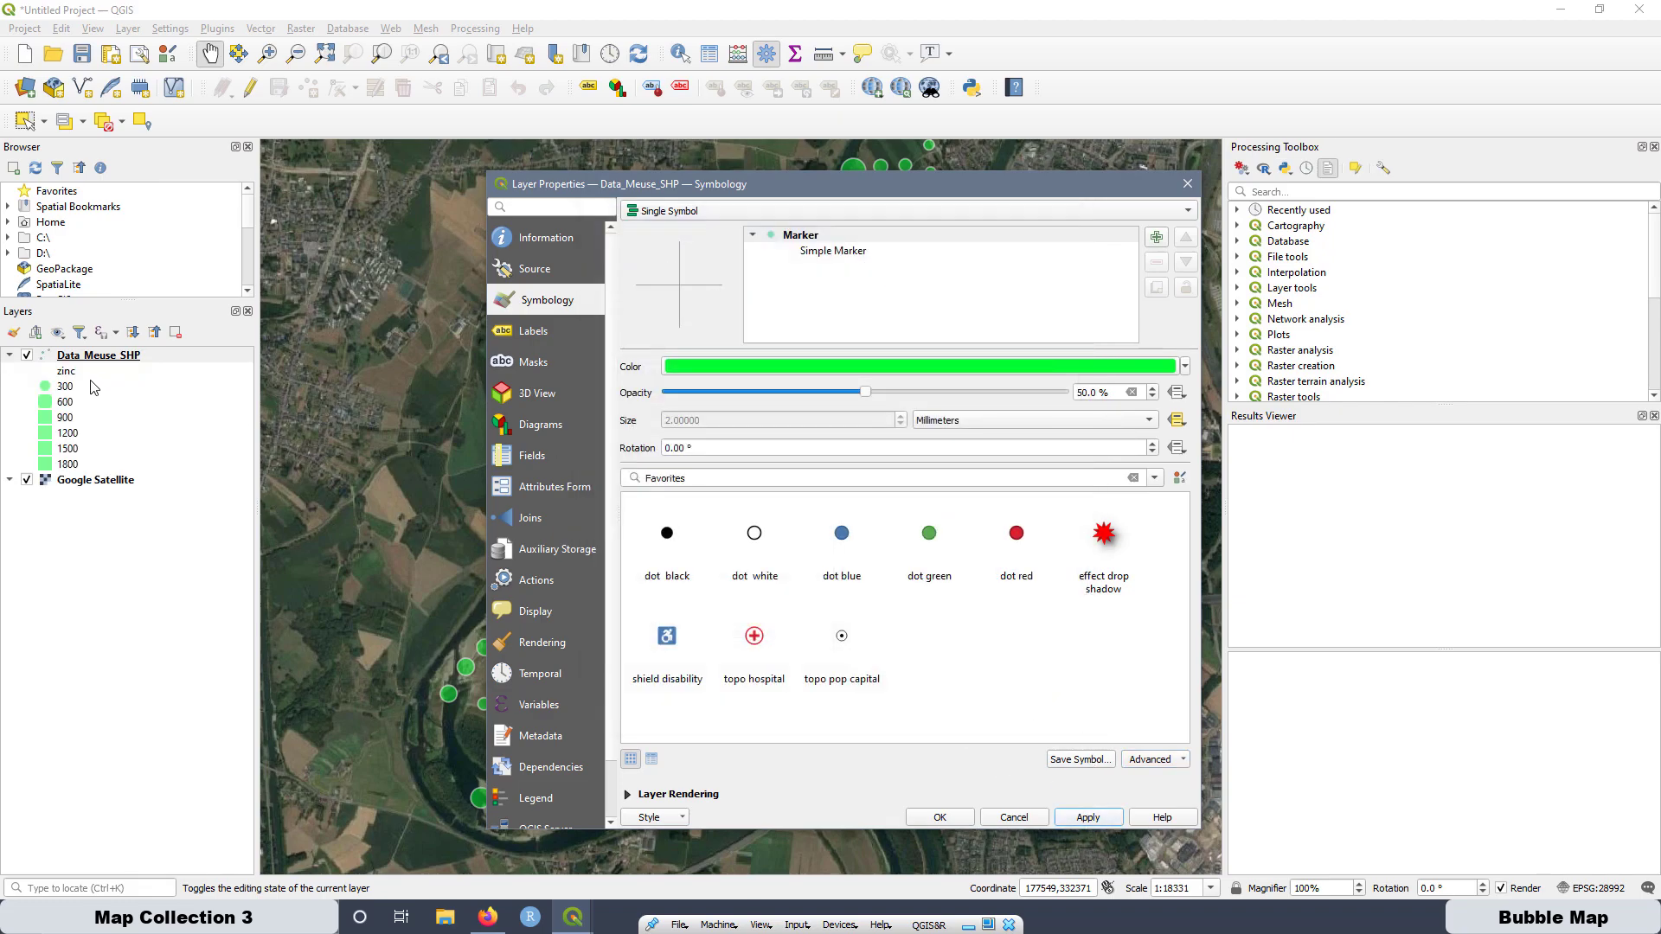
{"action": "left_click", "coordinate": [939, 817]}
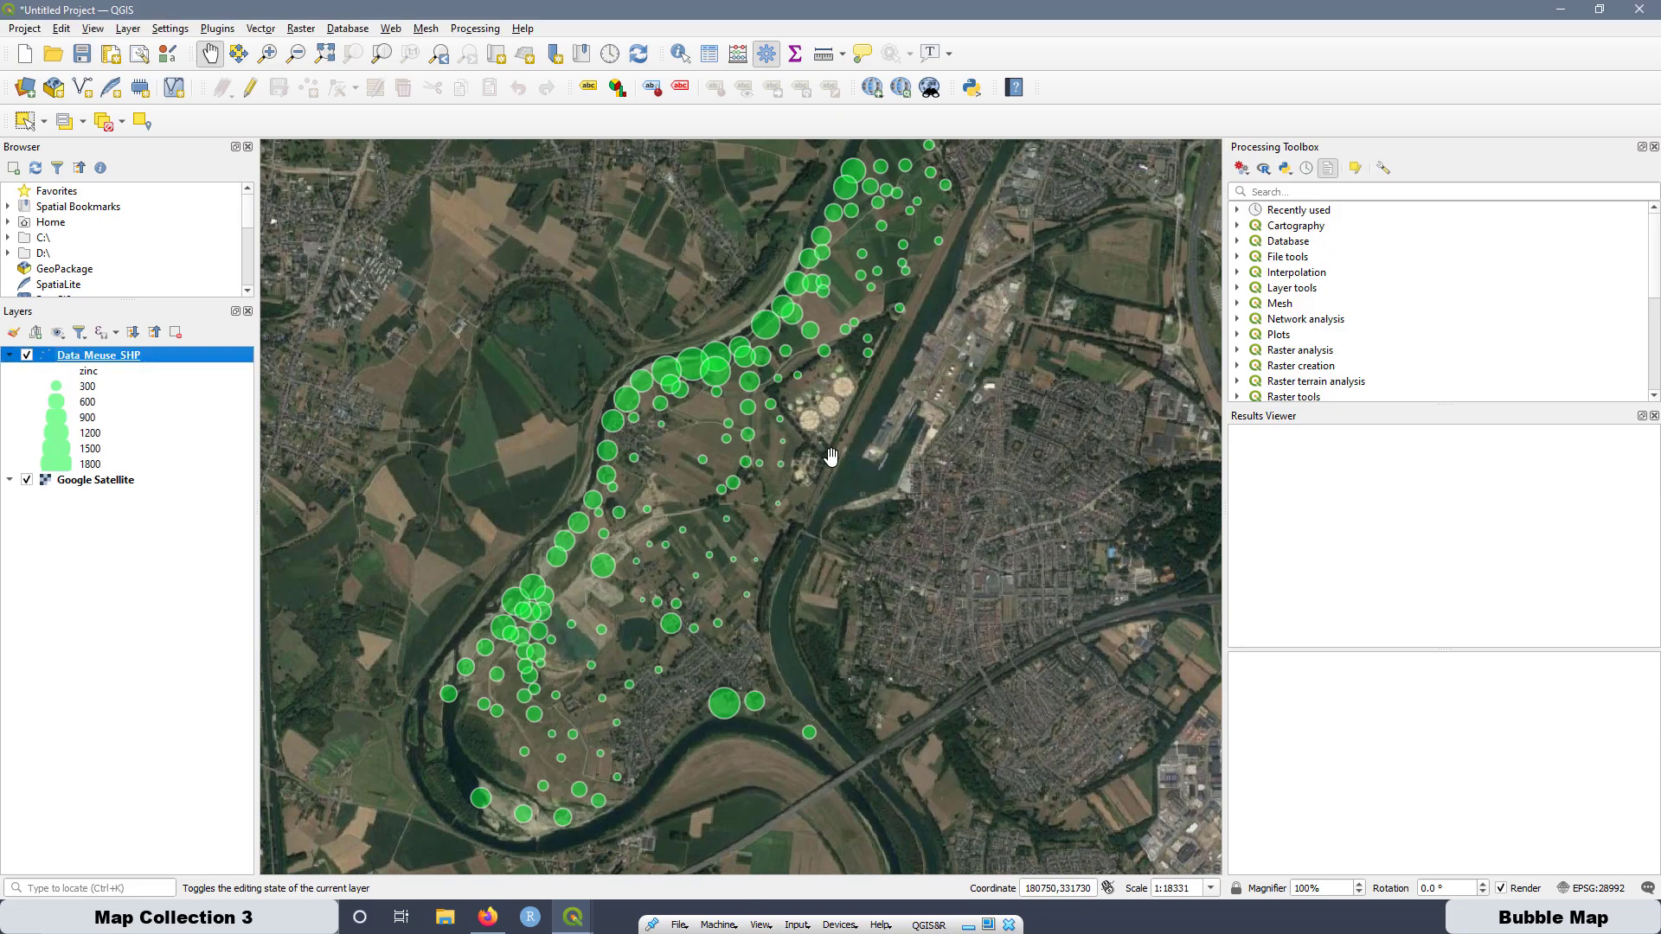
{"action": "left_click", "coordinate": [109, 57]}
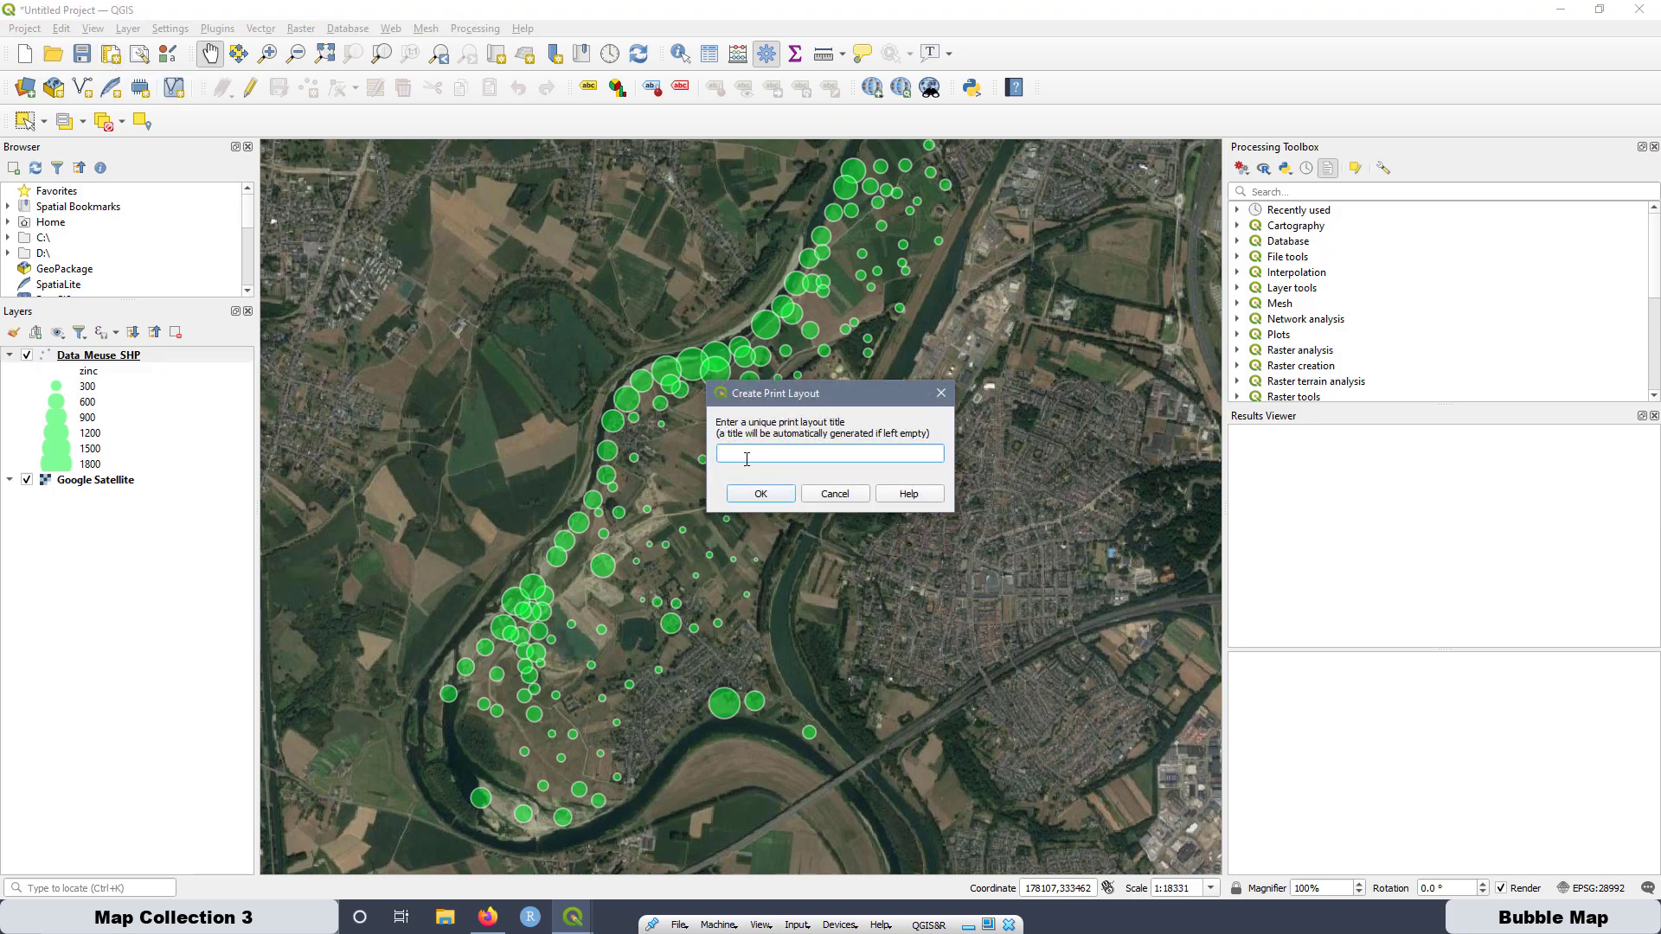
{"action": "left_click", "coordinate": [772, 494]}
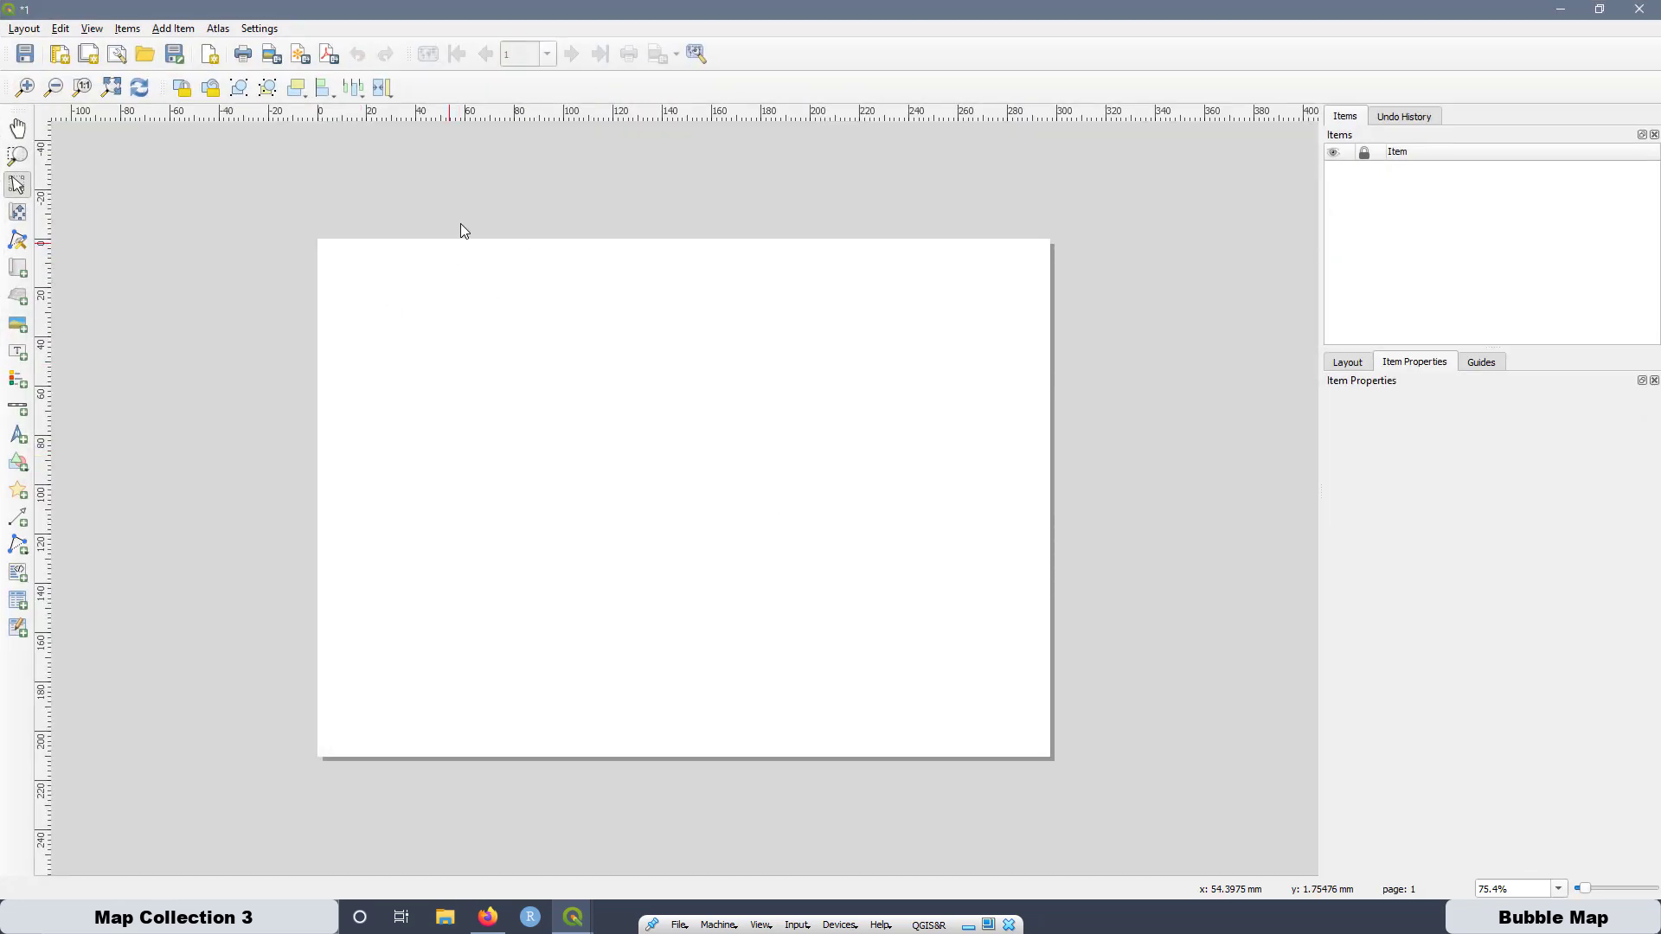
Set the layout page size to A4 in portrait orientation, 210 × 297 mm.
{"action": "right_click", "coordinate": [654, 400]}
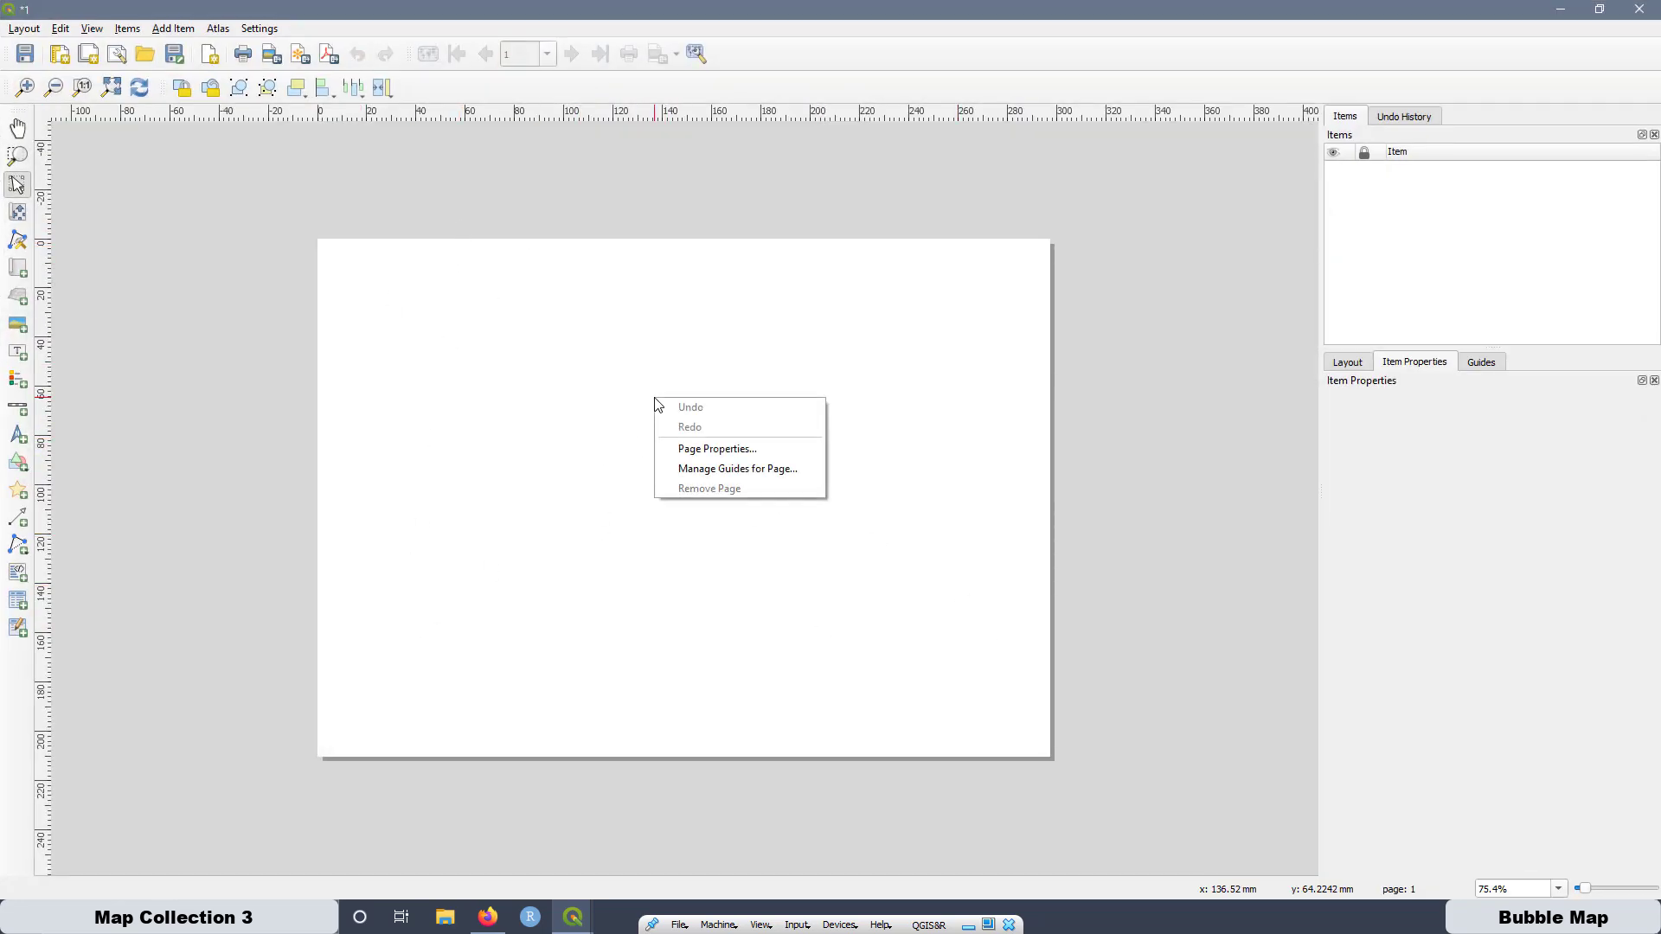
{"action": "right_click", "coordinate": [556, 395]}
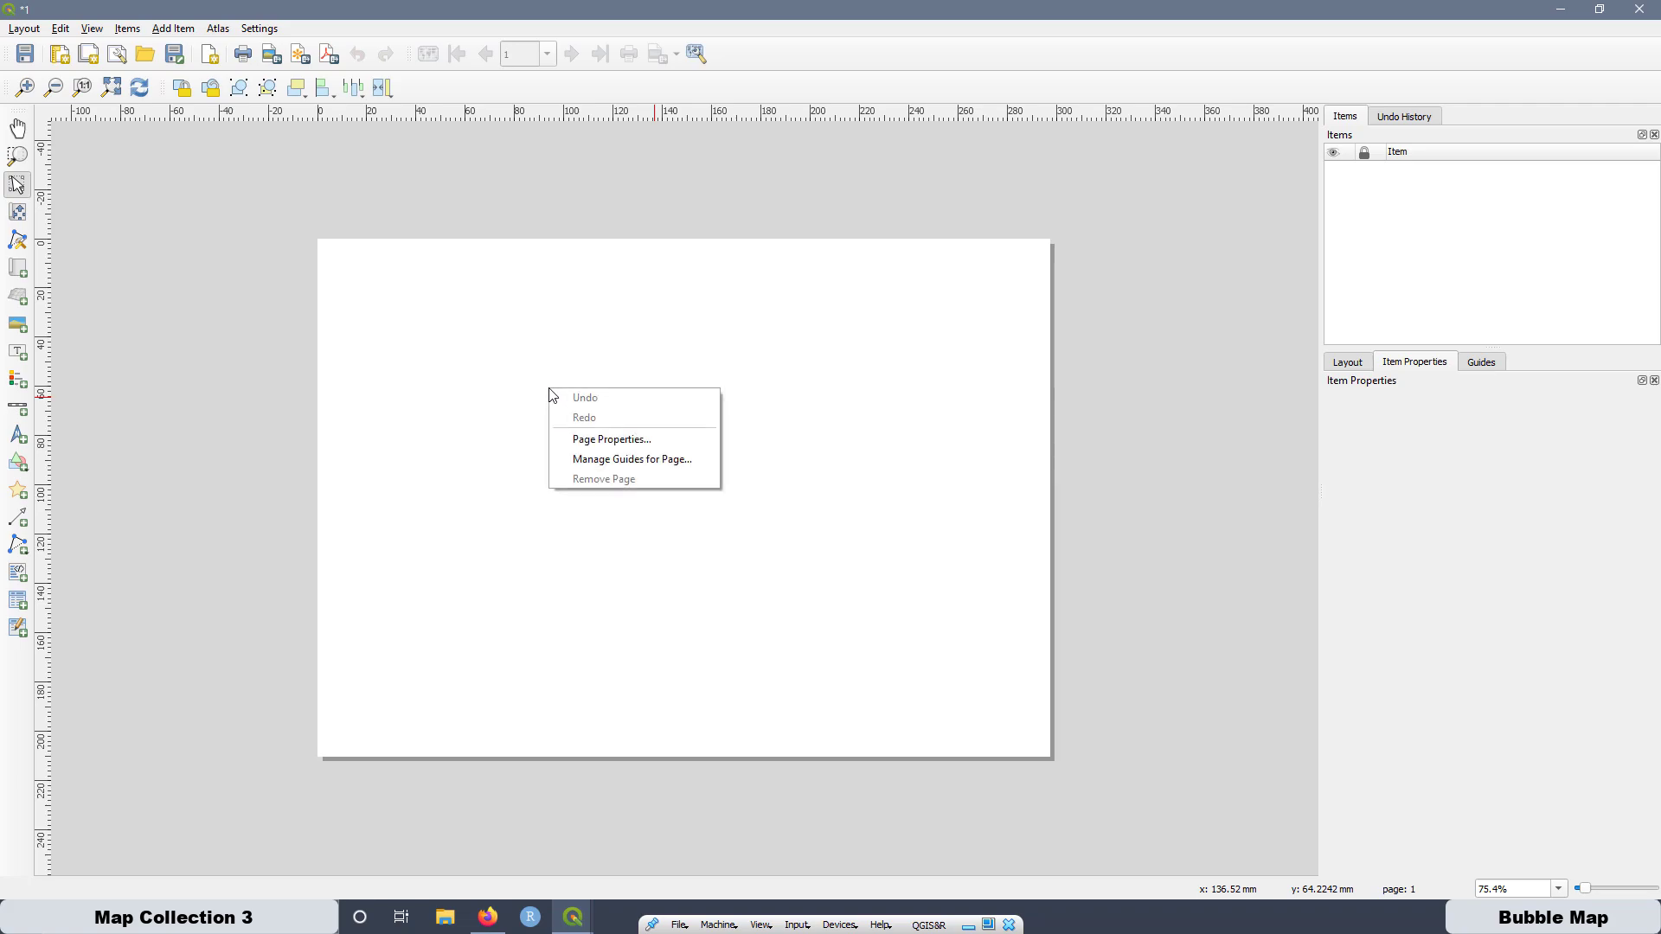
{"action": "left_click", "coordinate": [604, 441]}
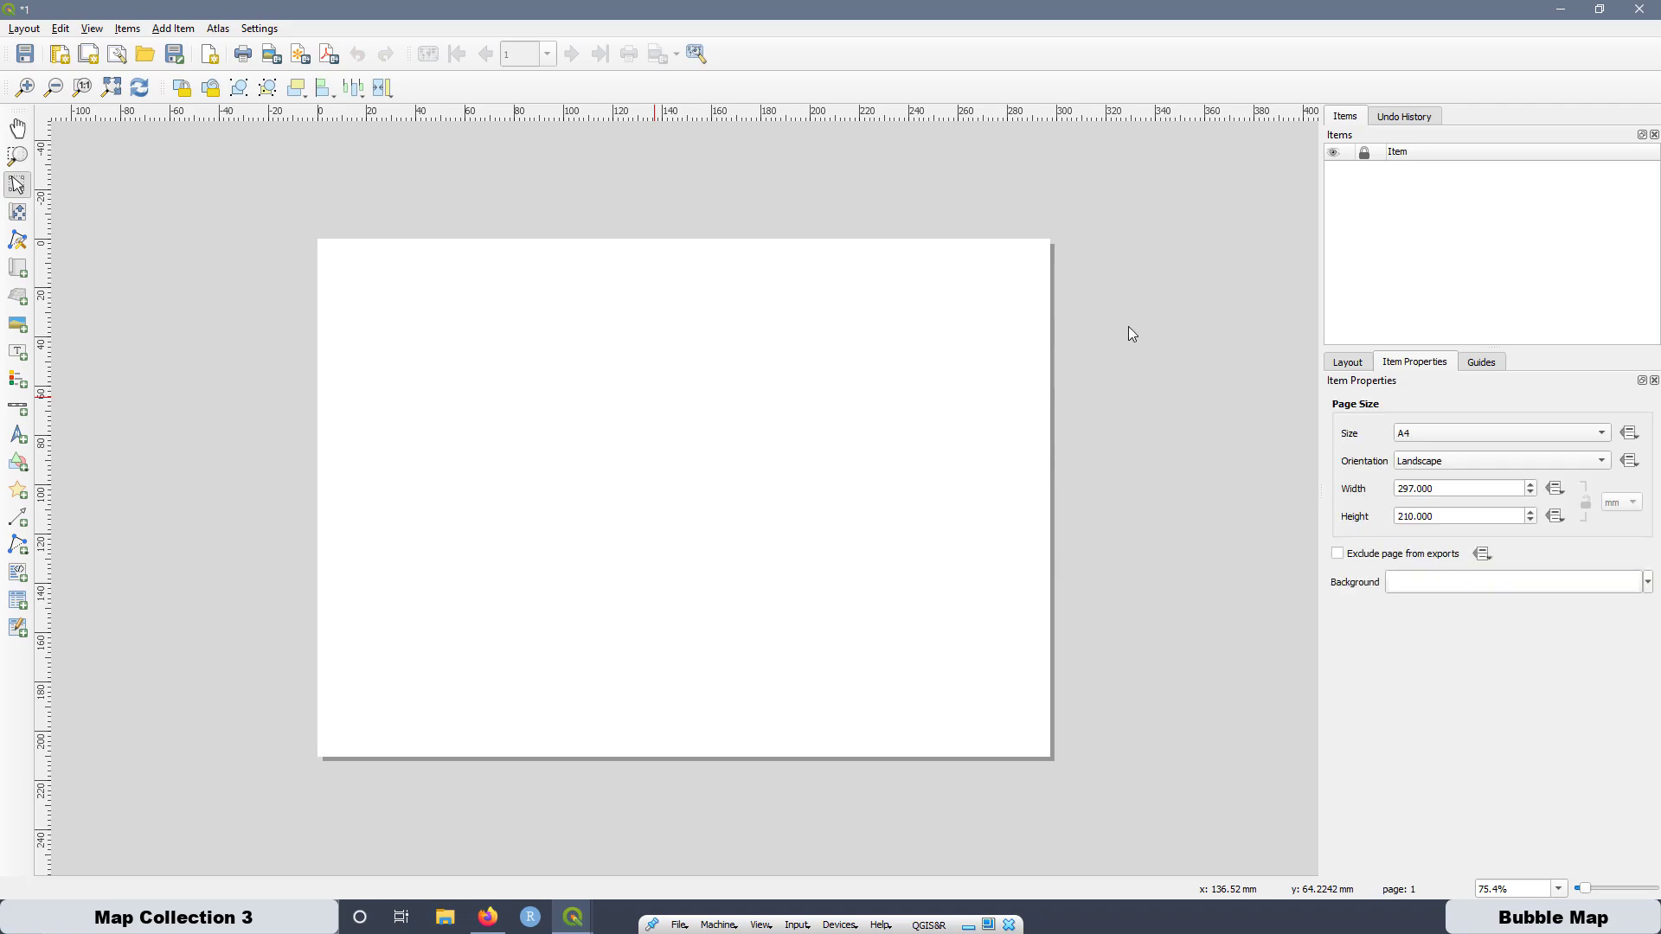
{"action": "left_click", "coordinate": [1441, 464]}
{"action": "left_click", "coordinate": [1427, 443]}
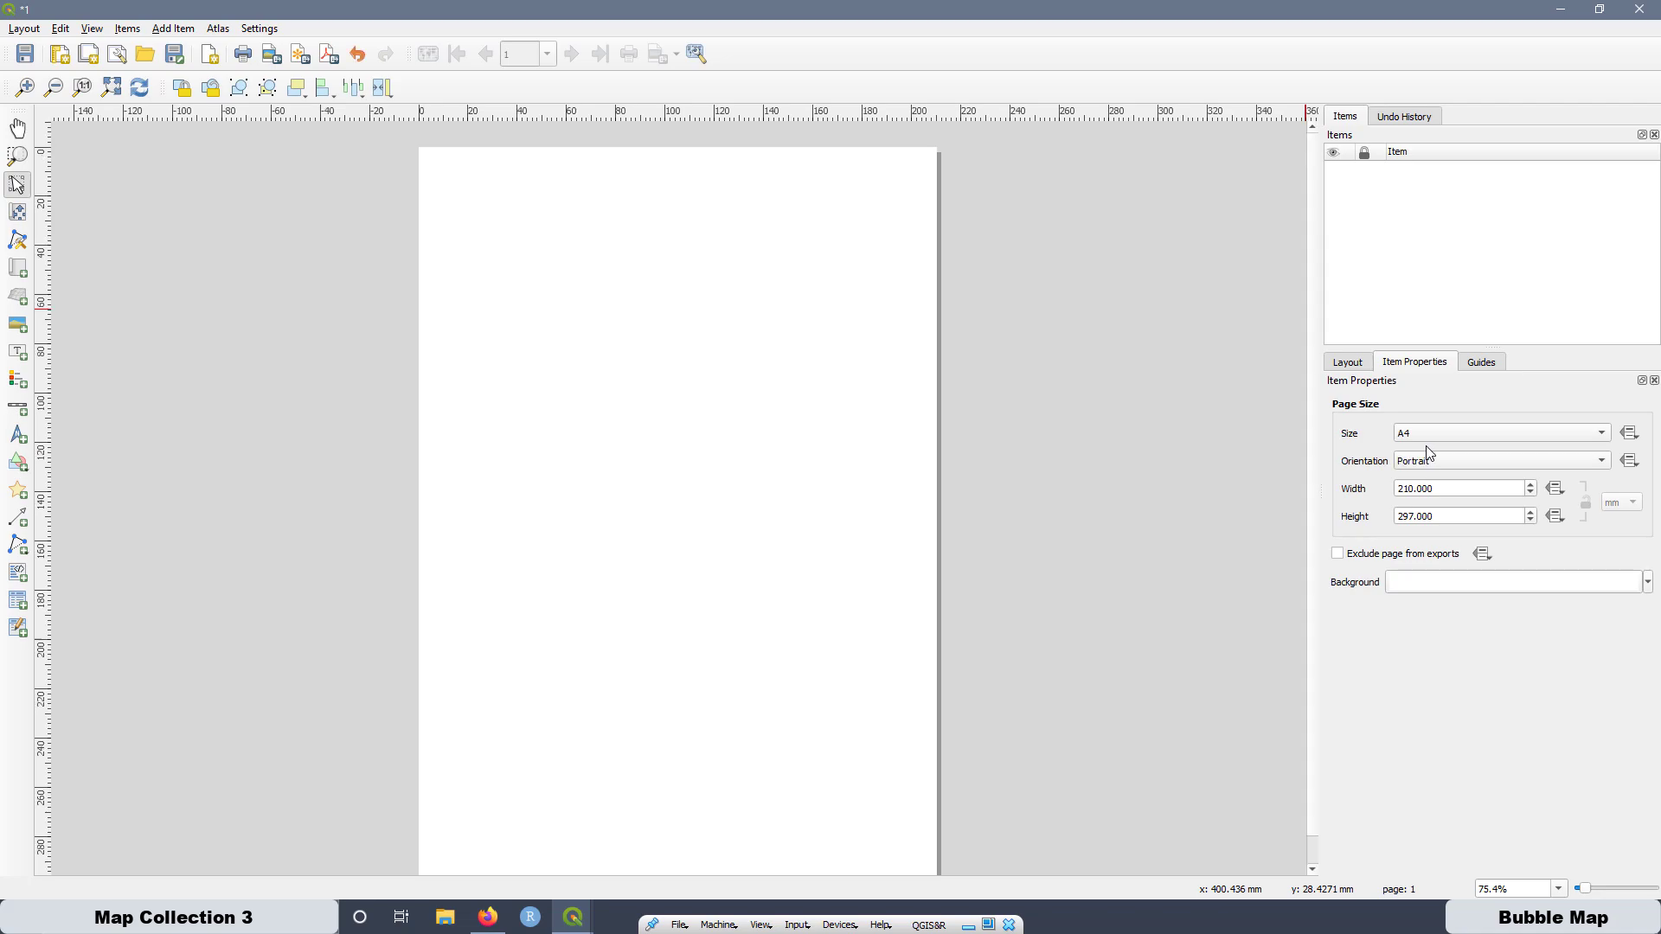
{"action": "left_click", "coordinate": [17, 268]}
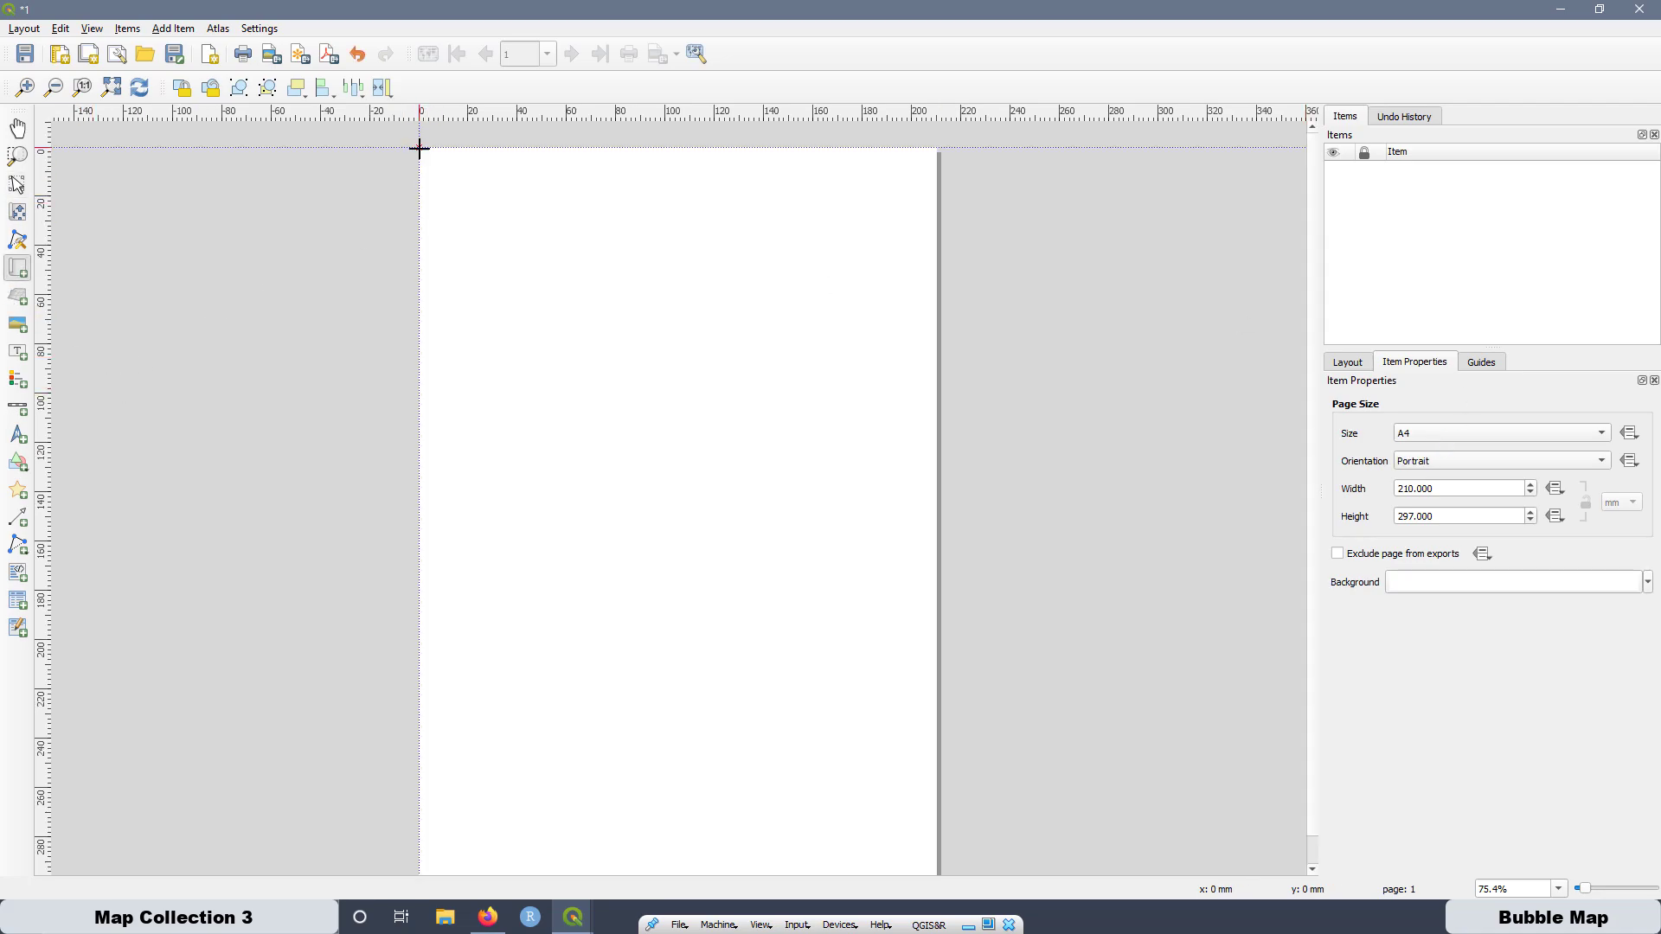
Draw a map frame covering the whole A4 page and set its scale to 1:20000.
{"action": "left_click_drag", "start_coordinate": [418, 149], "coordinate": [936, 877]}
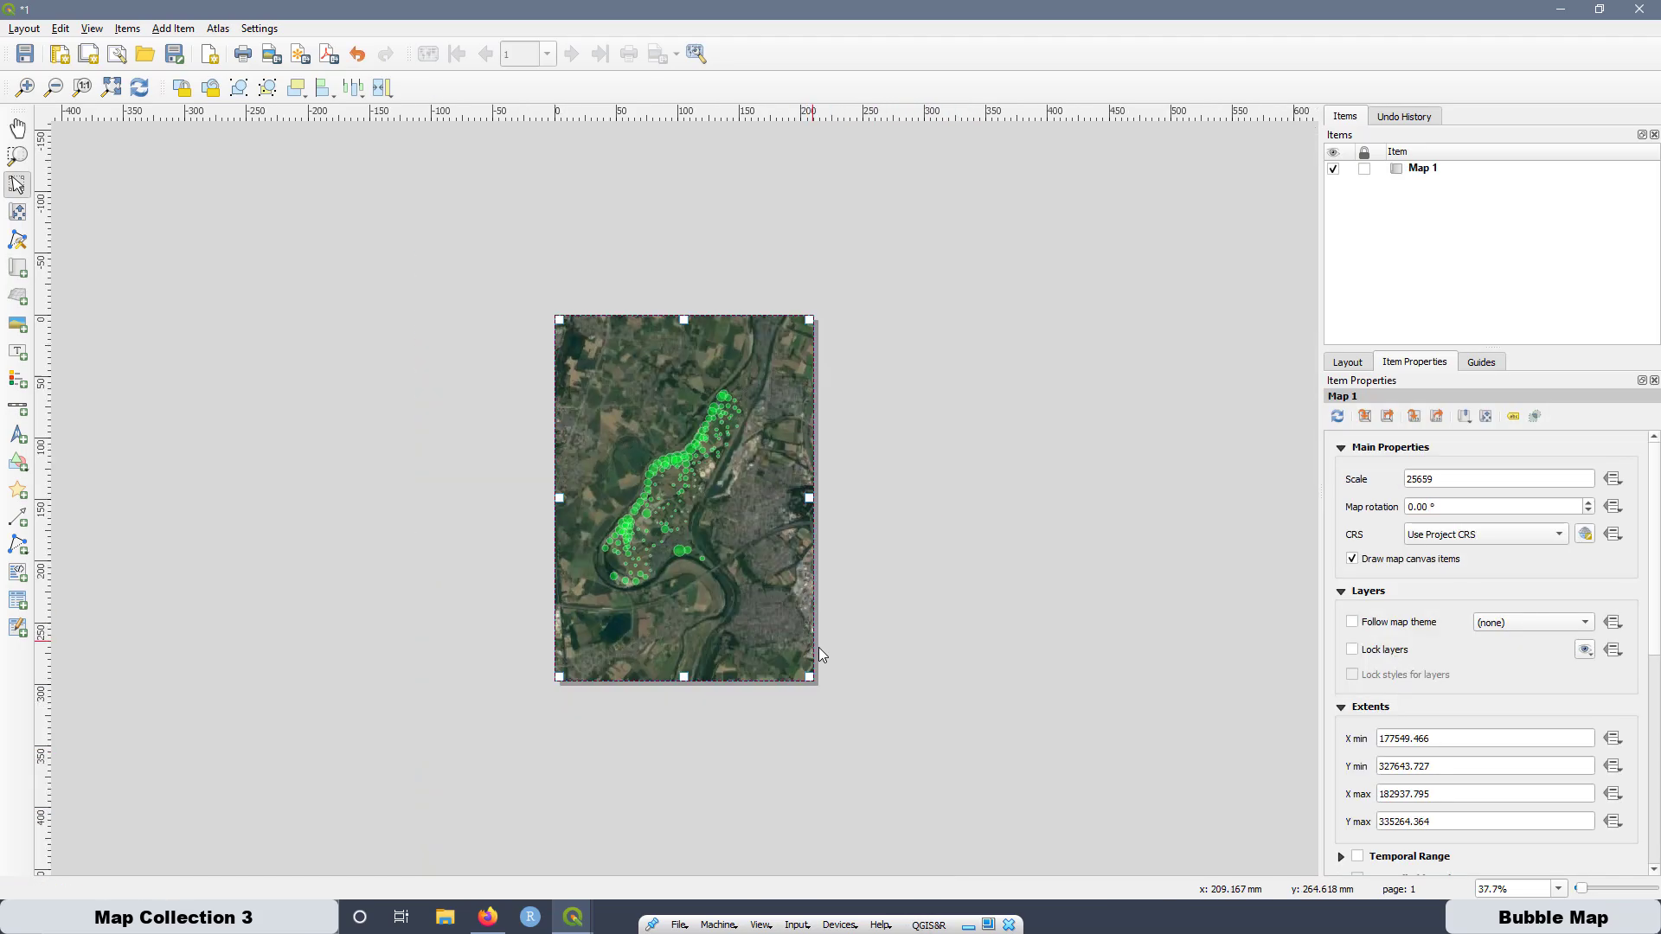
{"action": "left_click_drag", "start_coordinate": [1443, 484], "coordinate": [1383, 479]}
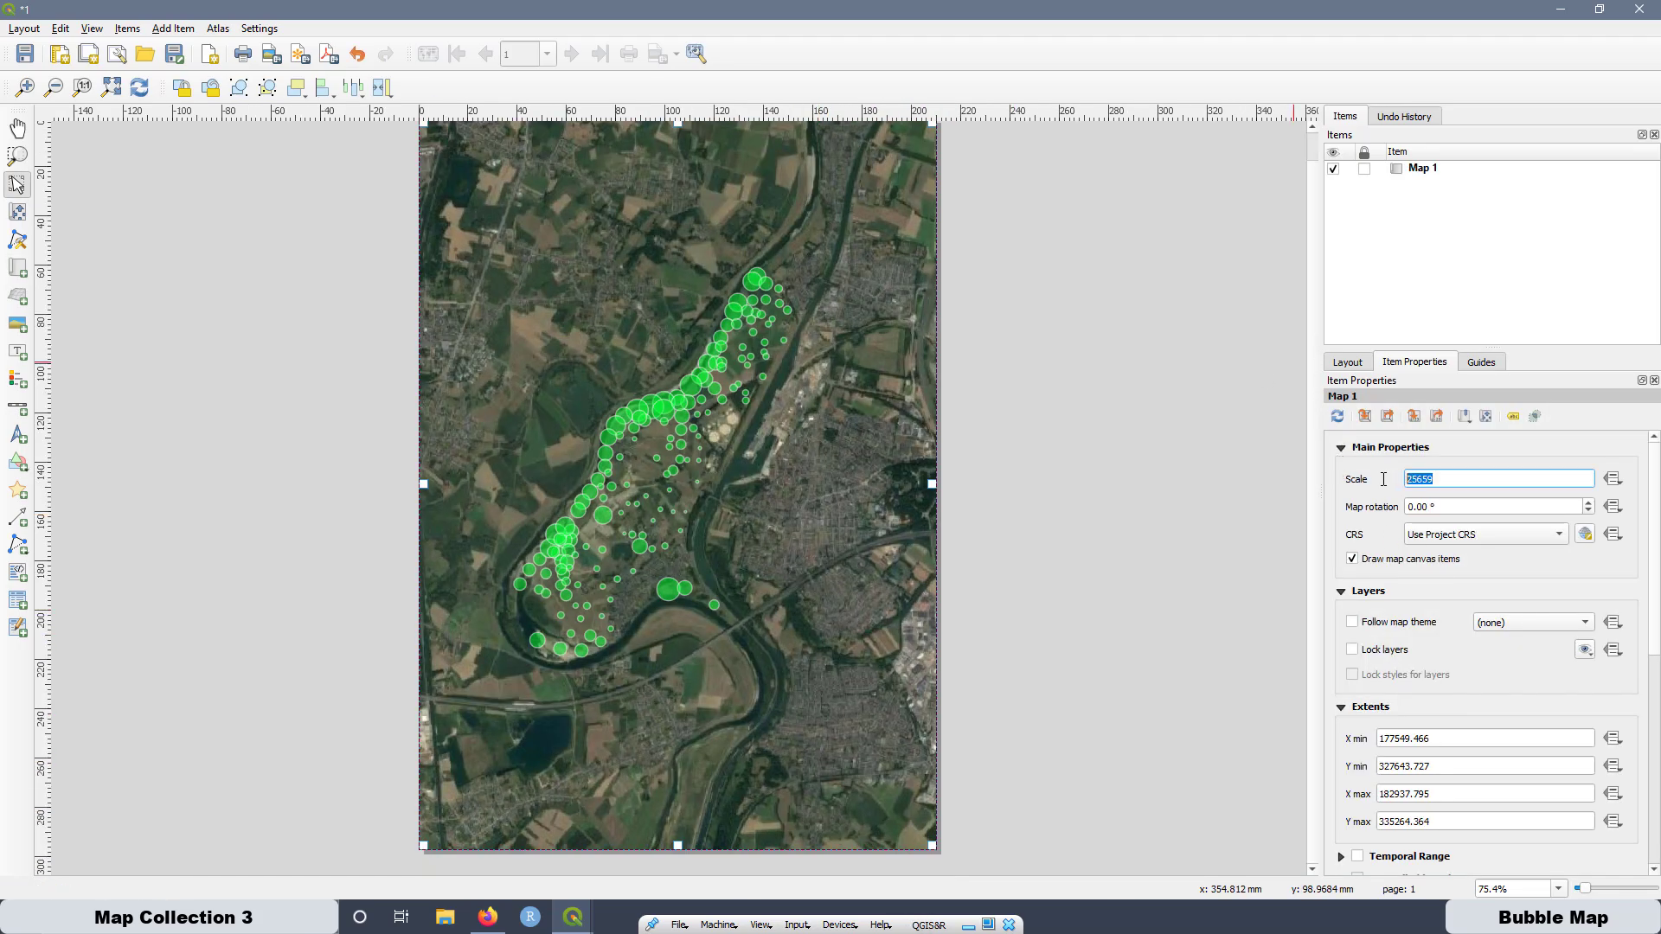
{"action": "type", "text": "20000"}
{"action": "key", "text": "Return"}
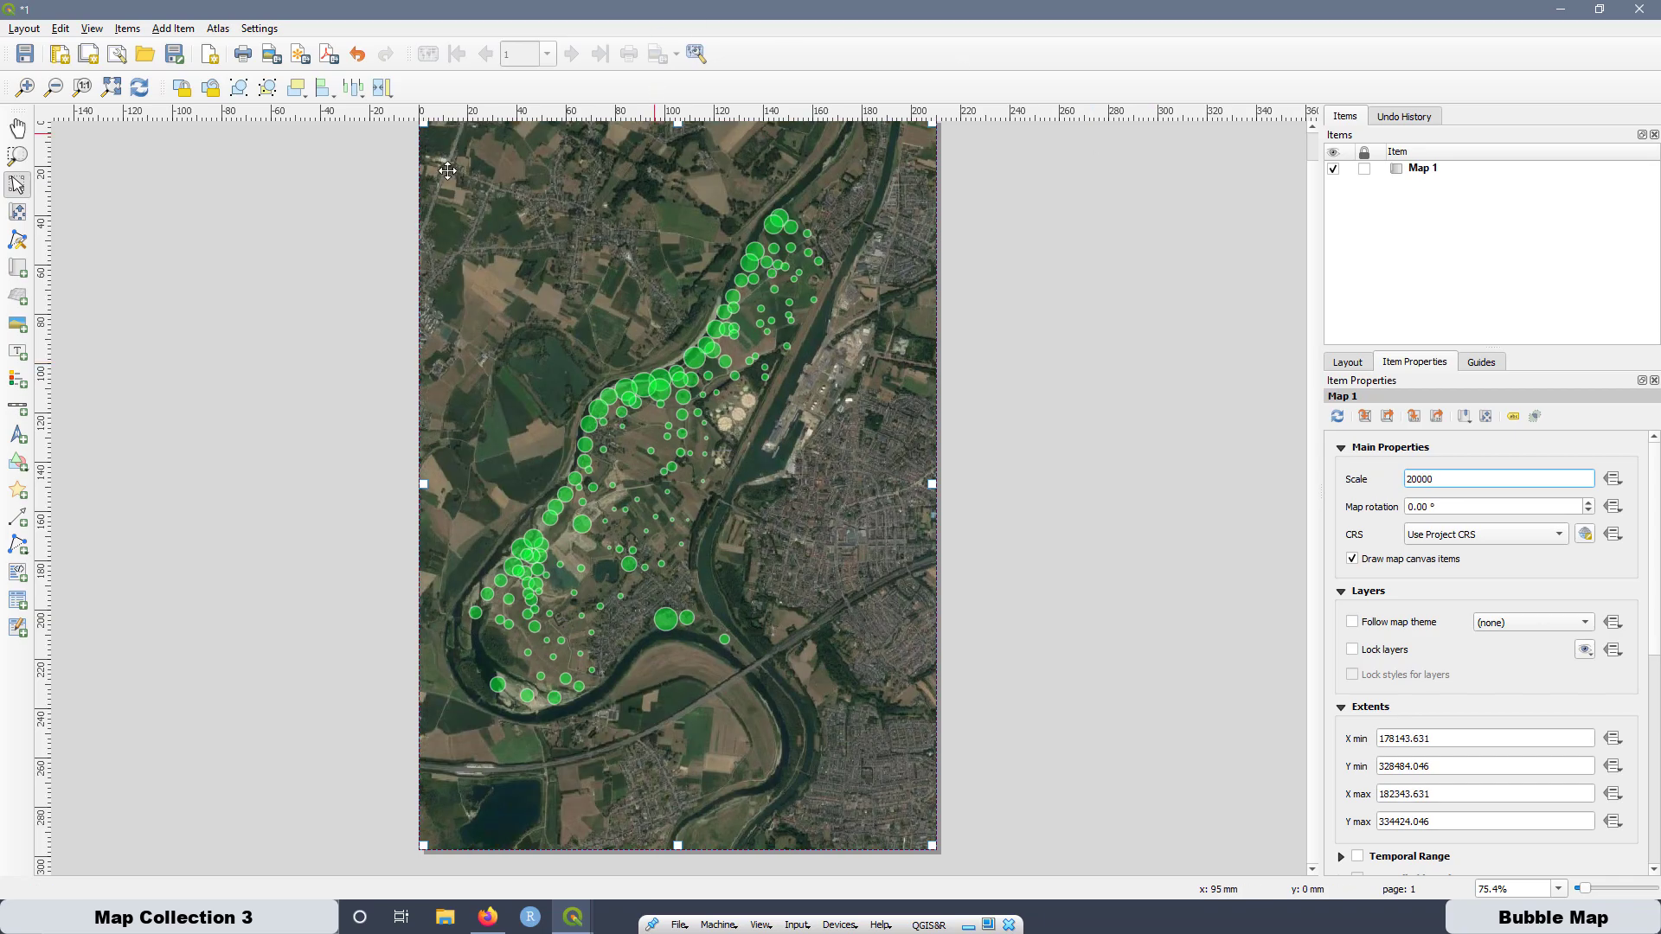
Pan the map content so the river points sit slightly further right.
{"action": "left_click", "coordinate": [17, 212]}
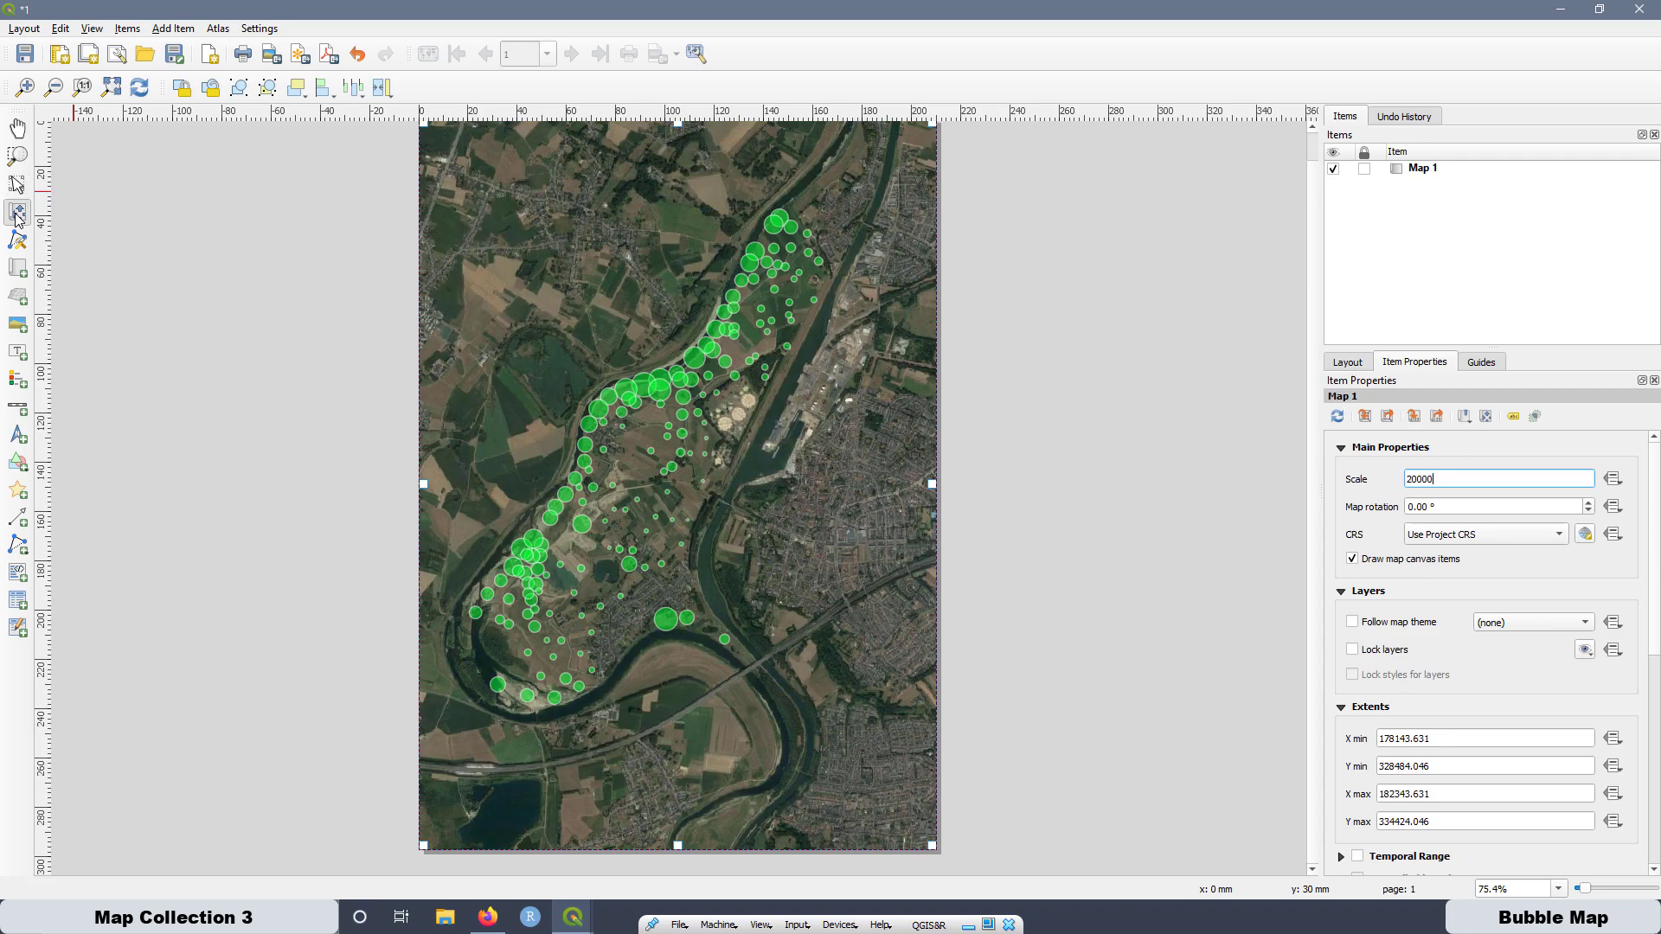
{"action": "left_click", "coordinate": [584, 452]}
{"action": "left_click_drag", "start_coordinate": [584, 452], "coordinate": [684, 503]}
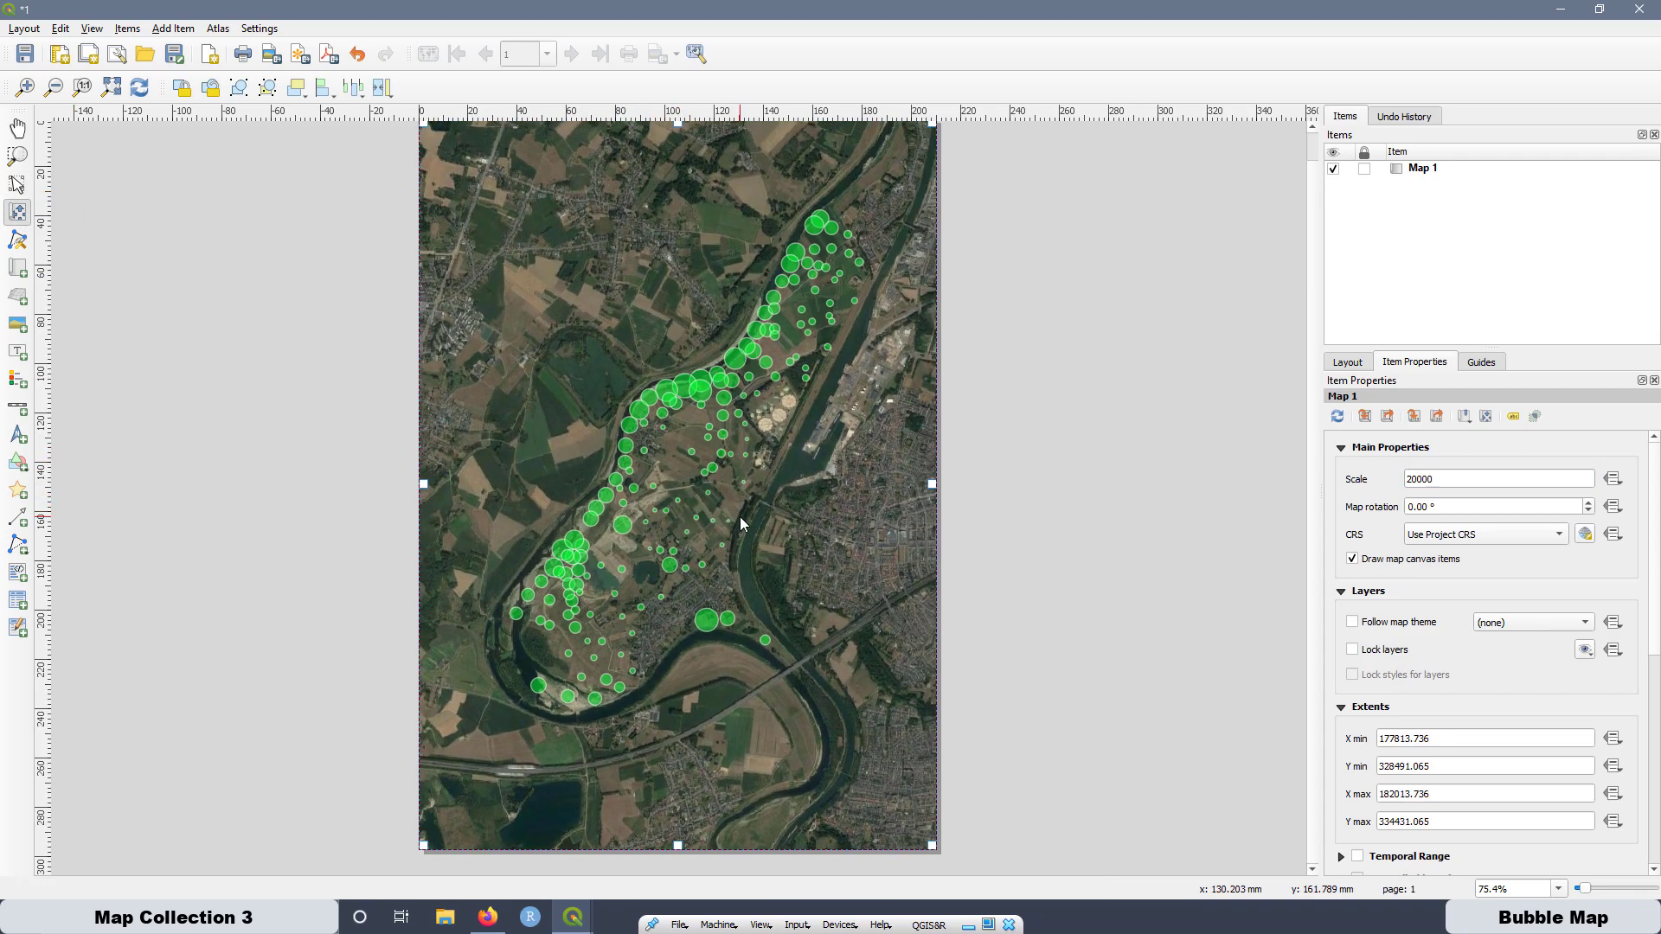
Draw a legend box at the map's bottom-right, disable Auto update and remove Google Satellite.
{"action": "left_click", "coordinate": [14, 383]}
{"action": "mouse_move", "coordinate": [790, 559]}
{"action": "left_mouse_down"}
{"action": "mouse_move", "coordinate": [854, 757]}
{"action": "mouse_move", "coordinate": [937, 836]}
{"action": "left_mouse_up"}
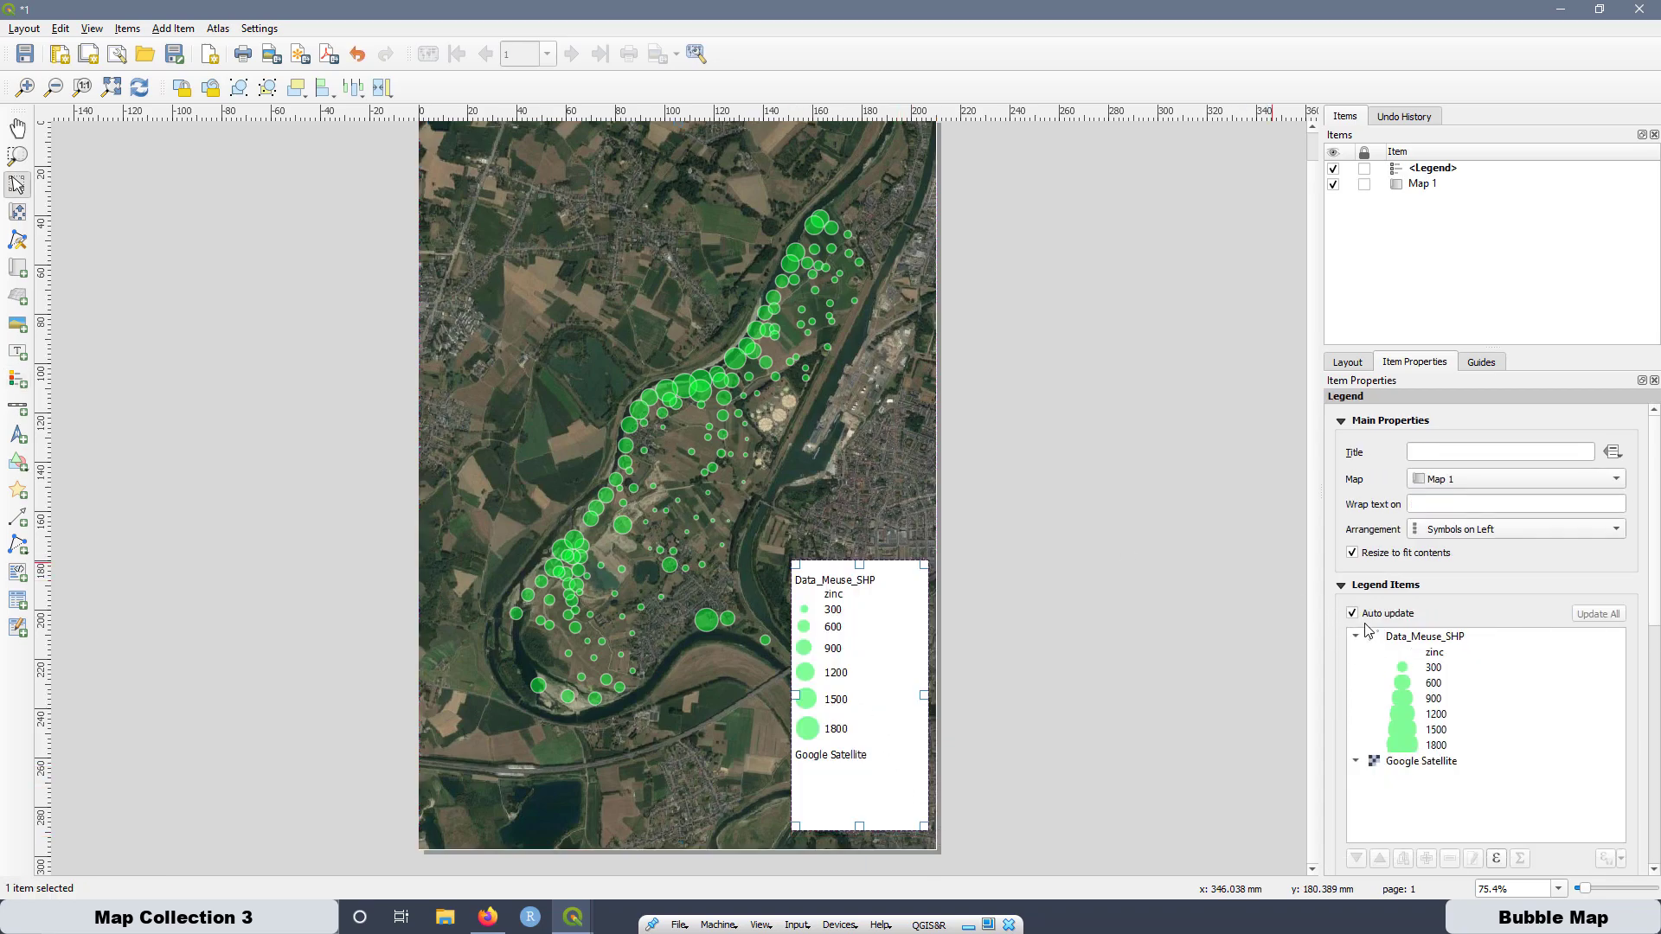
{"action": "left_click", "coordinate": [1352, 612]}
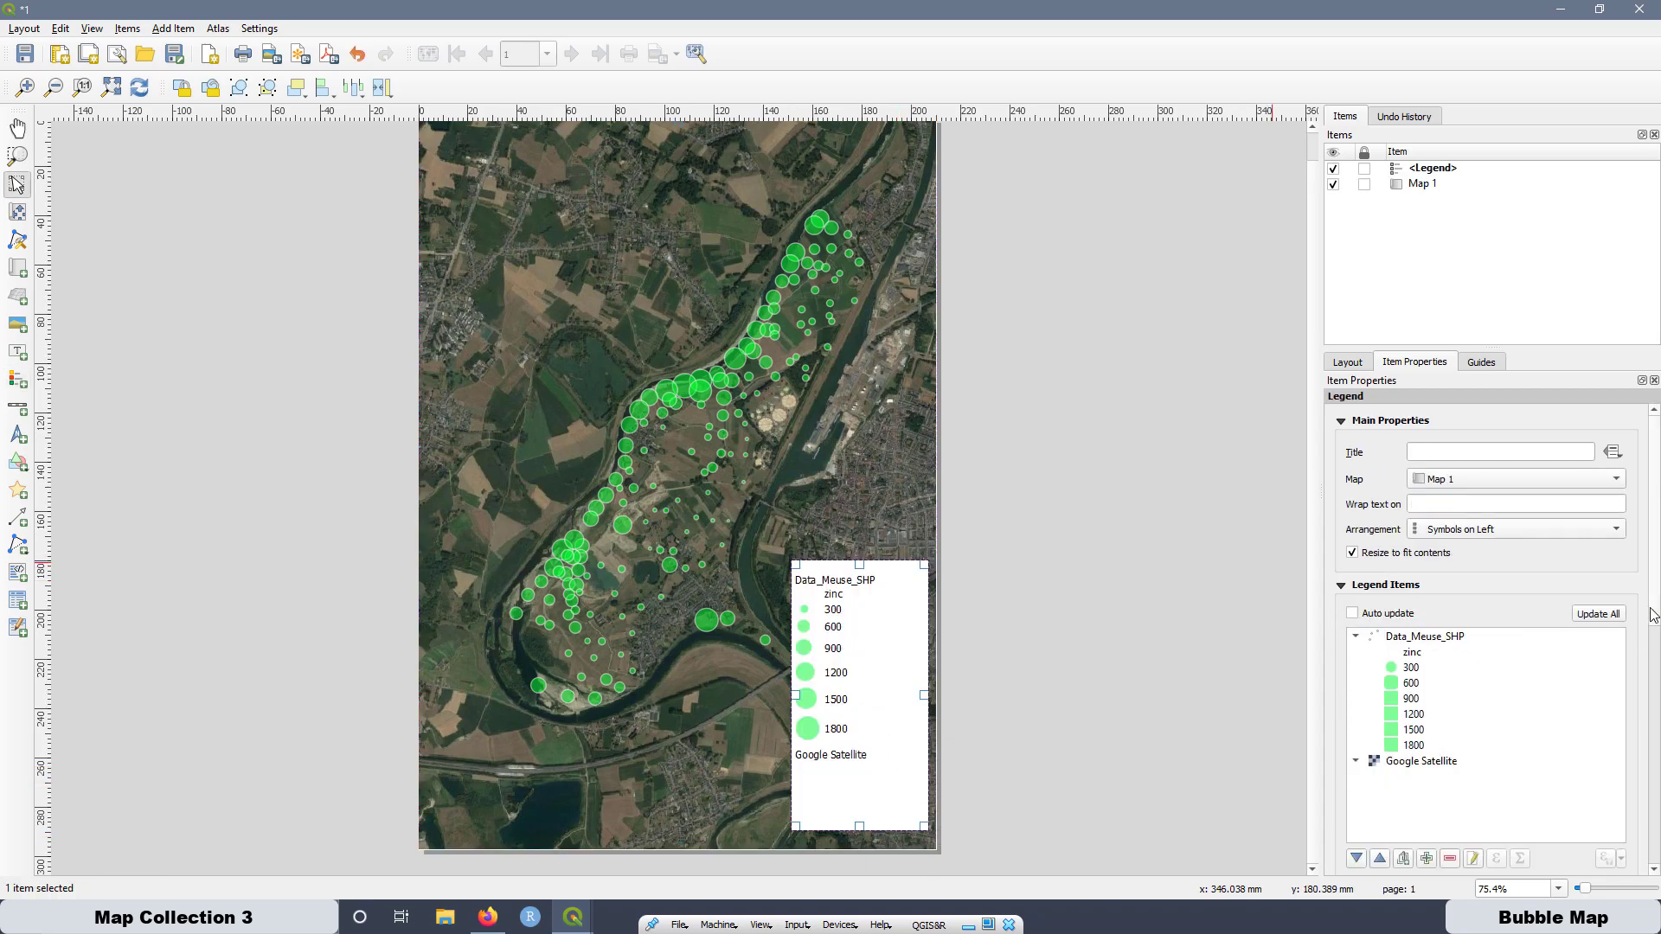
{"action": "scroll", "coordinate": [1646, 662], "scroll_direction": "down", "scroll_amount": 3}
{"action": "left_click", "coordinate": [1409, 645]}
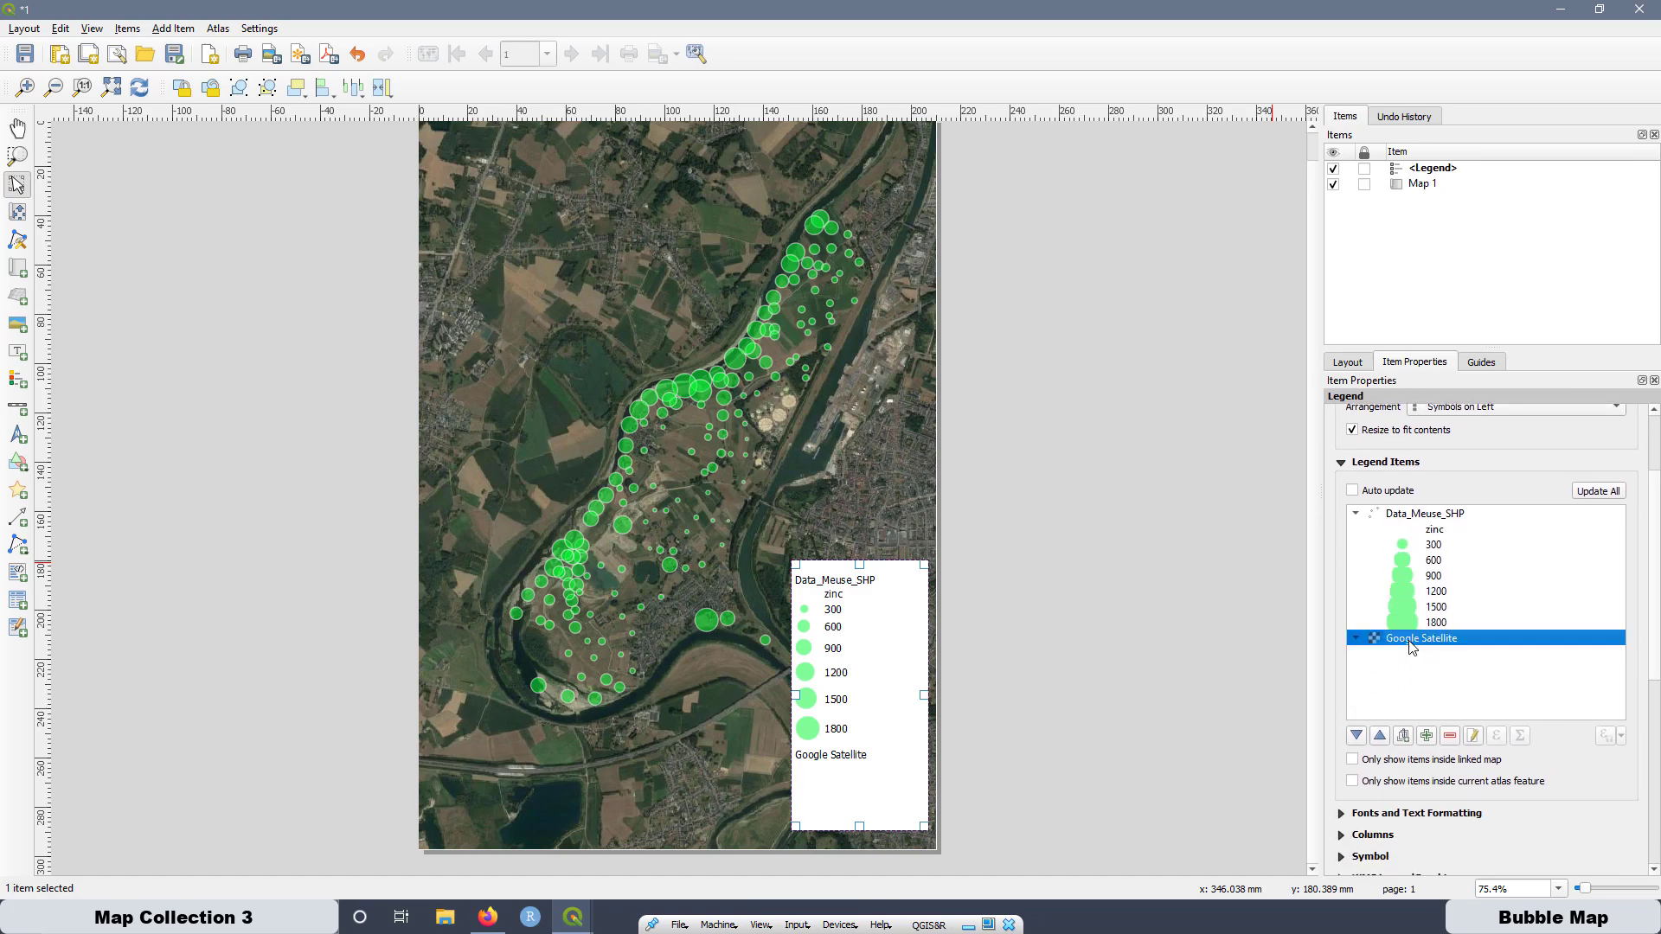
{"action": "left_click", "coordinate": [1450, 738]}
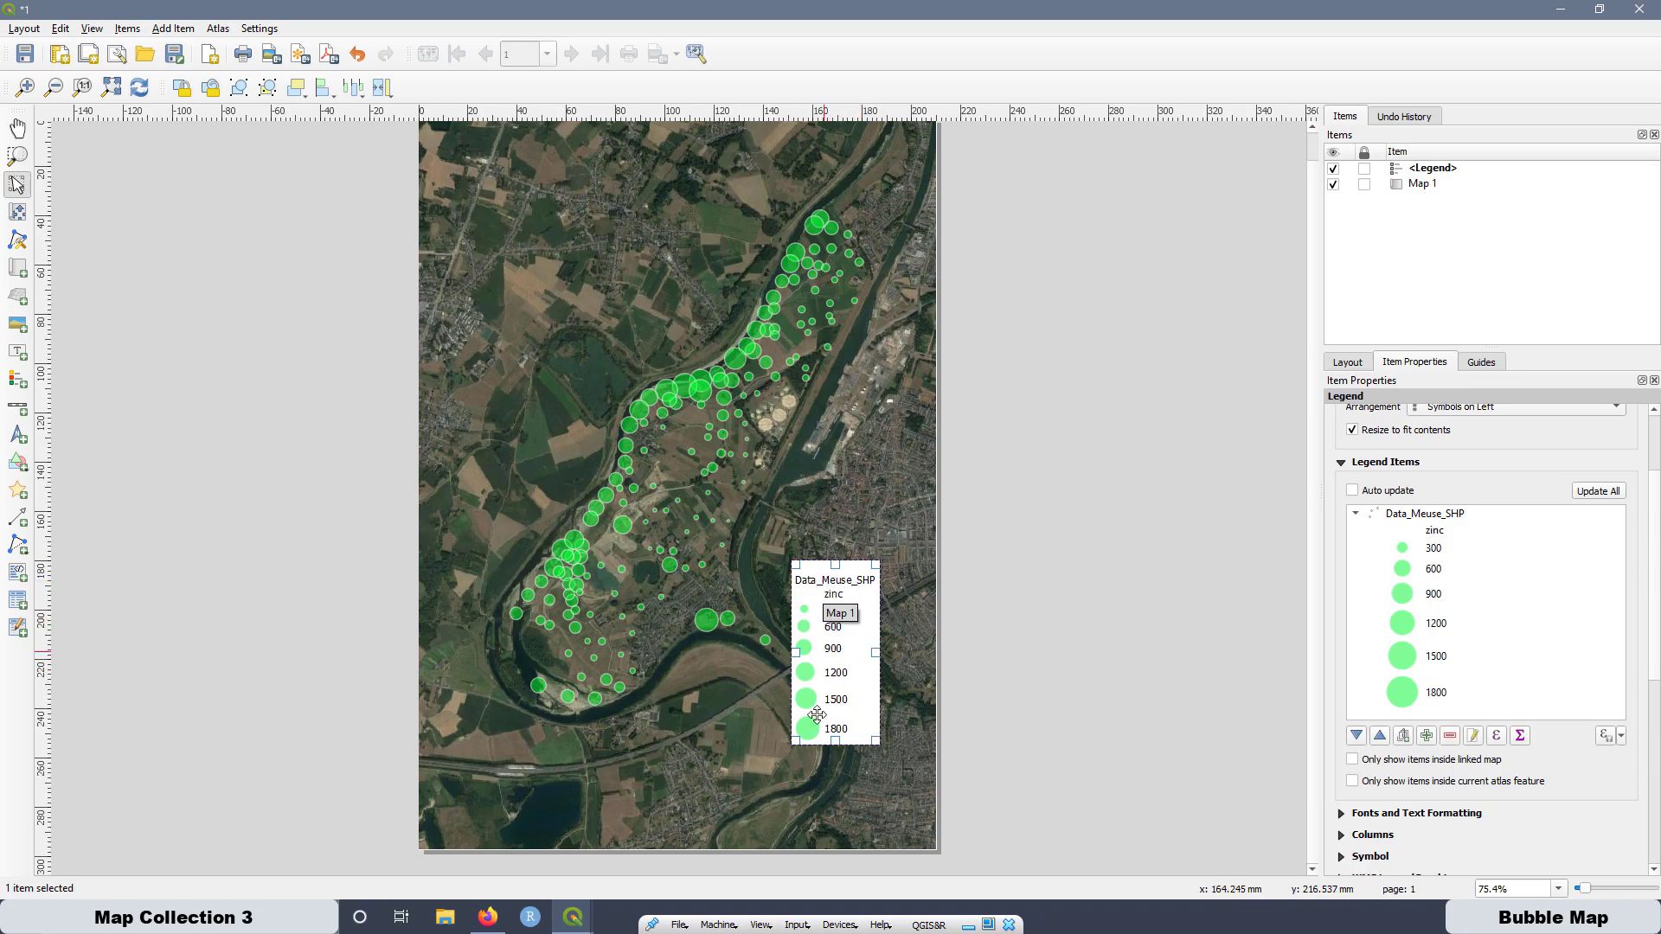
In the main QGIS window, rename the Data_Meuse_SHP layer to 'Muese River Dataset'.
{"action": "left_click", "coordinate": [570, 920]}
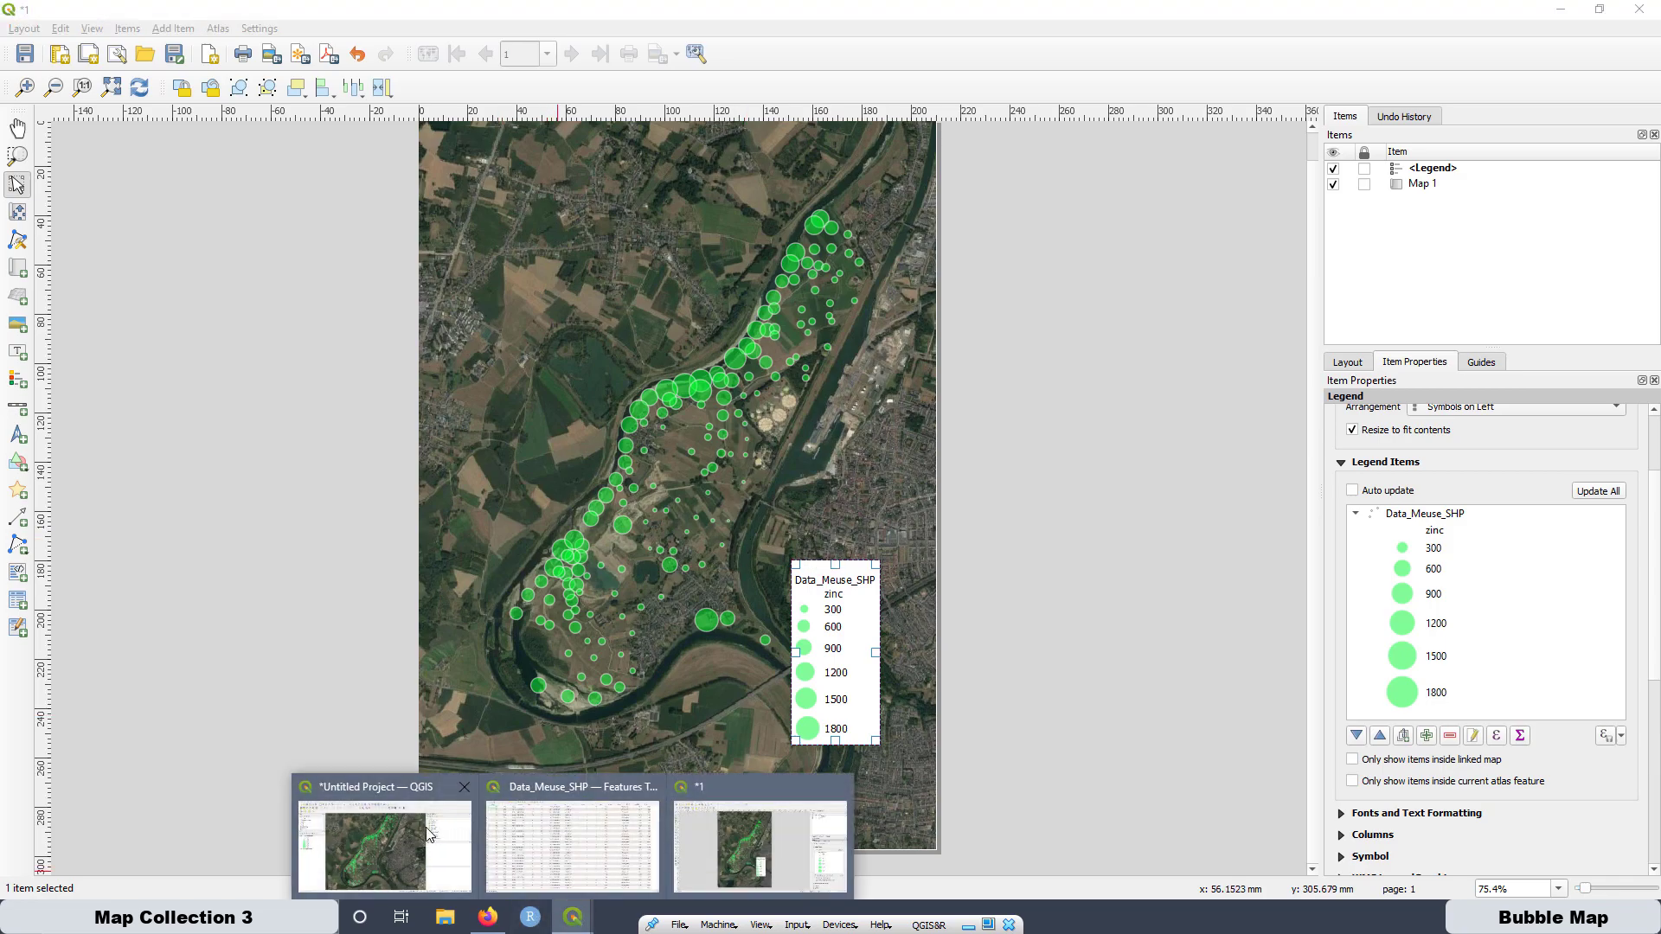
{"action": "left_click", "coordinate": [370, 784]}
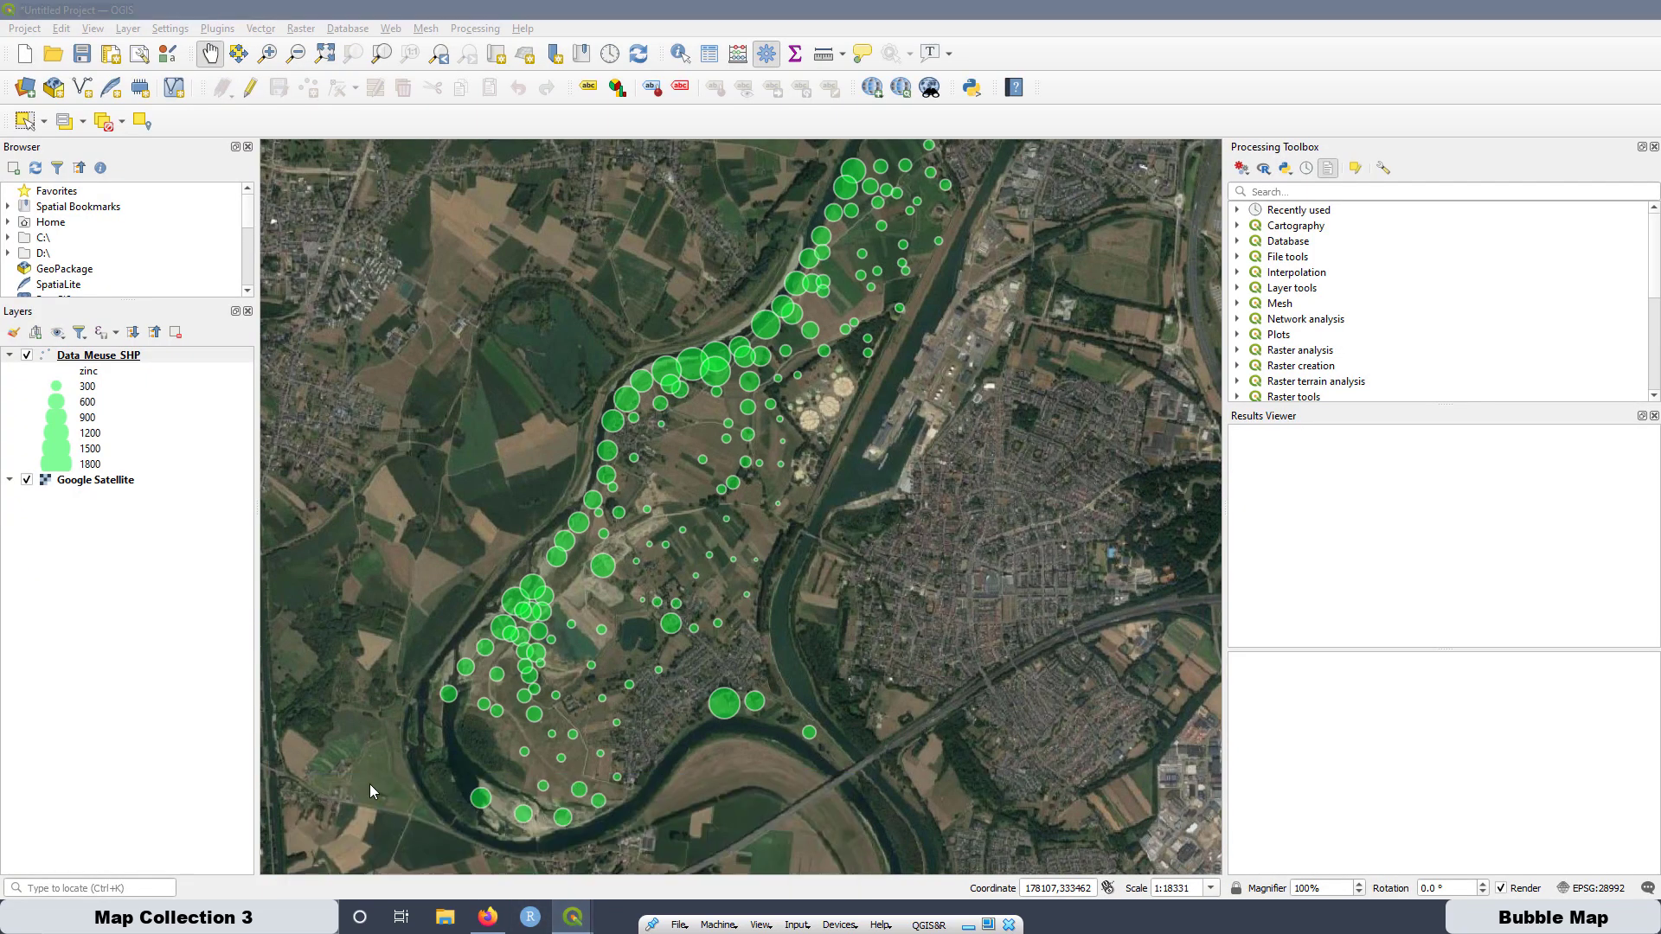
{"action": "right_click", "coordinate": [111, 363]}
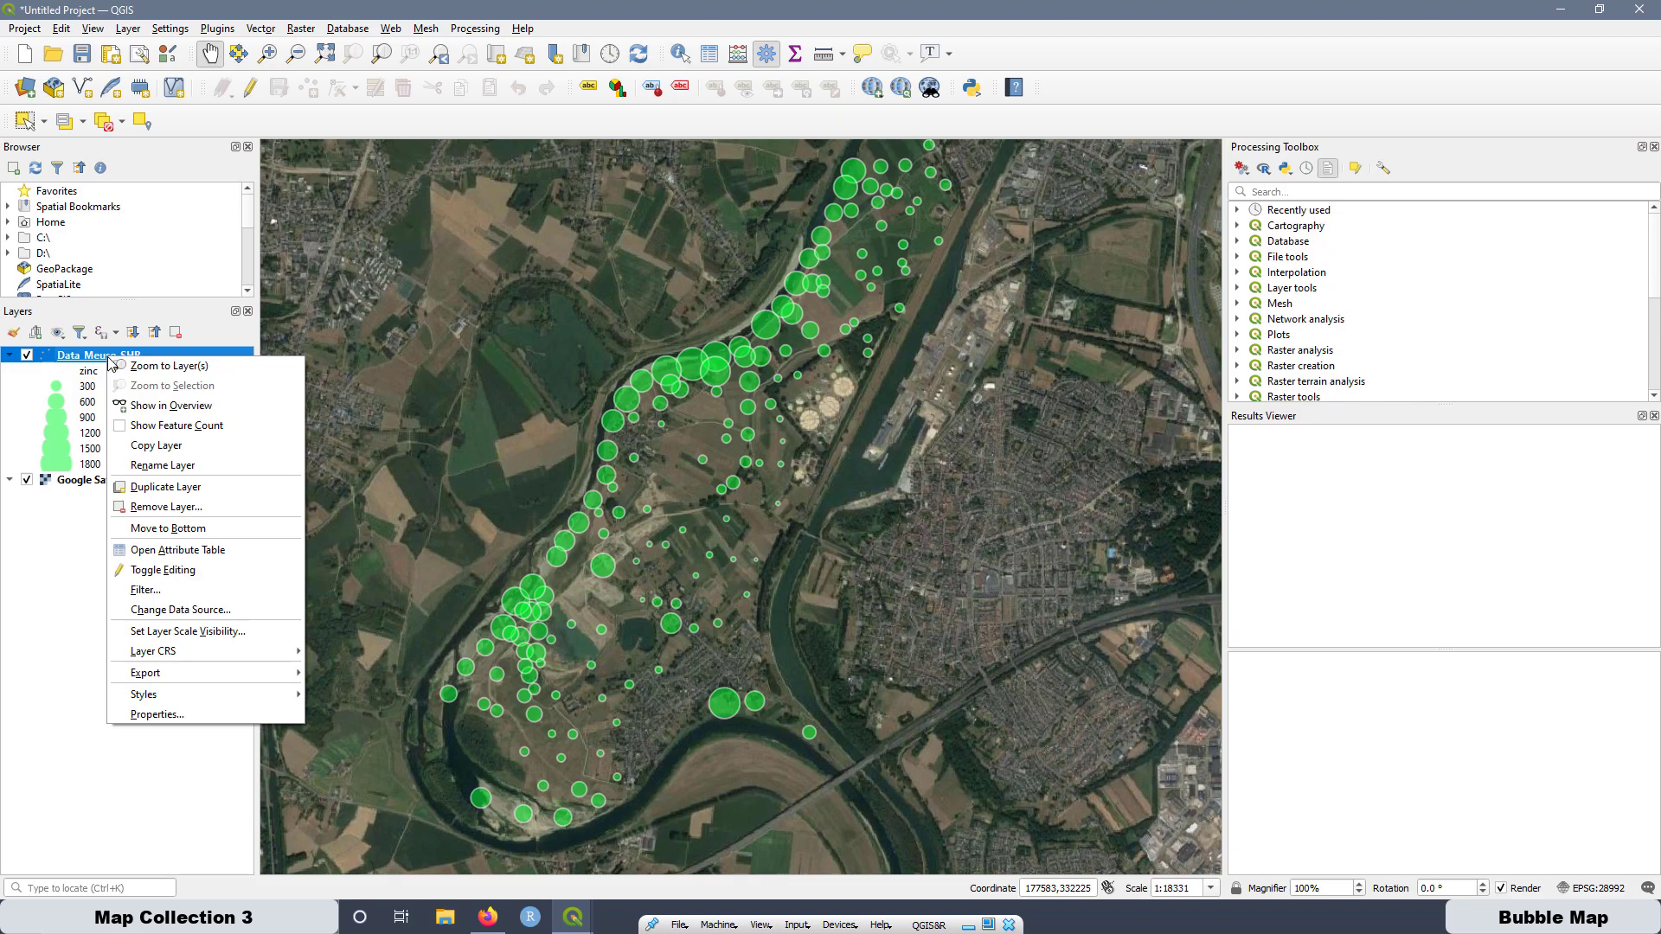
{"action": "left_click", "coordinate": [164, 465]}
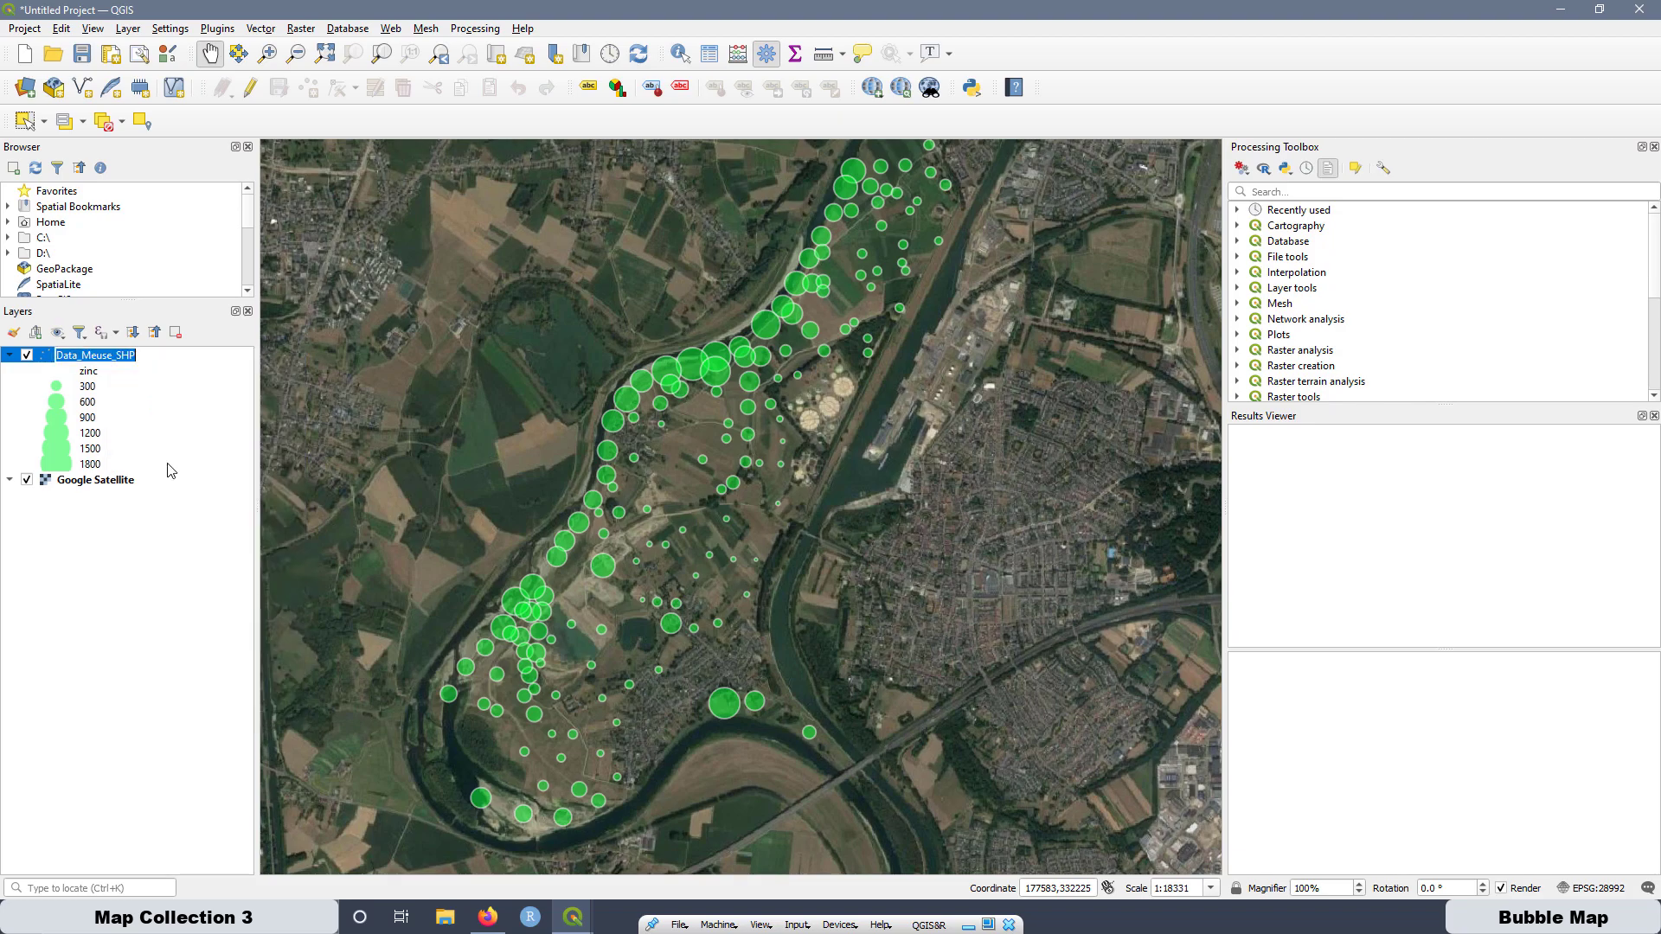
{"action": "type", "text": "Muese River Dataset"}
{"action": "key", "text": "Return"}
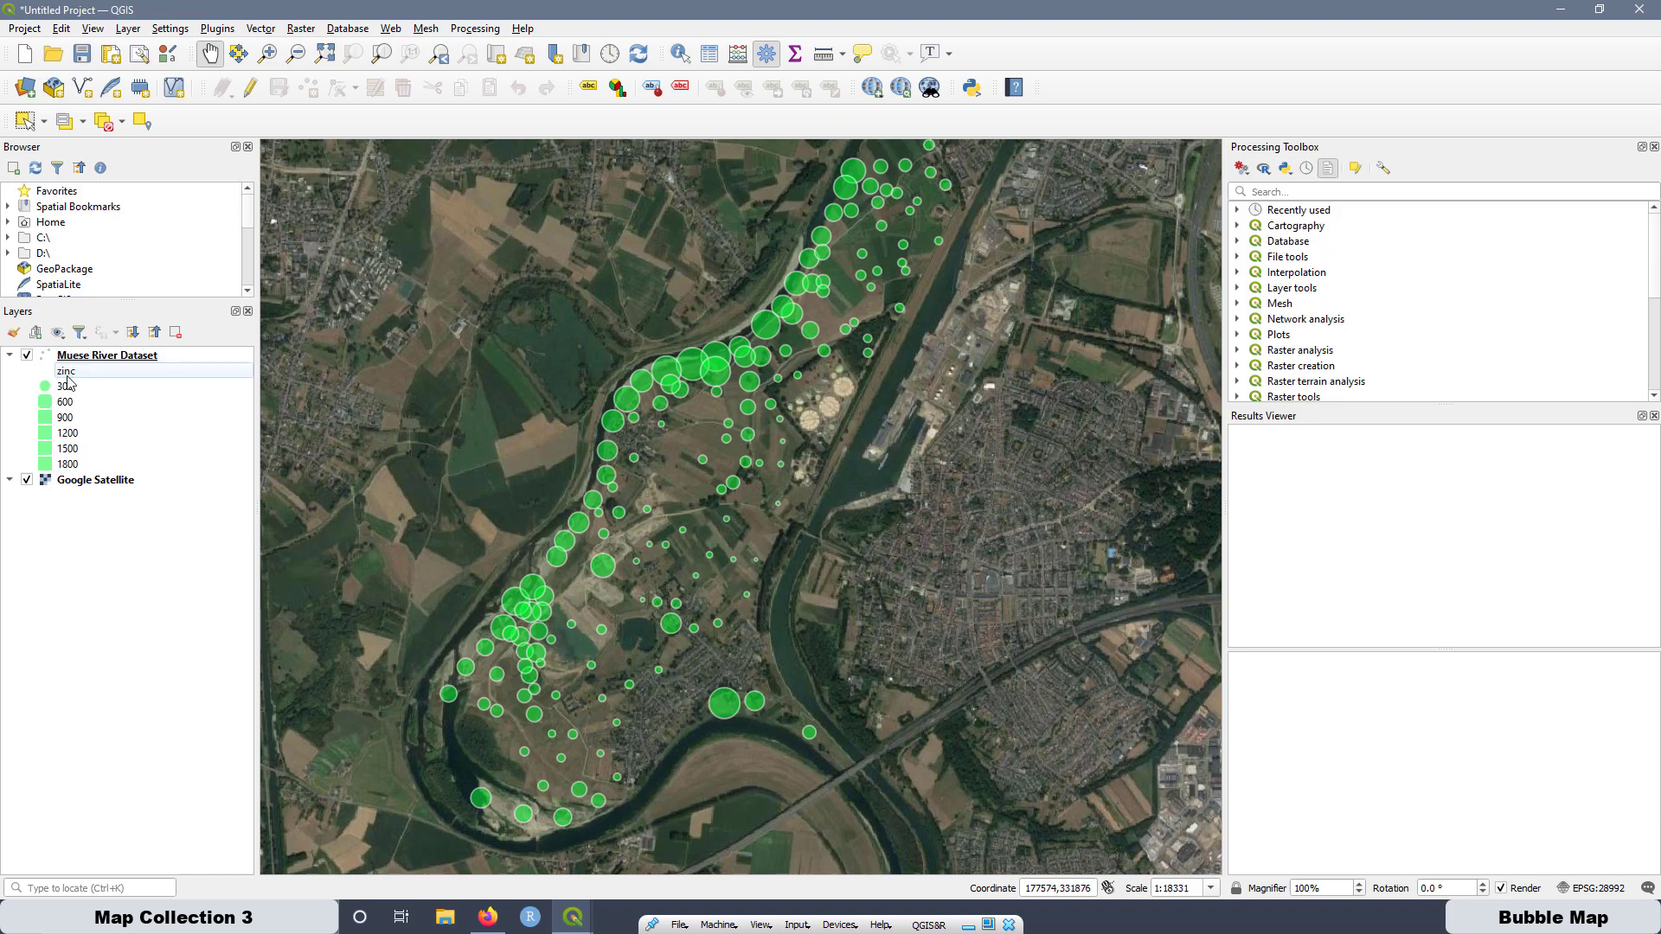
Try editing the zinc entry's symbol, then bring up the open QGIS windows.
{"action": "right_click", "coordinate": [100, 376]}
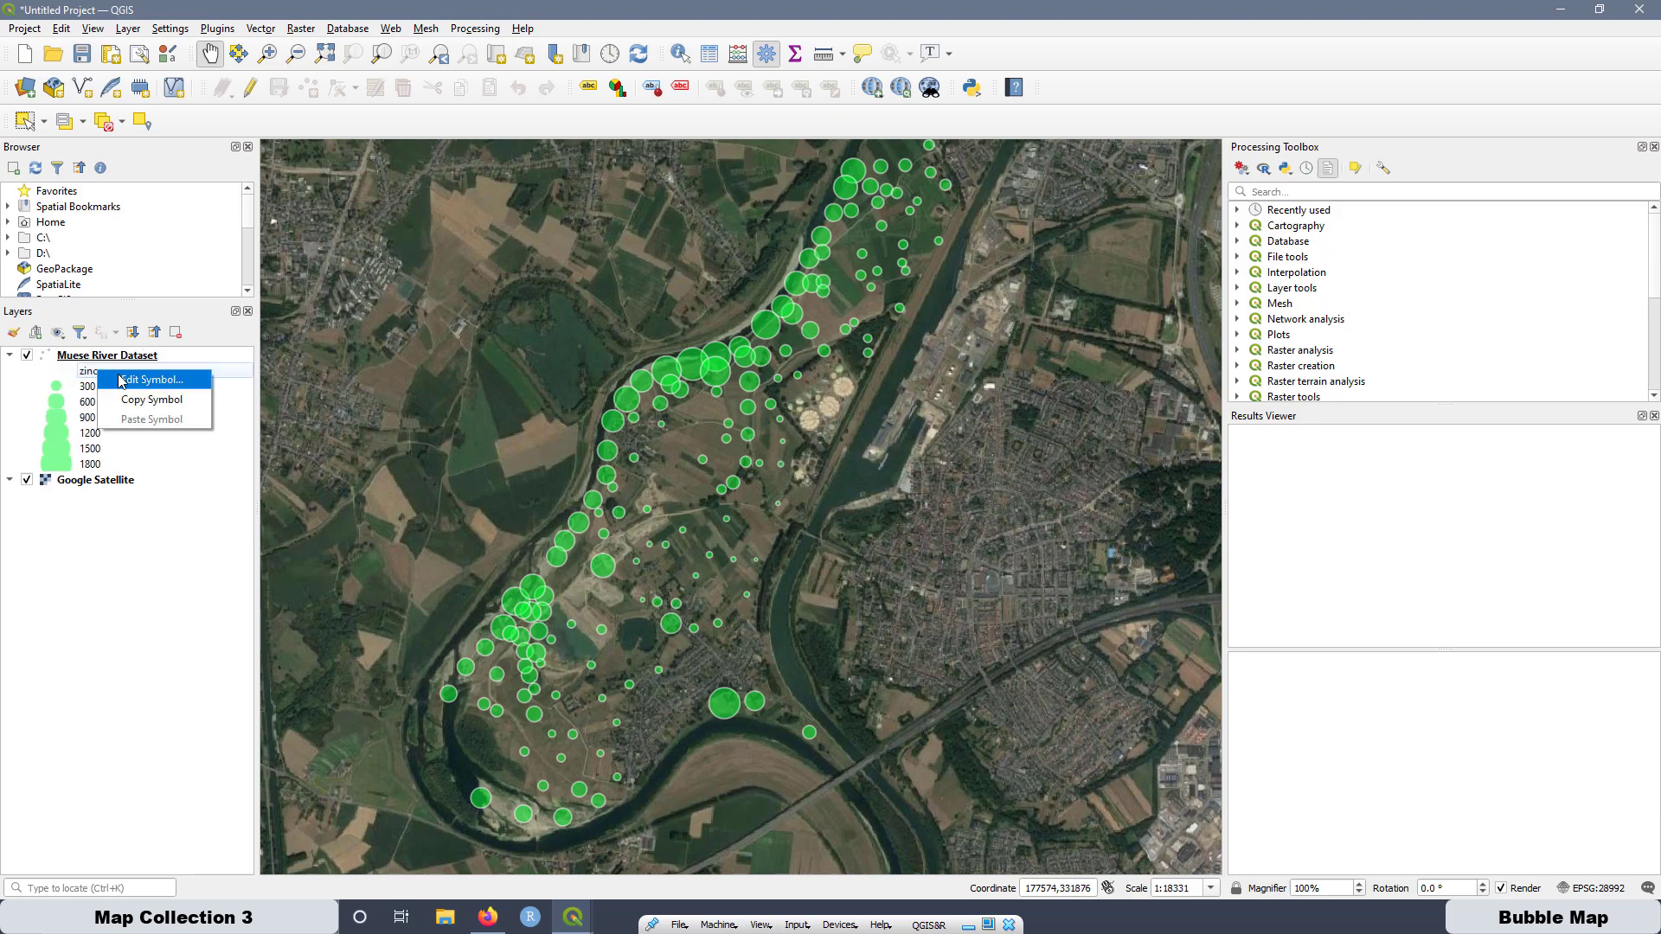
{"action": "left_click", "coordinate": [125, 384]}
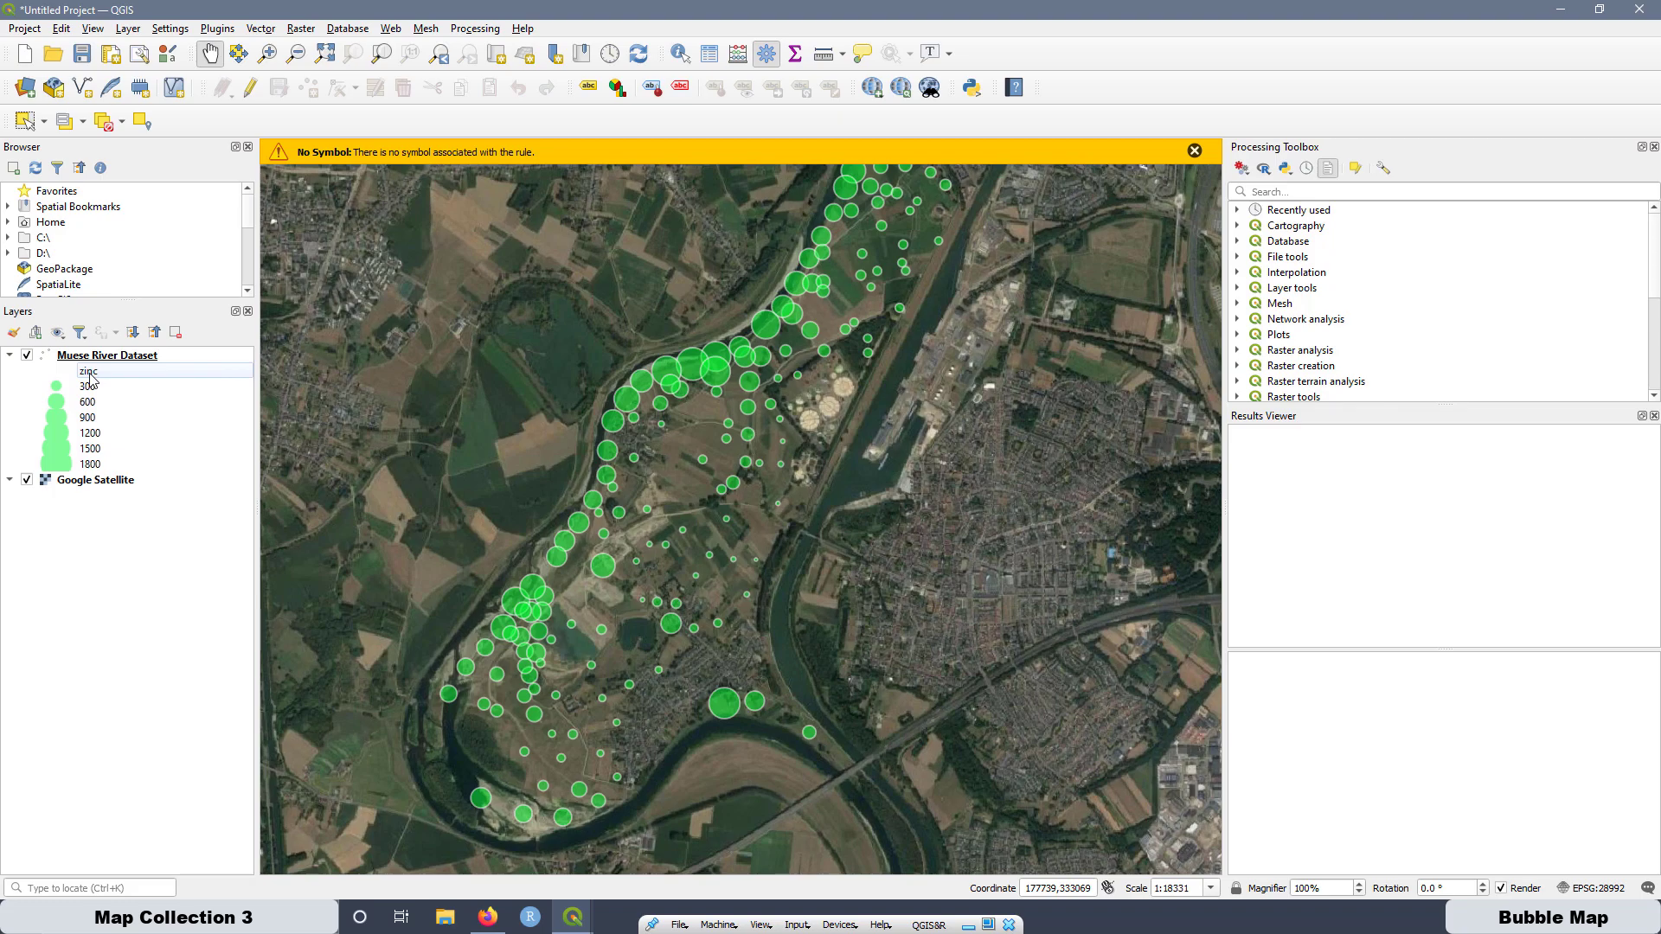
{"action": "left_click", "coordinate": [575, 924]}
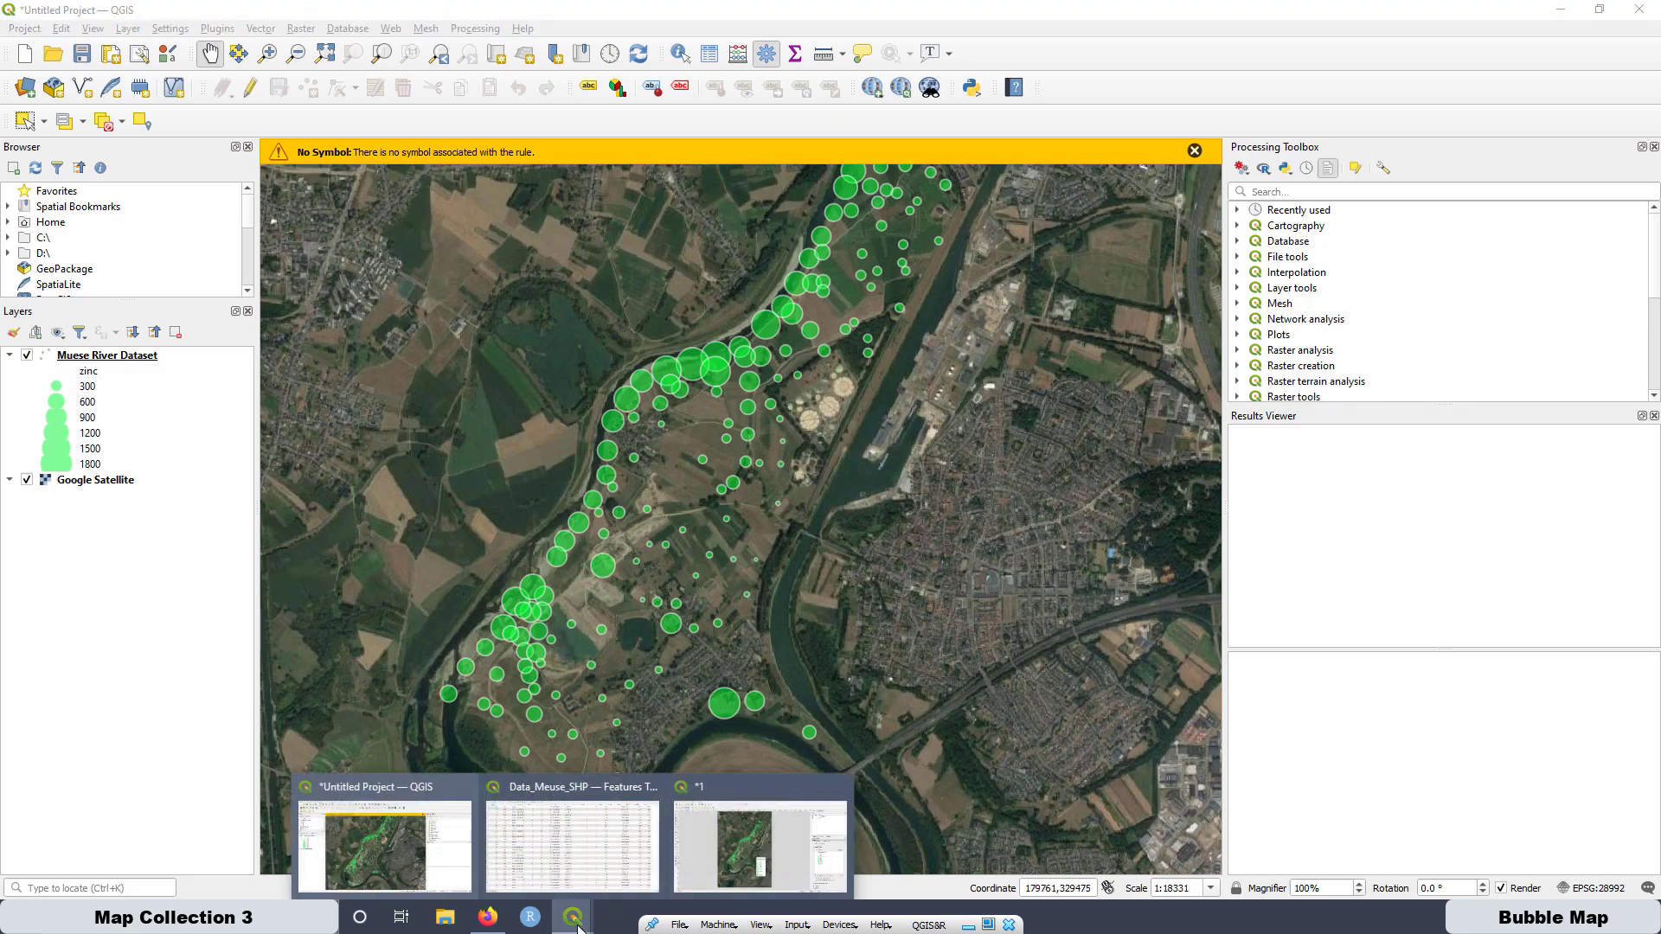
Back in the layout, change the zinc legend item's label to 'Zinc Concentration ppm'.
{"action": "left_click", "coordinate": [730, 785]}
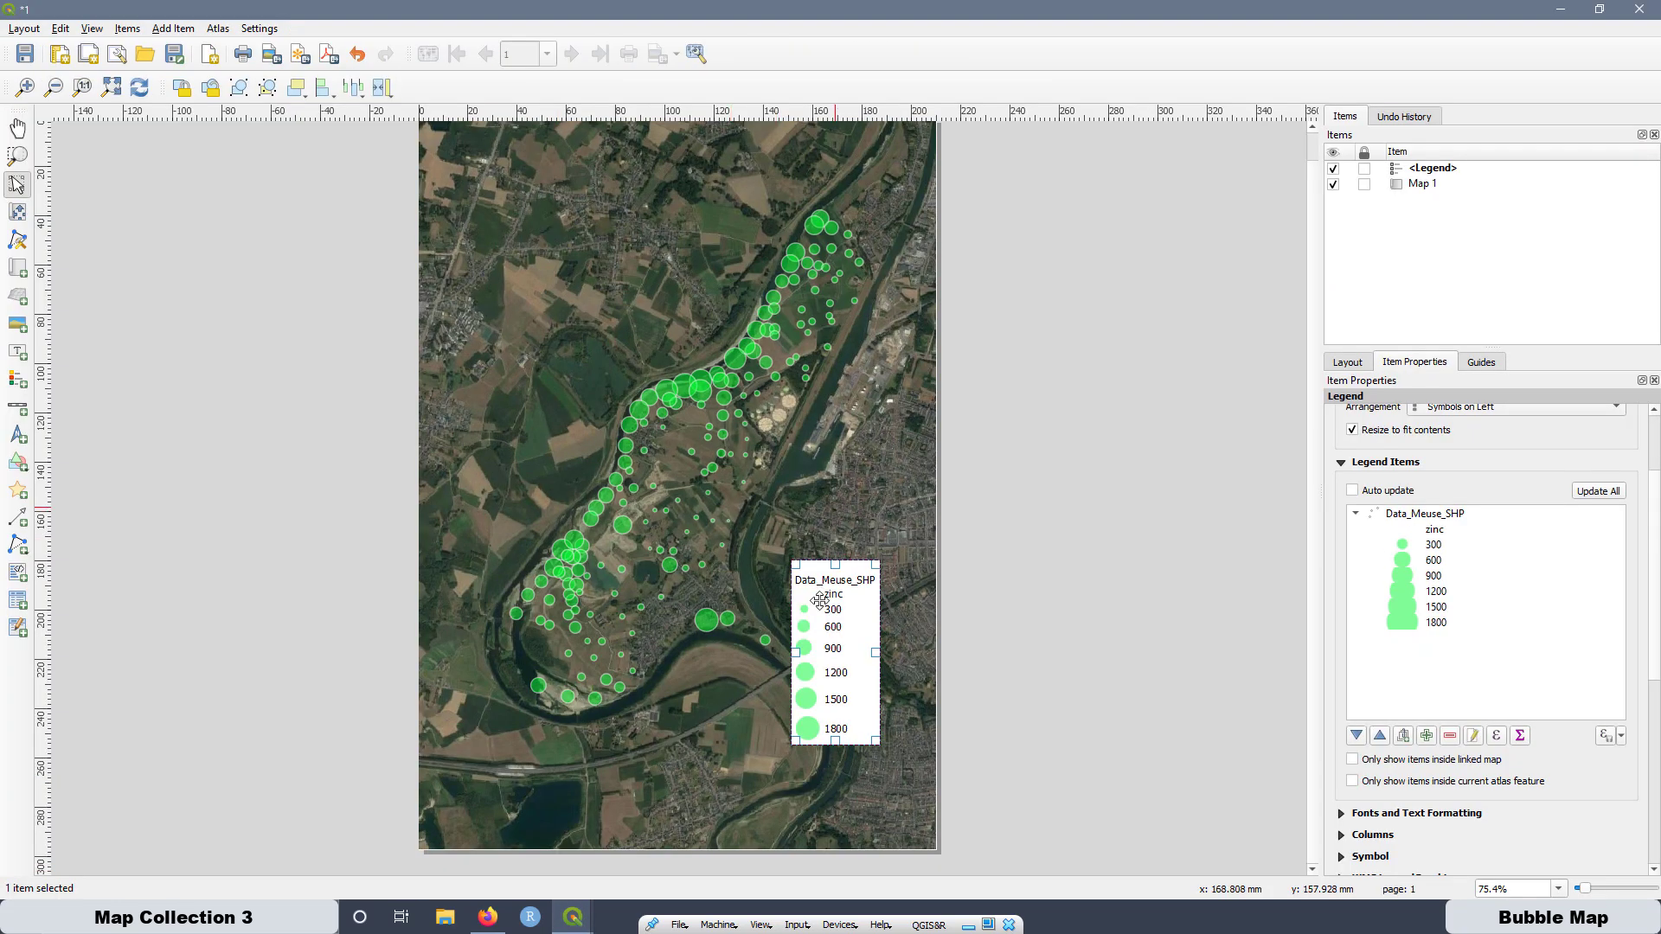
{"action": "double_click", "coordinate": [1429, 531]}
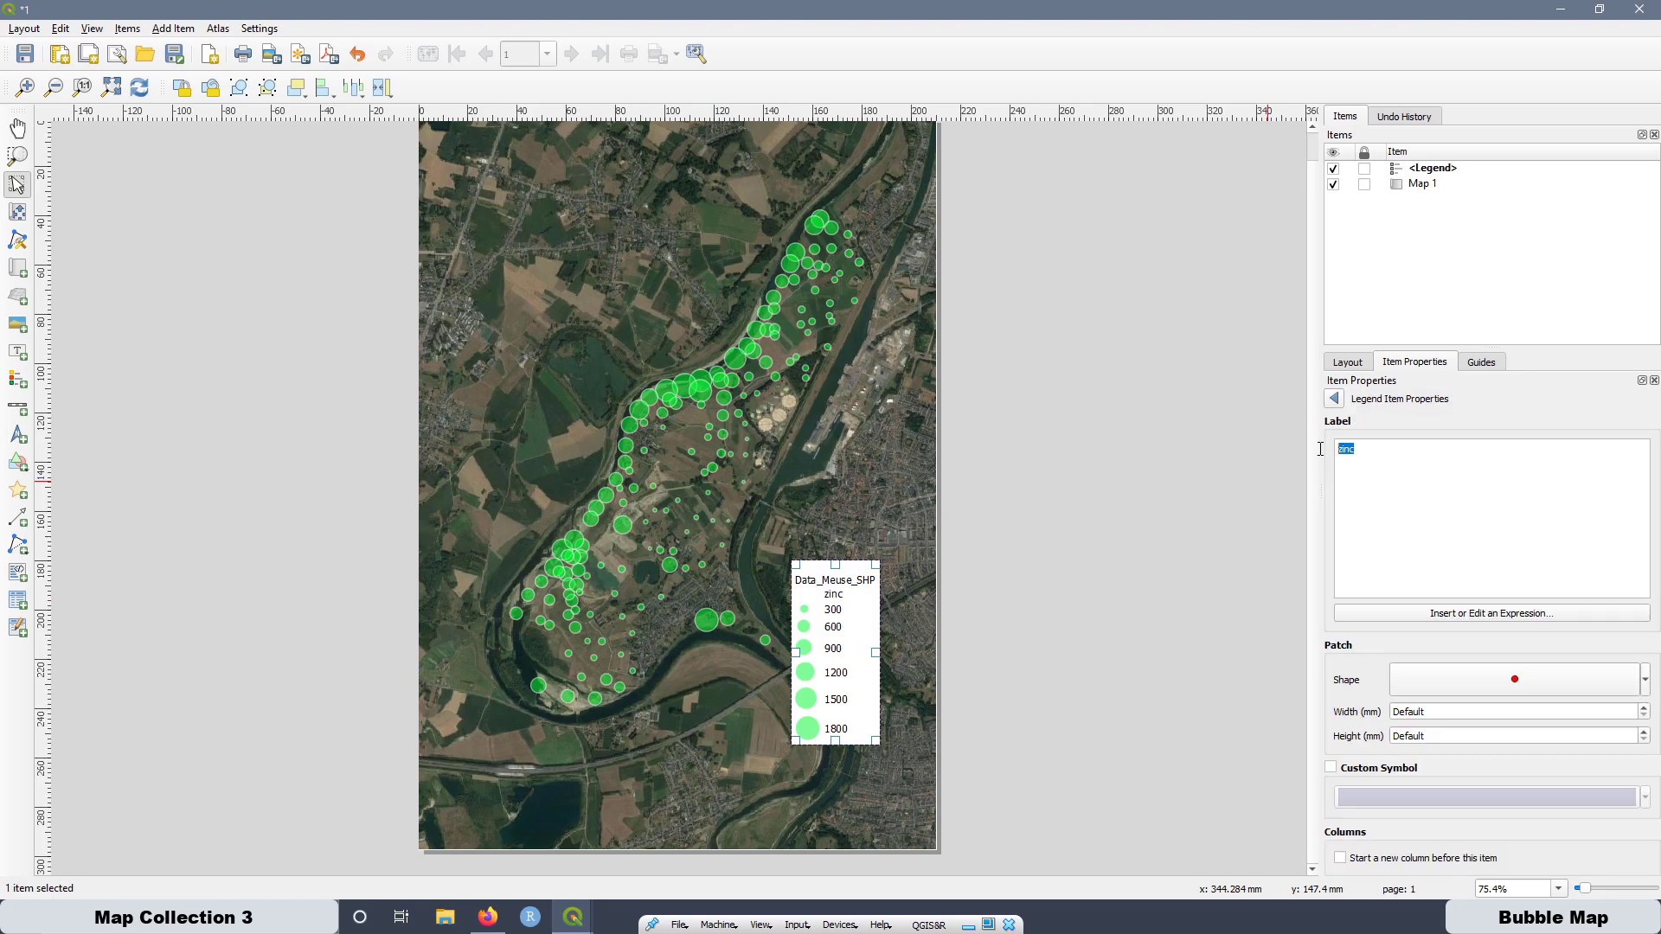
{"action": "type", "text": "Zinc Concentration ppm"}
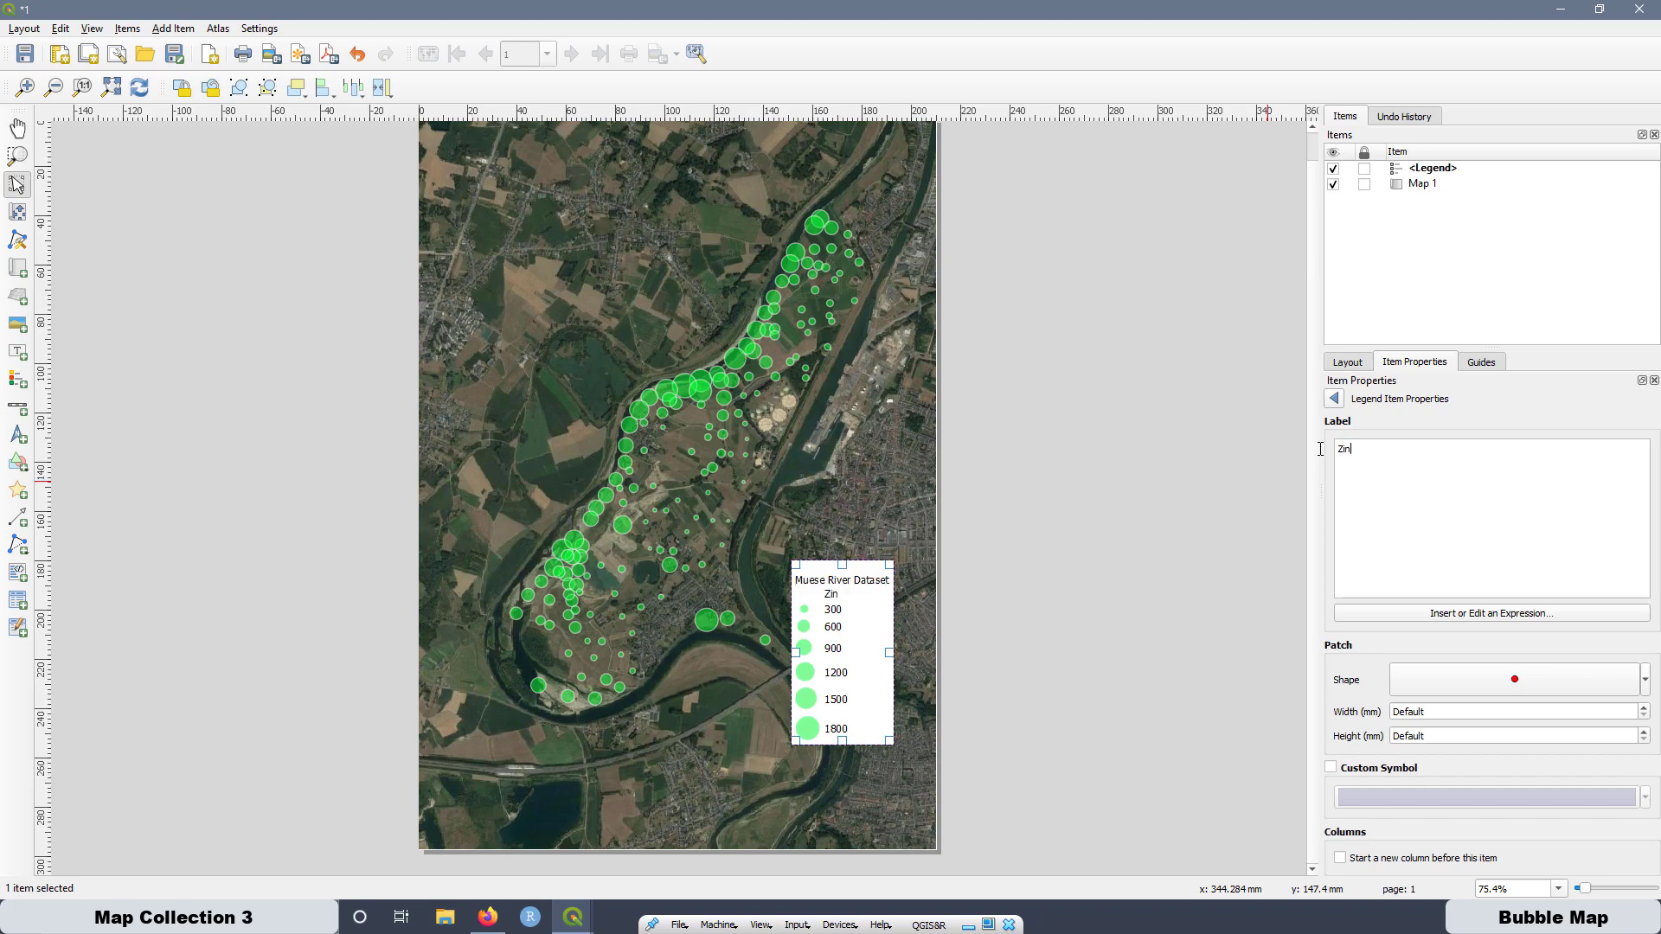
{"action": "left_click", "coordinate": [1053, 590]}
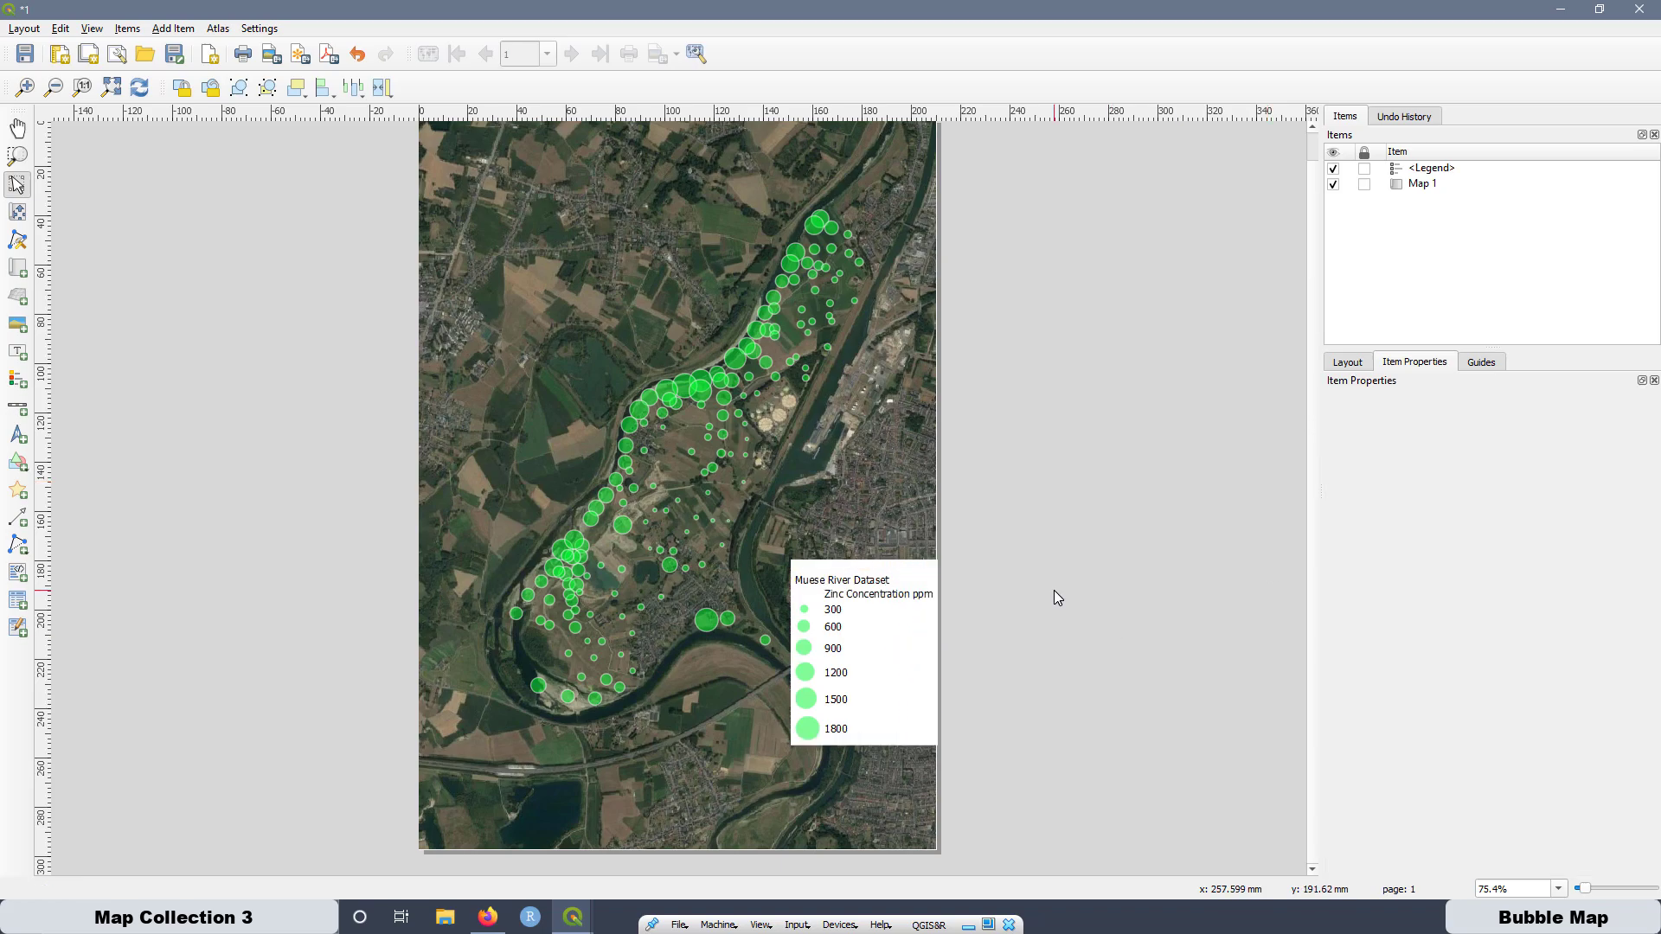
Enable the legend background and lower its colour opacity so the satellite imagery shows through.
{"action": "left_click", "coordinate": [867, 686]}
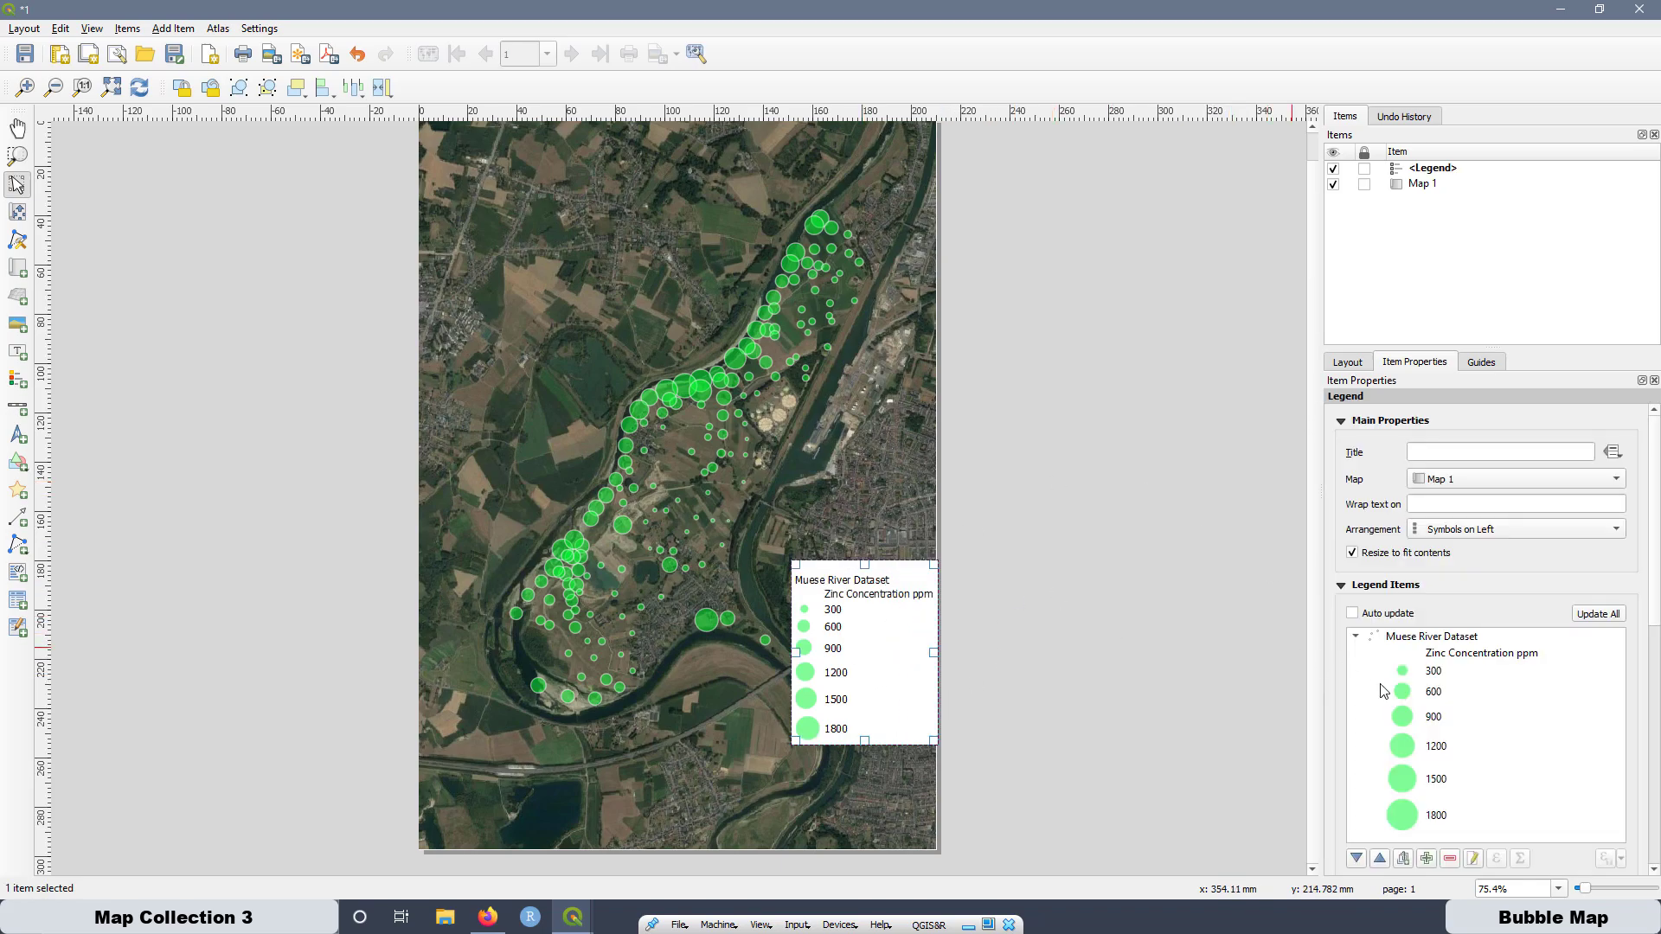
{"action": "scroll", "coordinate": [1557, 700], "scroll_direction": "down", "scroll_amount": 5}
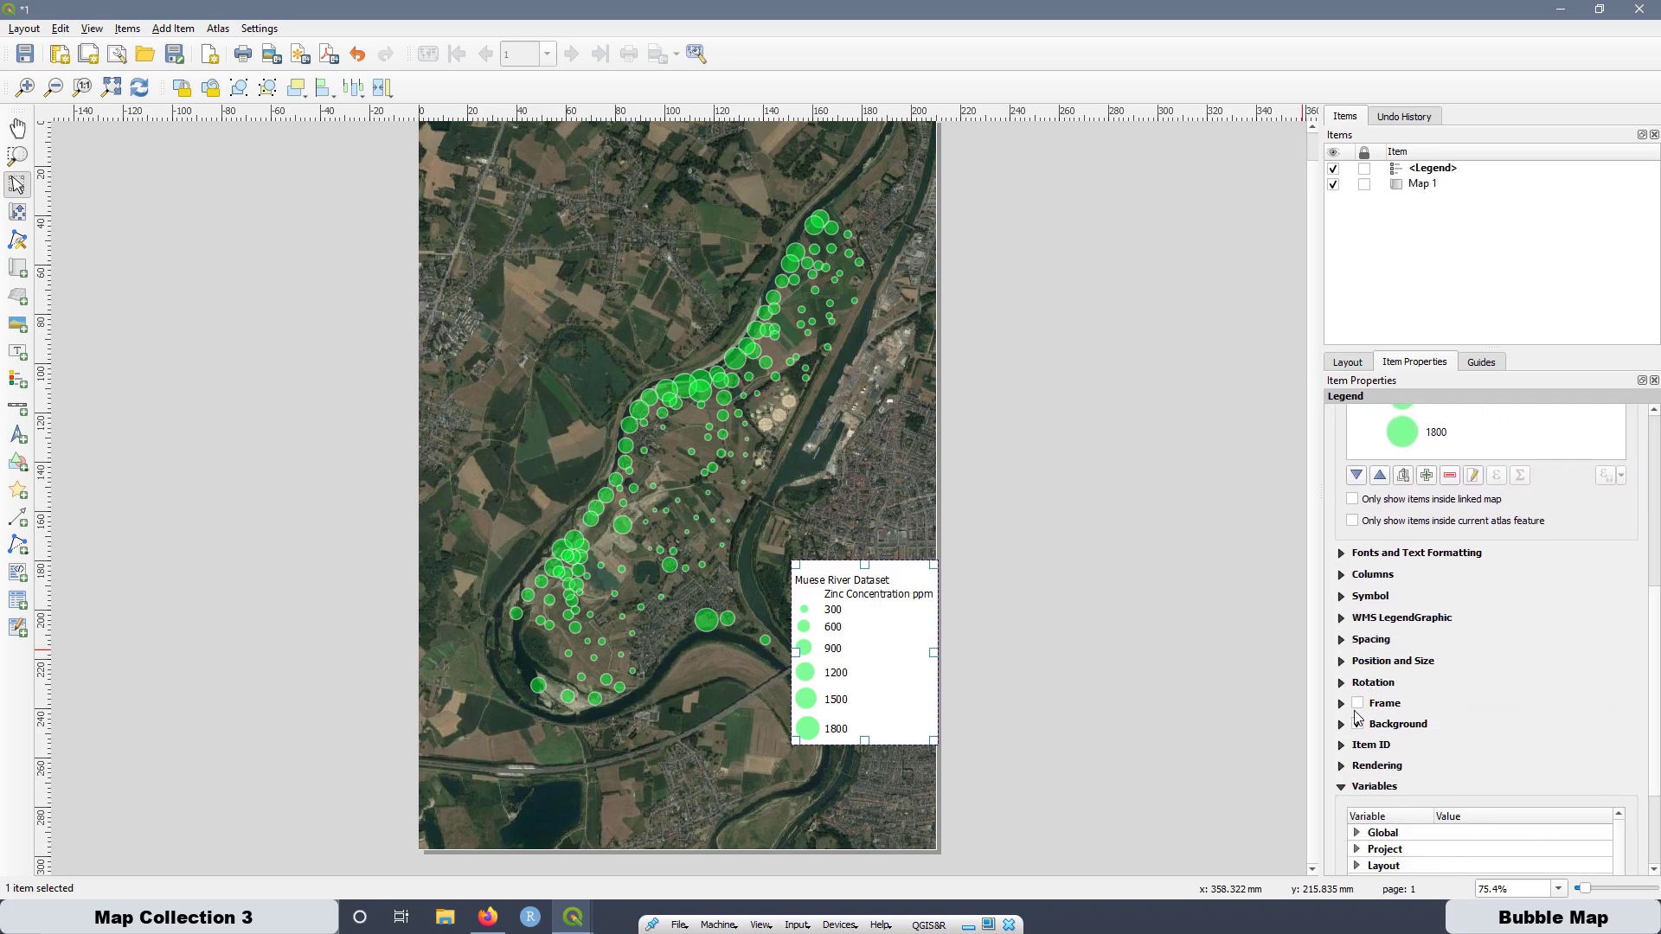
{"action": "left_click", "coordinate": [1341, 725]}
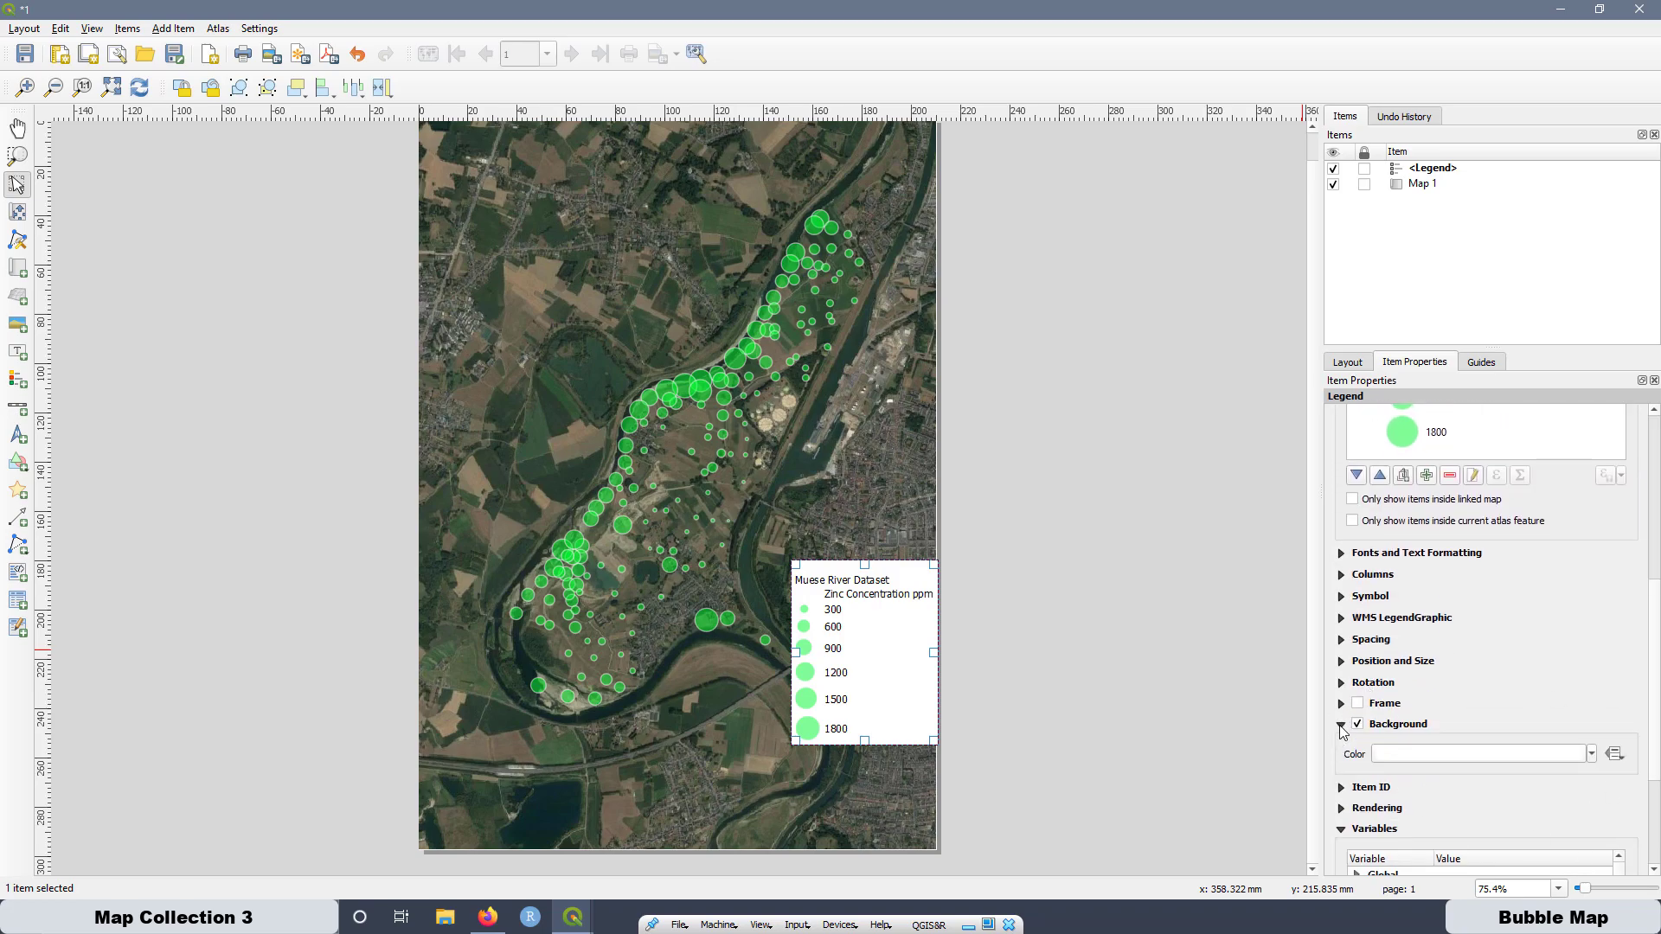
{"action": "left_click", "coordinate": [1591, 754]}
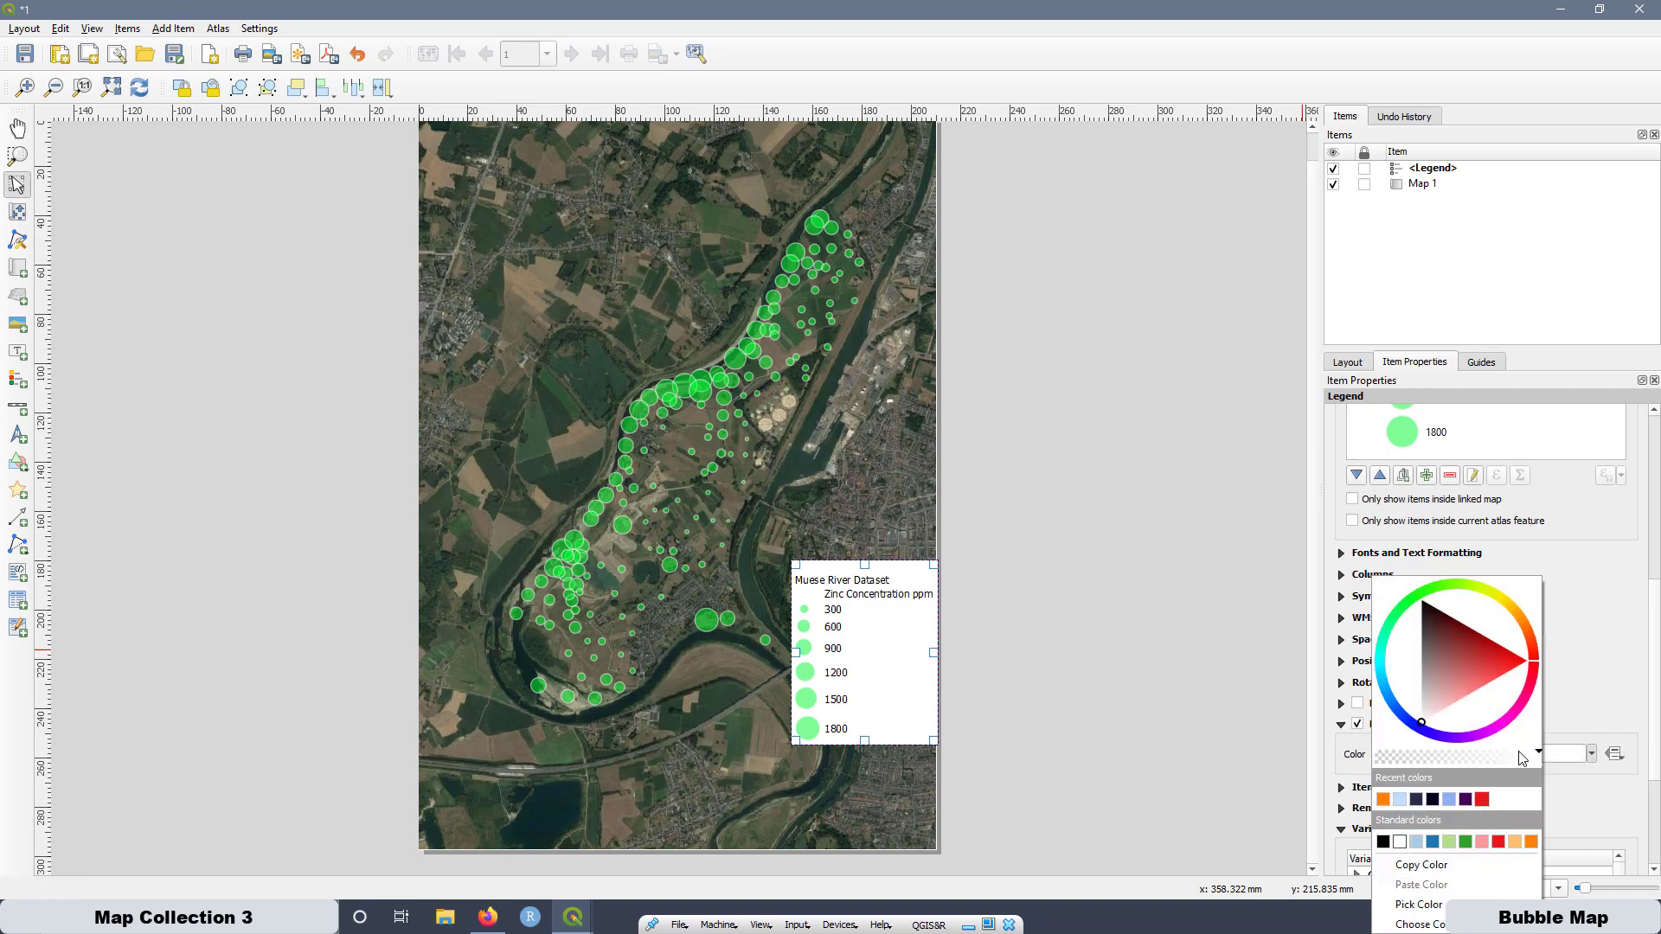
{"action": "left_click_drag", "start_coordinate": [1543, 751], "coordinate": [1461, 755]}
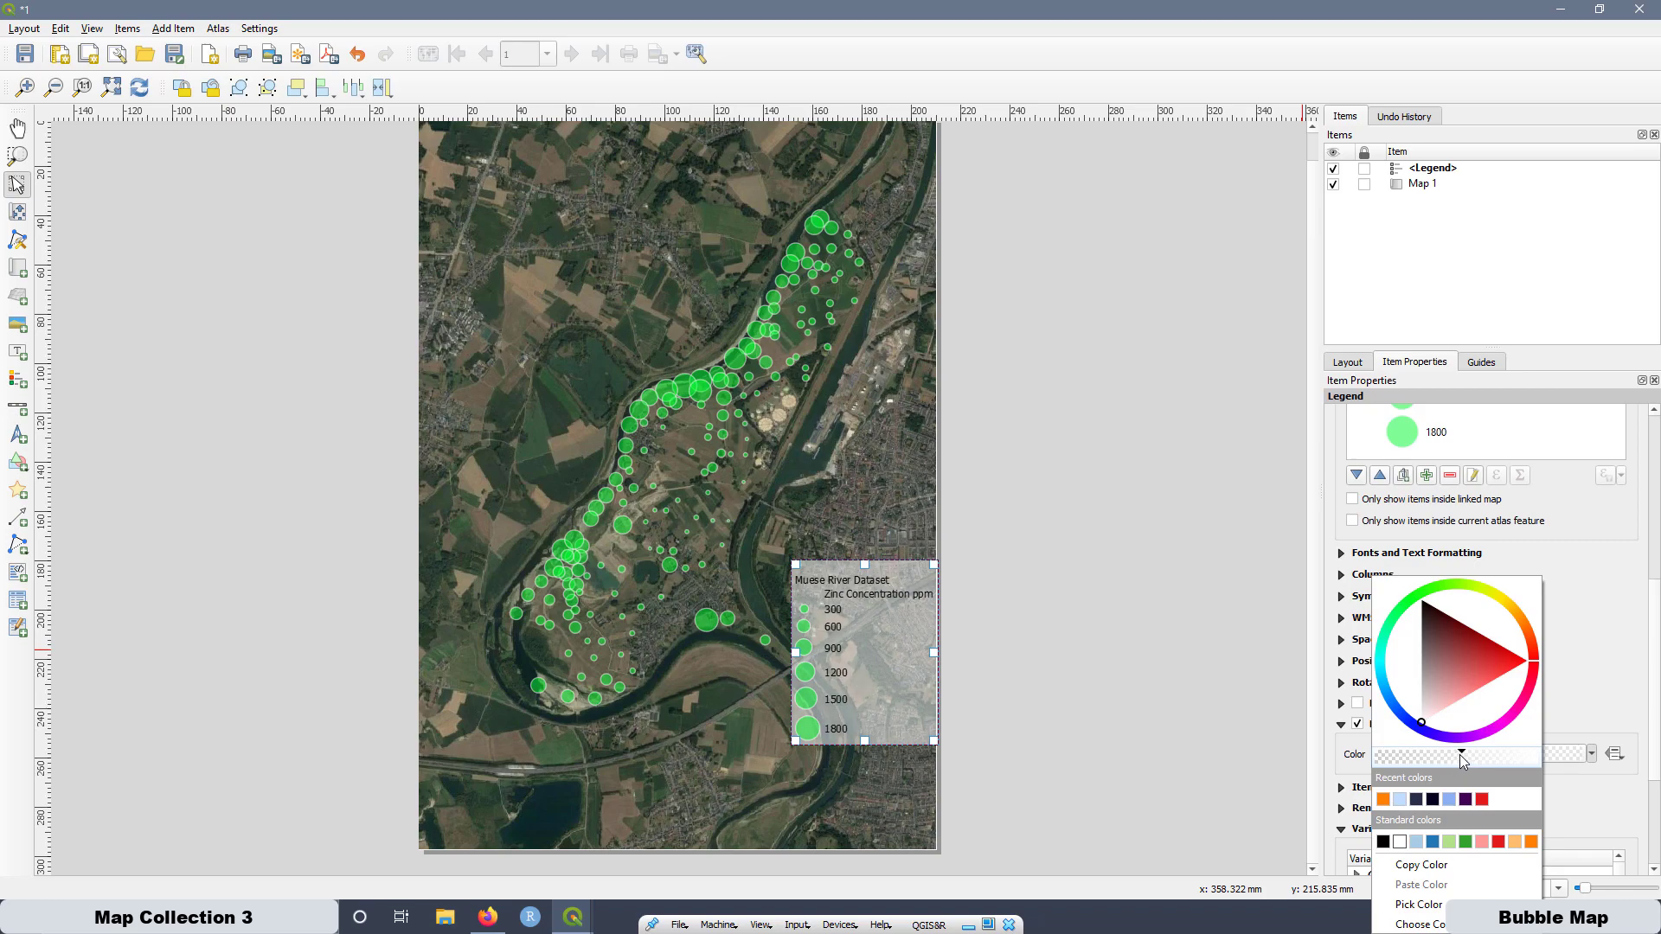
{"action": "left_click", "coordinate": [1247, 597]}
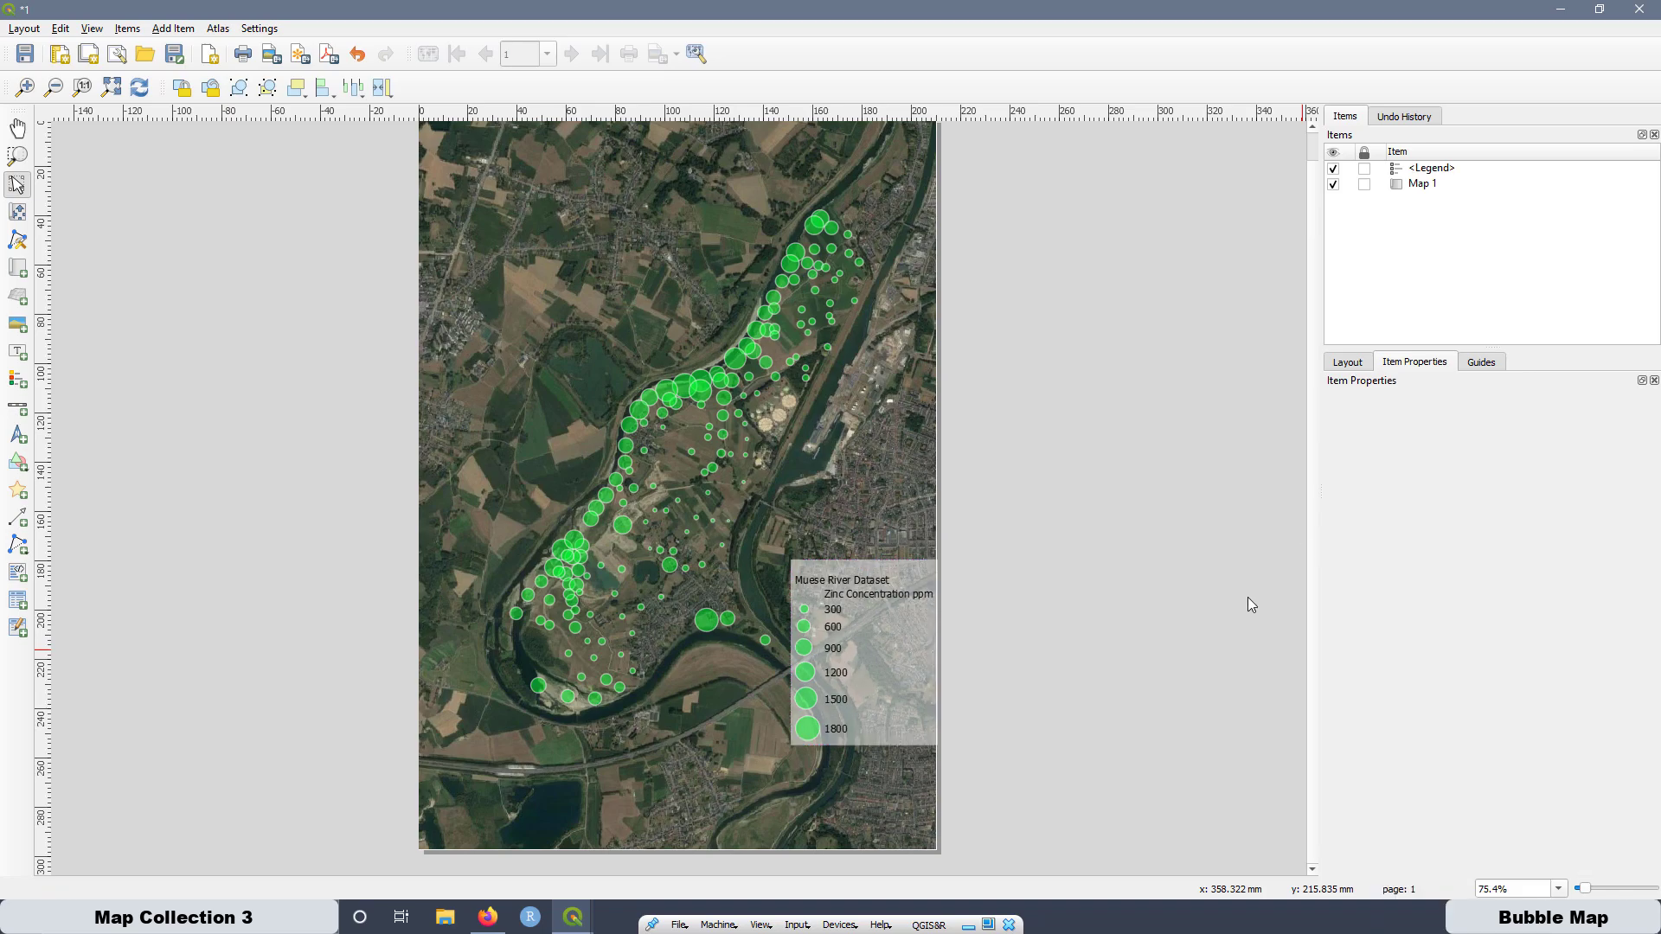
Set the legend's subgroup heading font to bold, size 14.
{"action": "left_click", "coordinate": [835, 621]}
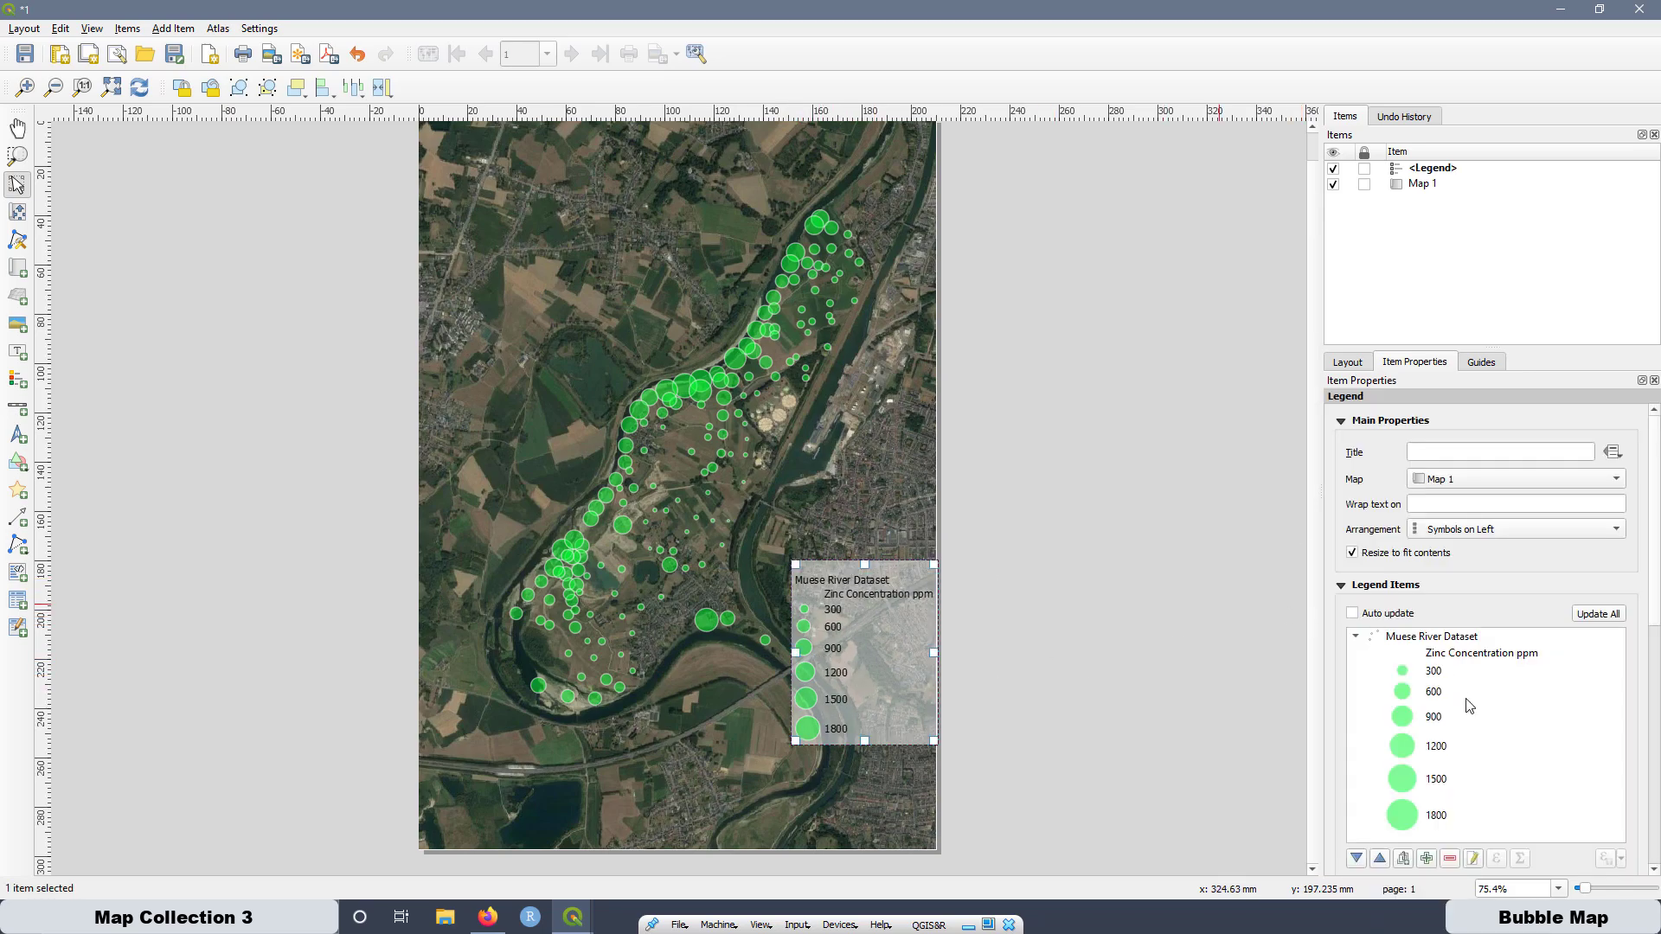
{"action": "scroll", "coordinate": [1558, 626], "scroll_direction": "down", "scroll_amount": 3}
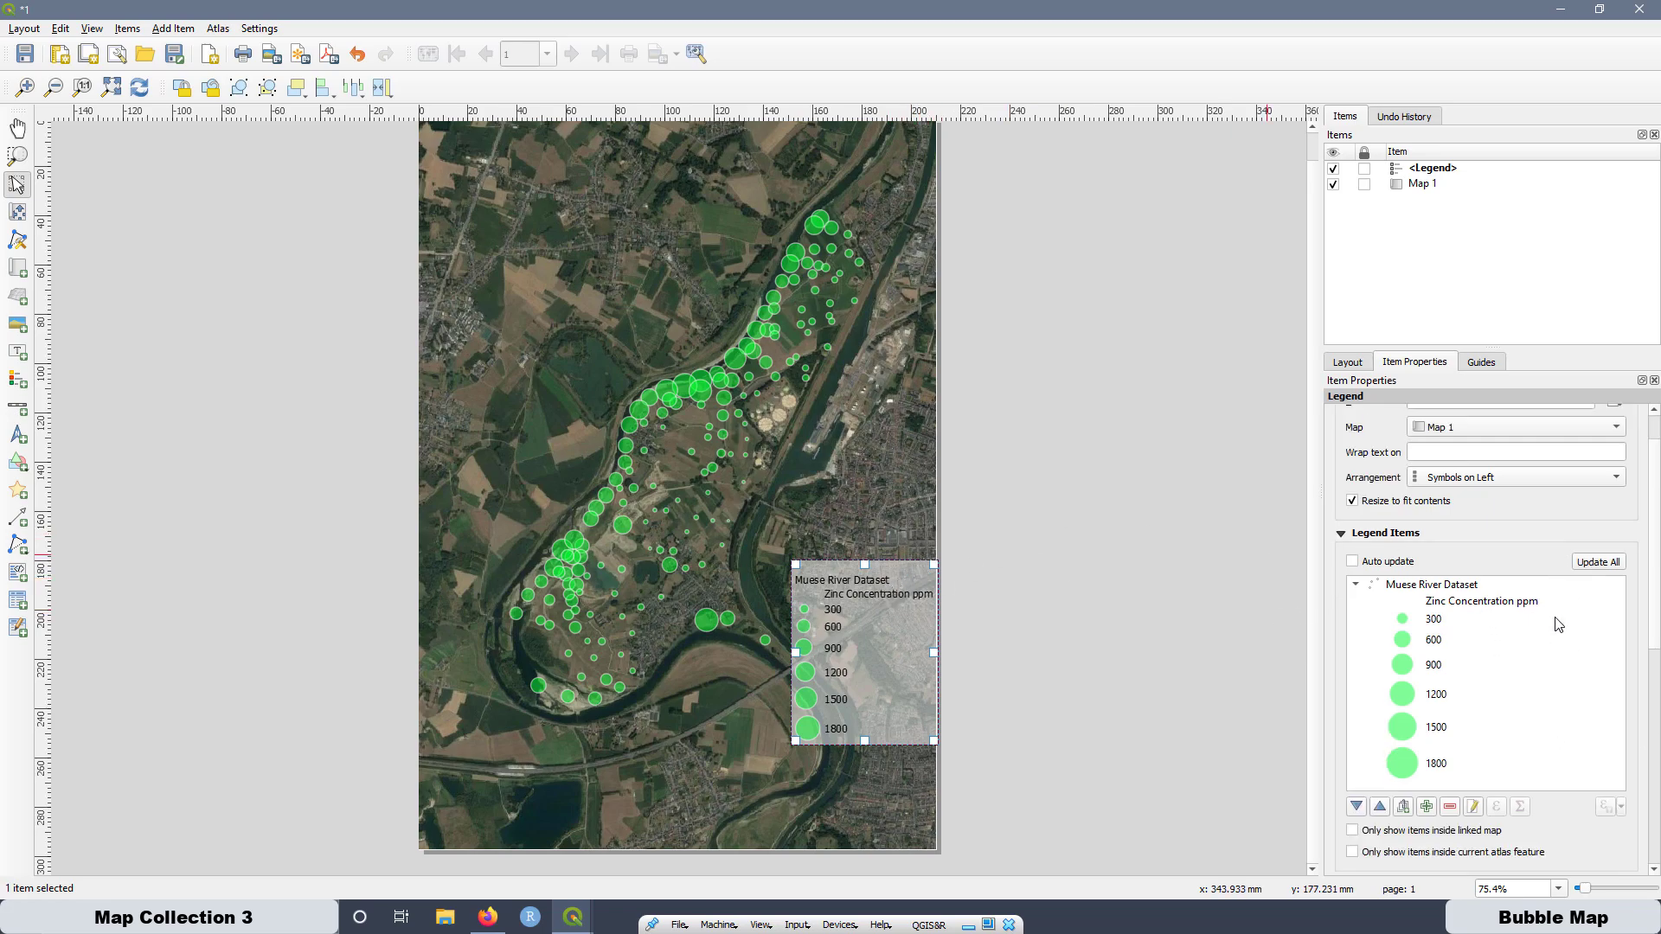
{"action": "scroll", "coordinate": [1558, 626], "scroll_direction": "down", "scroll_amount": 1}
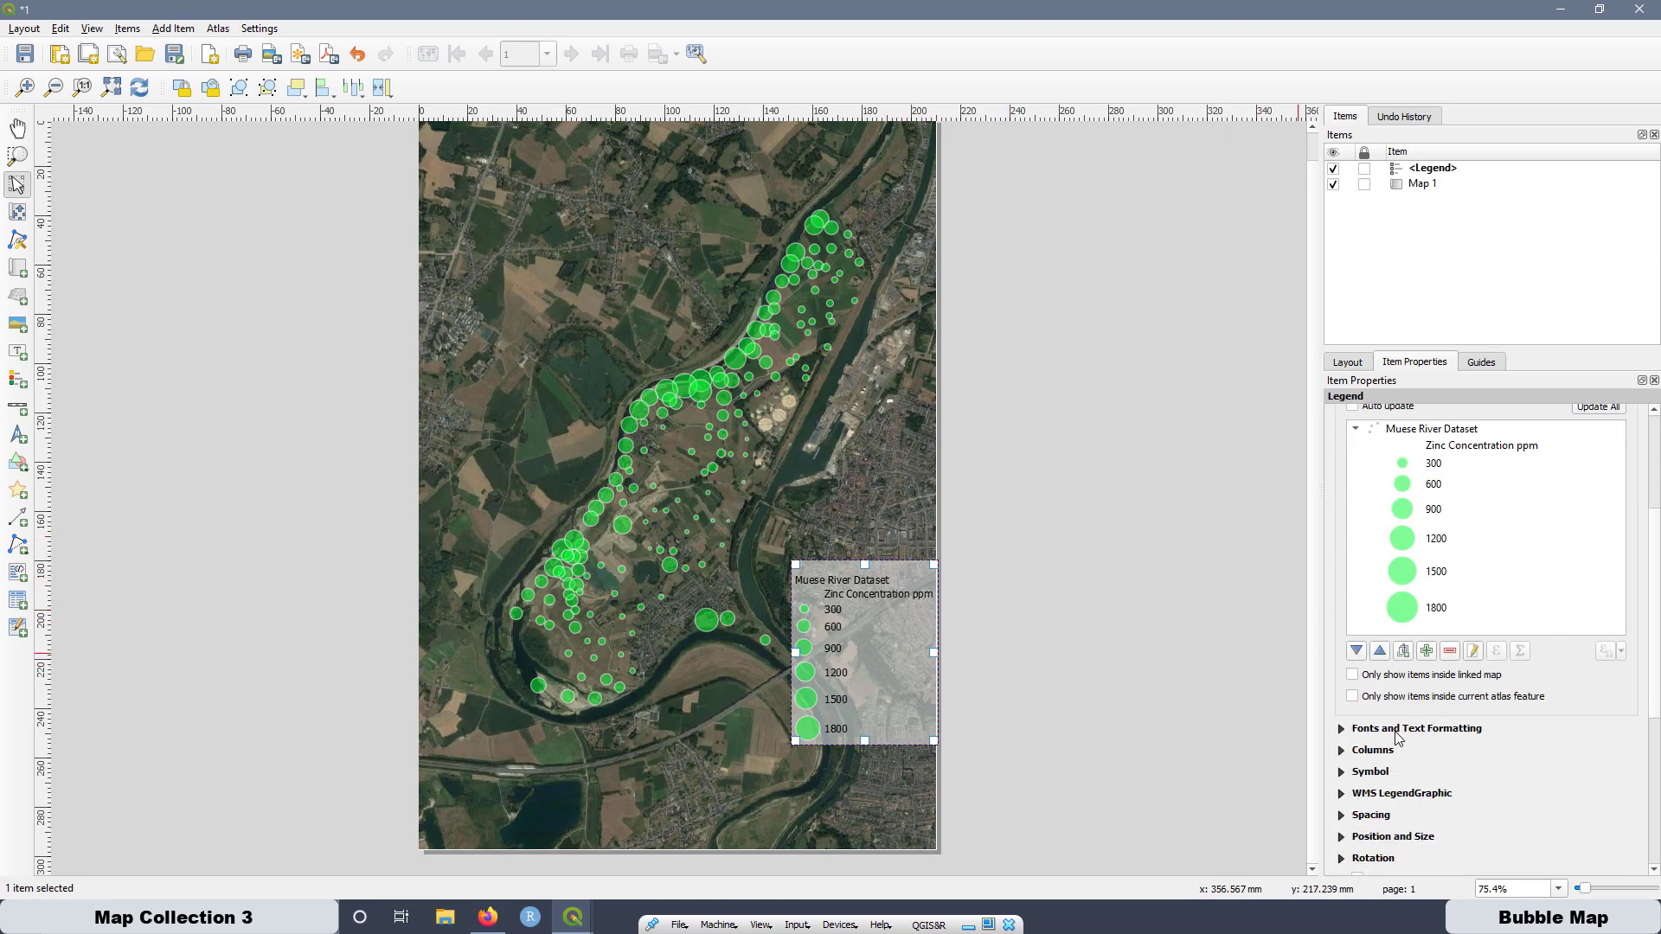
{"action": "left_click", "coordinate": [1341, 729]}
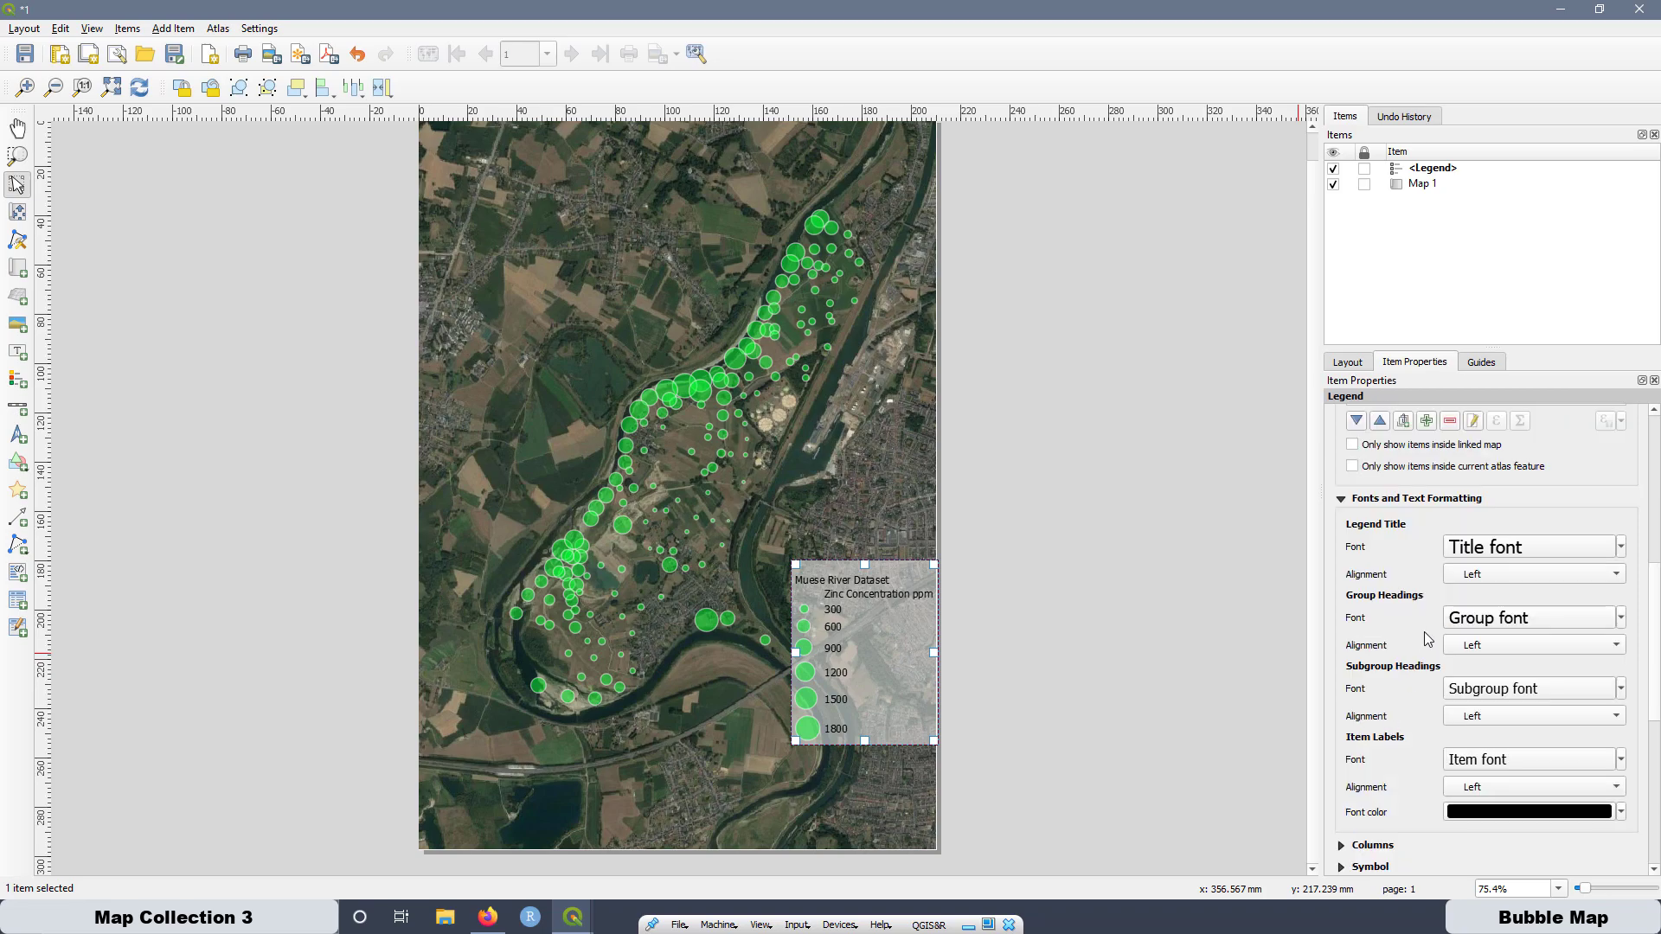
{"action": "left_click", "coordinate": [1490, 689]}
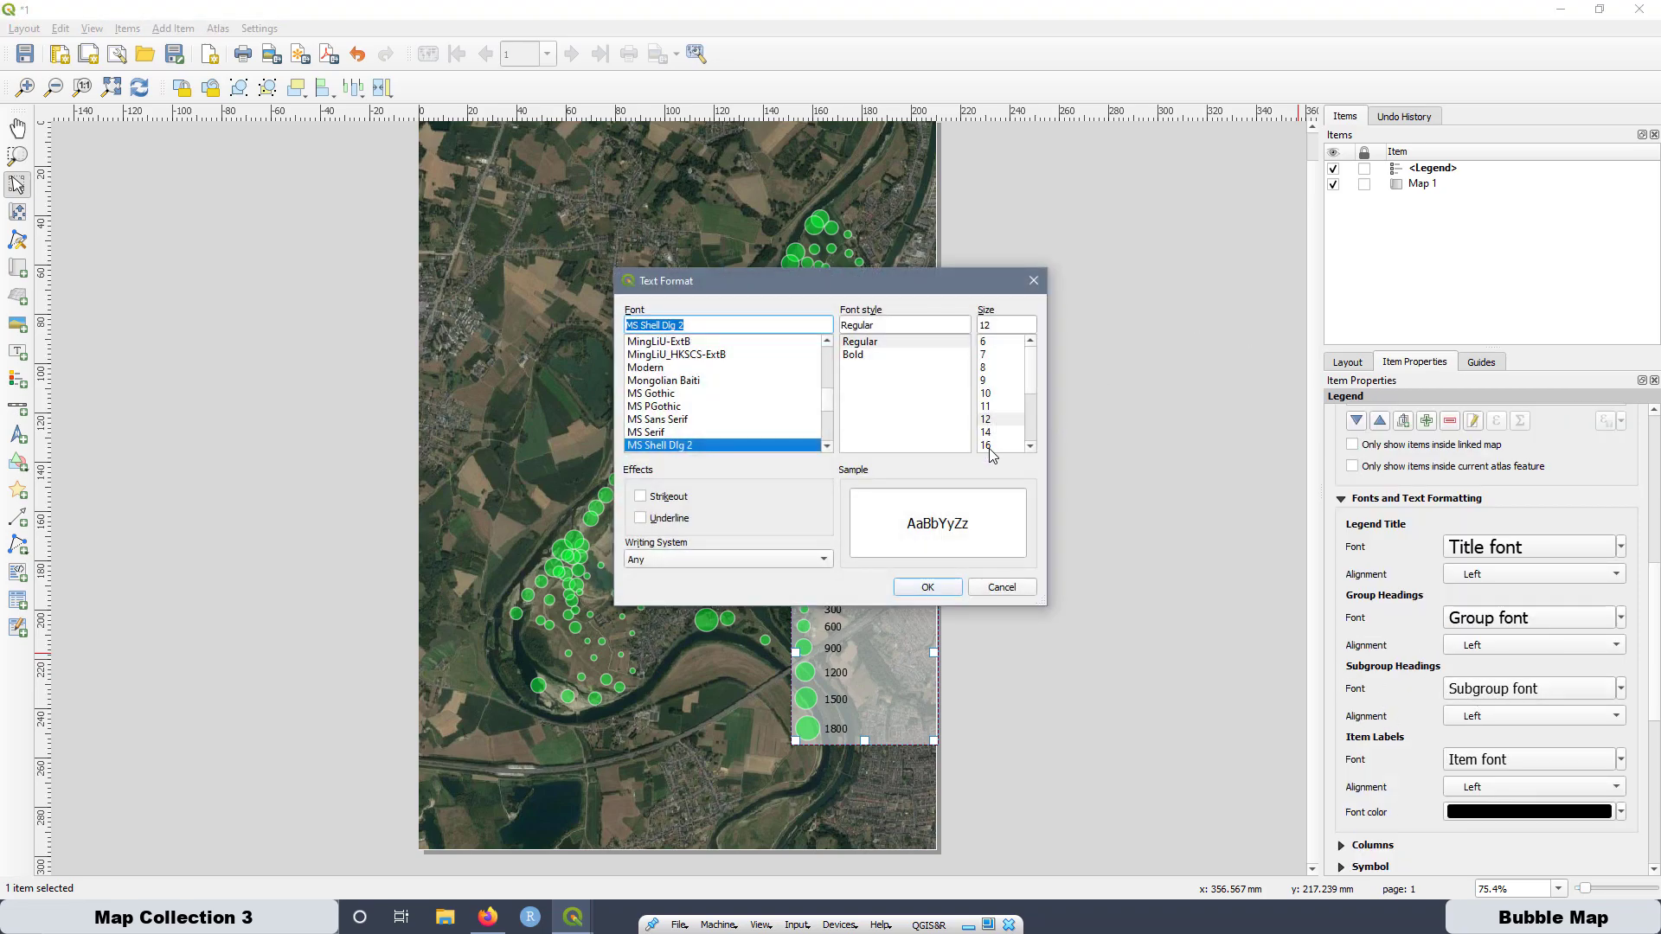
{"action": "left_click_drag", "start_coordinate": [932, 284], "coordinate": [1286, 164]}
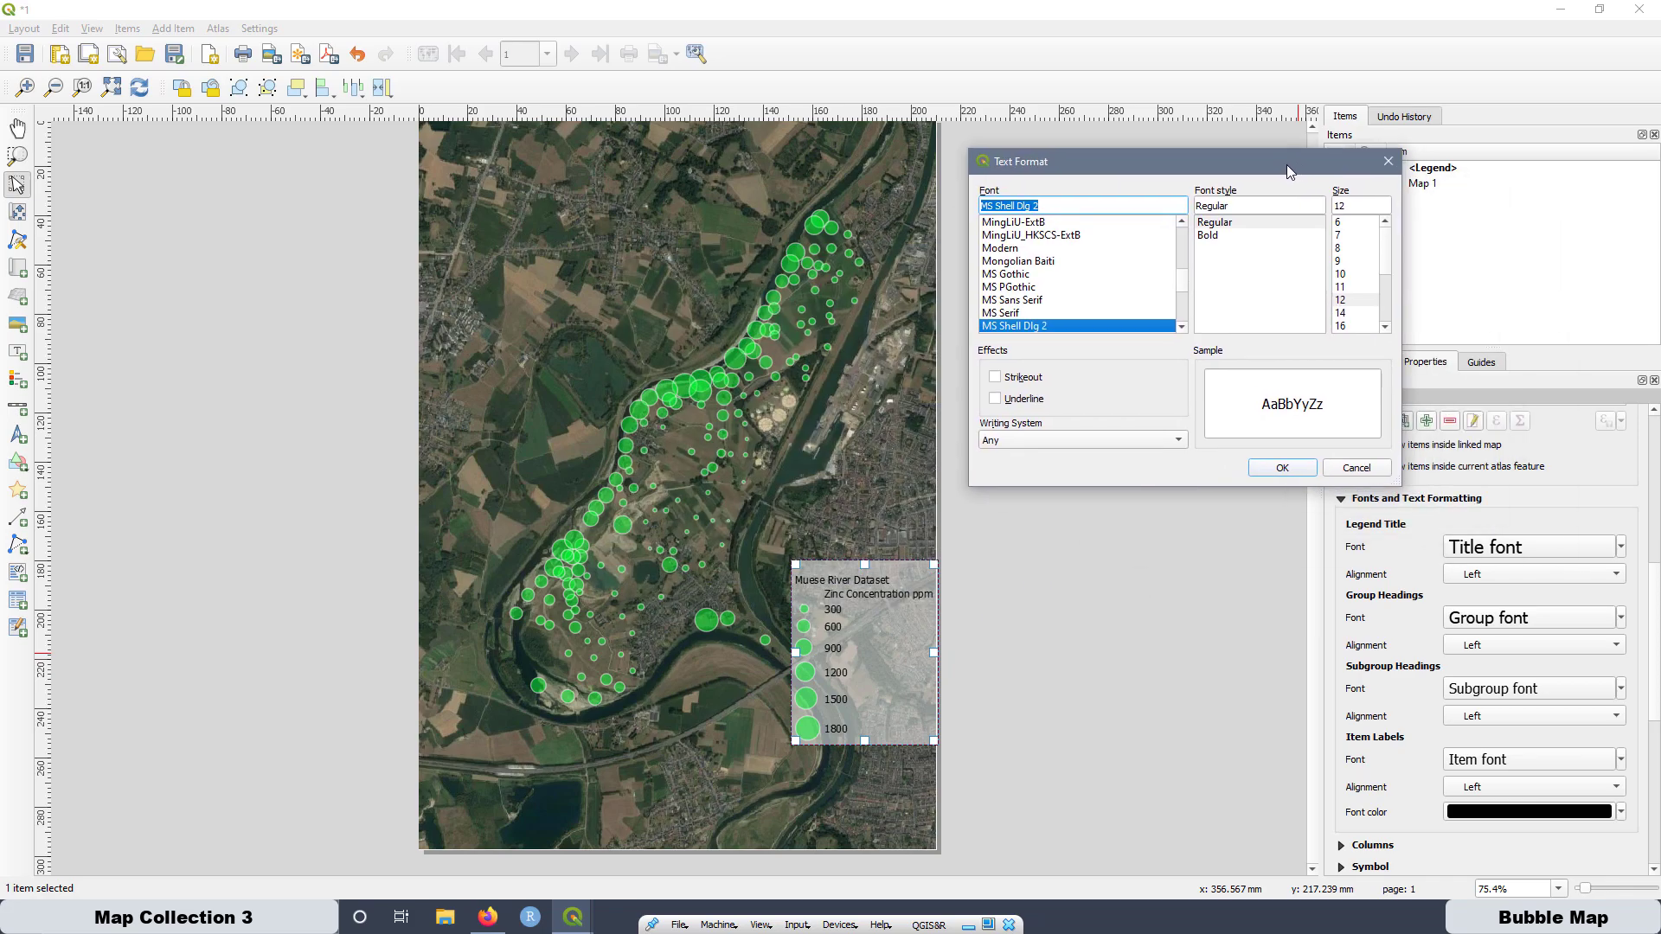
{"action": "left_click", "coordinate": [1340, 315]}
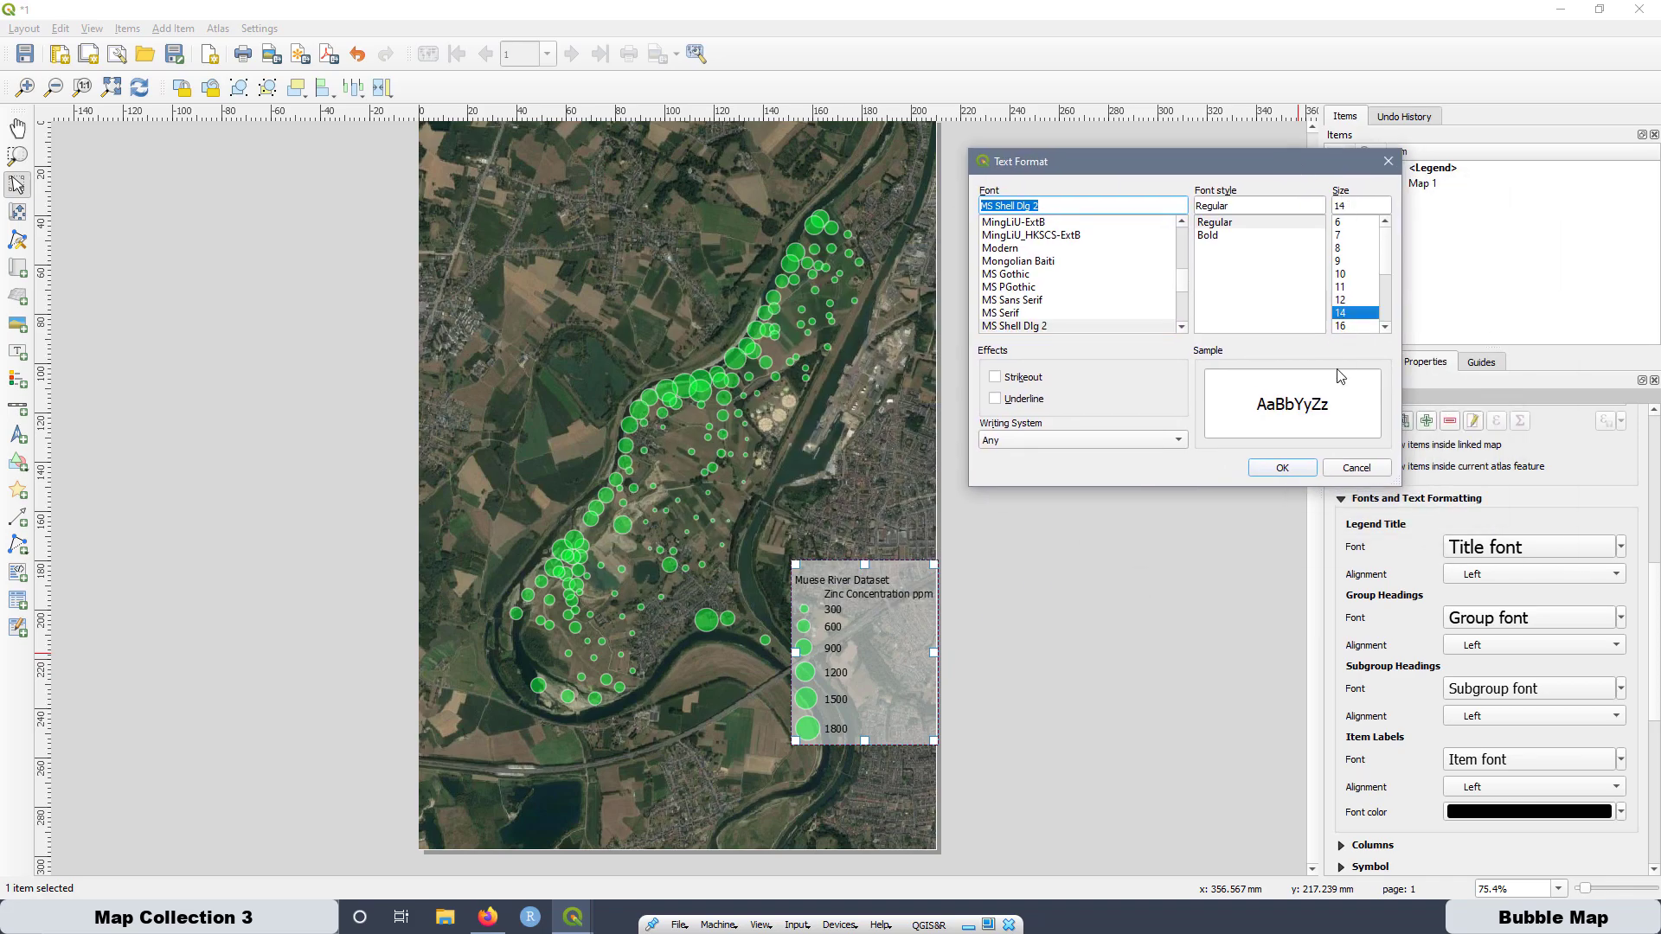
{"action": "left_click", "coordinate": [1211, 236]}
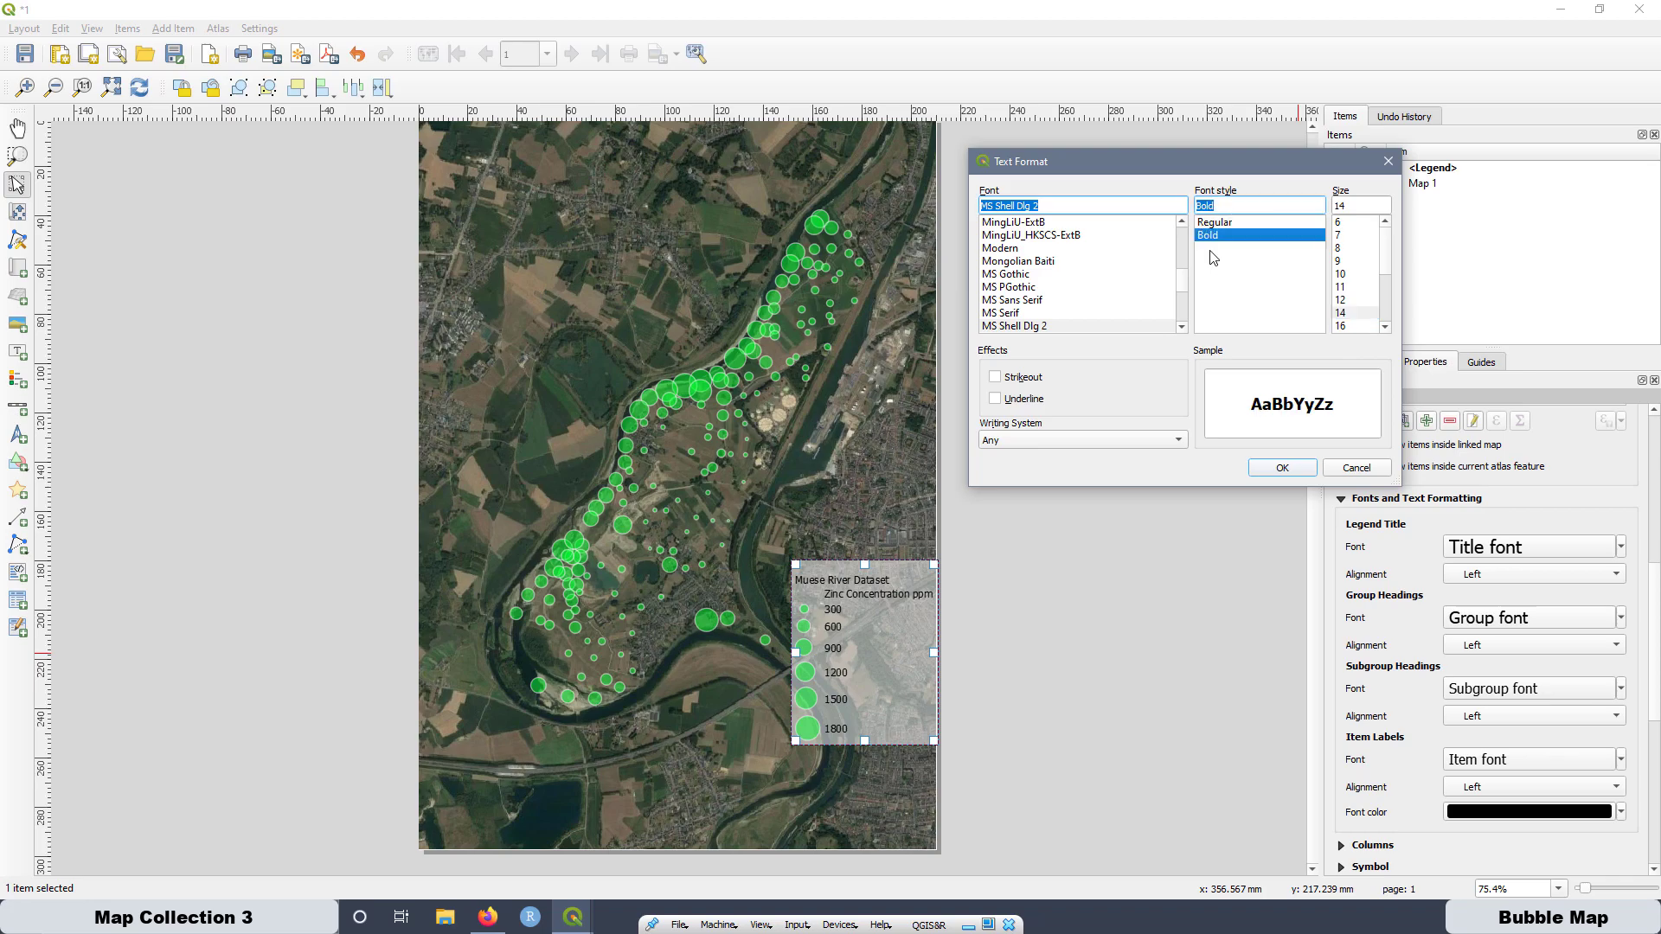
{"action": "left_click", "coordinate": [1282, 467]}
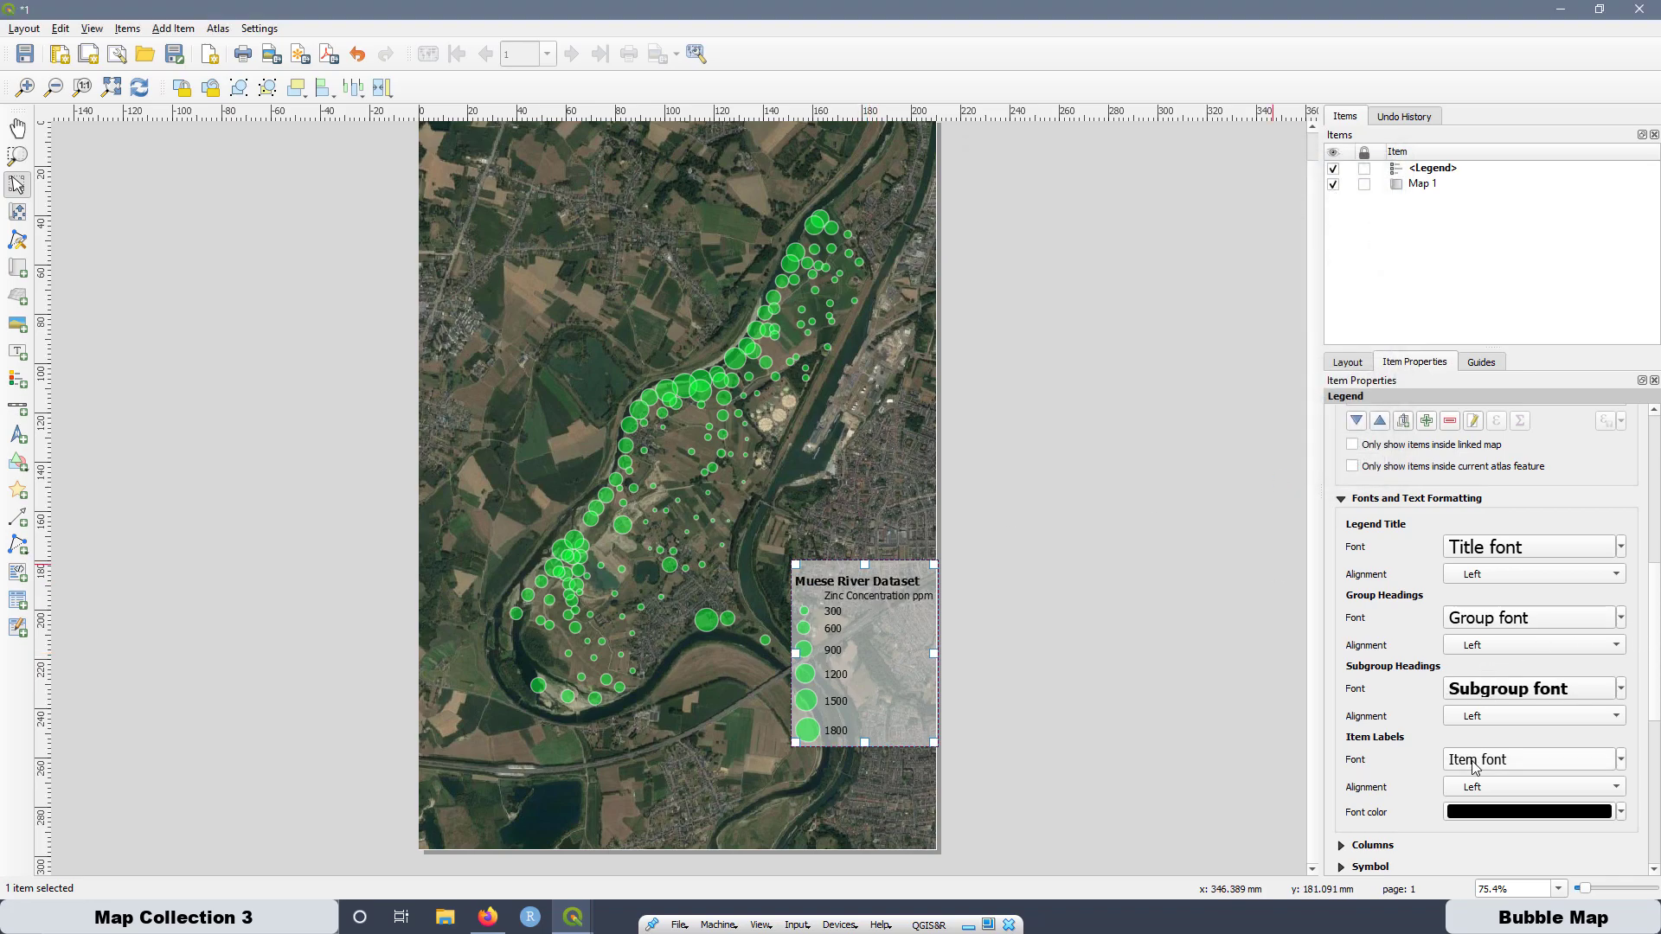
Make the legend's item labels bold and centre-aligned.
{"action": "left_click", "coordinate": [1474, 761]}
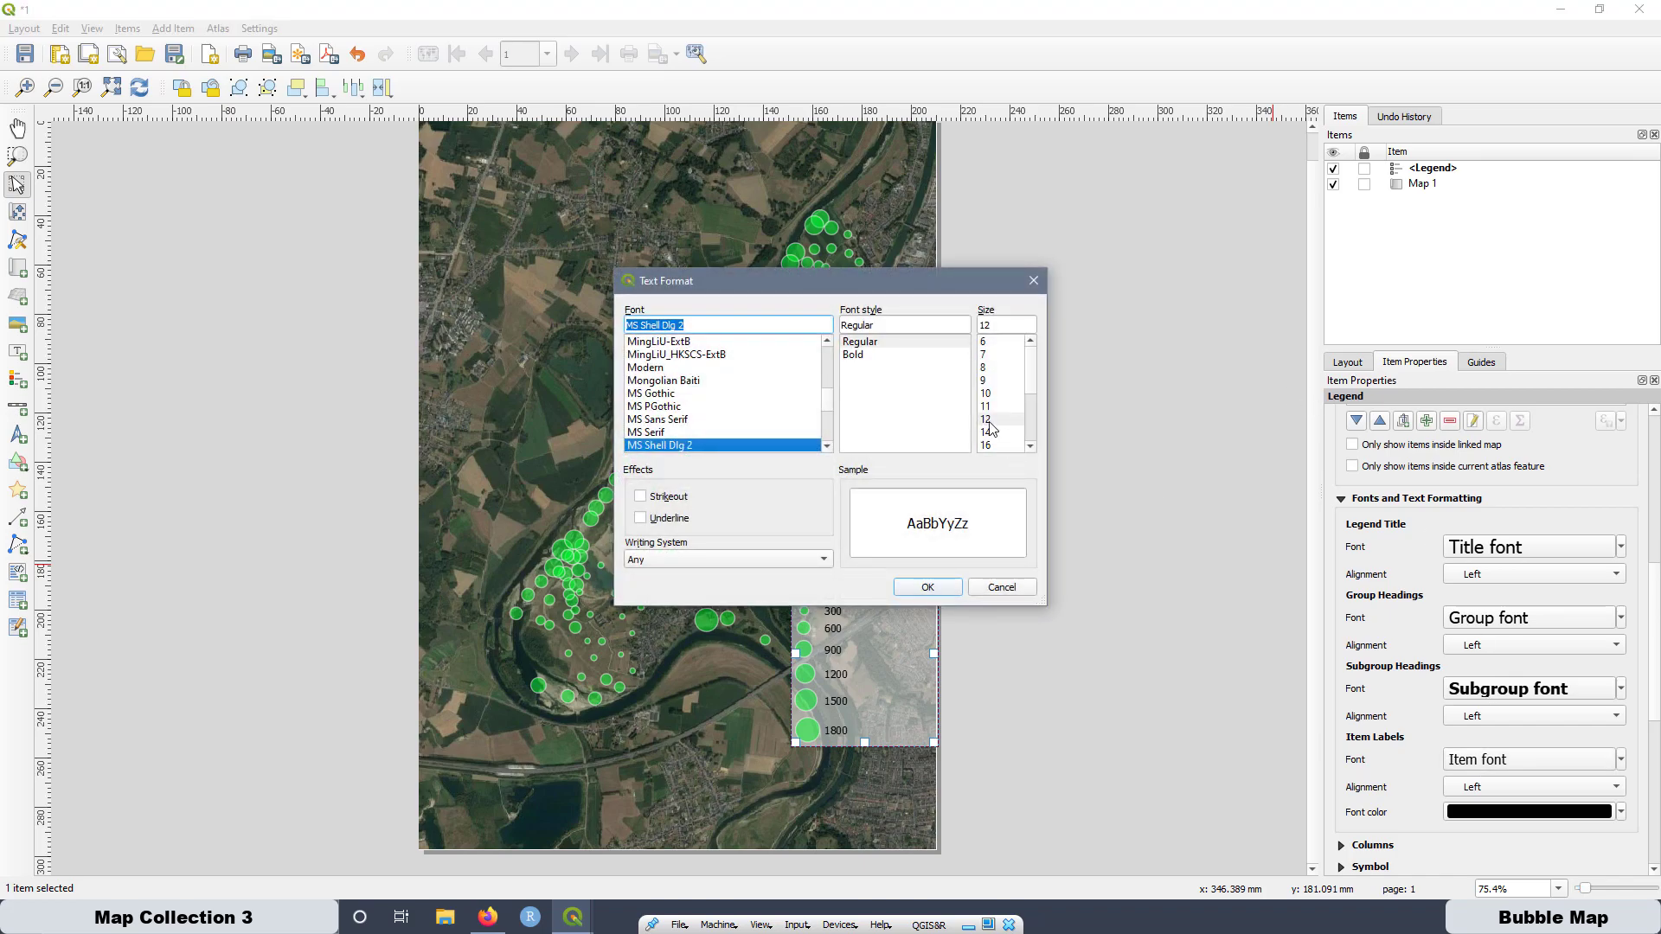
{"action": "left_click", "coordinate": [856, 356]}
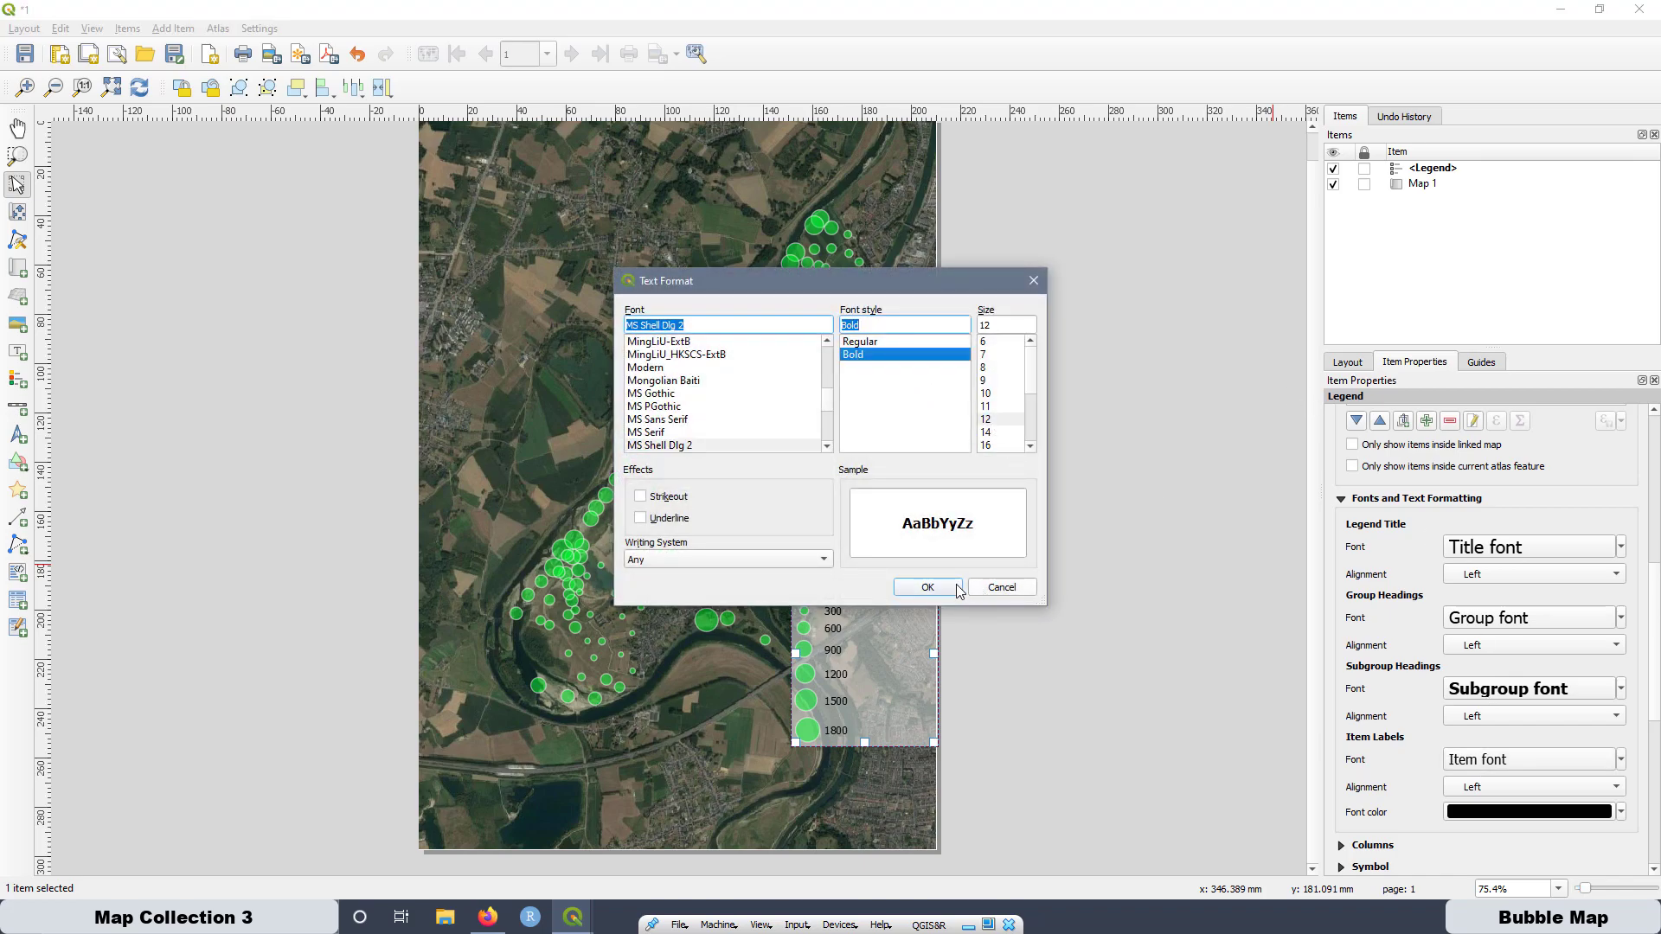
{"action": "left_click", "coordinate": [926, 587]}
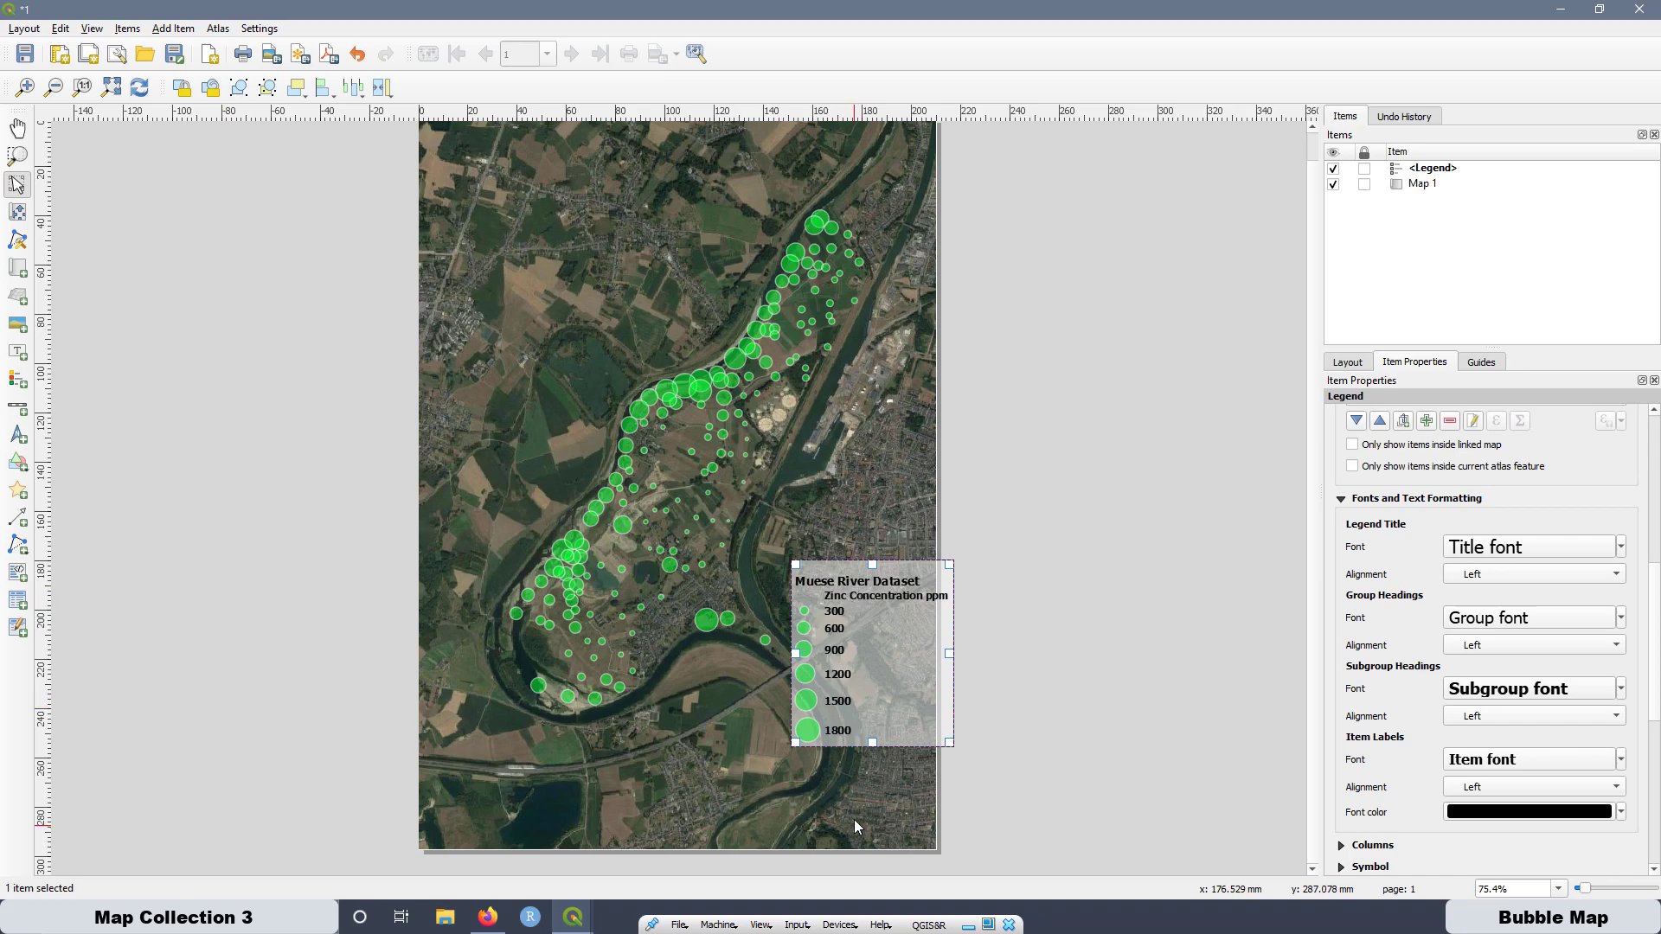
{"action": "left_click", "coordinate": [1480, 787]}
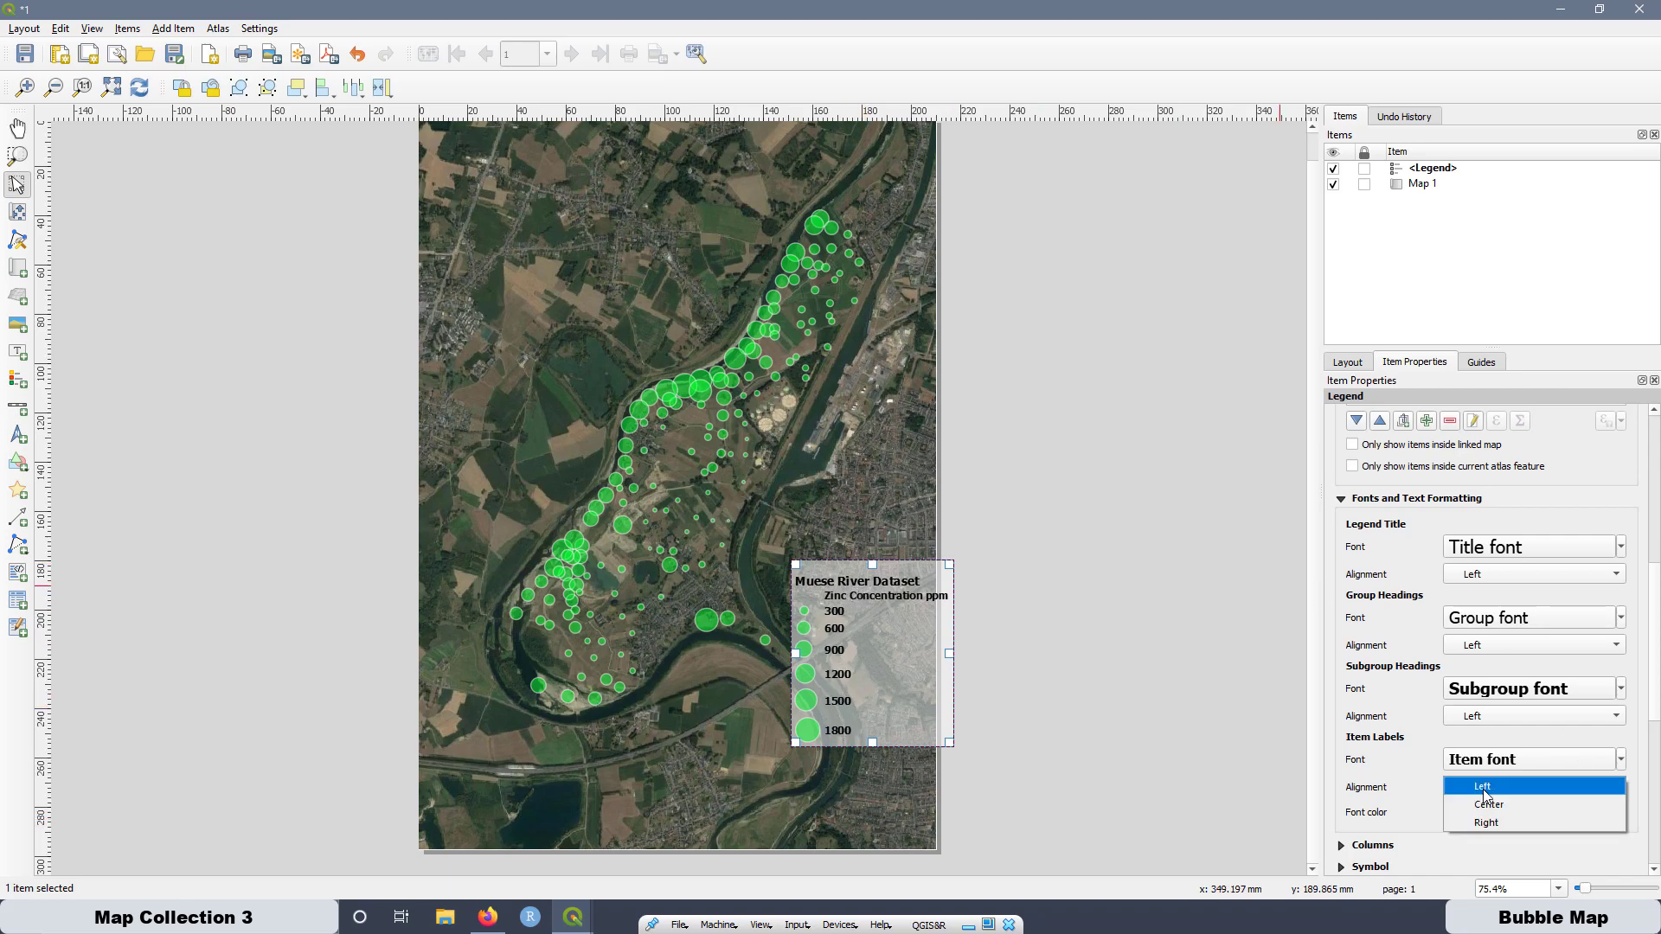
{"action": "left_click", "coordinate": [1488, 805]}
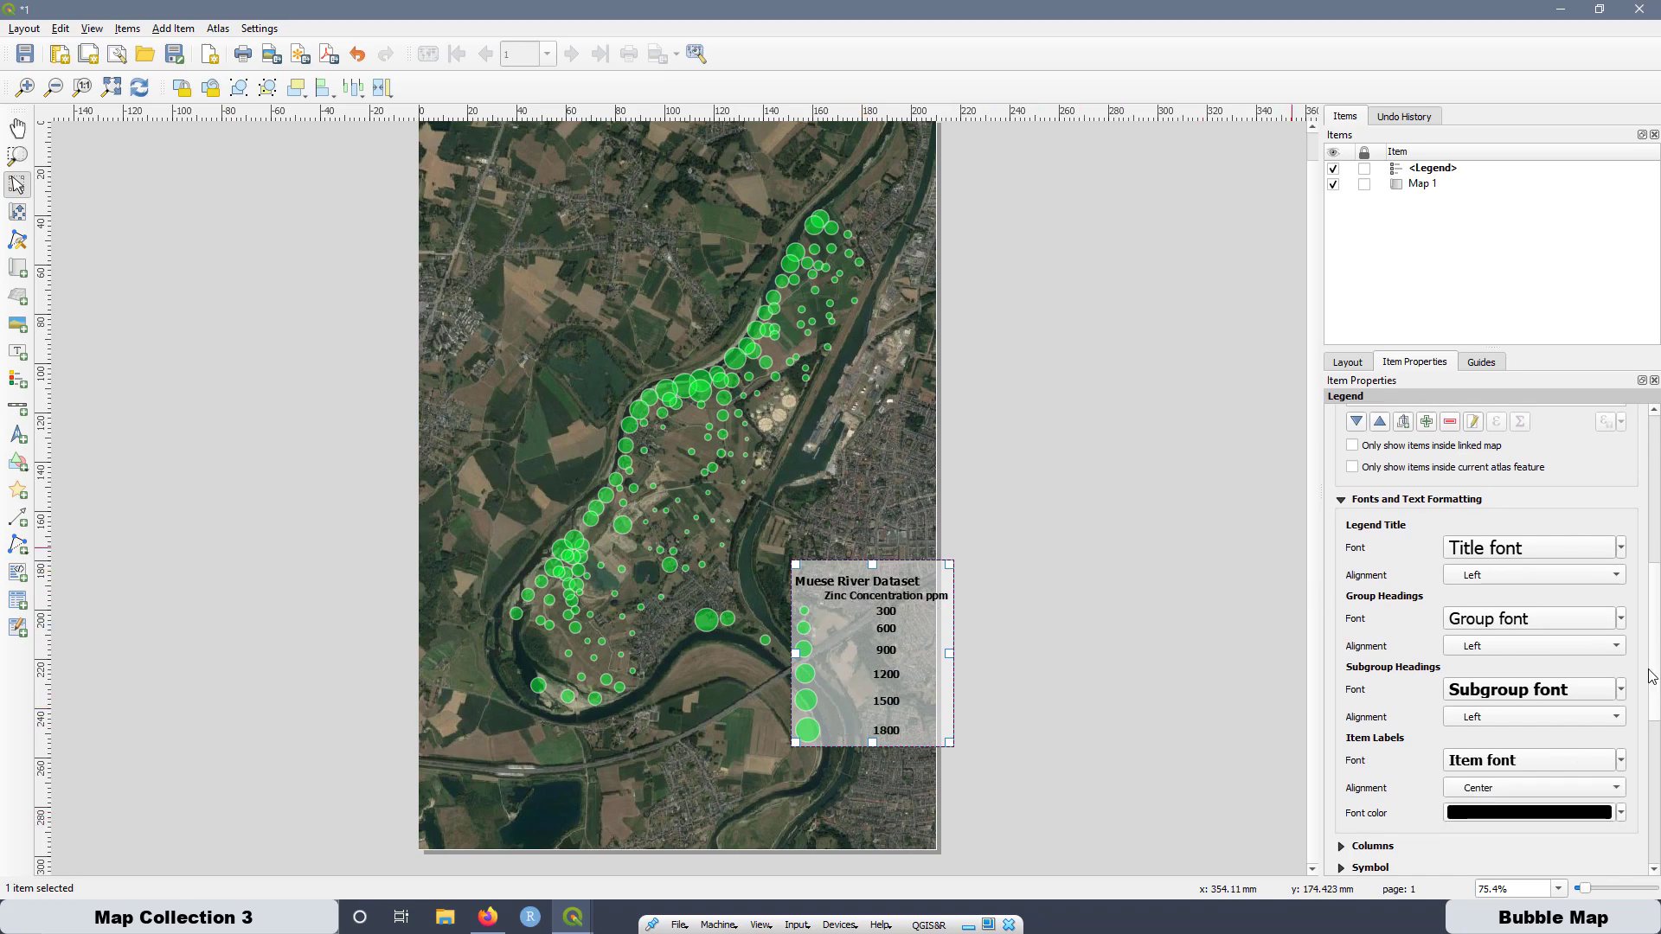
{"action": "left_click_drag", "start_coordinate": [1654, 667], "coordinate": [1658, 490]}
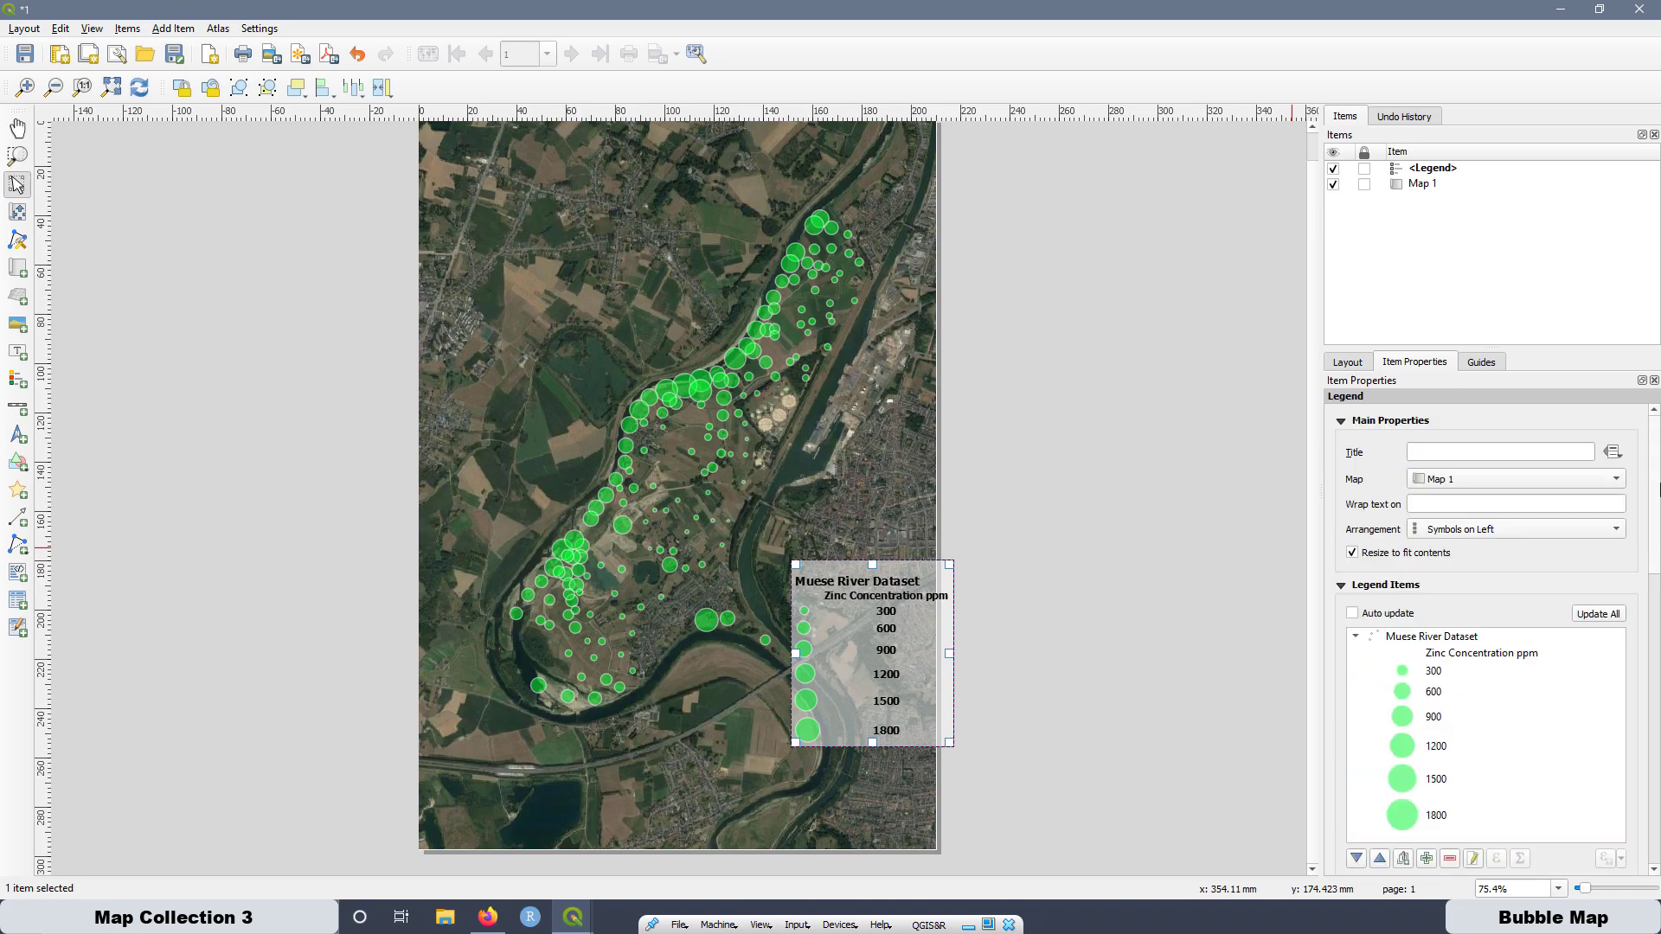
Title the legend 'Lengend', set its title font to bold, and centre-align the title.
{"action": "left_click", "coordinate": [1475, 457]}
{"action": "type", "text": "Lengend"}
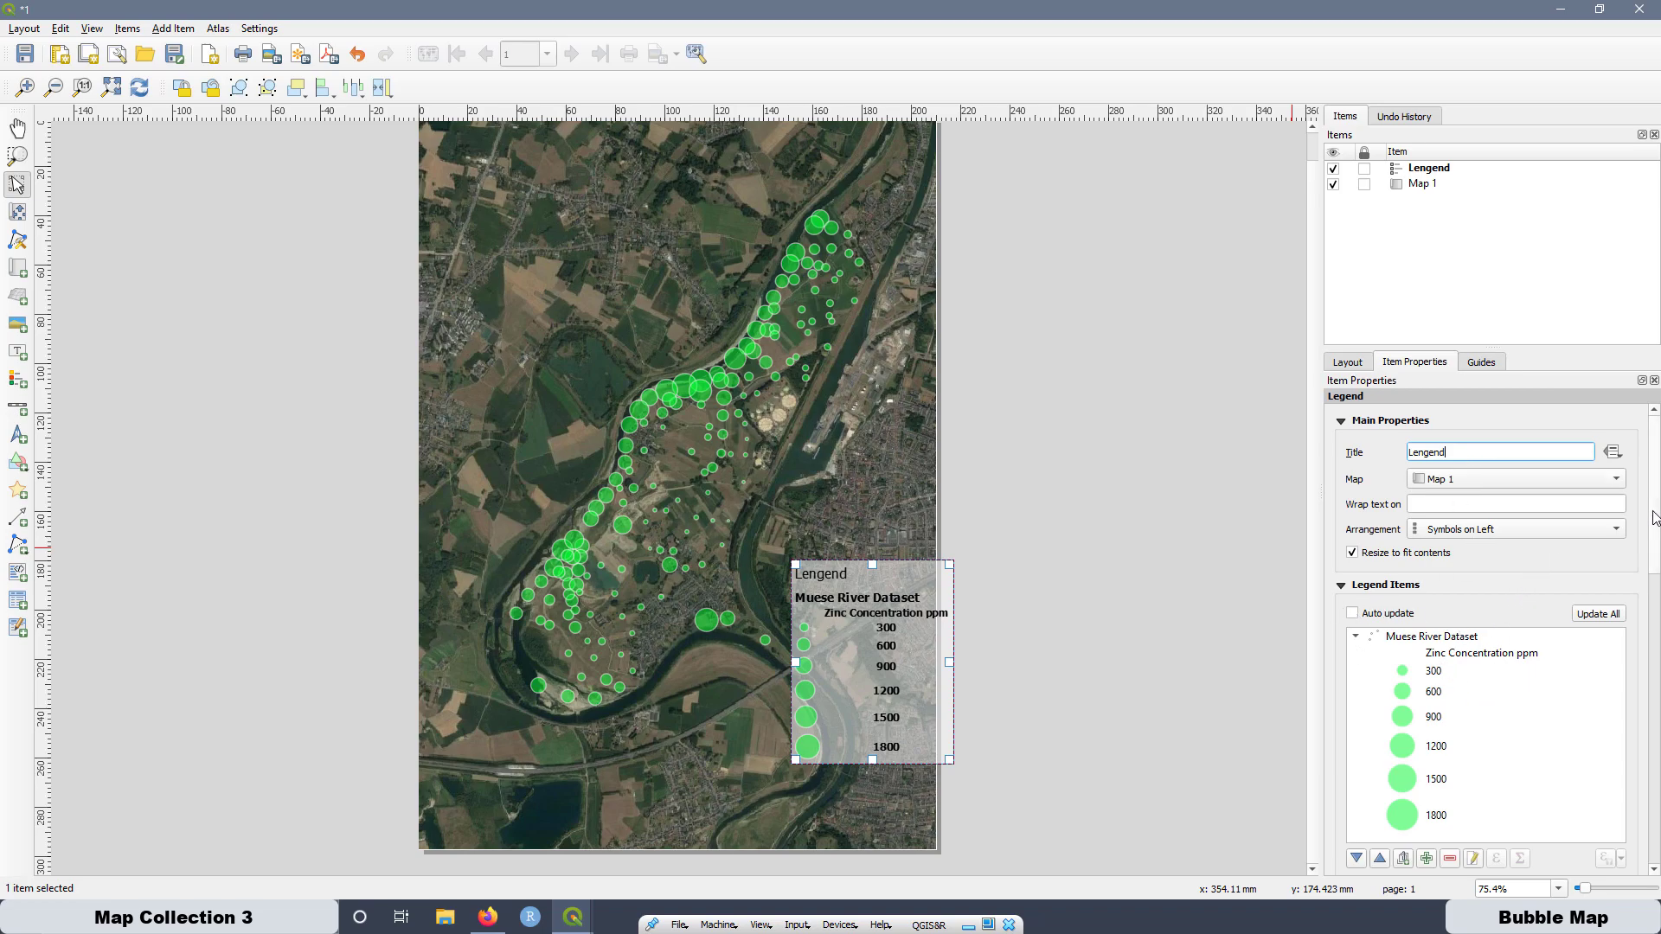
{"action": "scroll", "coordinate": [1654, 517], "scroll_direction": "down", "scroll_amount": 5}
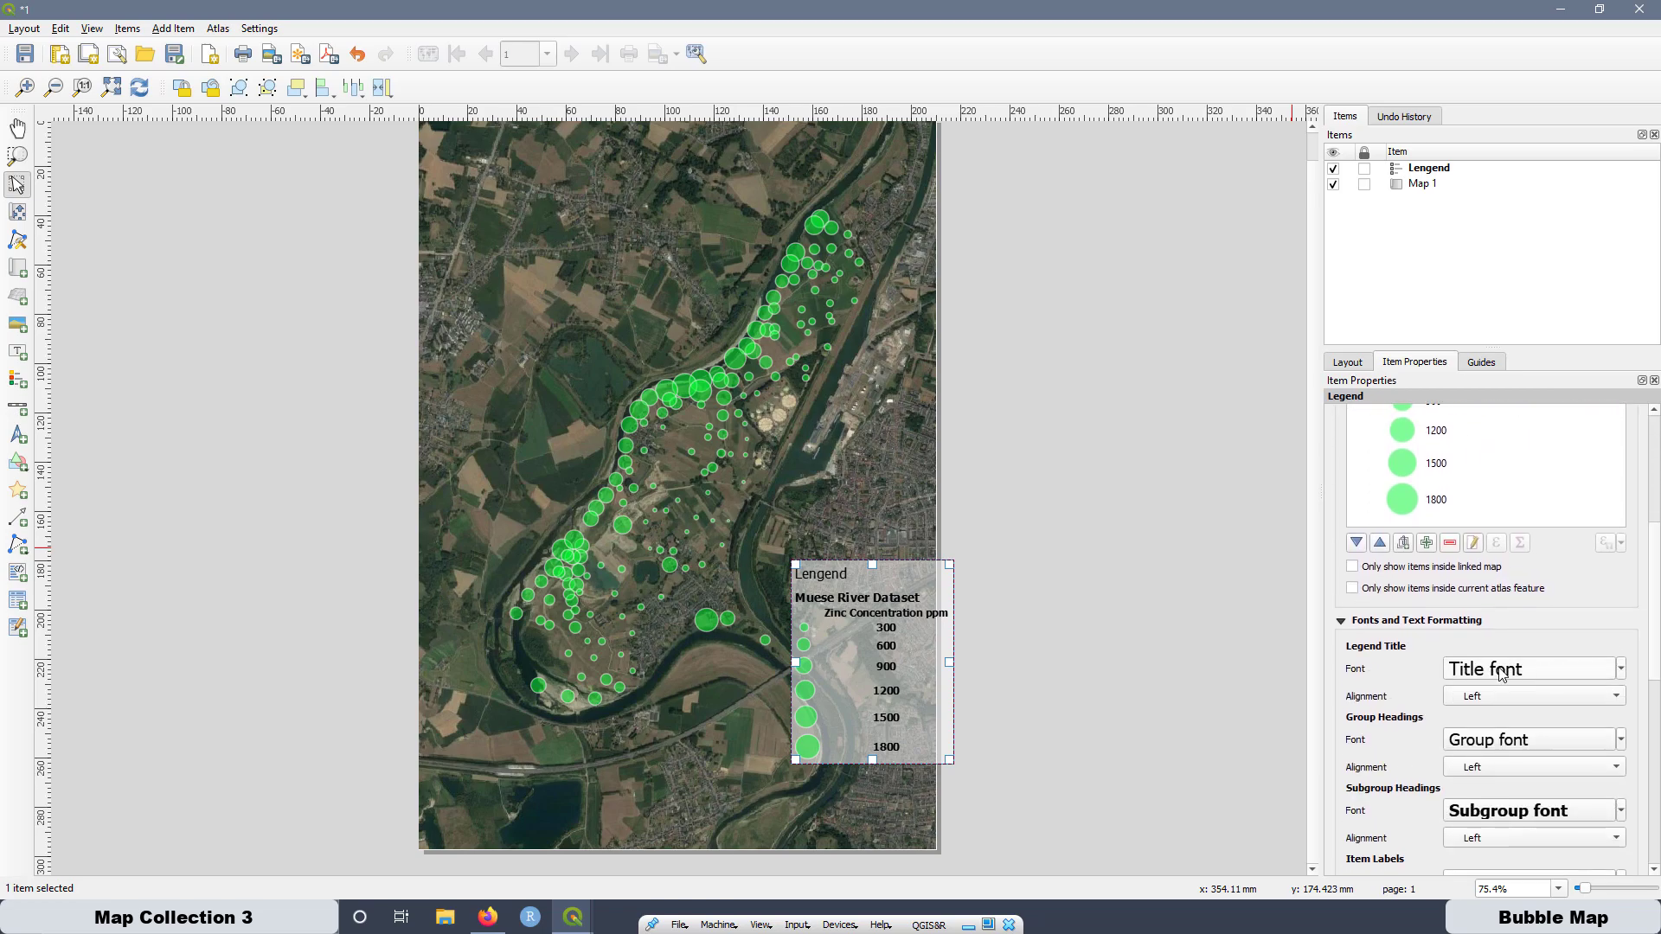
{"action": "left_click", "coordinate": [1500, 673]}
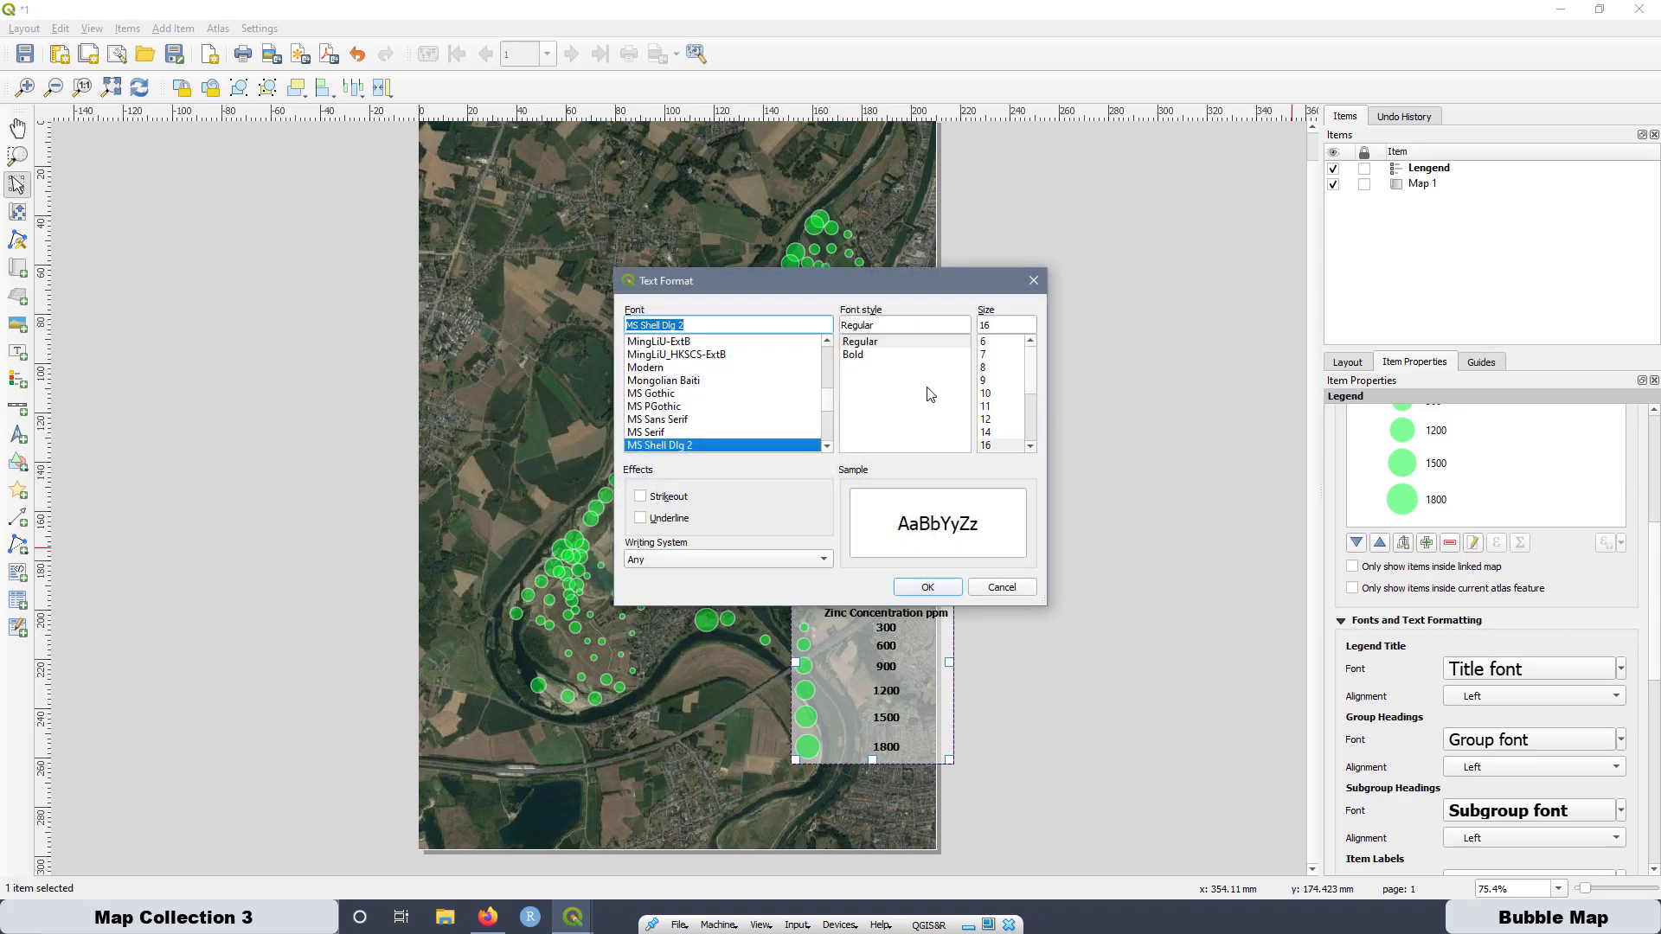
{"action": "left_click", "coordinate": [857, 355]}
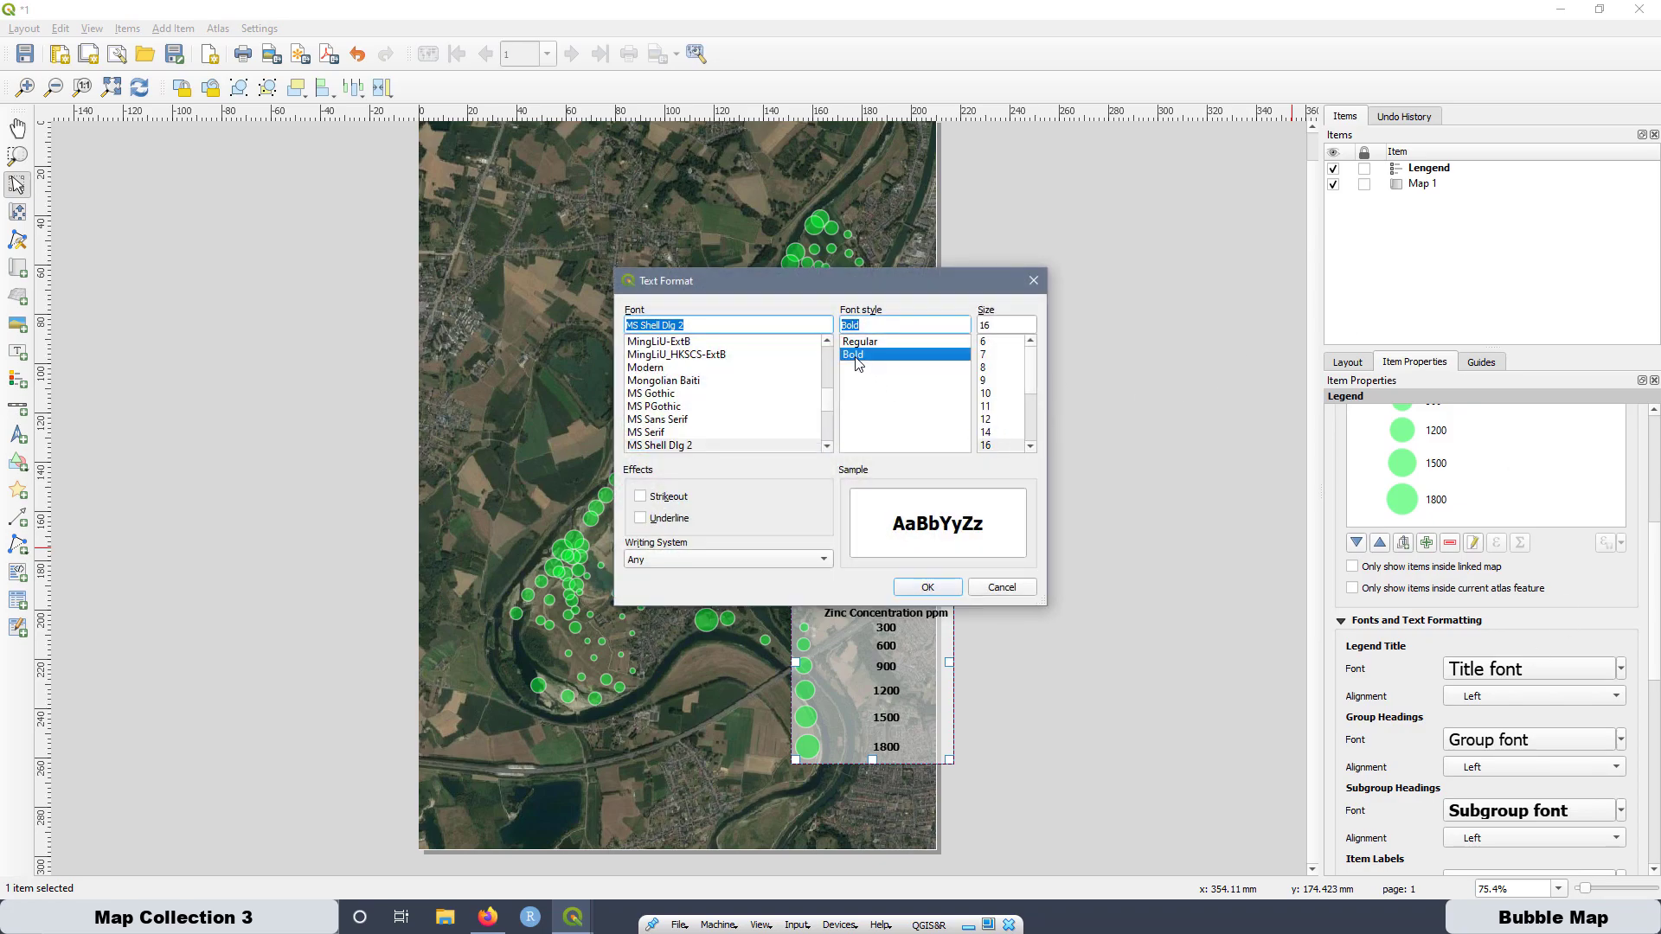
{"action": "left_click", "coordinate": [927, 588]}
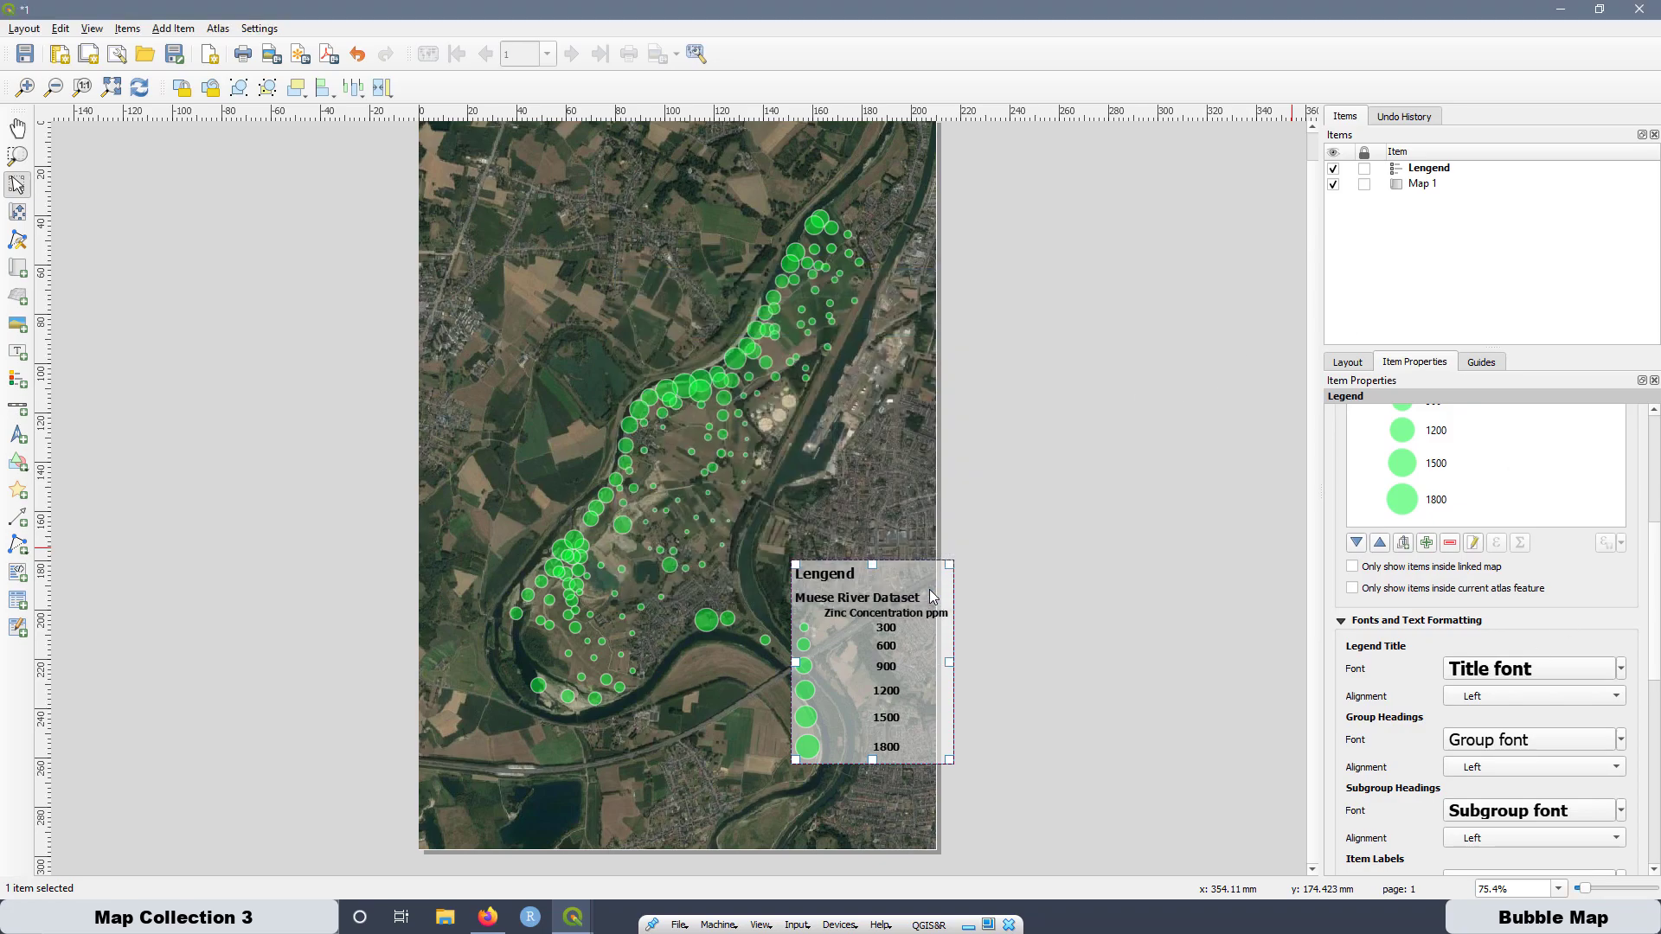
{"action": "left_click", "coordinate": [1479, 699]}
{"action": "left_click", "coordinate": [1505, 716]}
Set the legend symbol height to 7 mm.
{"action": "left_click_drag", "start_coordinate": [1655, 690], "coordinate": [1656, 796]}
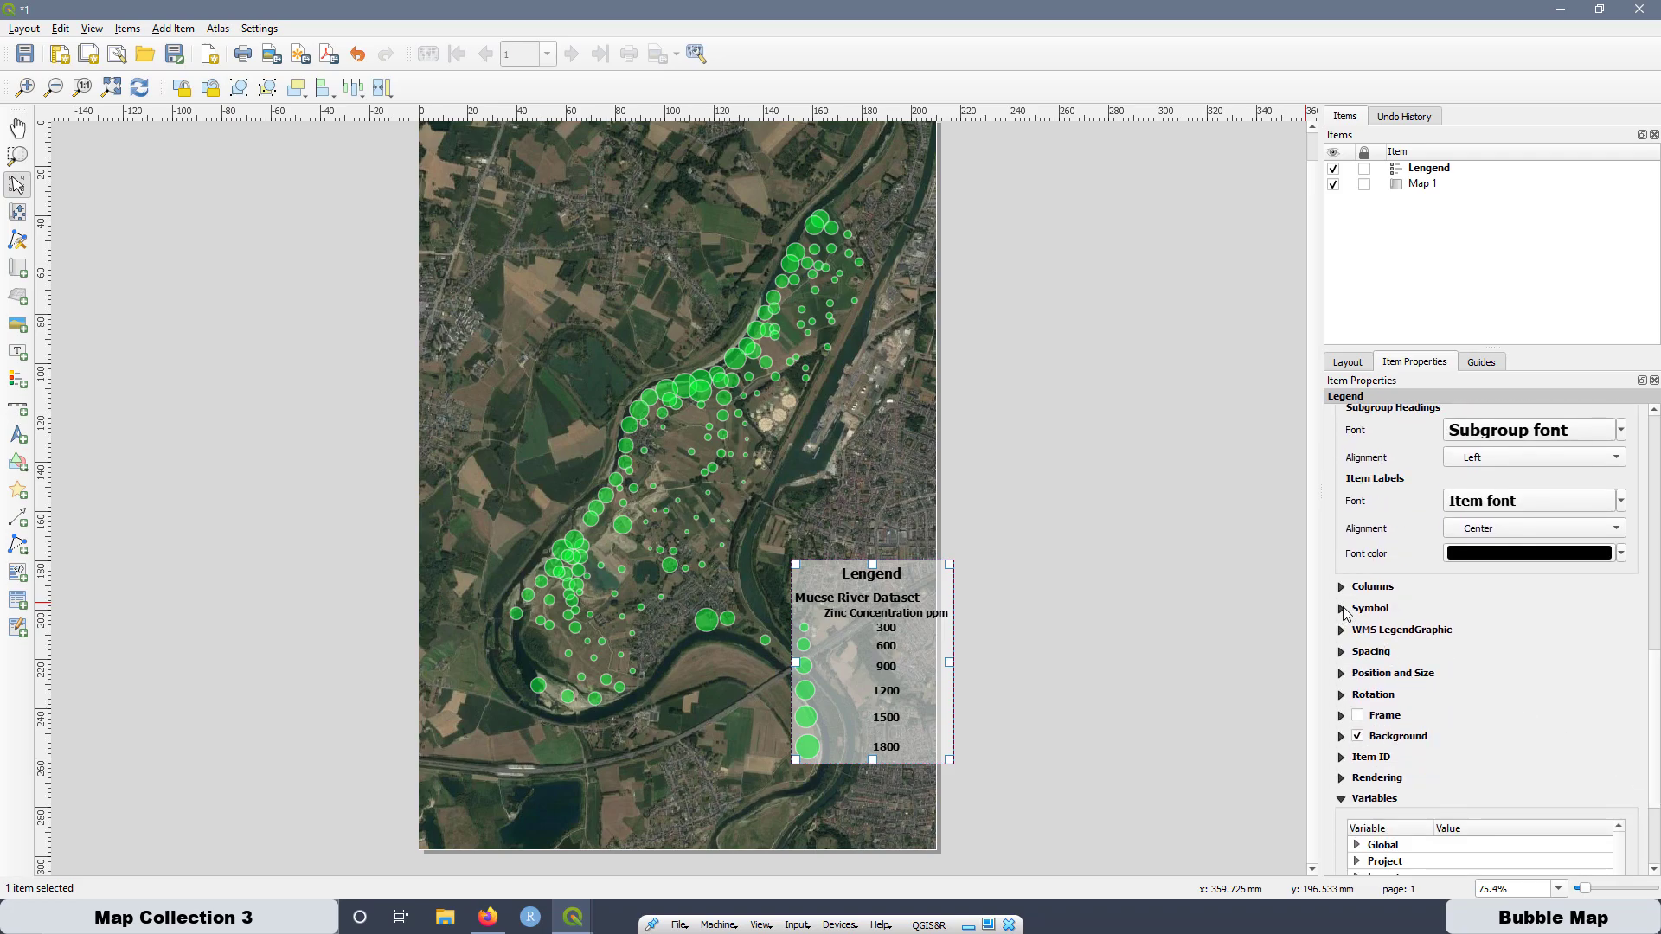
{"action": "left_click", "coordinate": [1341, 609]}
{"action": "left_click_drag", "start_coordinate": [1439, 665], "coordinate": [1411, 666]}
{"action": "type", "text": "7mm"}
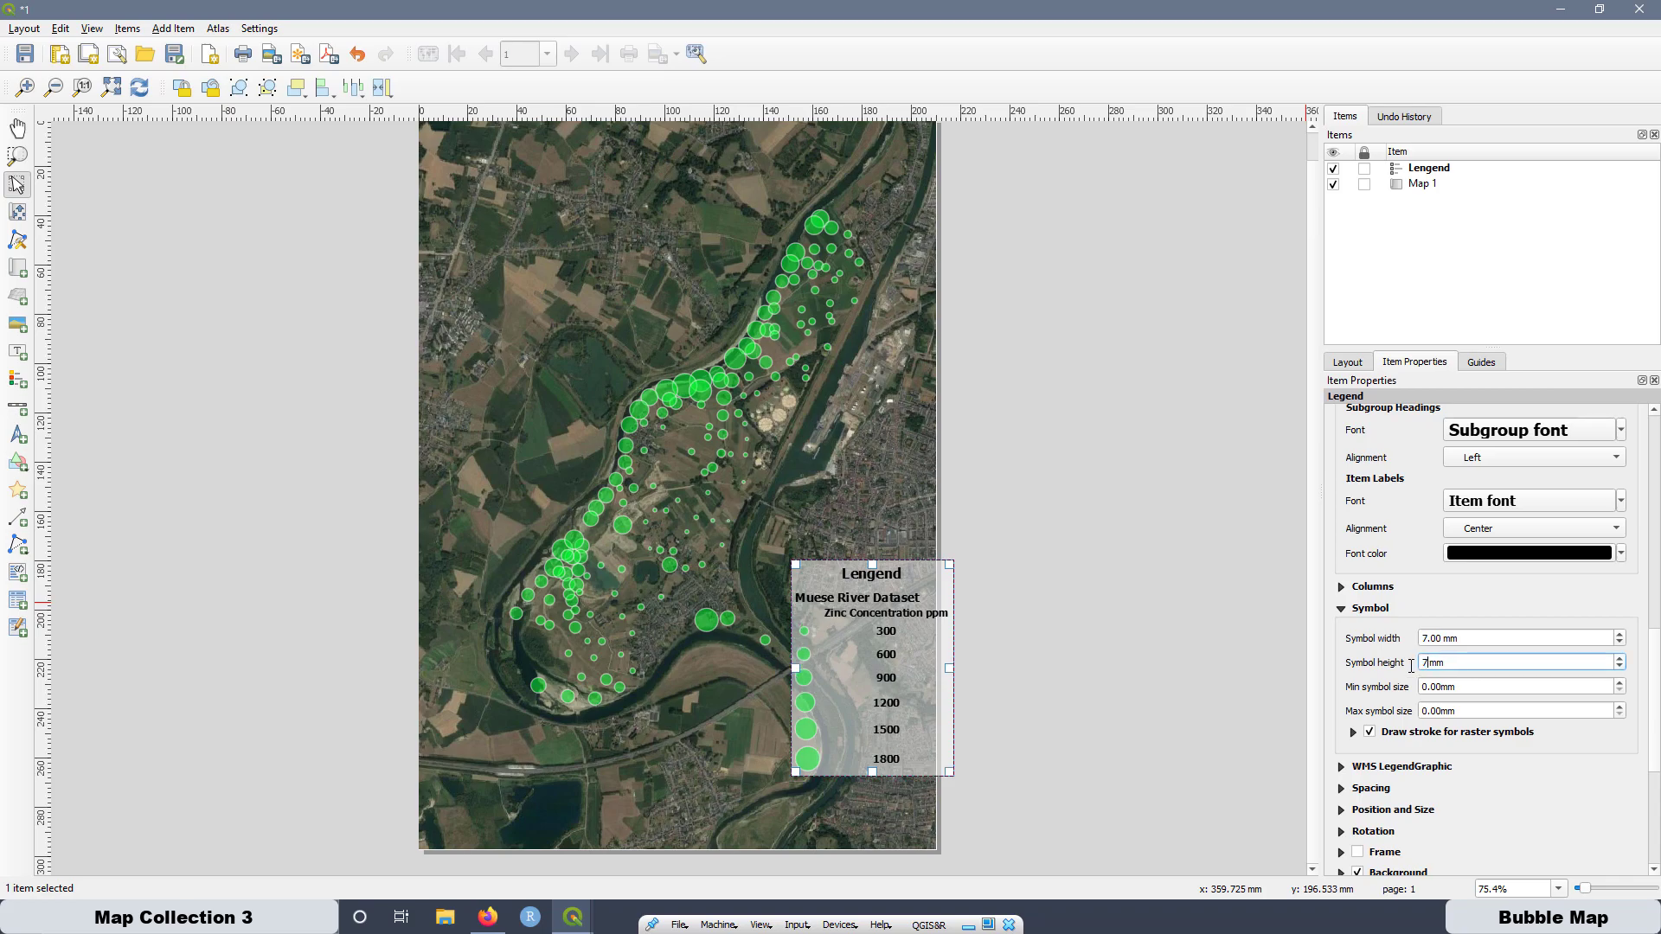
{"action": "key", "text": "Return"}
{"action": "left_click", "coordinate": [1490, 665]}
Drag the legend into the page's bottom-right corner and deselect it.
{"action": "left_click_drag", "start_coordinate": [891, 583], "coordinate": [867, 656]}
{"action": "mouse_move", "coordinate": [872, 659]}
{"action": "left_mouse_down"}
{"action": "mouse_move", "coordinate": [835, 737]}
{"action": "mouse_move", "coordinate": [872, 659]}
{"action": "left_mouse_up"}
{"action": "left_click", "coordinate": [991, 678]}
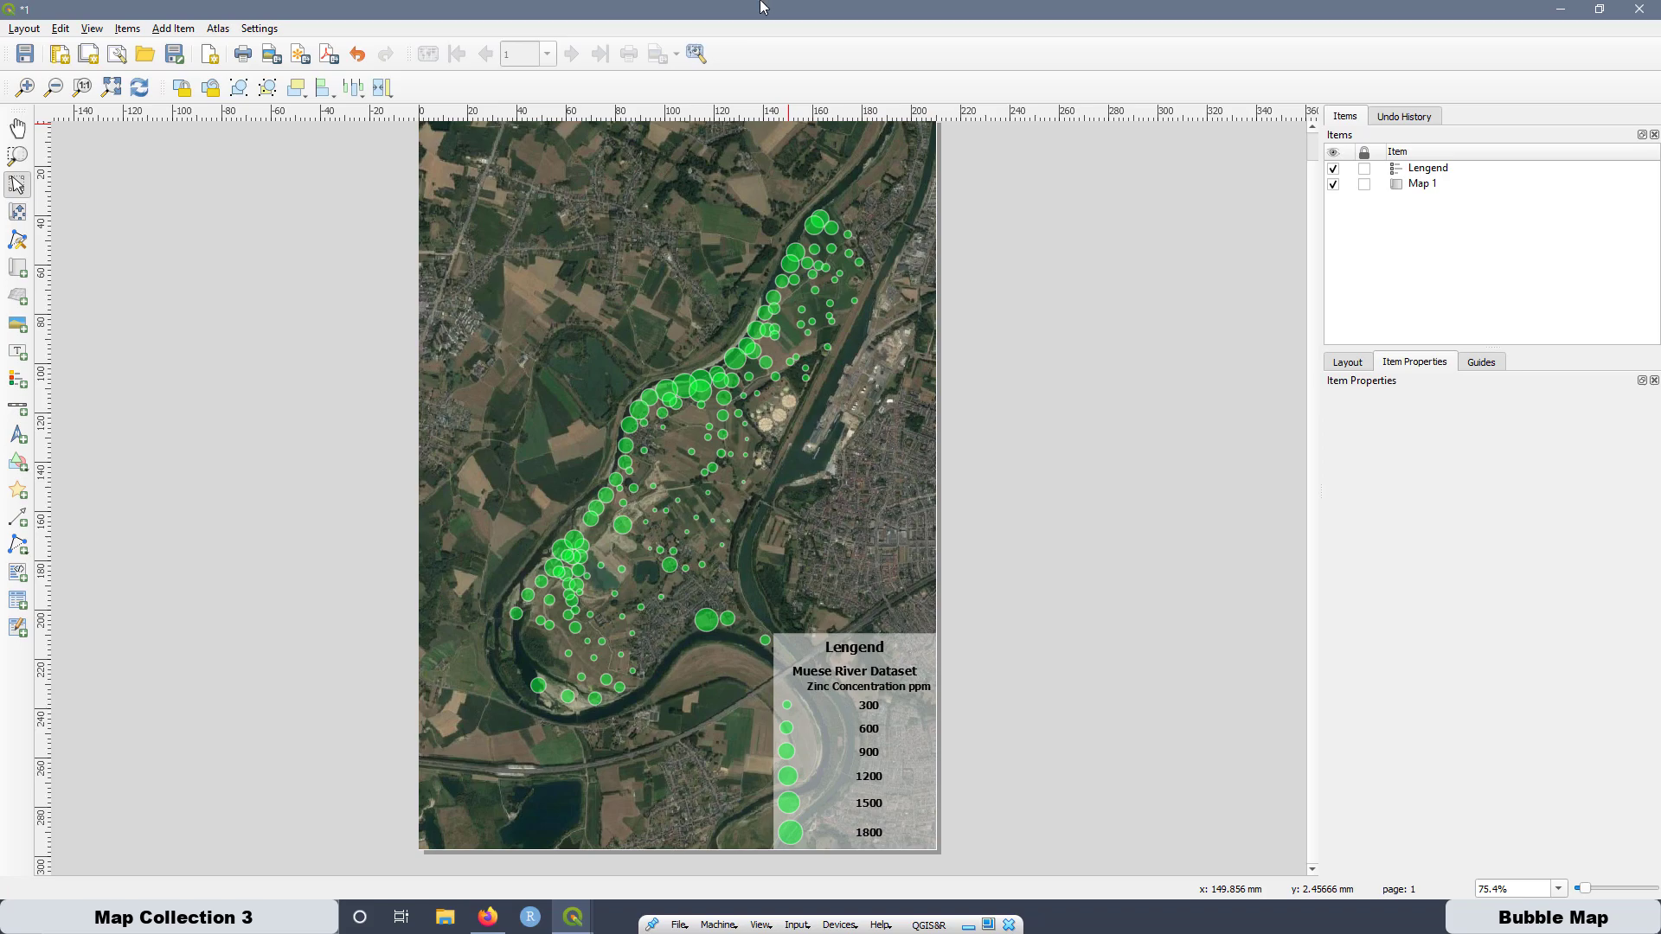
Start exporting the layout as an image, dismiss the WMS warning, and create a 'Bubble map' folder on the Desktop.
{"action": "left_click", "coordinate": [272, 55]}
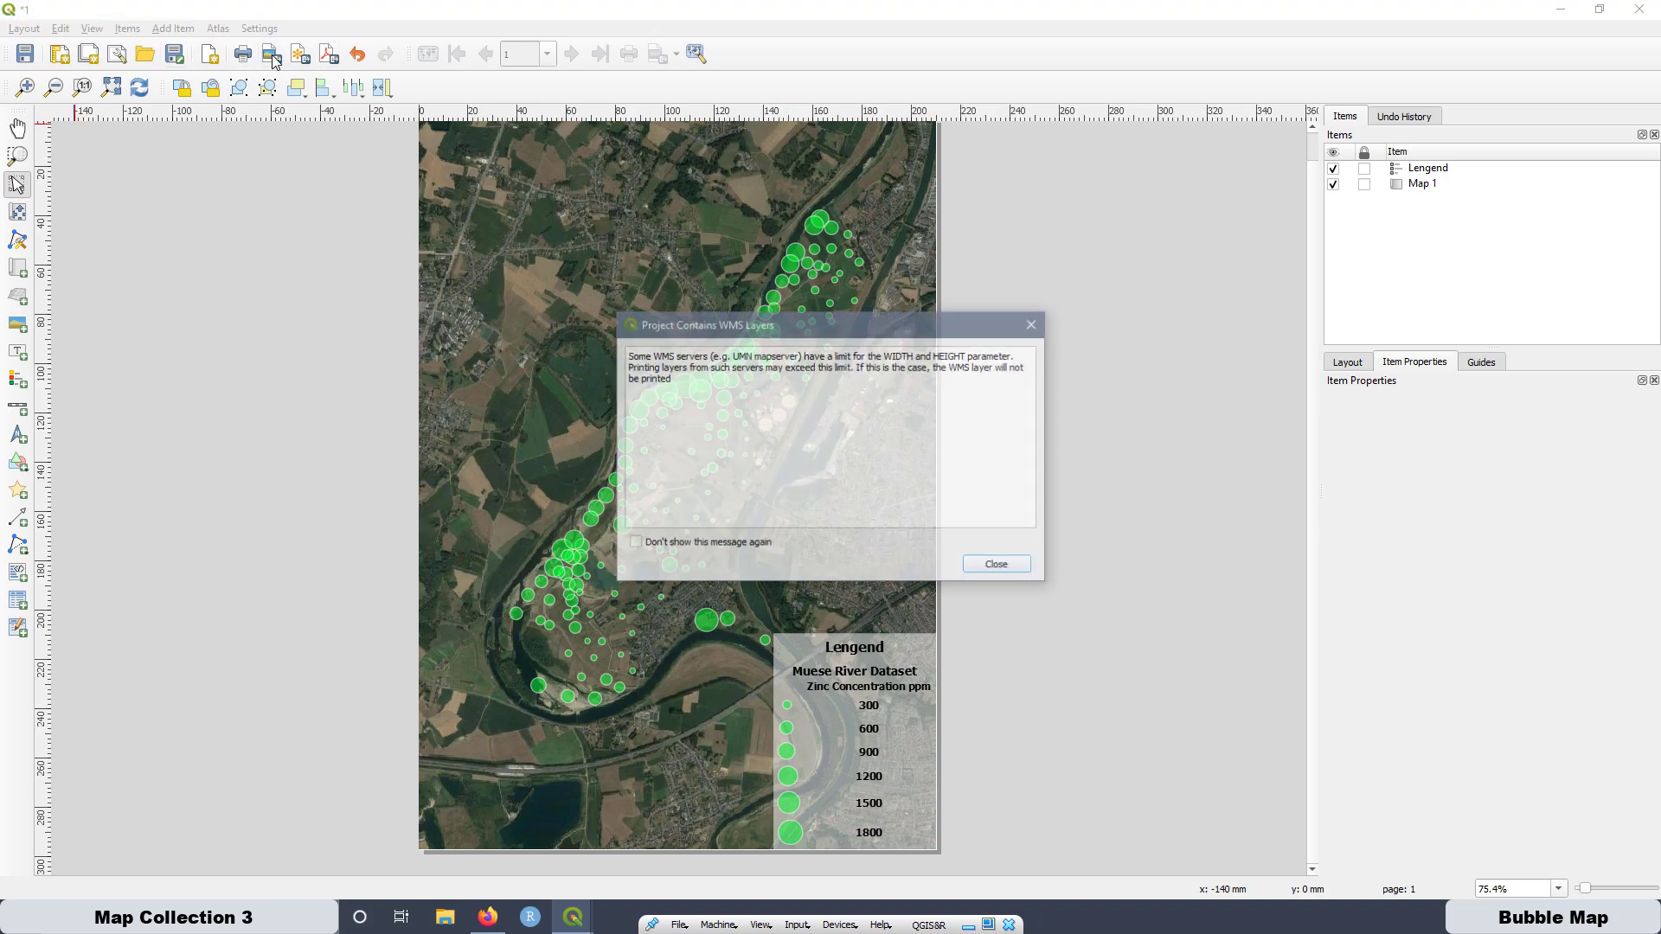
{"action": "left_click", "coordinate": [998, 565]}
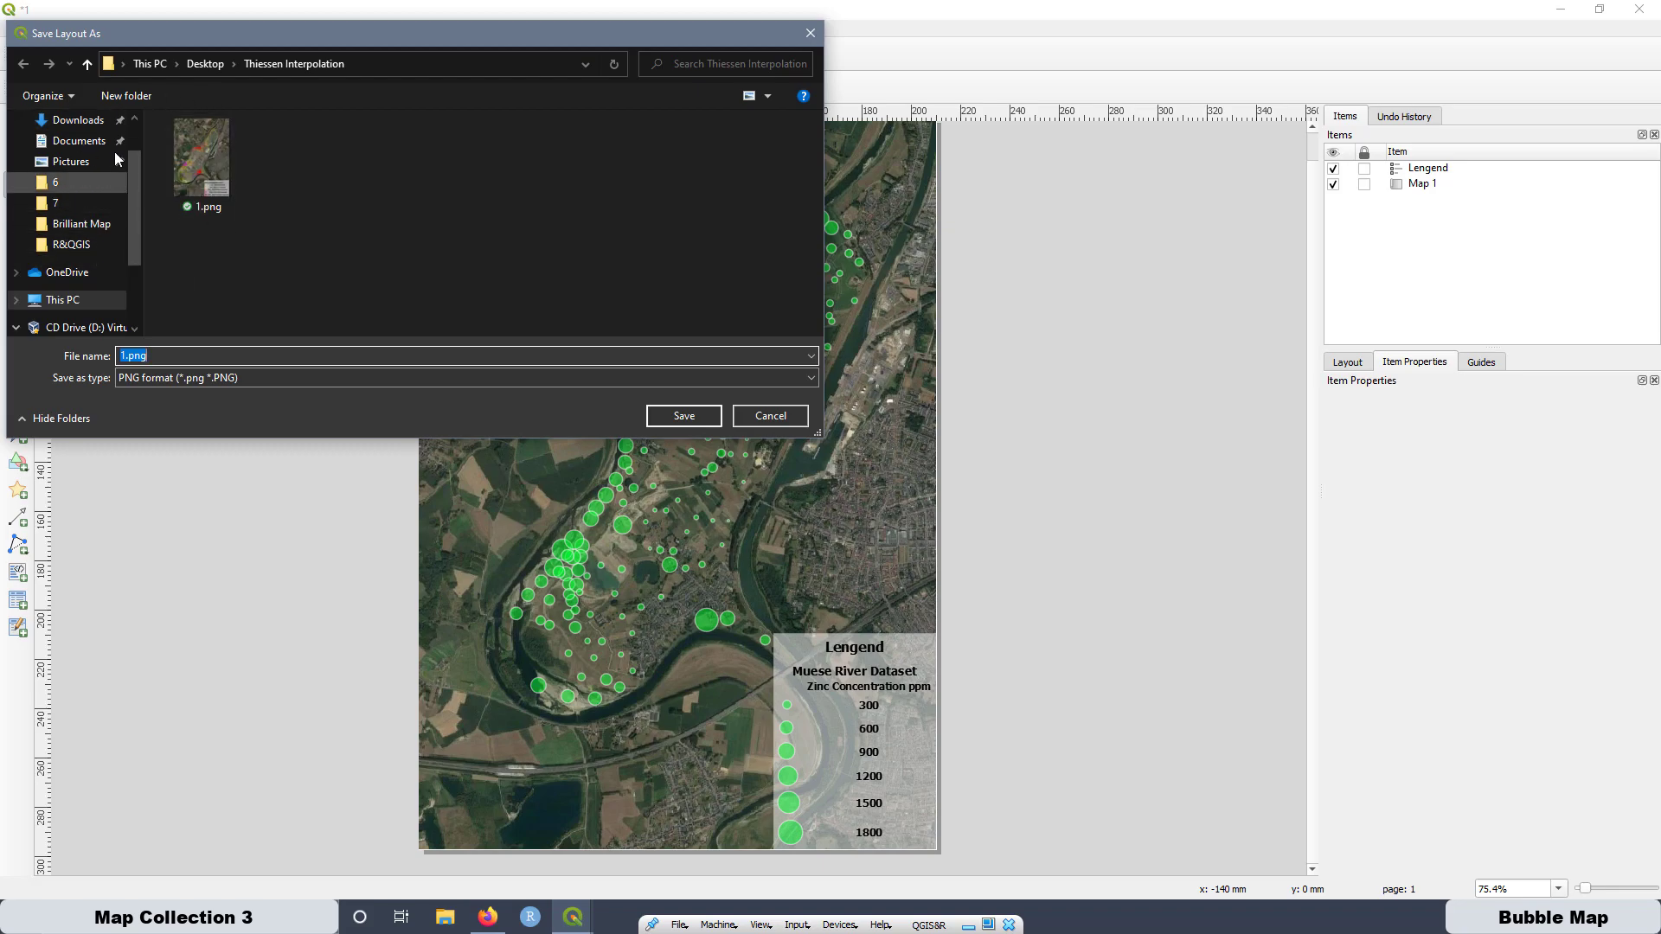
{"action": "scroll", "coordinate": [112, 168], "scroll_direction": "up", "scroll_amount": 1}
{"action": "left_click", "coordinate": [86, 156]}
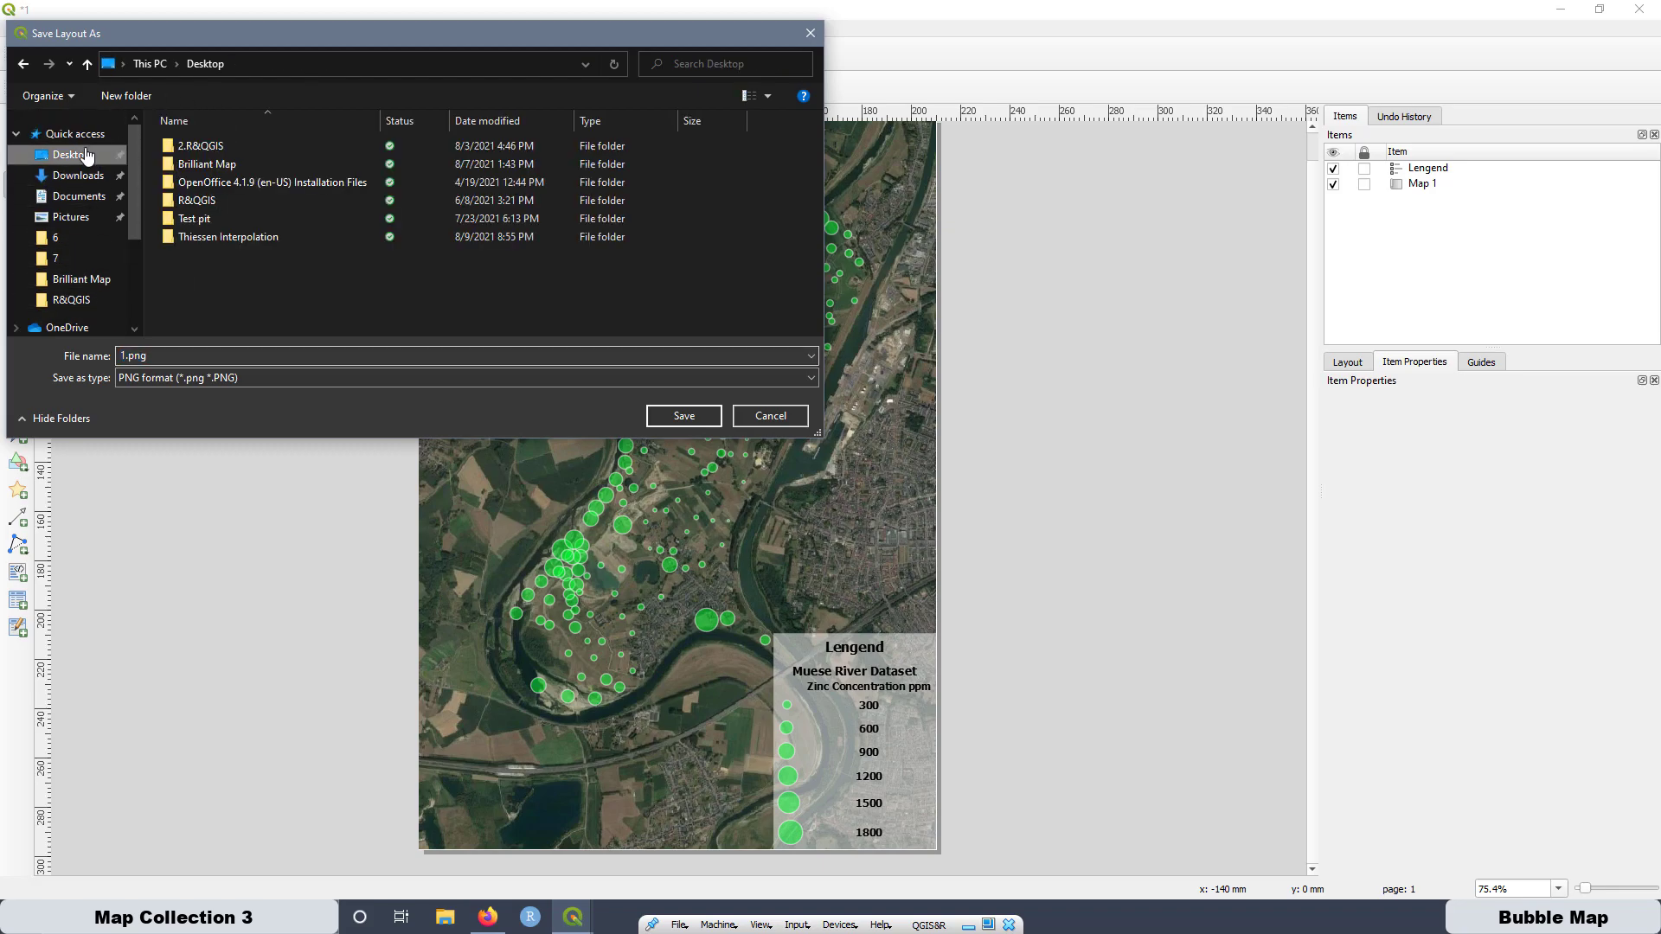
{"action": "right_click", "coordinate": [241, 297]}
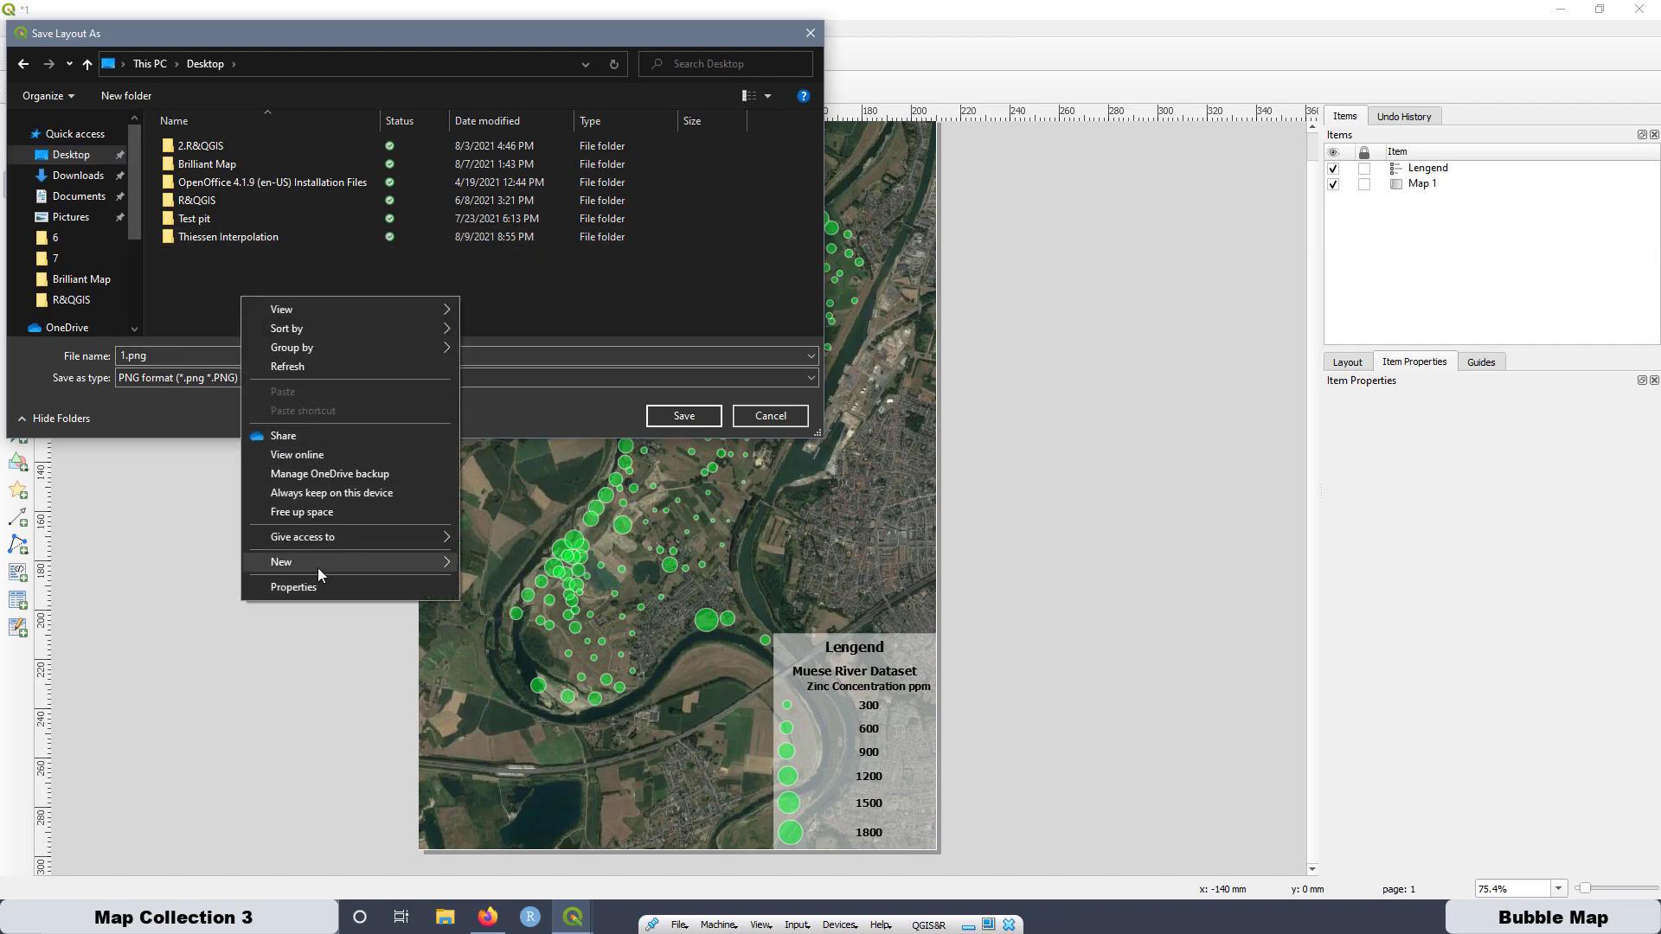
{"action": "mouse_move", "coordinate": [318, 568]}
{"action": "left_click", "coordinate": [488, 563]}
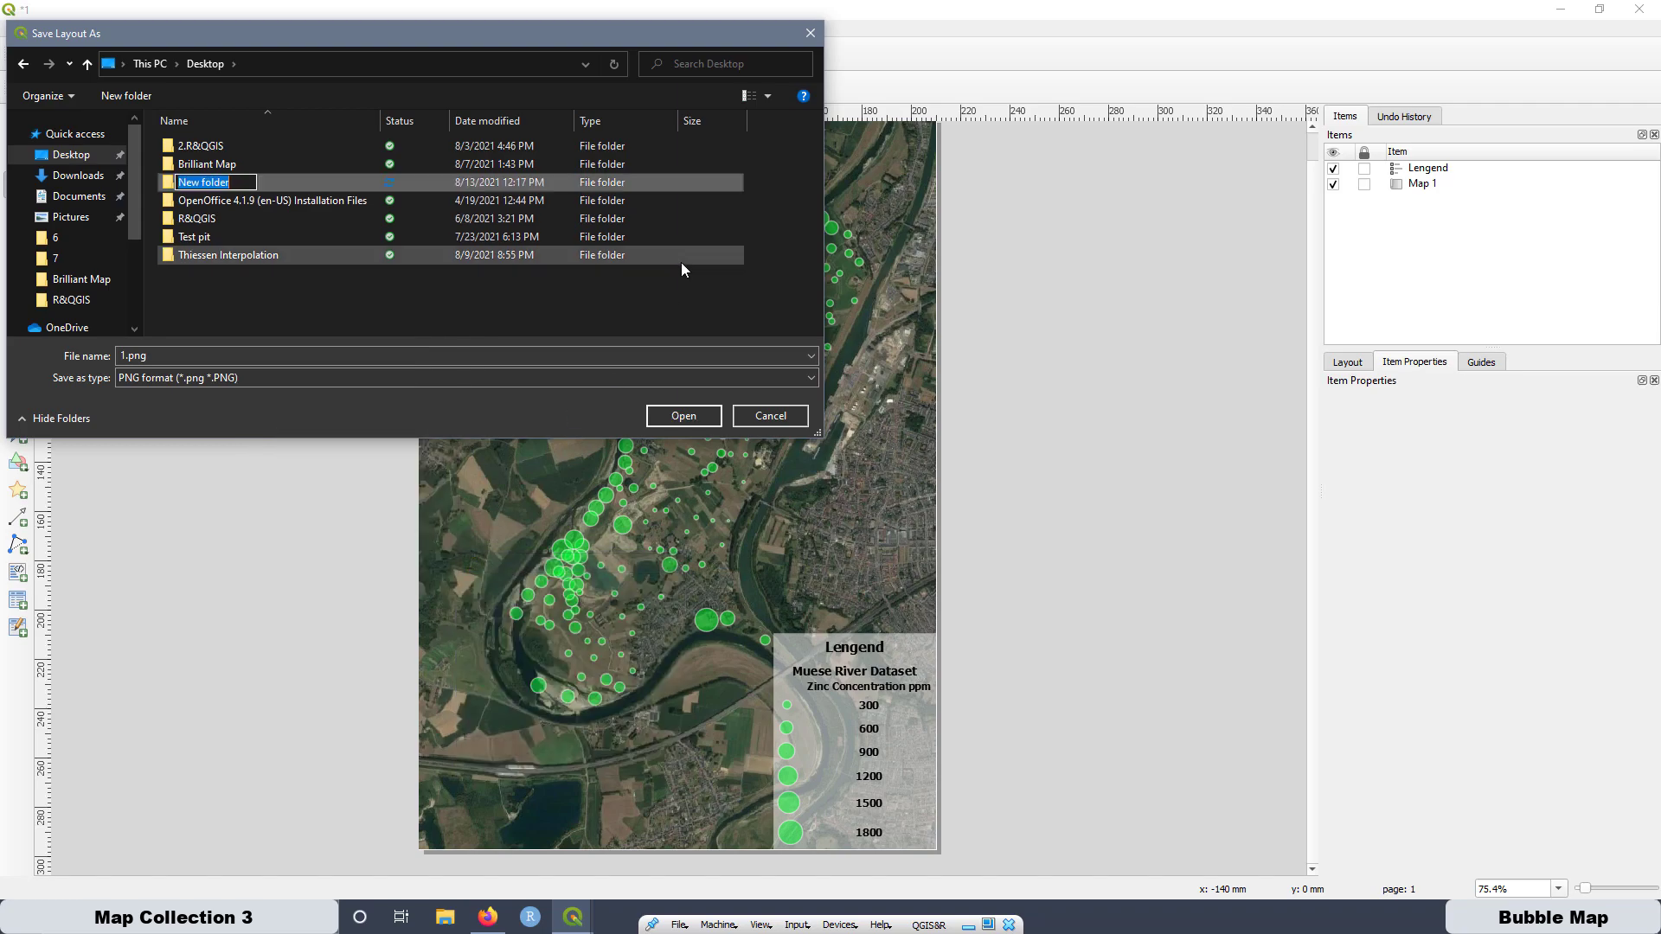
{"action": "type", "text": "Bub"}
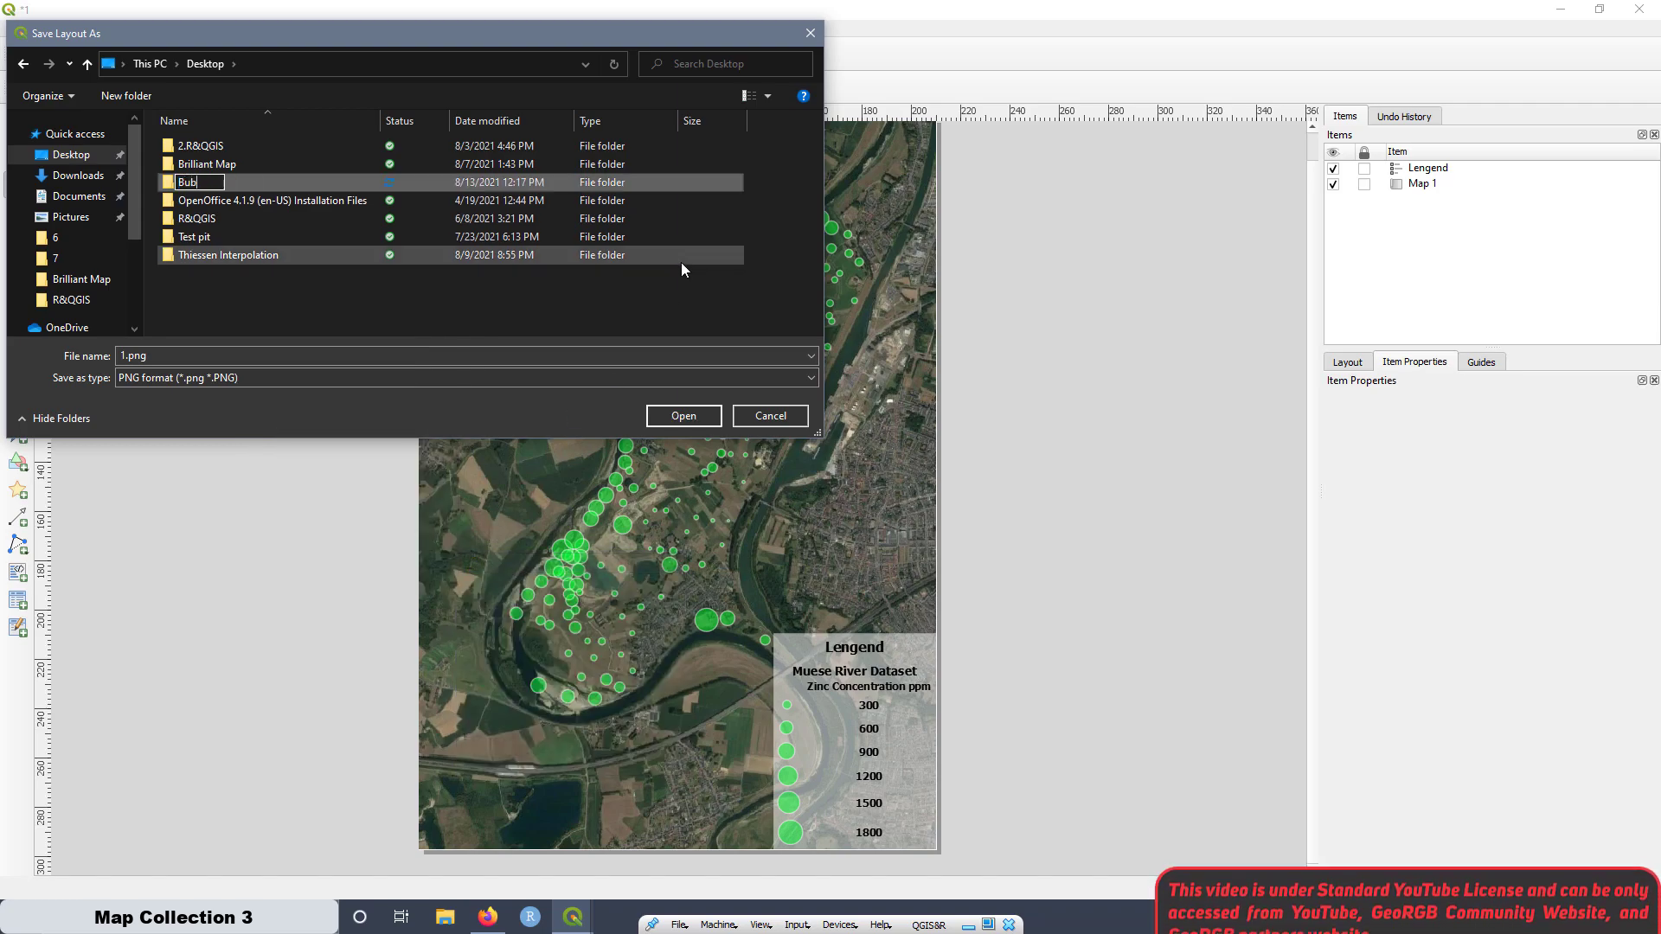
{"action": "type", "text": "ble map"}
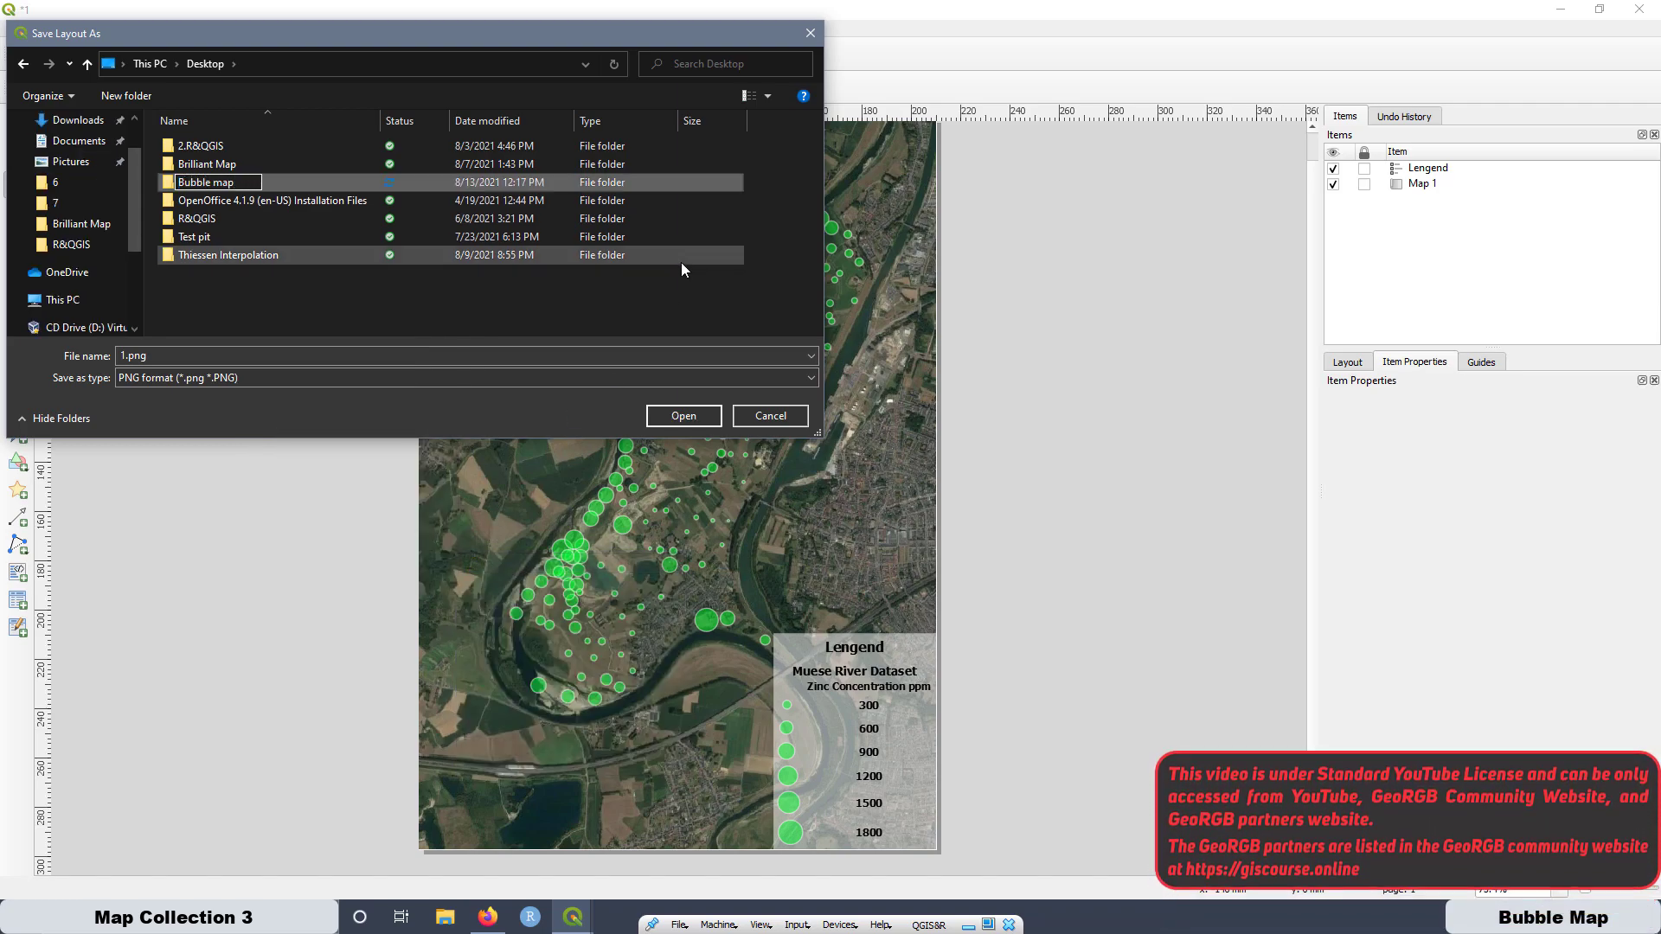
{"action": "key", "text": "Return"}
Save the image as 1.png inside the Bubble map folder, accepting the export options.
{"action": "double_click", "coordinate": [206, 181]}
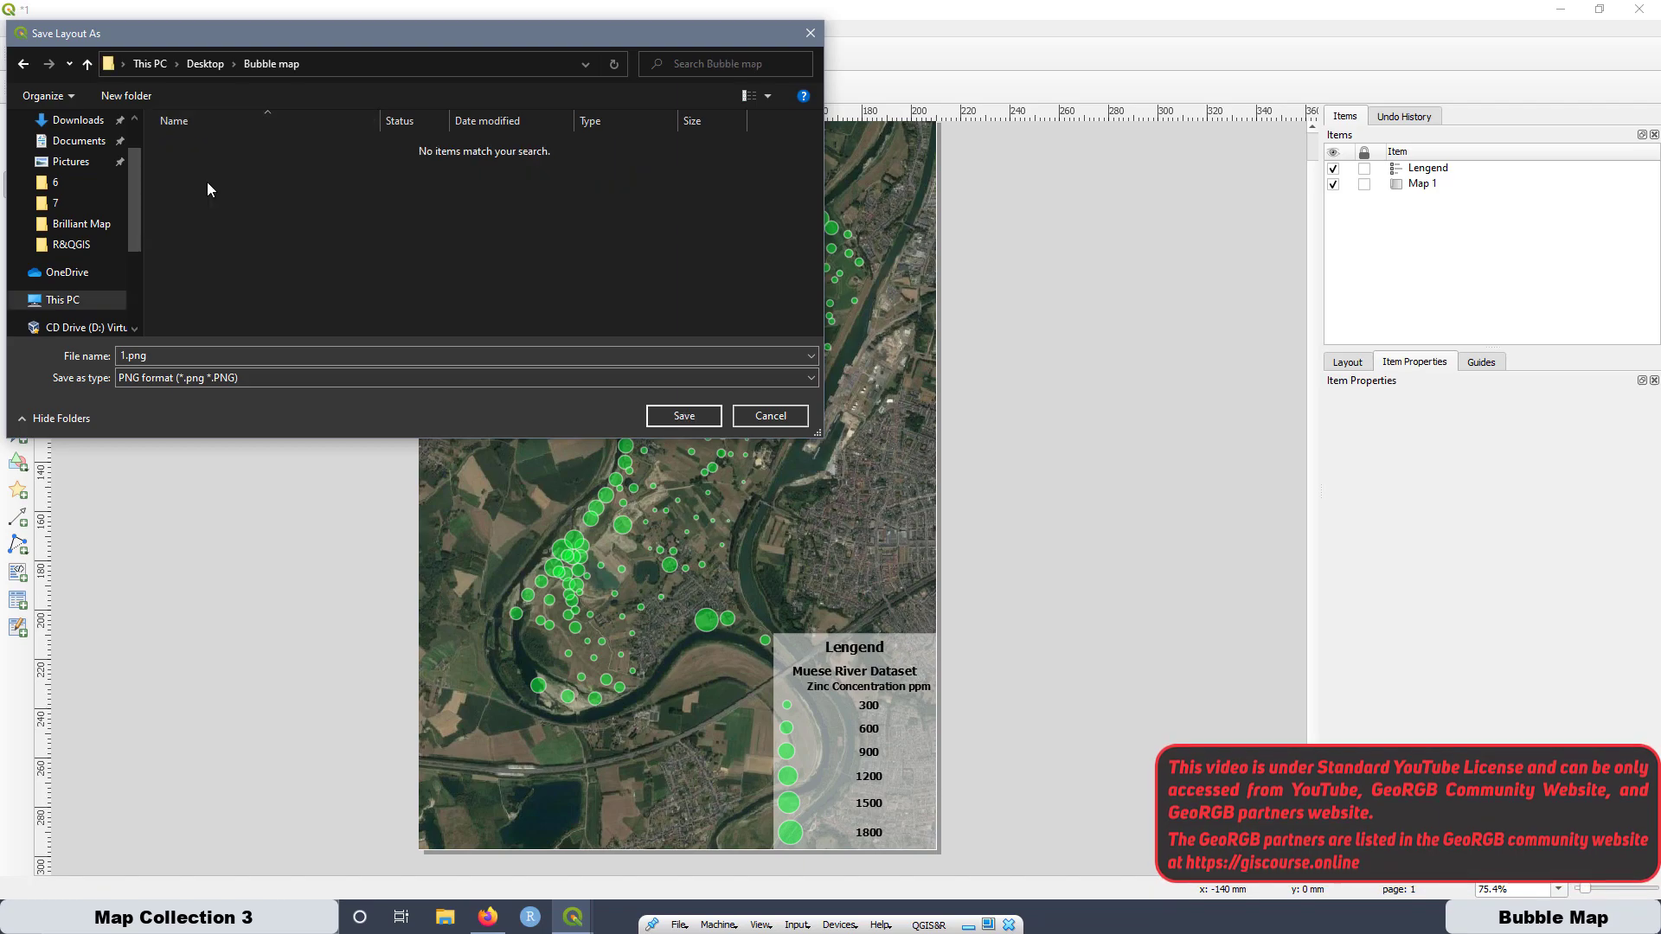
{"action": "left_click", "coordinate": [683, 416]}
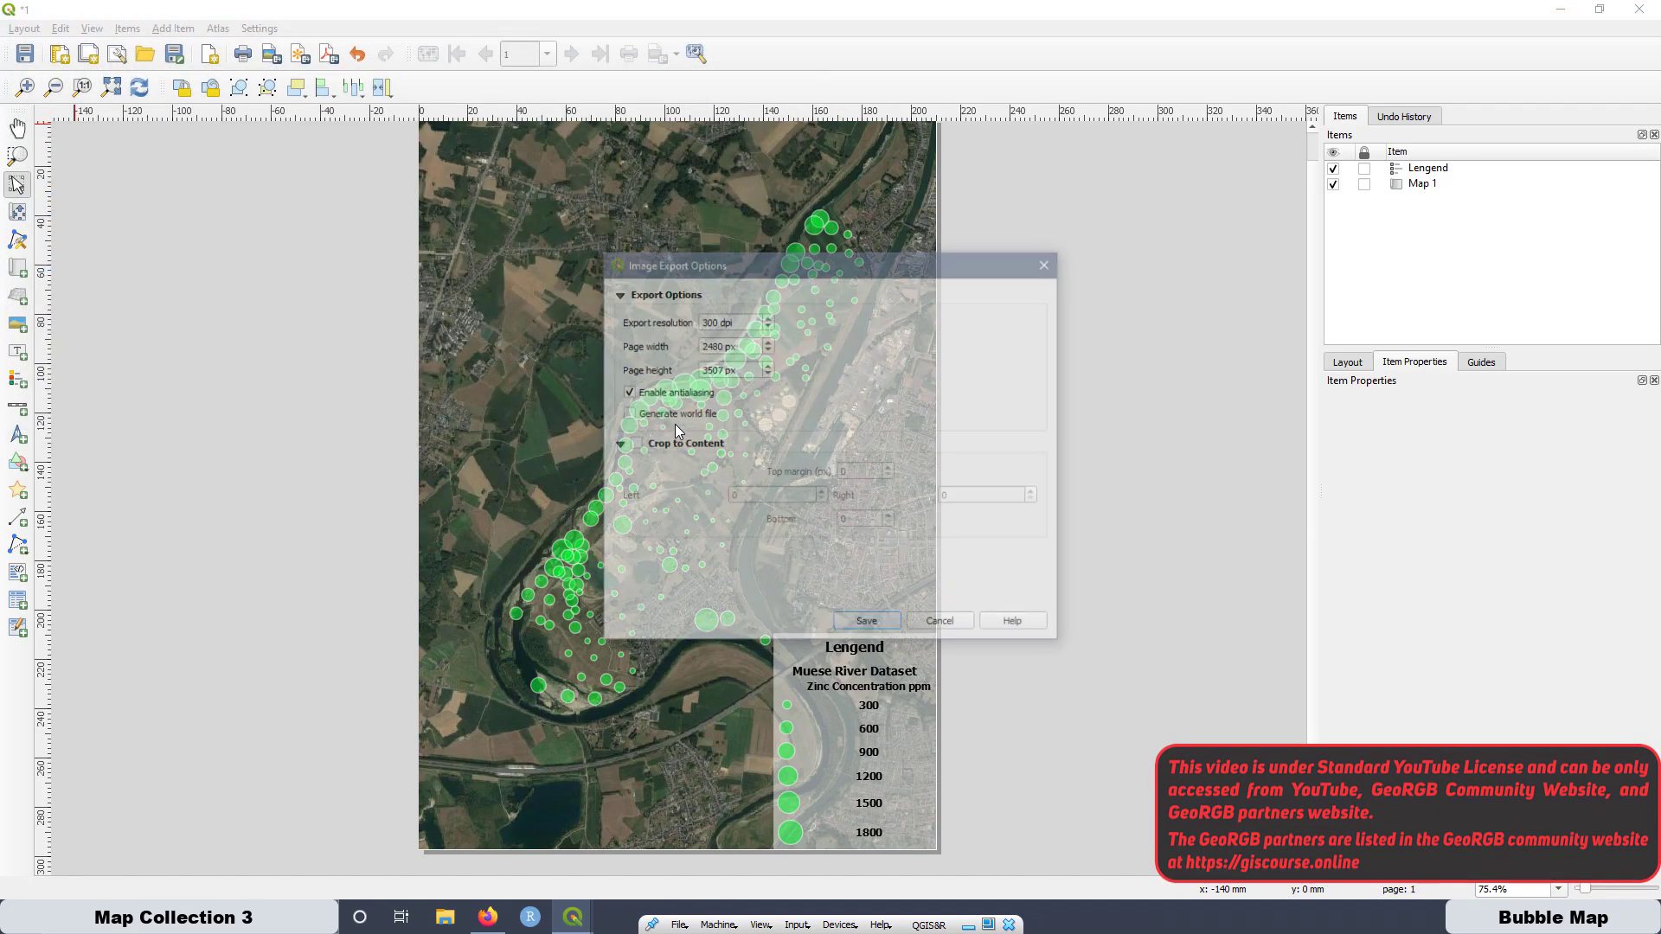
{"action": "left_click", "coordinate": [880, 632]}
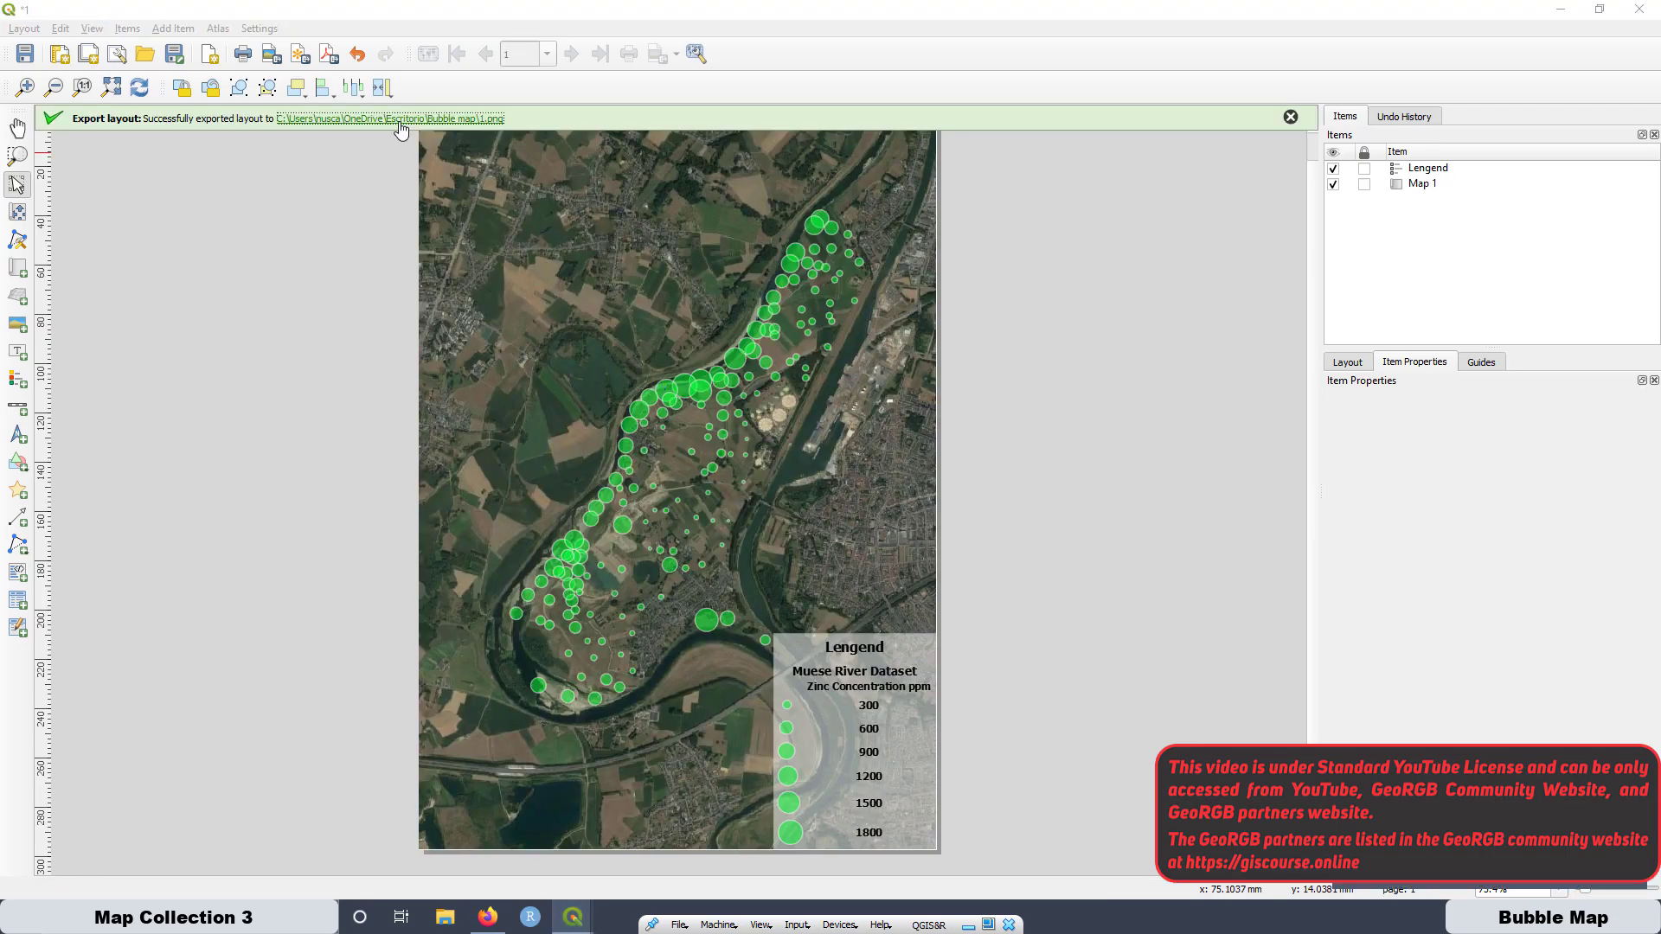
Open the Bubble map folder from the export link and view 1.png in Photos.
{"action": "left_click", "coordinate": [400, 119]}
{"action": "double_click", "coordinate": [735, 399]}
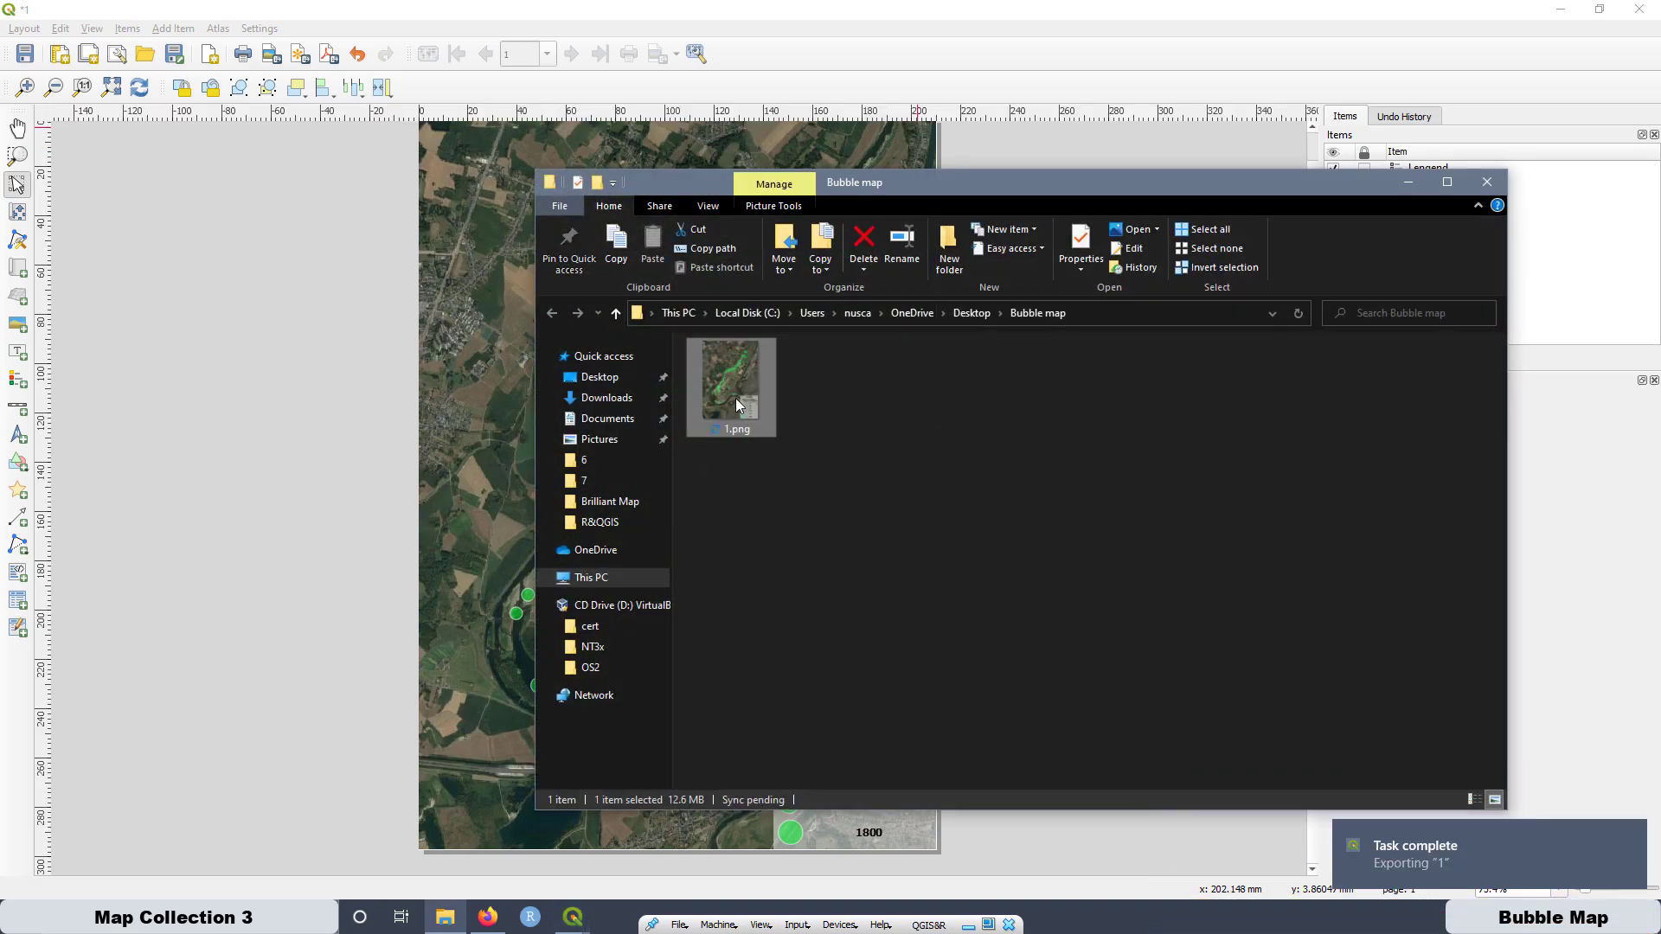